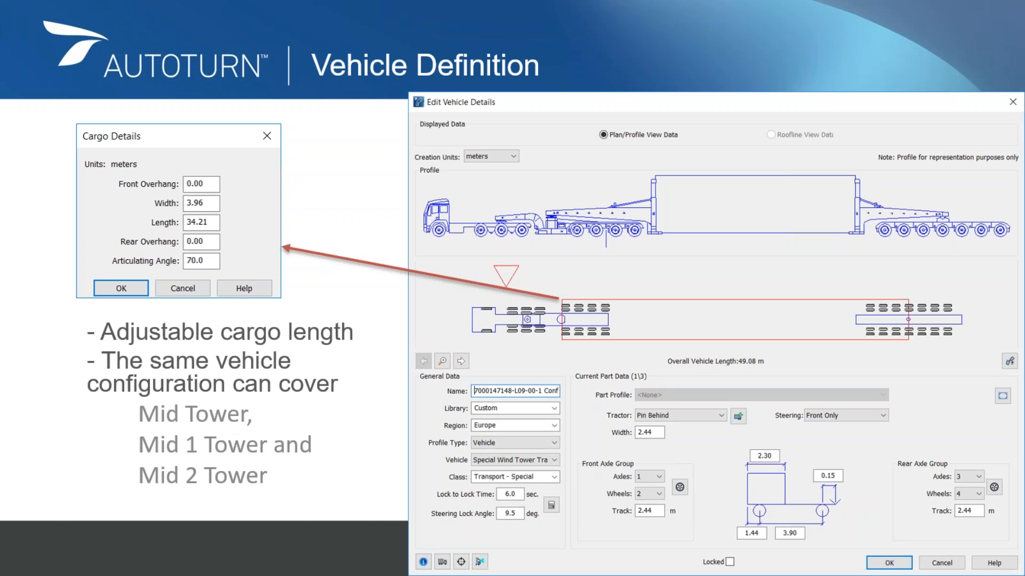
left_click(394, 42)
key("Escape")
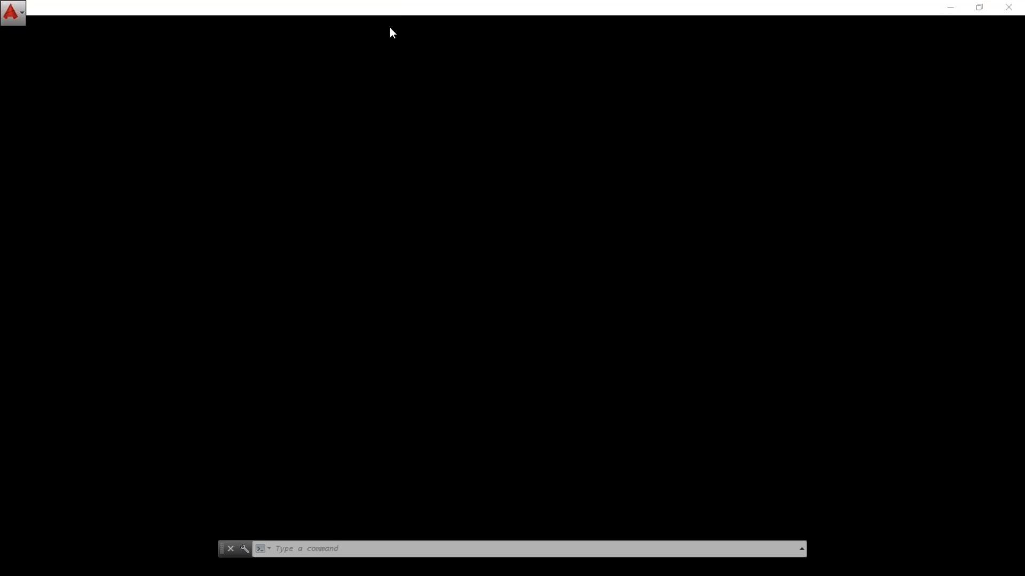
left_click_drag(354, 10, 715, 132)
left_click(709, 129)
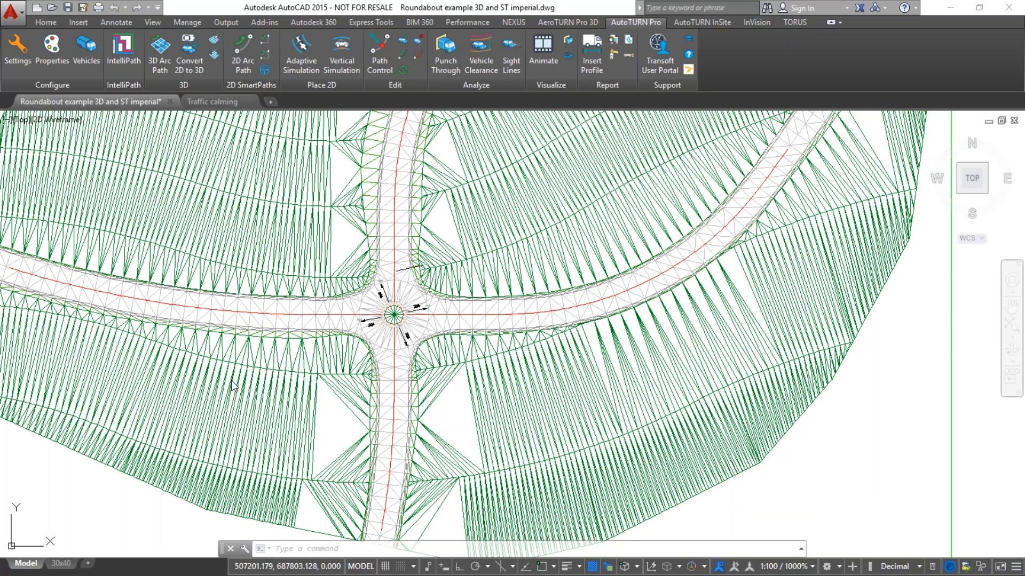
- Show the SPECIAL TRANSPORT library in the vehicle selection dialog and enlarge the dialog to fit more vehicles
mouse_move(321, 370)
middle_mouse_down()
mouse_move(369, 348)
mouse_move(382, 362)
middle_mouse_up()
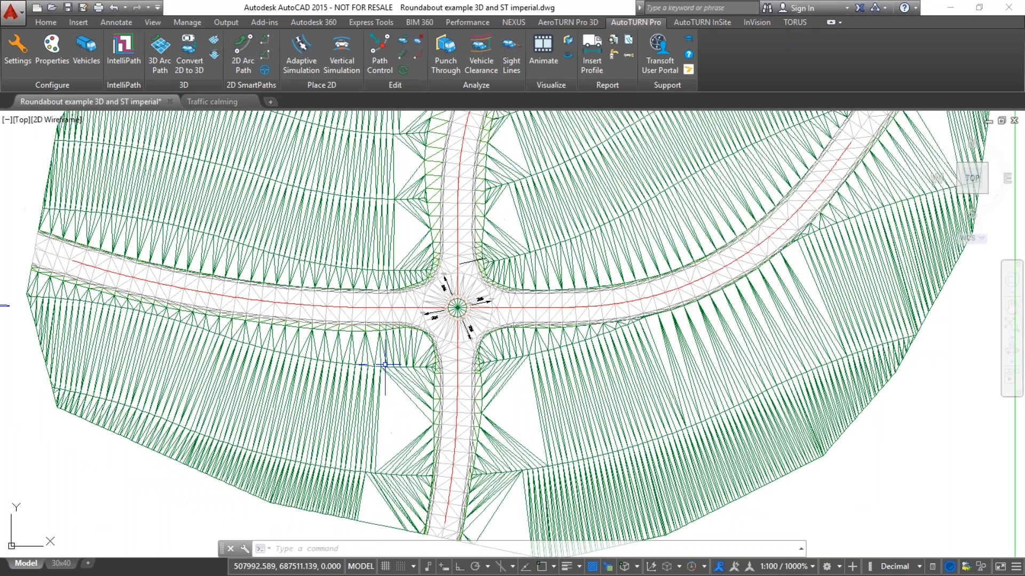
scroll(388, 361, "up", 2)
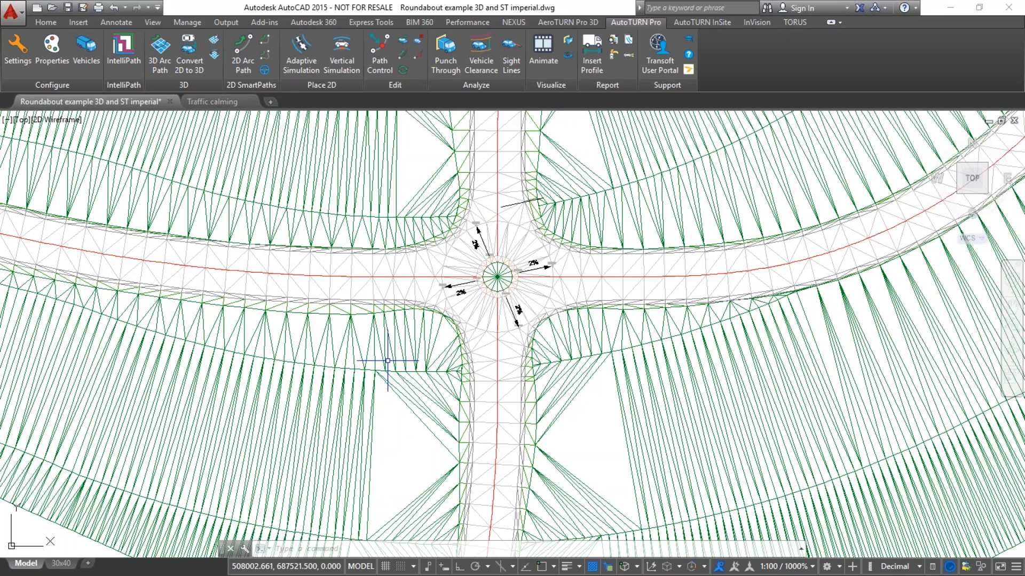
middle_click_drag(391, 346, 418, 308)
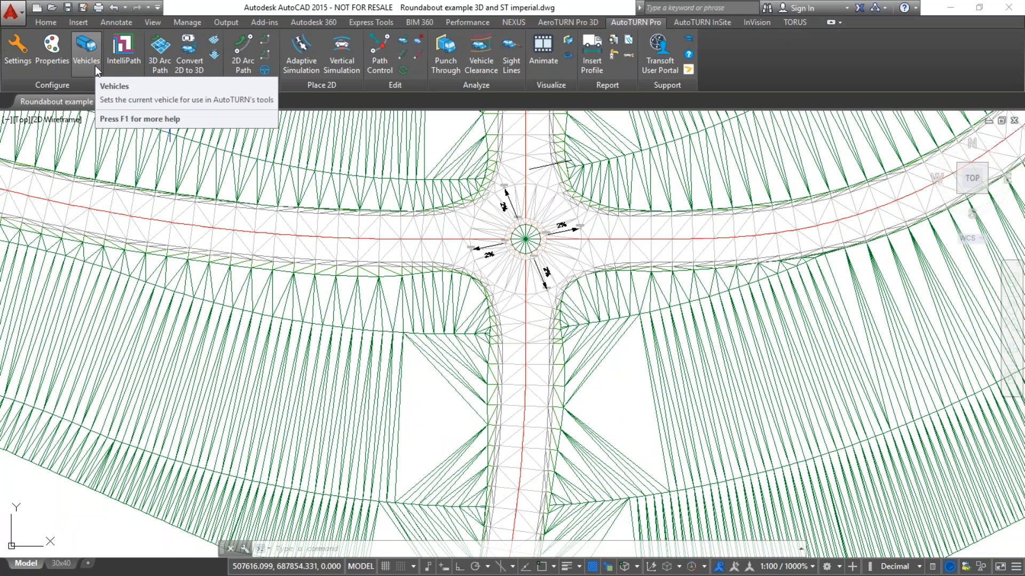
left_click(86, 54)
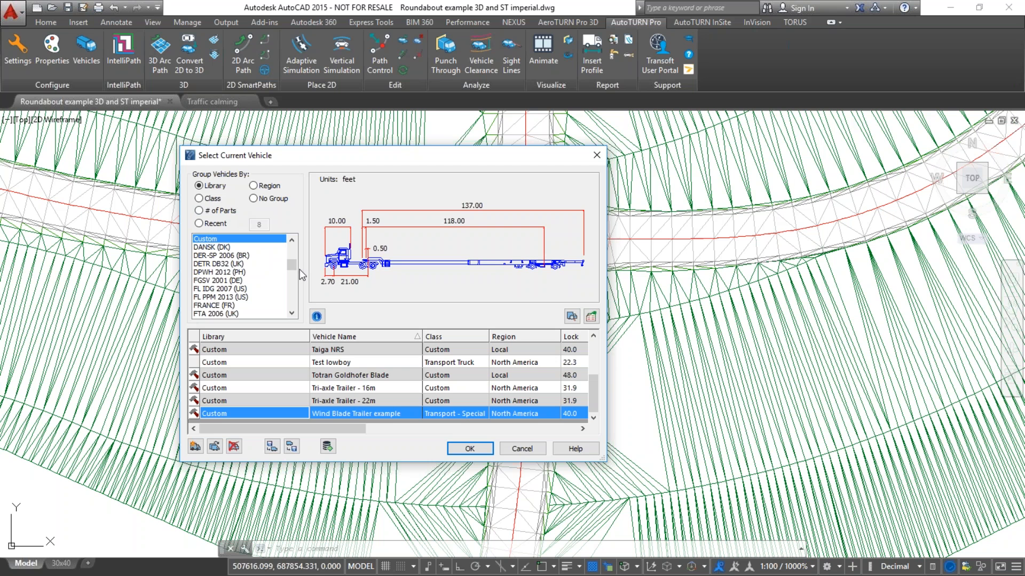
left_click_drag(290, 265, 292, 285)
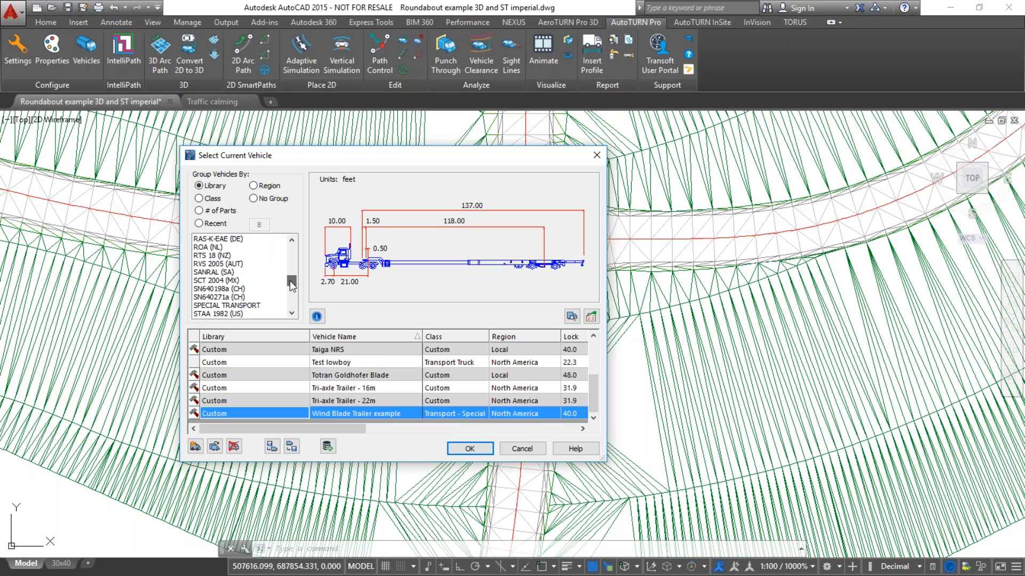
left_click(248, 306)
left_click_drag(323, 150, 270, 27)
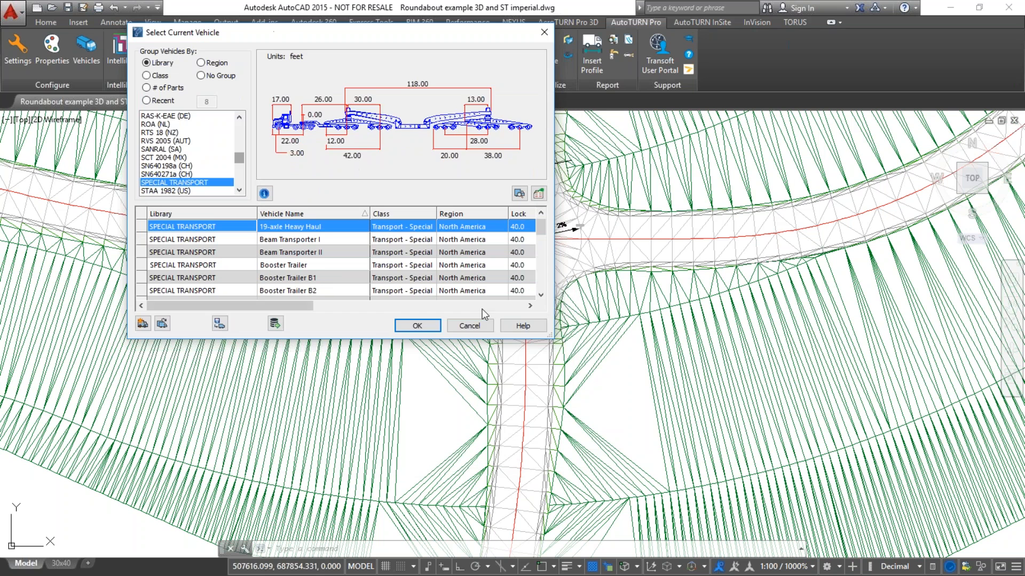
left_click_drag(548, 341, 710, 446)
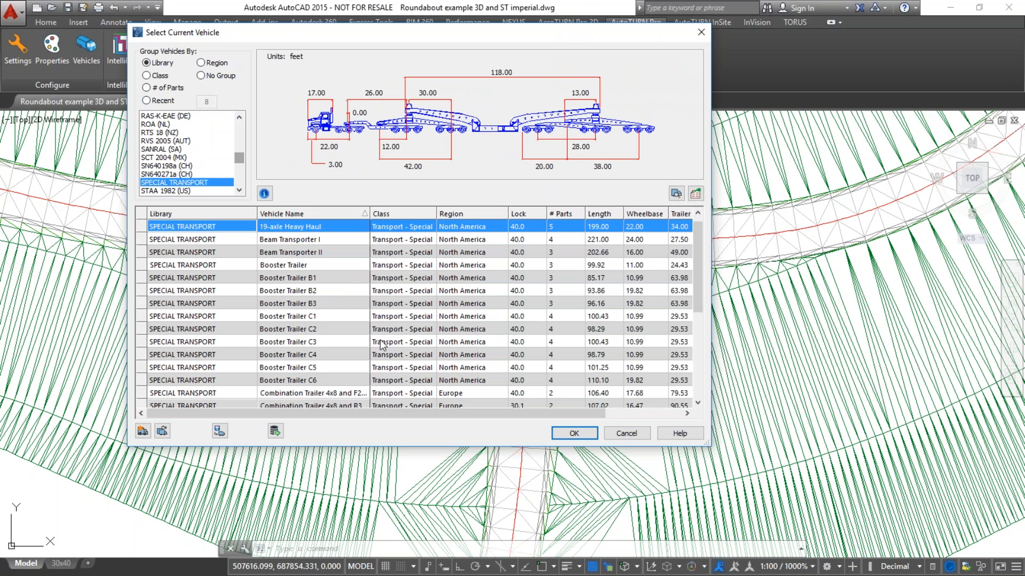
- Browse the special transport vehicles by name and preview the Wind Blade Trailer and Booster Trailer C6
left_click(365, 214)
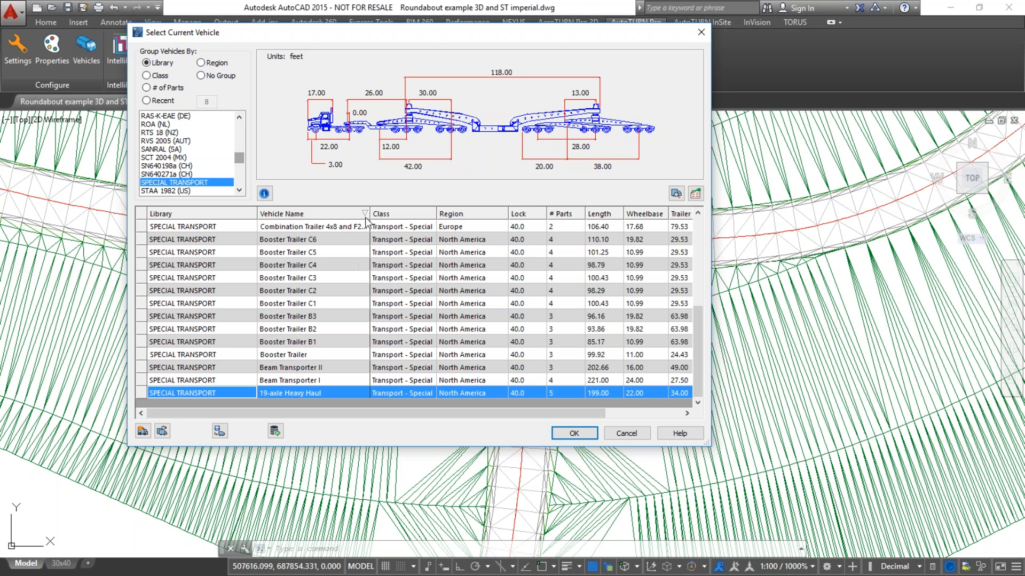
left_click(365, 214)
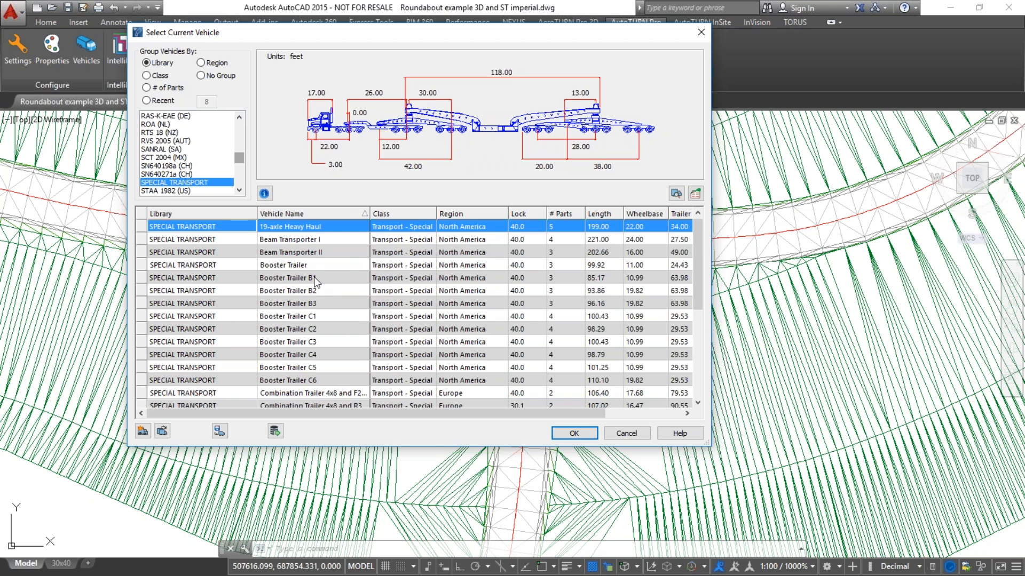
scroll(318, 297, "down", 2)
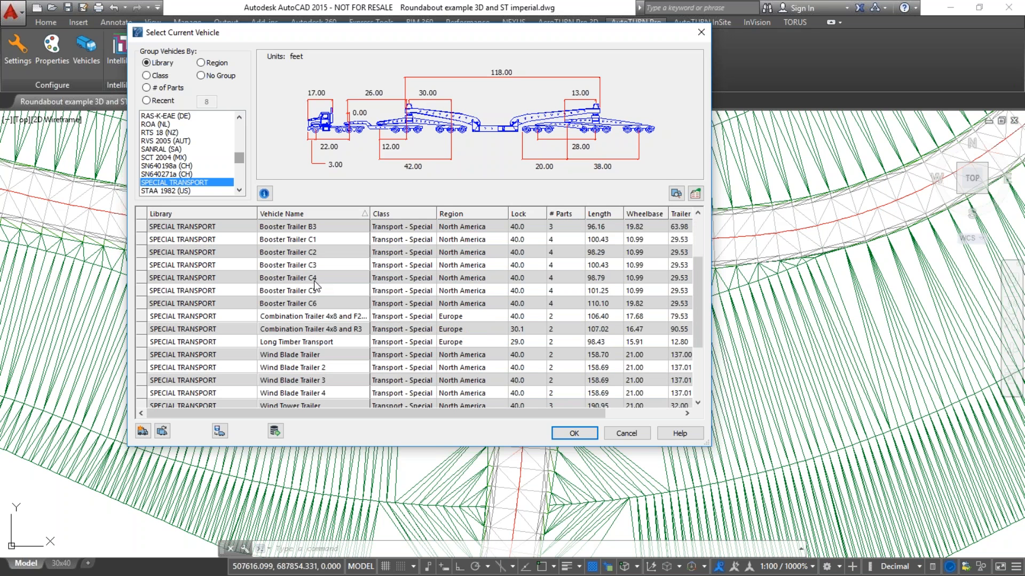
scroll(335, 373, "down", 2)
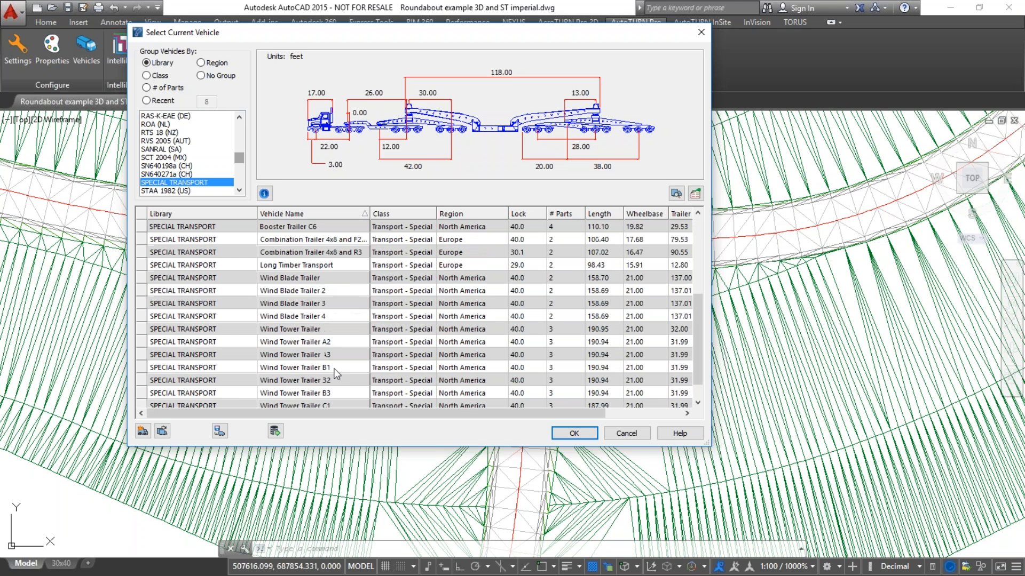
left_click(288, 278)
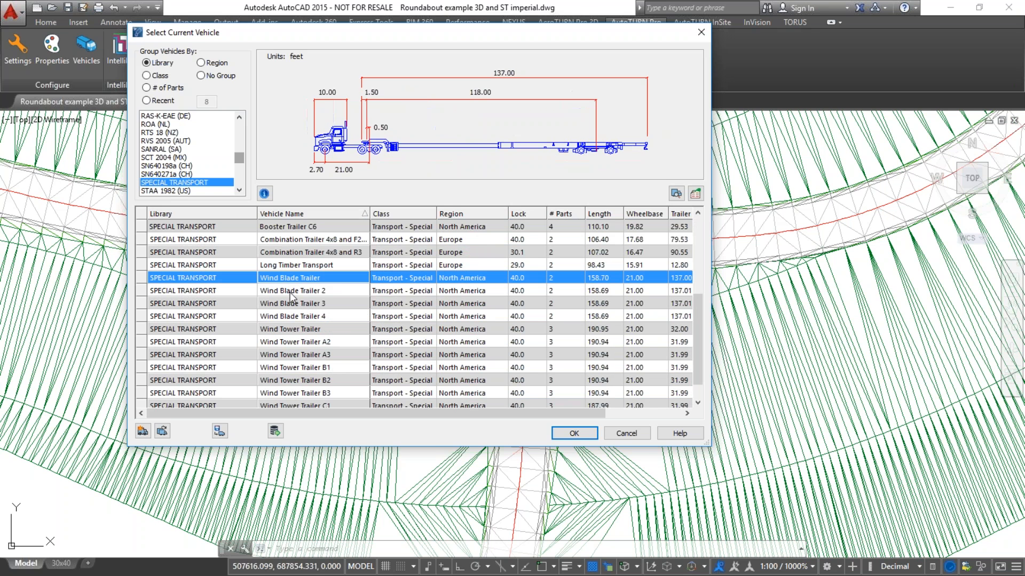
left_click(297, 263)
scroll(301, 267, "up", 1)
left_click(301, 265)
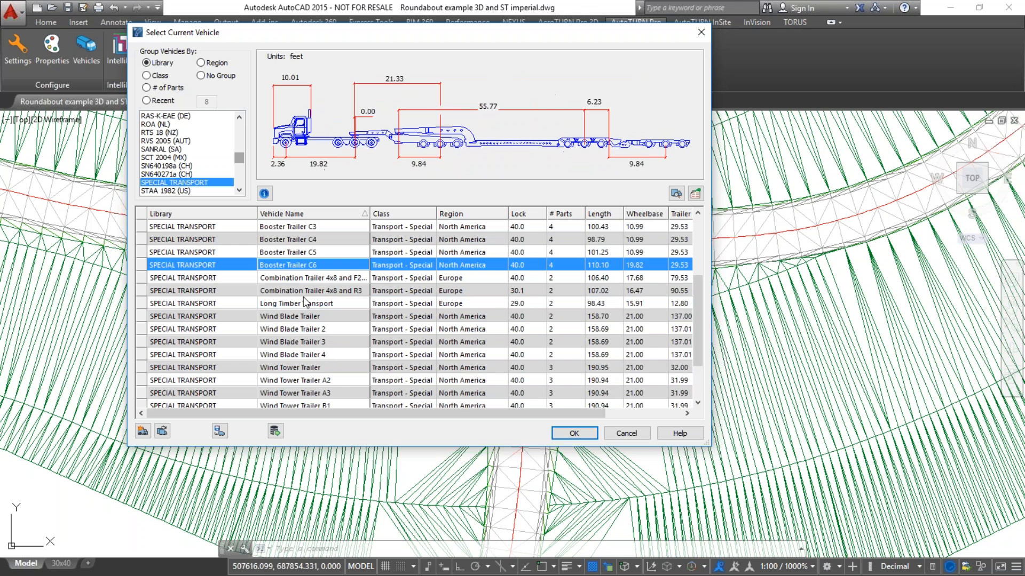
- Select Wind Tower Trailer A2 and view its vehicle details part by part up to the third part
left_click(296, 382)
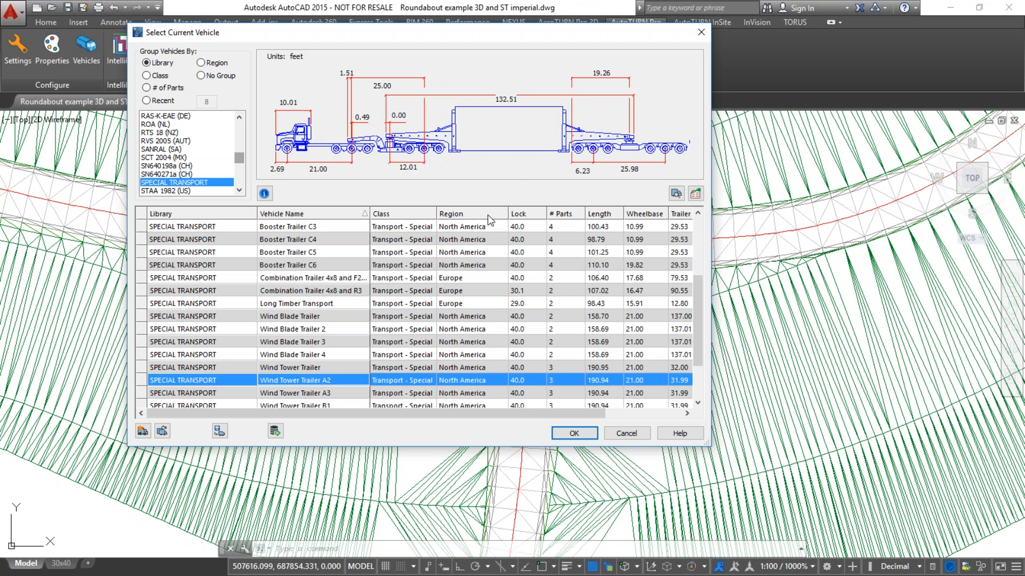
left_click(676, 196)
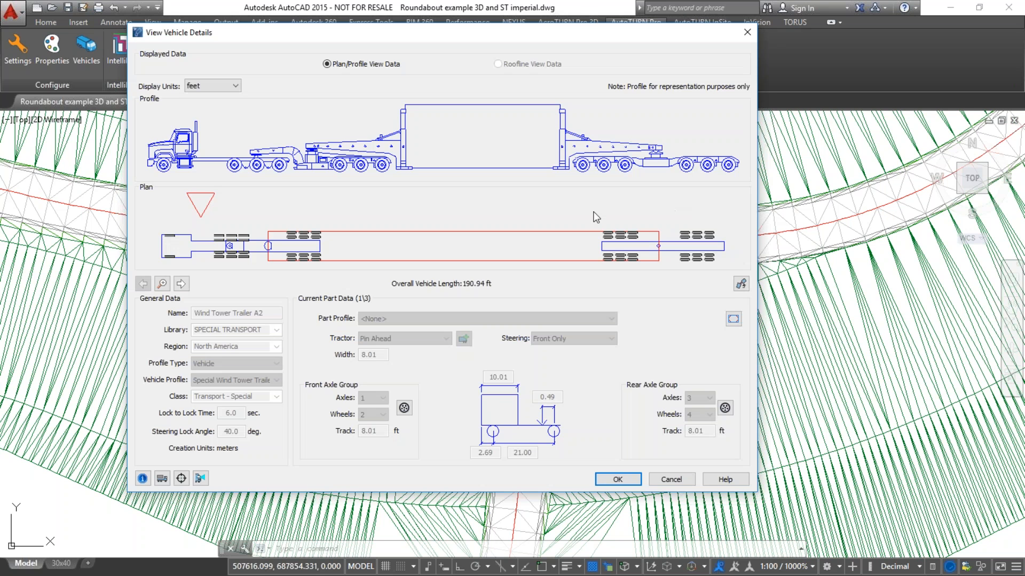
left_click(183, 285)
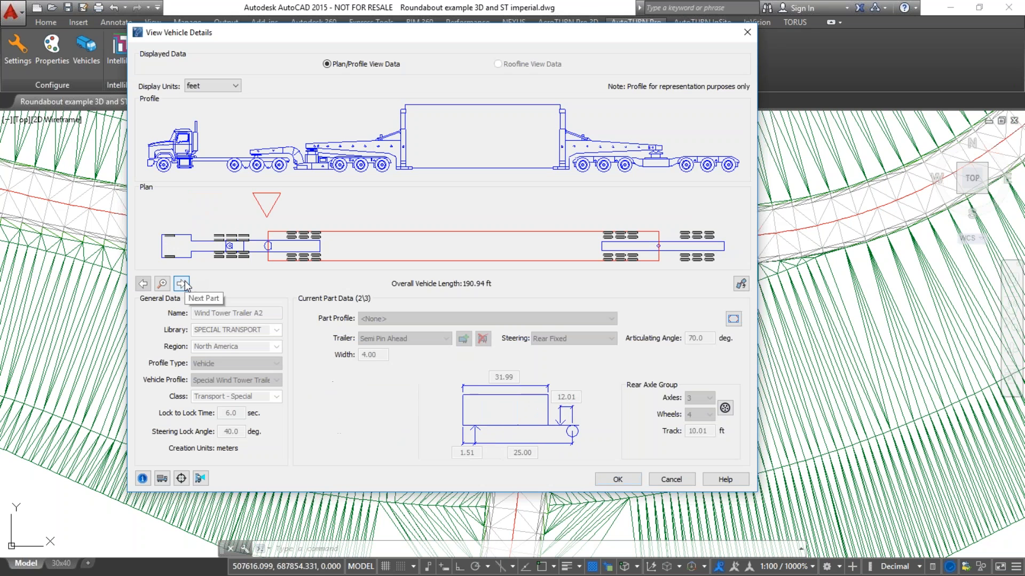
left_click(183, 284)
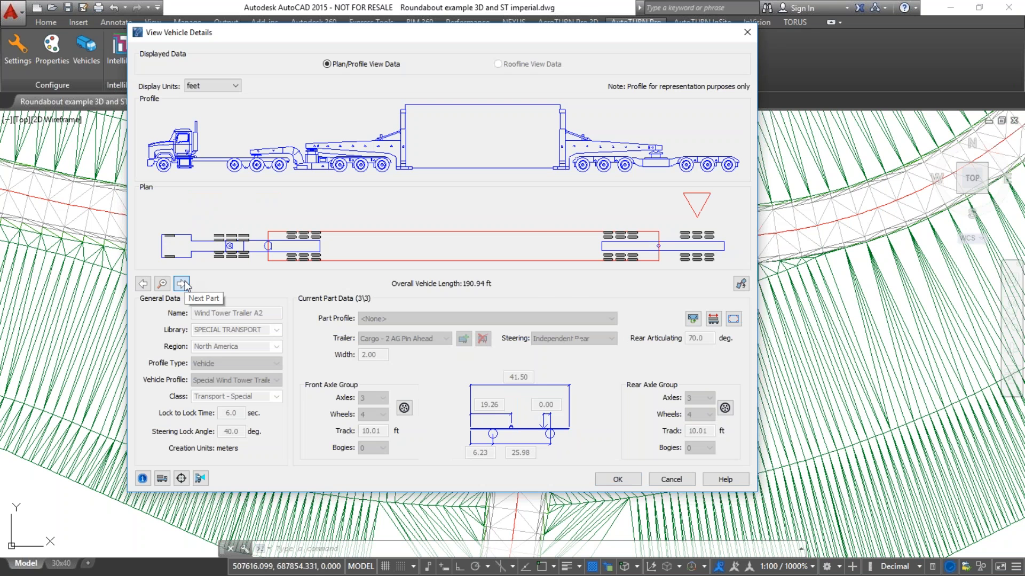
- Examine the cargo details and steering linkages of the trailer's third part, and close the vehicle details
left_click(714, 320)
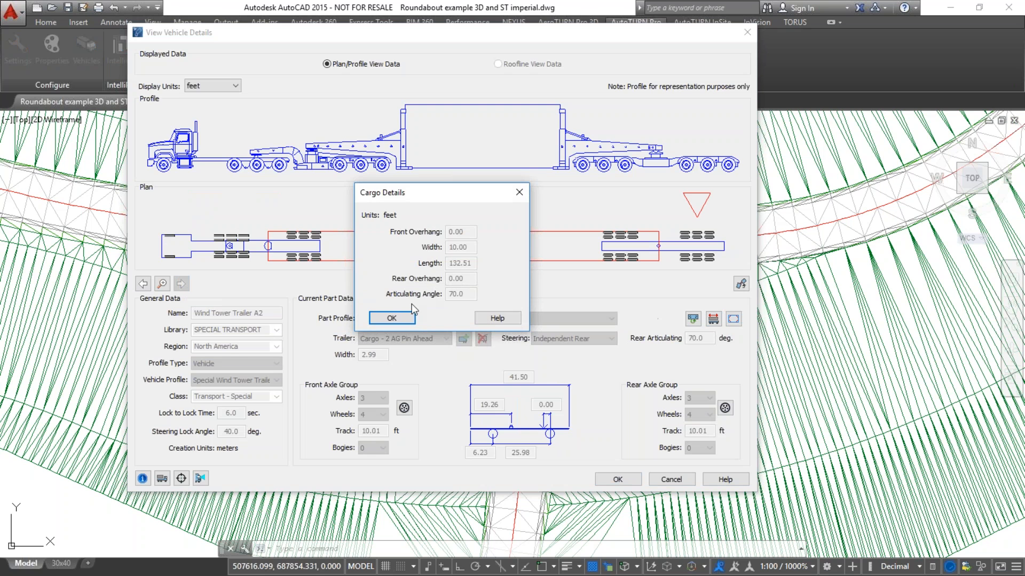
left_click(405, 318)
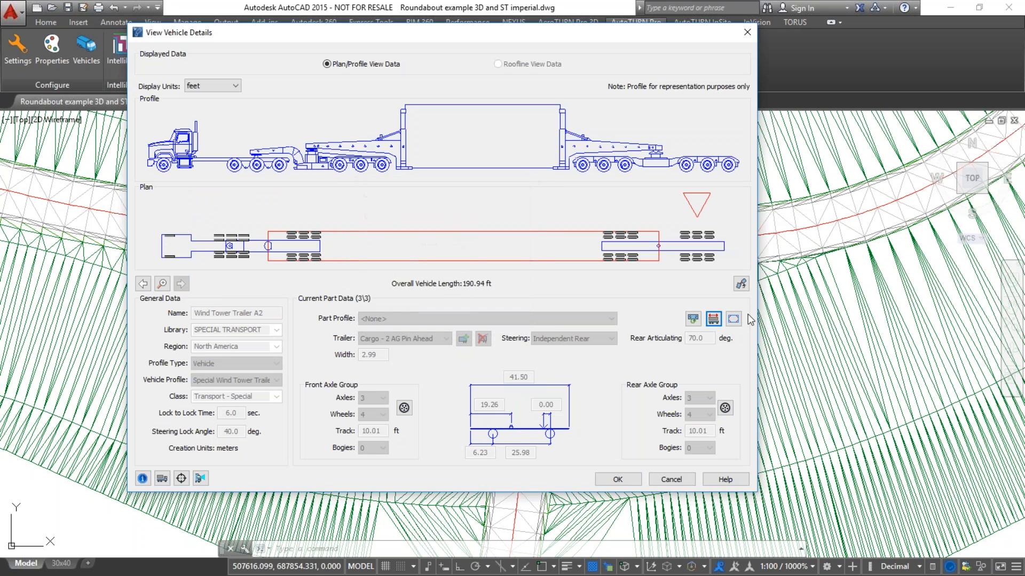
left_click(694, 319)
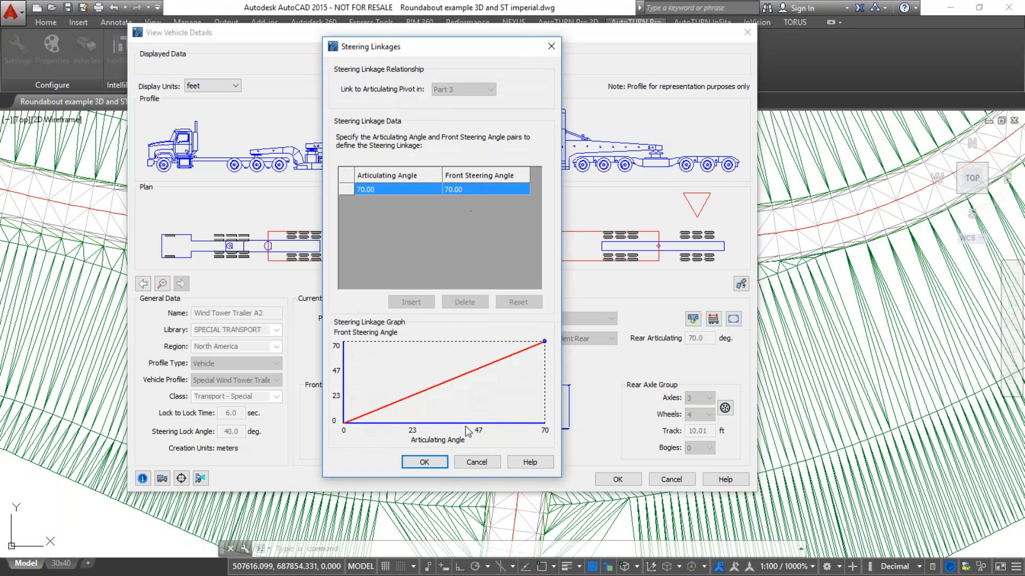
left_click(476, 462)
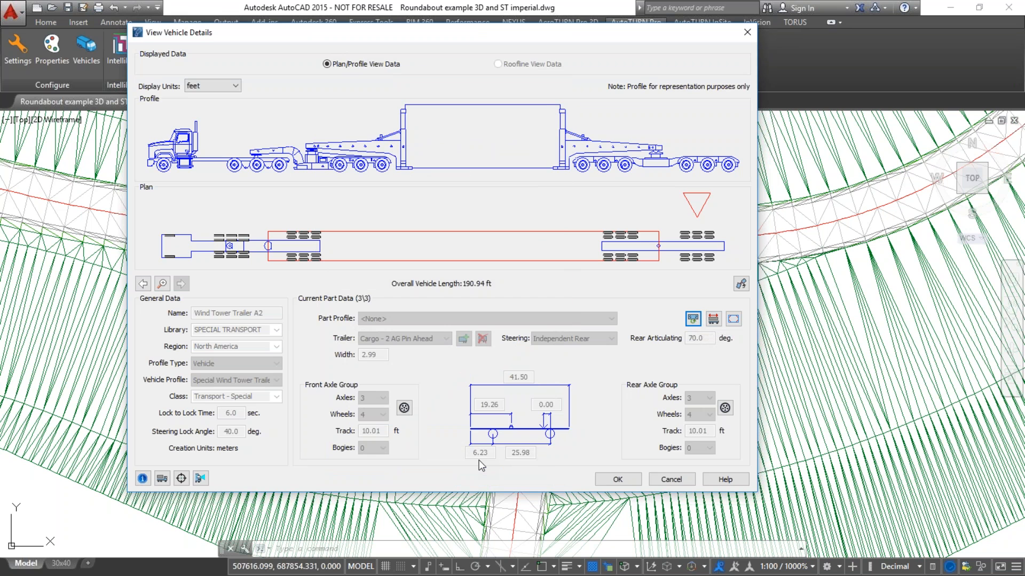
left_click(692, 320)
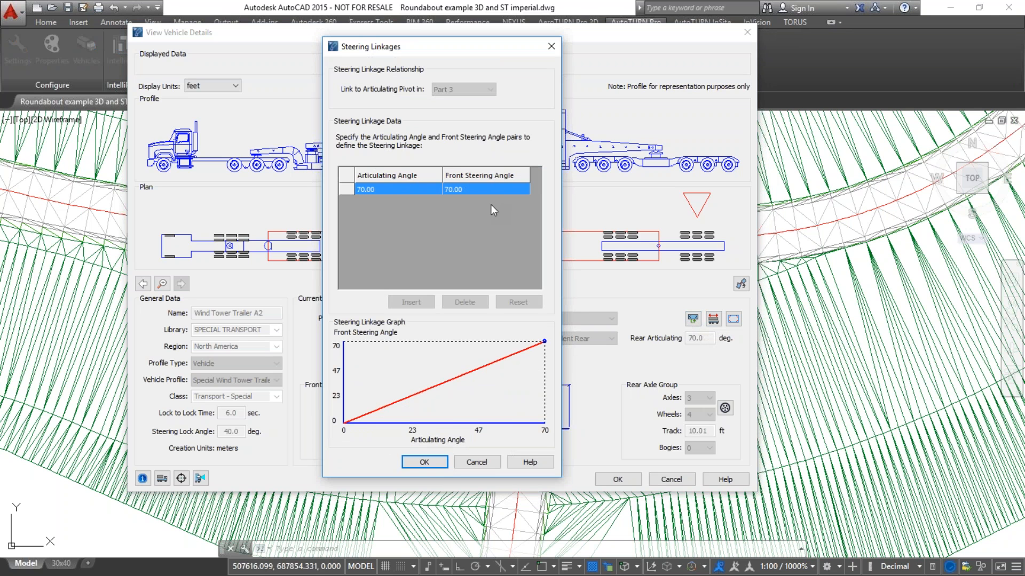
left_click(424, 462)
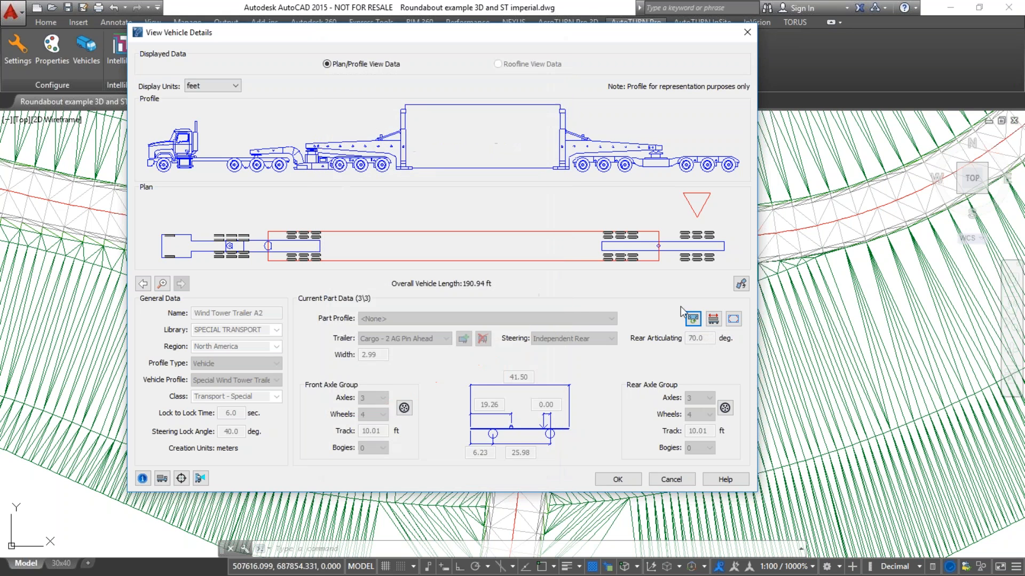
left_click(713, 318)
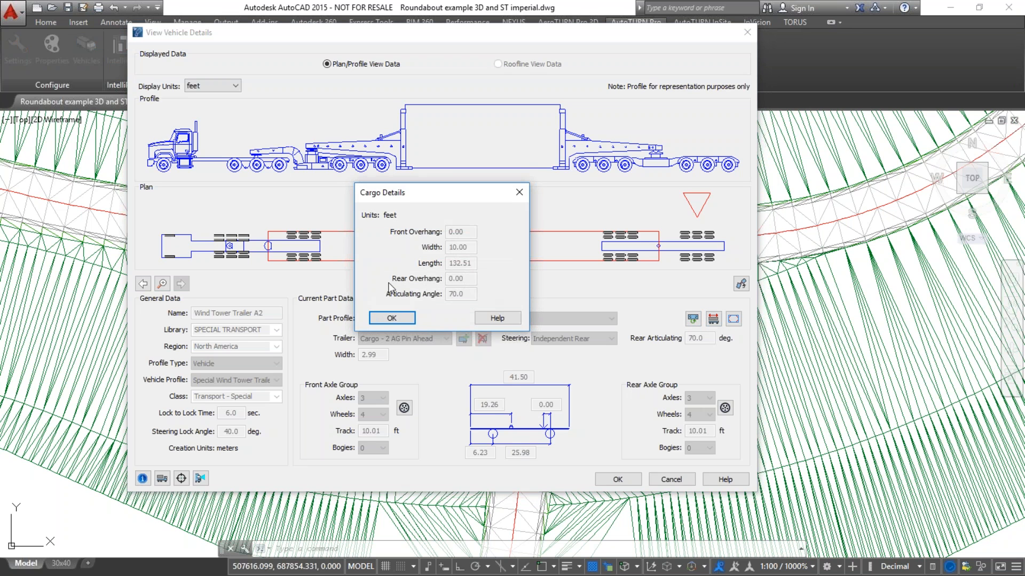
left_click(391, 318)
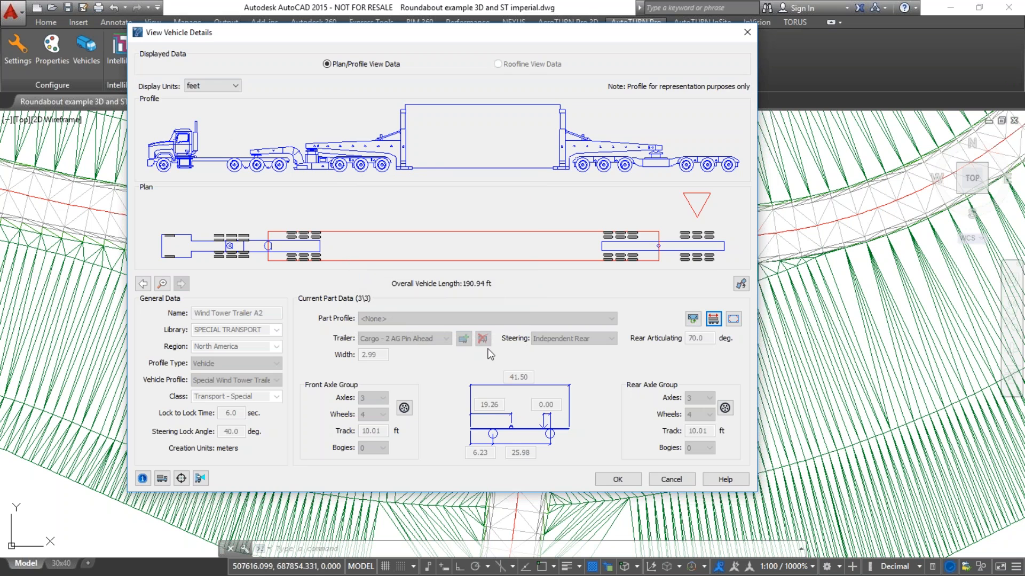
left_click(617, 479)
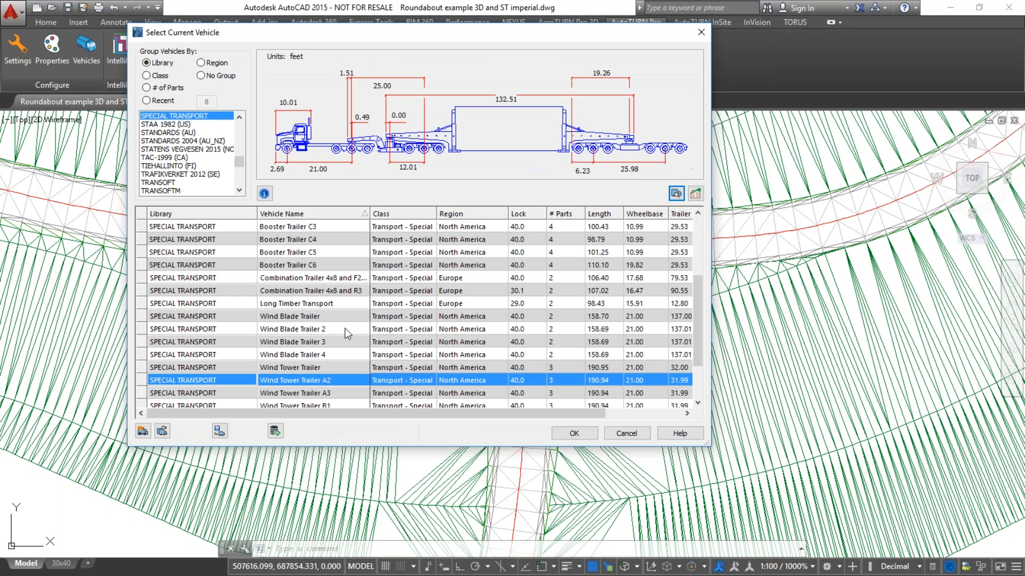
- Start a copy of Wind Tower Trailer A2 and check the cargo length in its third part's cargo details
left_click(164, 434)
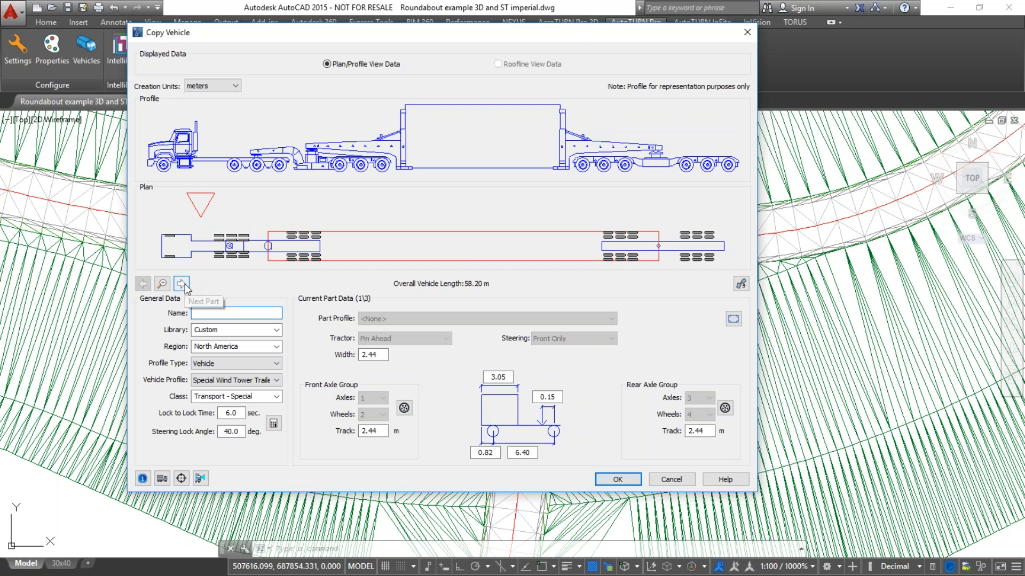
left_click(182, 284)
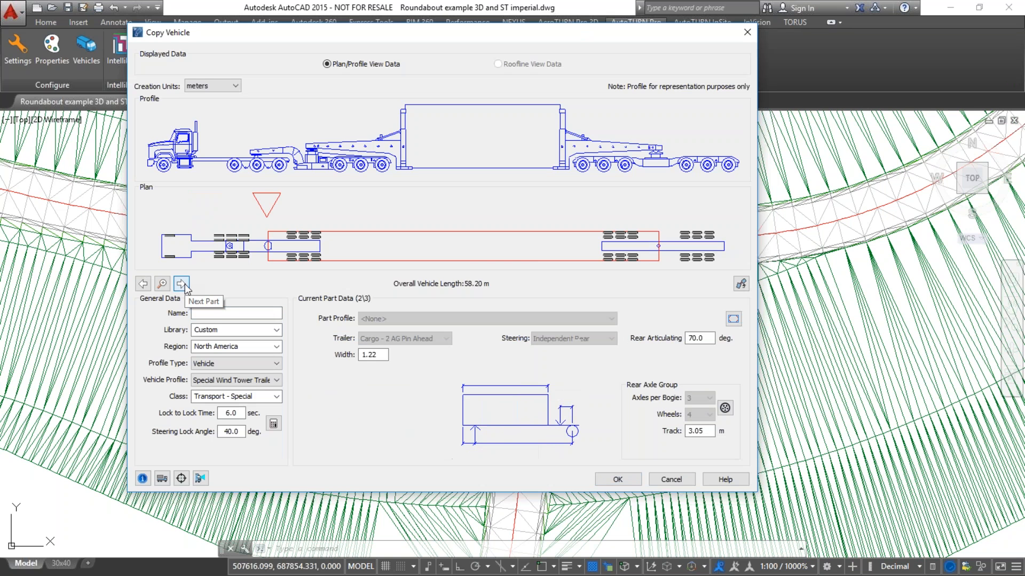
left_click(182, 284)
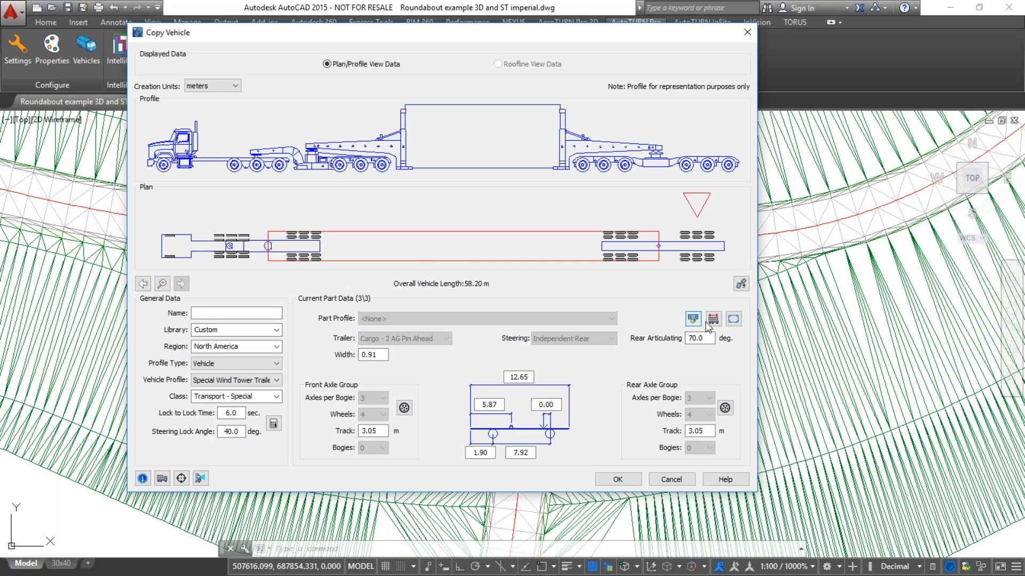
left_click(713, 319)
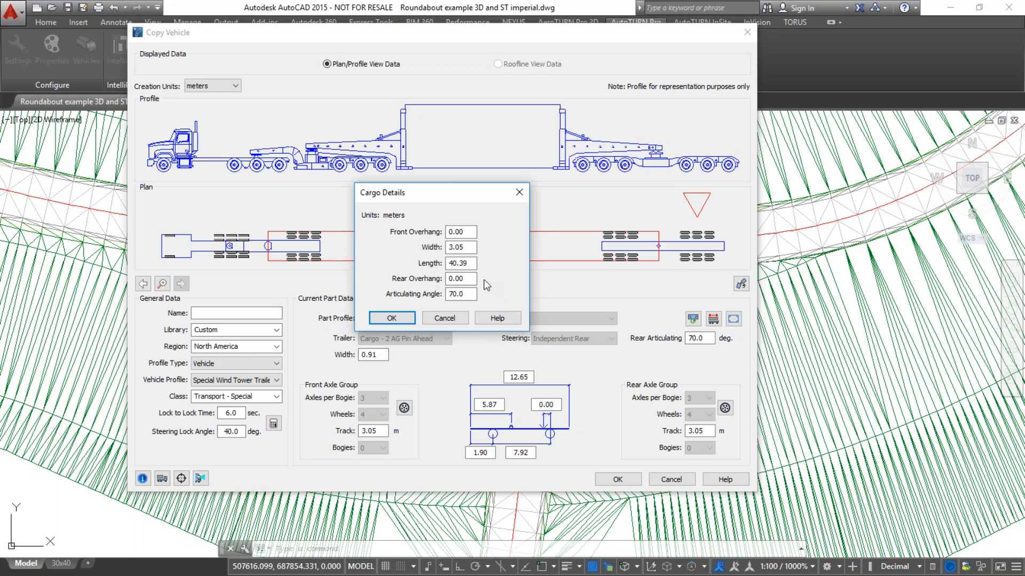
left_click_drag(474, 264, 421, 259)
left_click(392, 318)
- Switch the vehicle copy's creation units to feet and set the third part's cargo length to 130
left_click(226, 86)
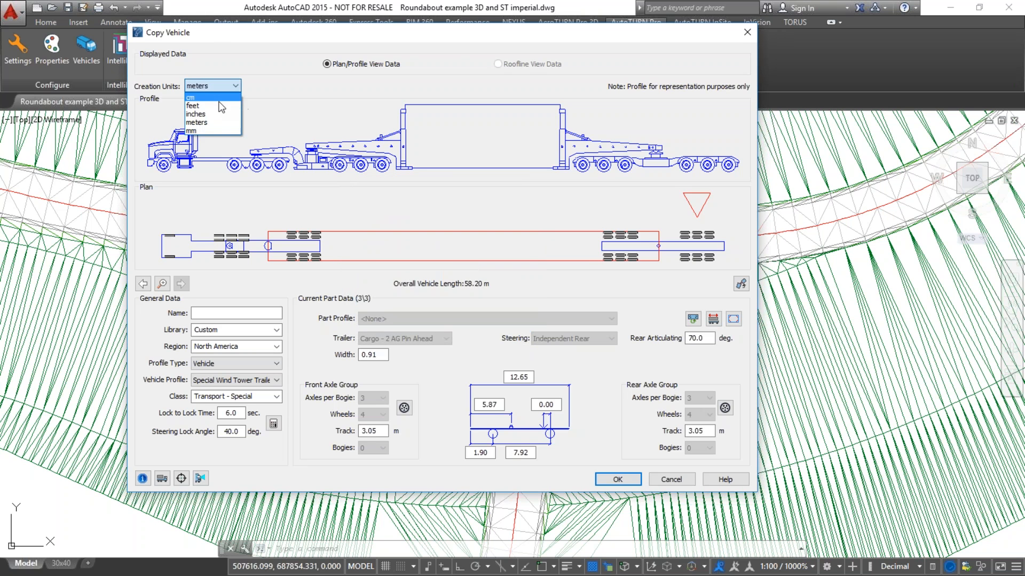
left_click(210, 105)
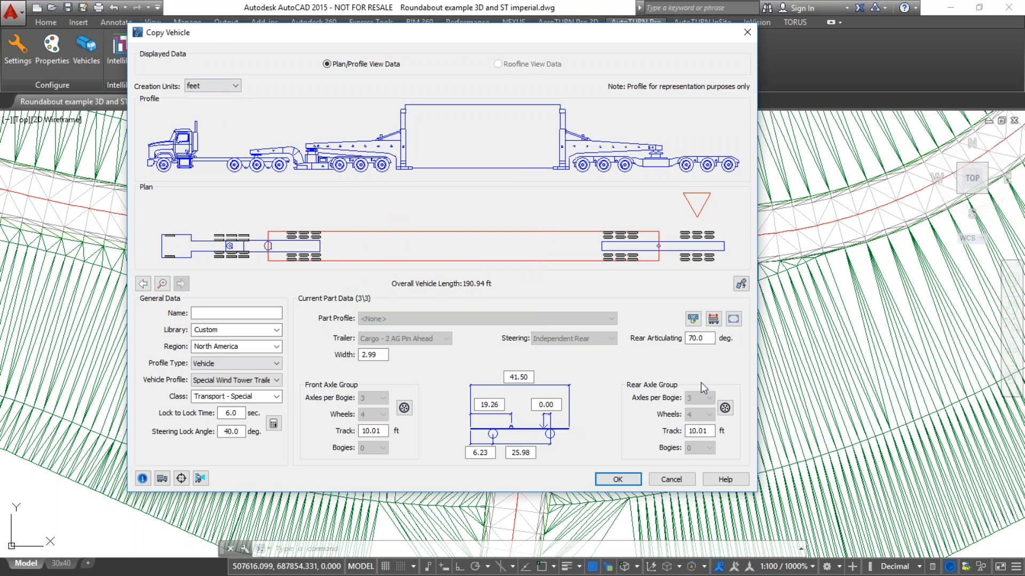
left_click(713, 319)
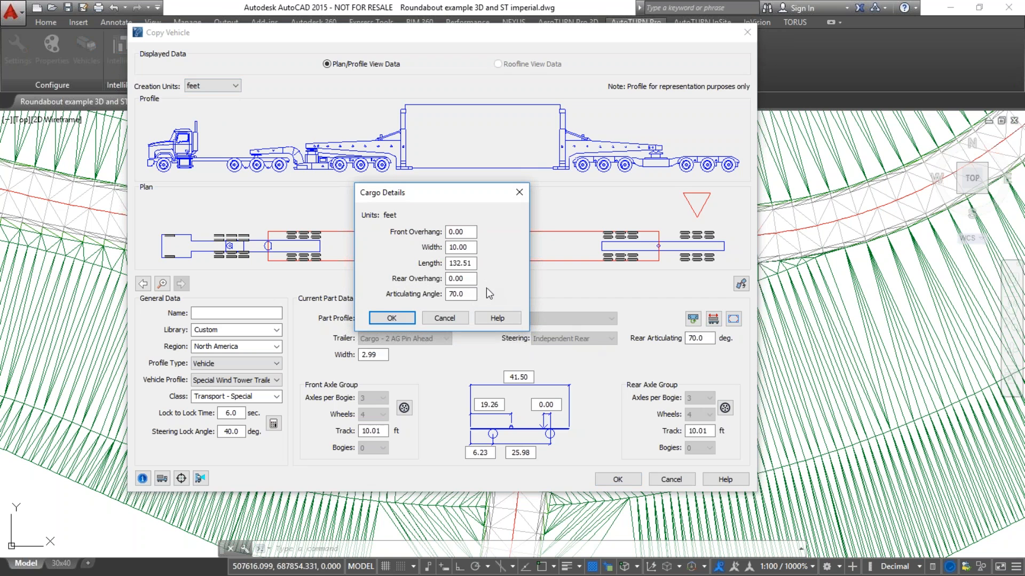
left_click_drag(475, 264, 430, 261)
type("130")
left_click(468, 278)
left_click(384, 319)
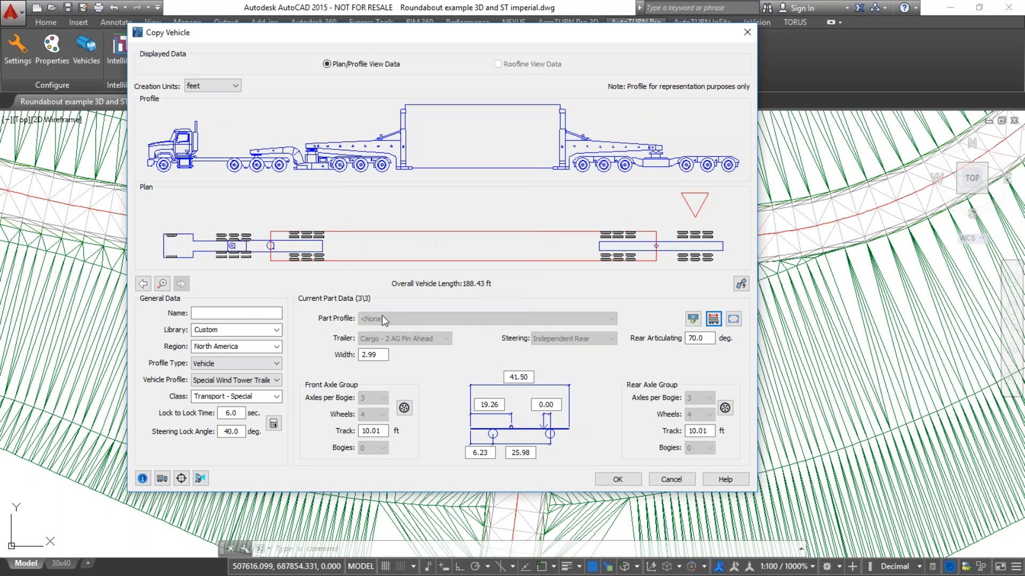
- Insert two angle pairs in the third part's steering linkages and delete the 17.50 pair
left_click(693, 319)
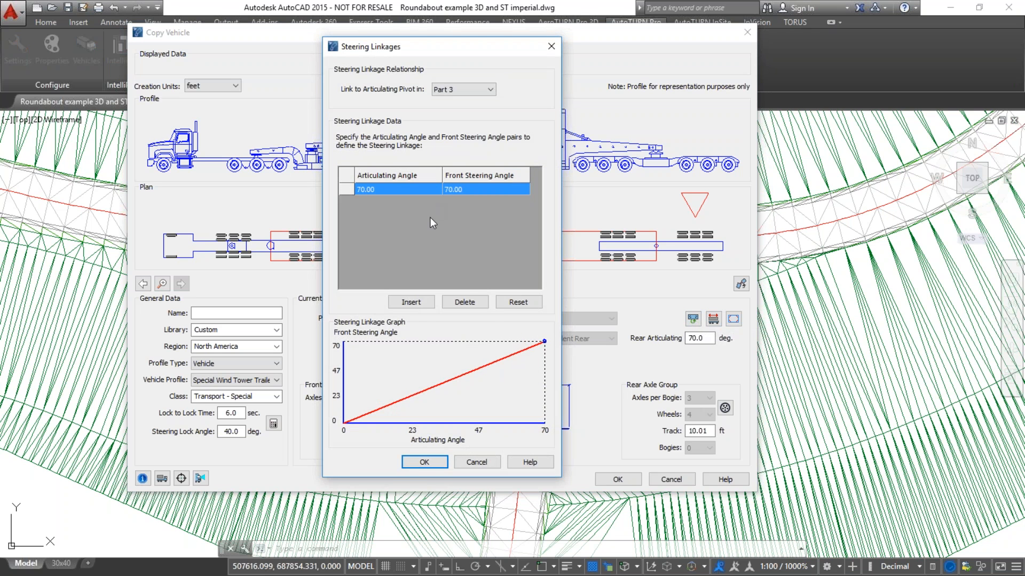
left_click(411, 302)
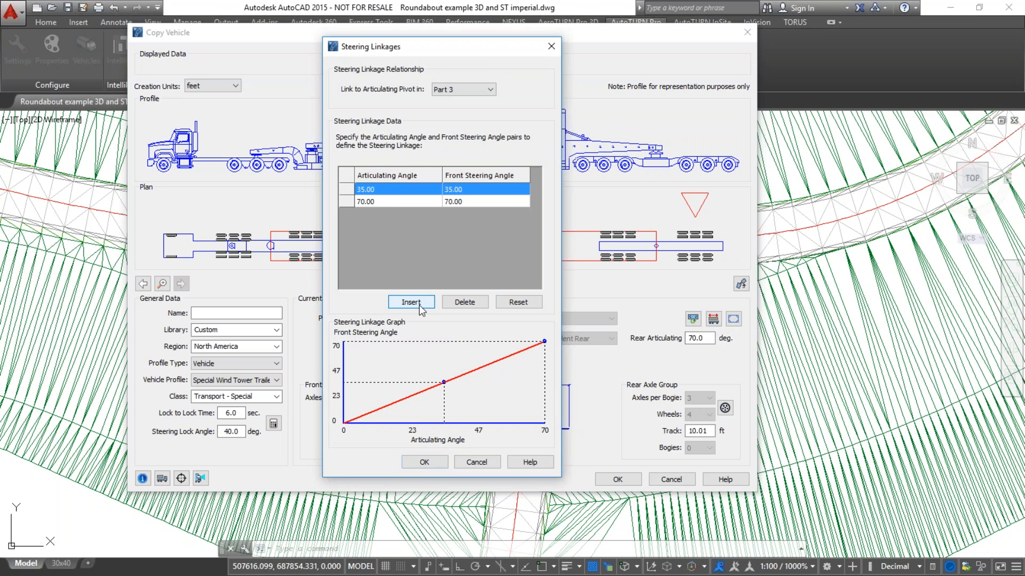
left_click(417, 303)
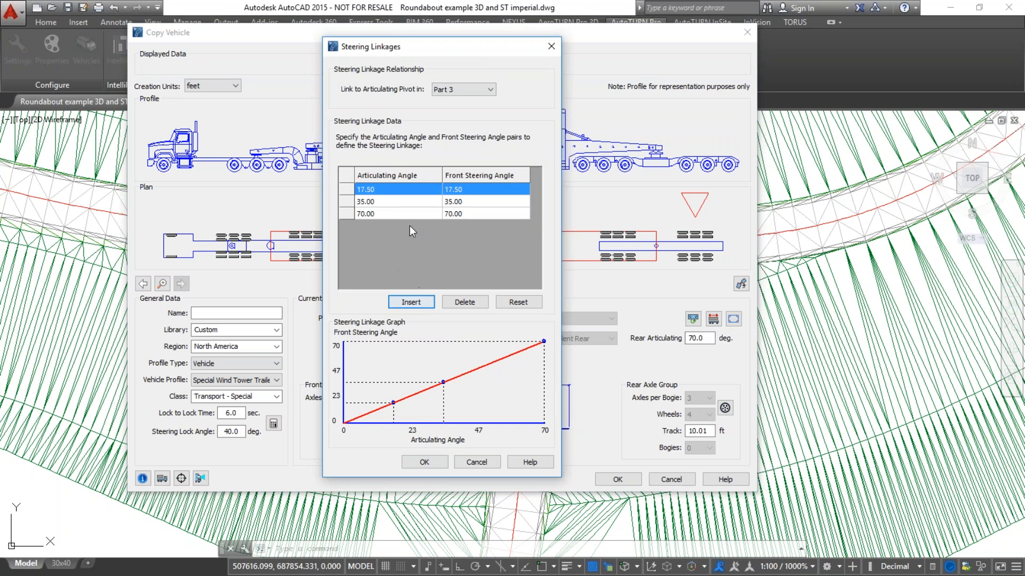
left_click(393, 202)
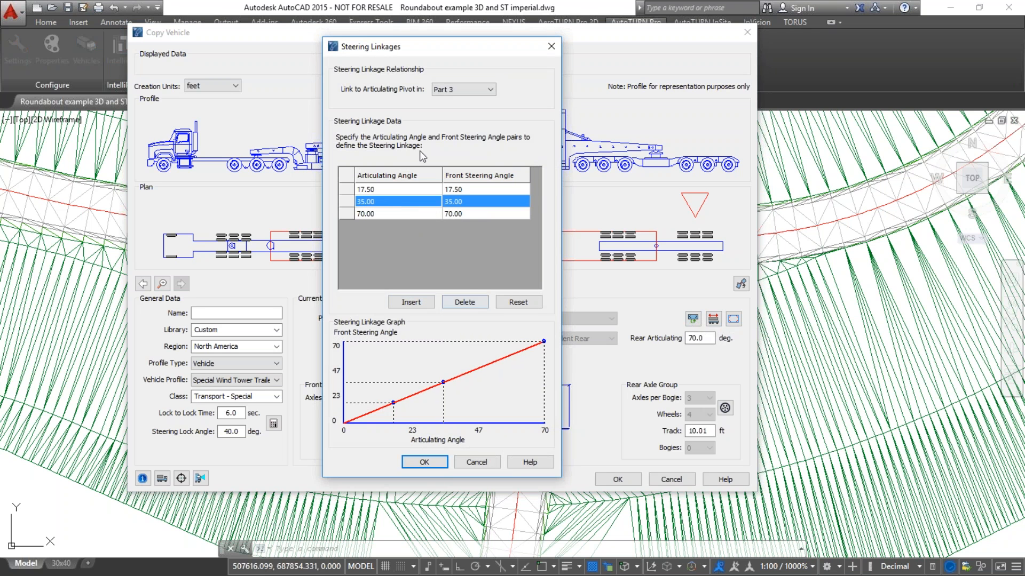
left_click(404, 189)
left_click(464, 302)
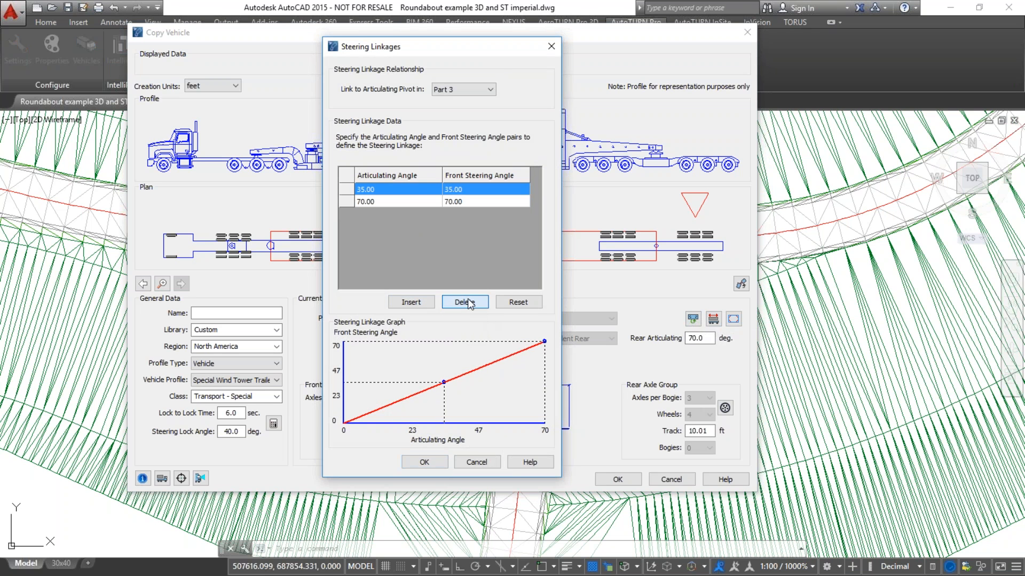
- Set the inserted linkage pair to articulating angle 20 and front steering angle 60, and discard the linkage changes and the vehicle copy
left_click(393, 192)
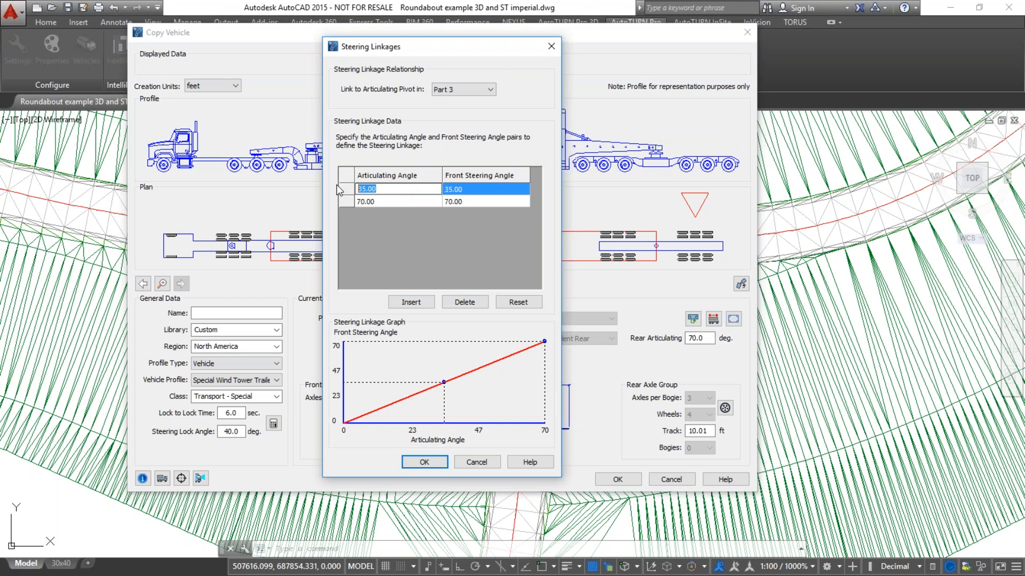
type("20")
left_click(466, 187)
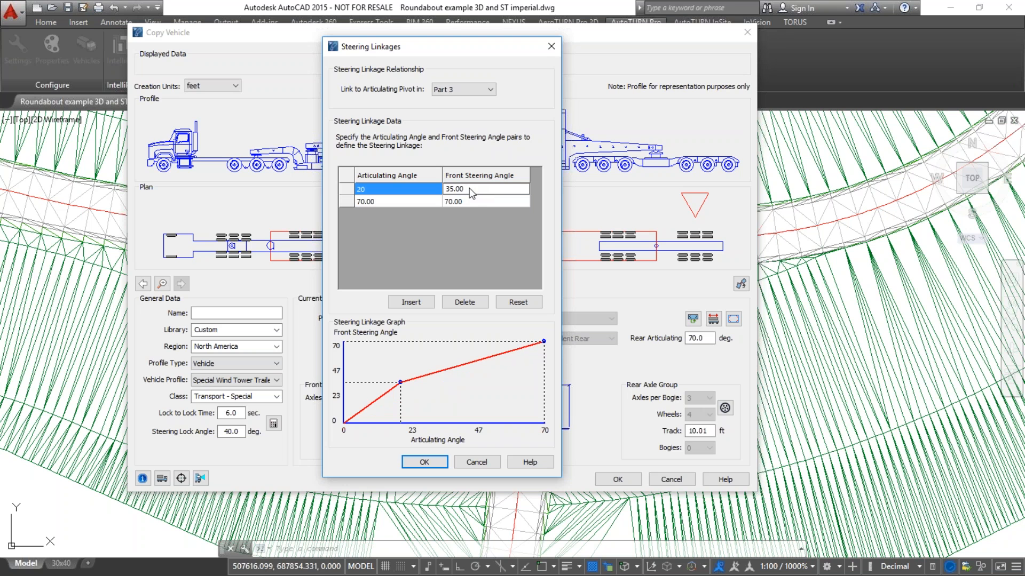
left_click_drag(464, 189, 438, 190)
type("60")
left_click(422, 194)
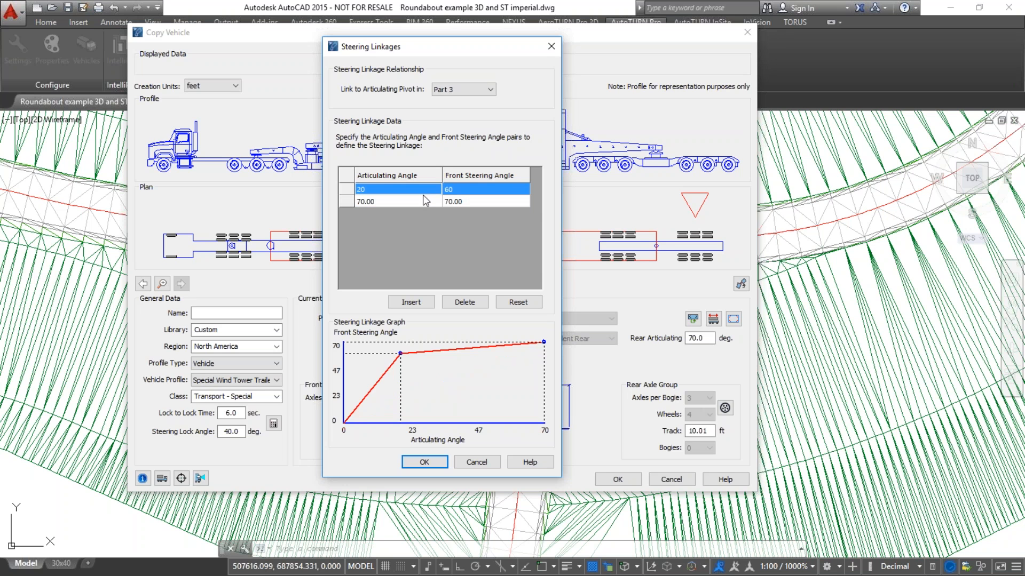
left_click(465, 462)
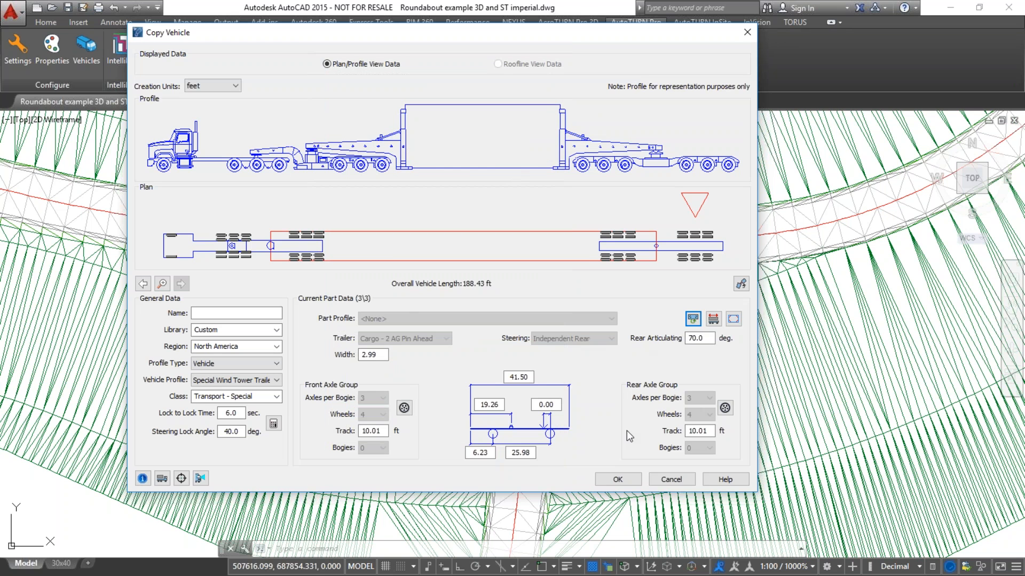
left_click(670, 478)
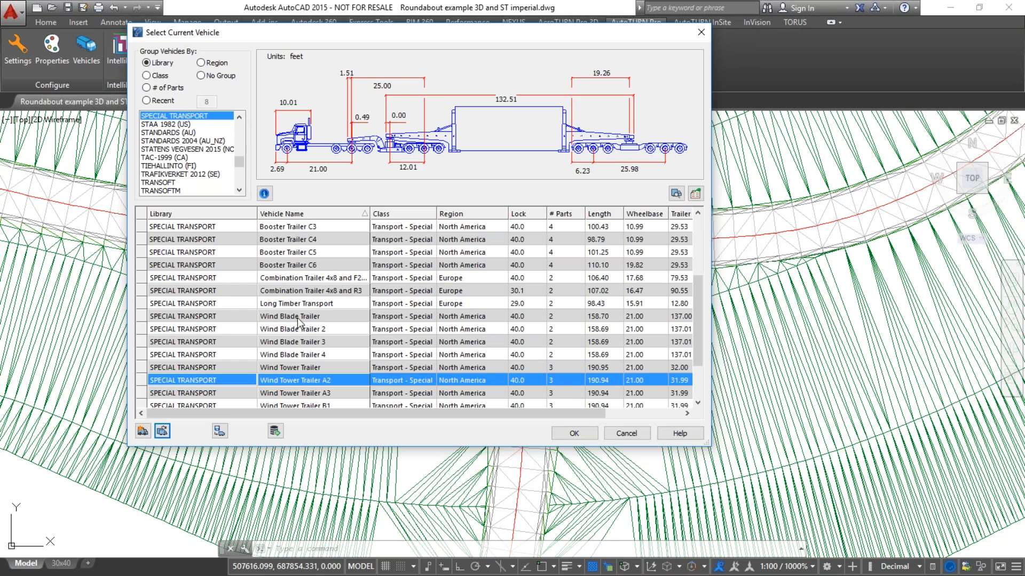
- Accept Wind Tower Trailer A2 as the current vehicle and examine the dimensioned wind blade transport drawing beside the roundabout
left_click(579, 434)
middle_click_drag(142, 292, 497, 314)
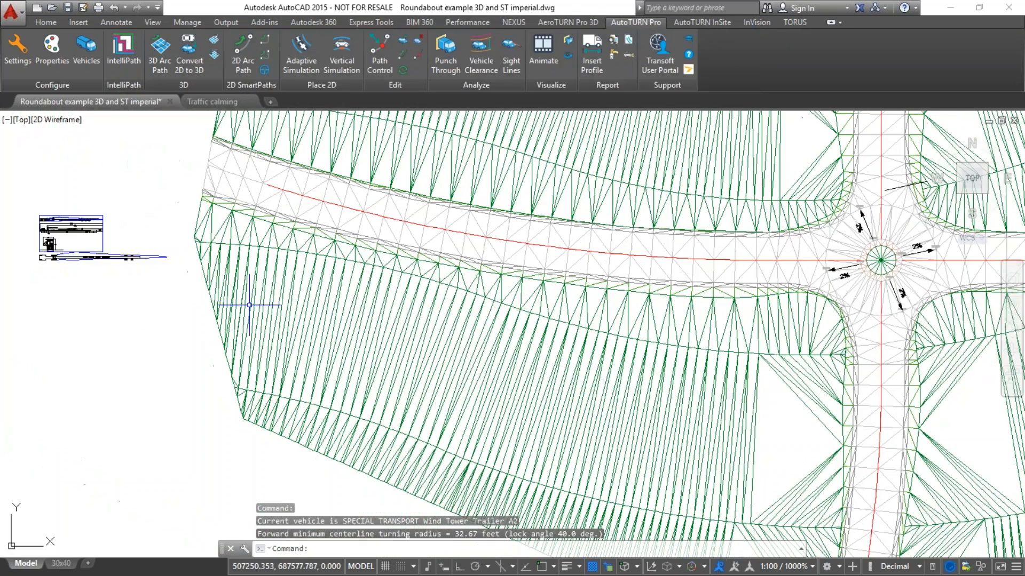
scroll(49, 243, "up", 8)
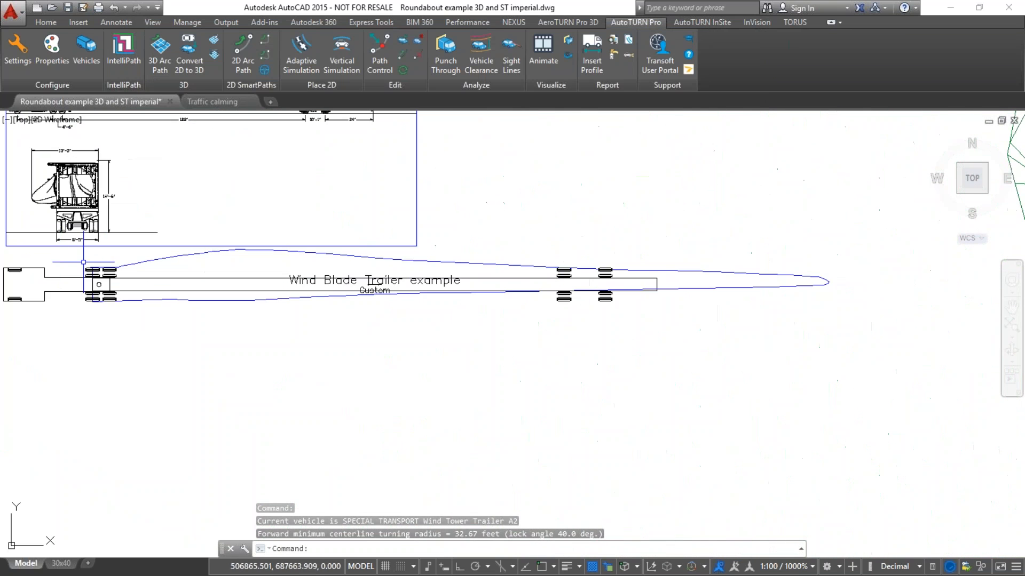
middle_click_drag(139, 300, 178, 334)
middle_click_drag(359, 347, 360, 436)
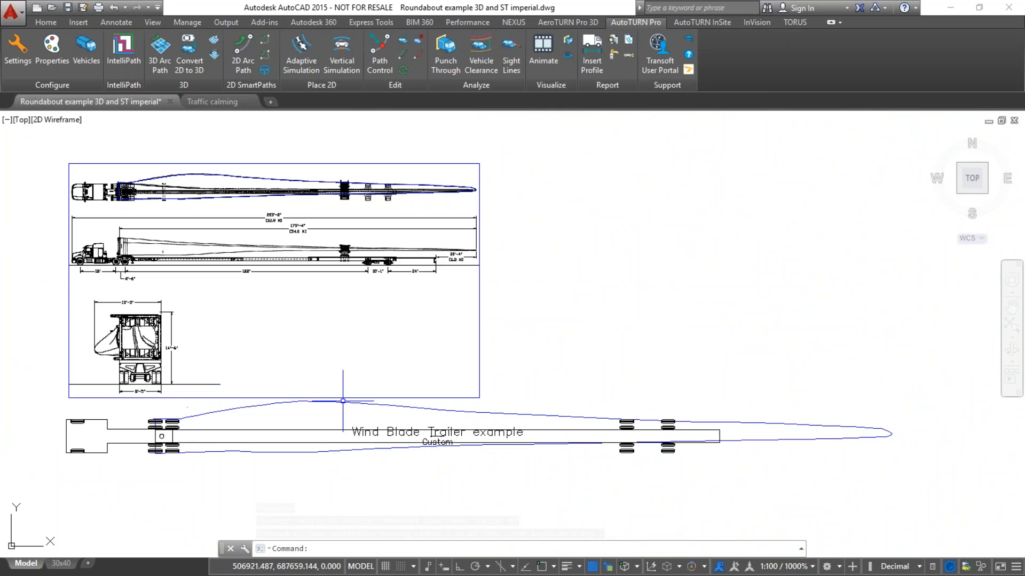
scroll(275, 313, "up", 2)
middle_click_drag(275, 313, 341, 369)
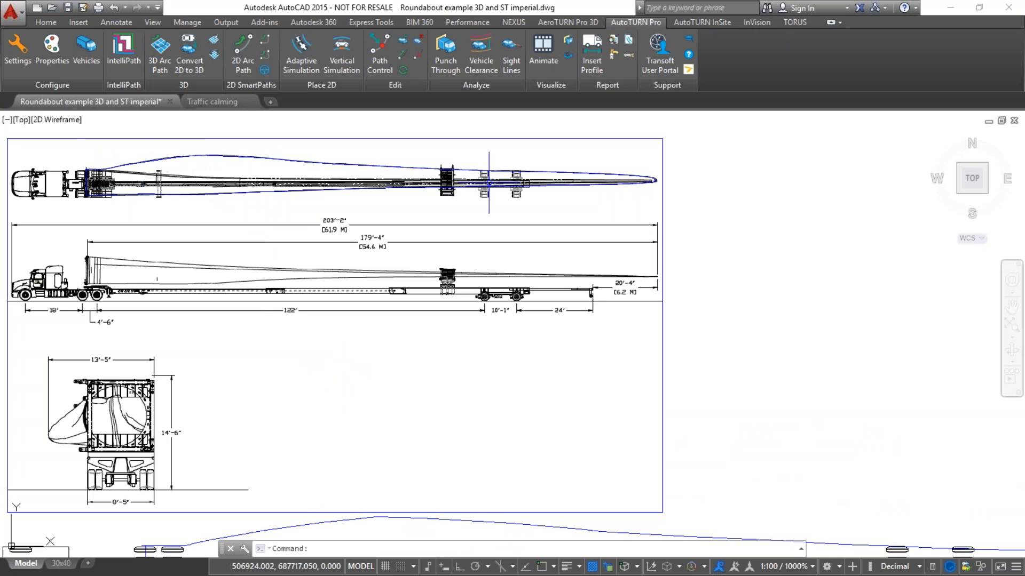
- Make the special transport Wind Blade Trailer the current vehicle and compare it with the dimensioned wind blade drawing
left_click(82, 59)
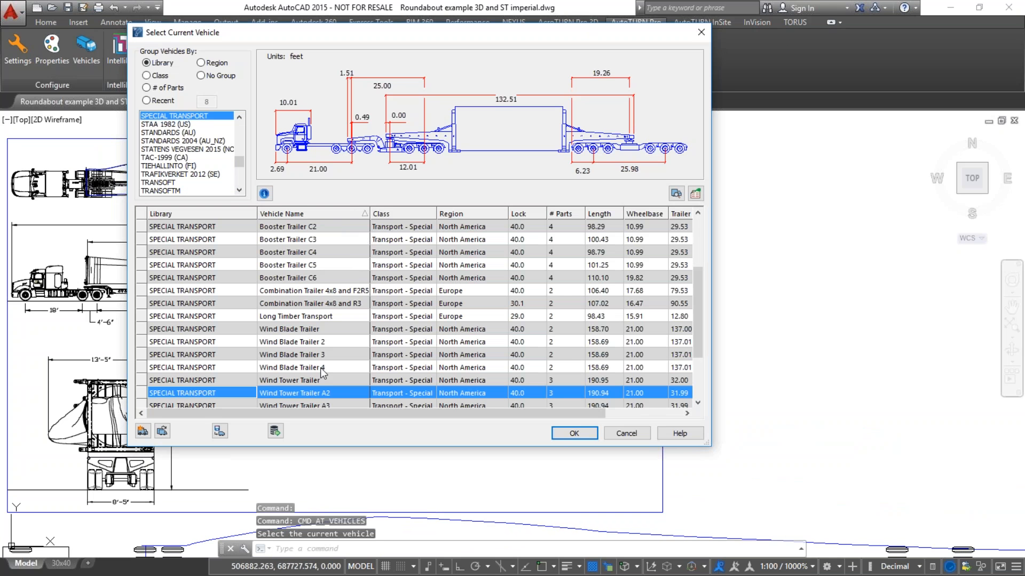
left_click(324, 330)
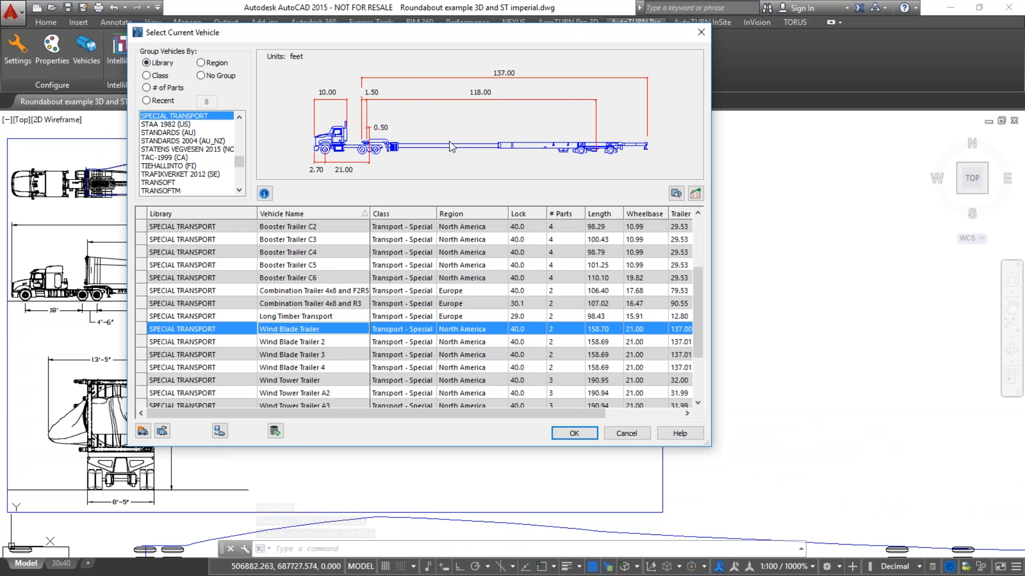
mouse_move(429, 38)
left_mouse_down()
mouse_move(598, 66)
mouse_move(581, 232)
mouse_move(364, 123)
left_mouse_up()
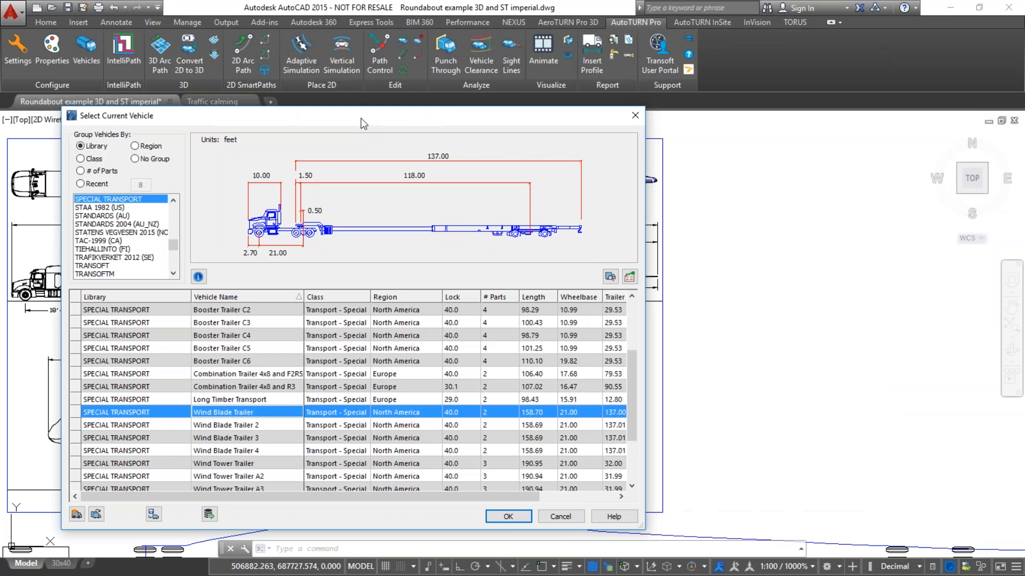
left_click(512, 518)
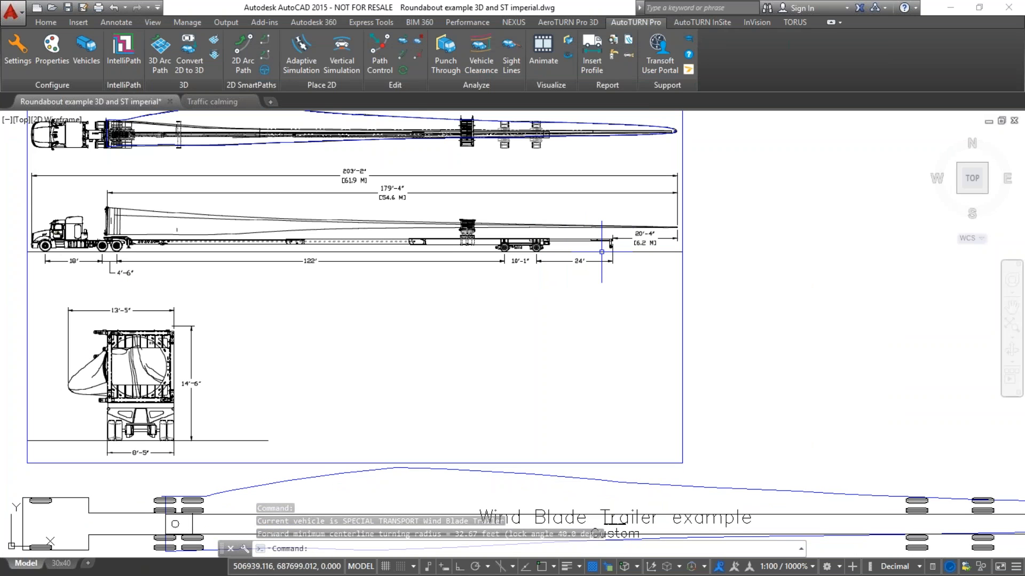
middle_click_drag(518, 217, 532, 249)
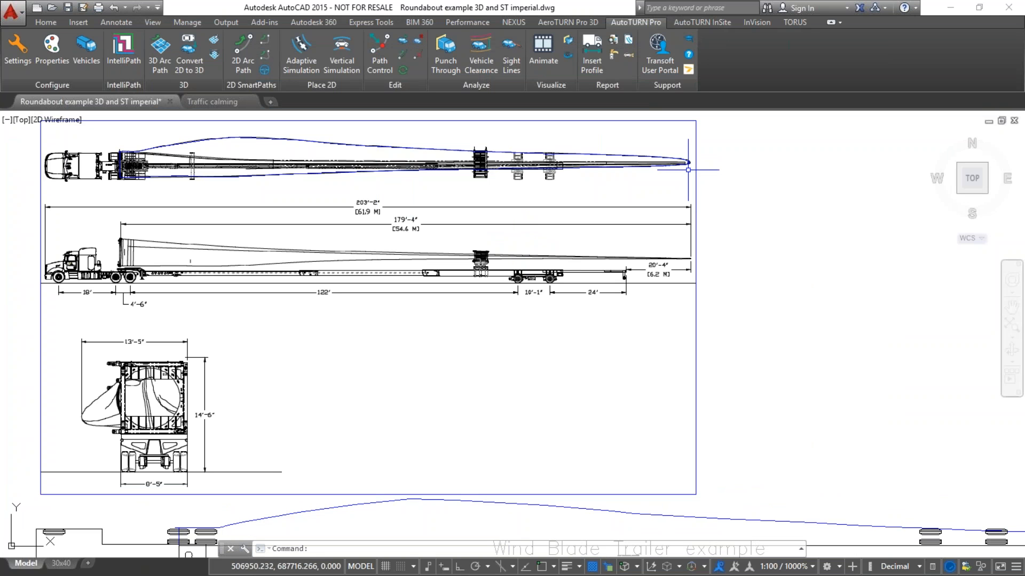
scroll(503, 246, "down", 2)
middle_click_drag(555, 310, 297, 259)
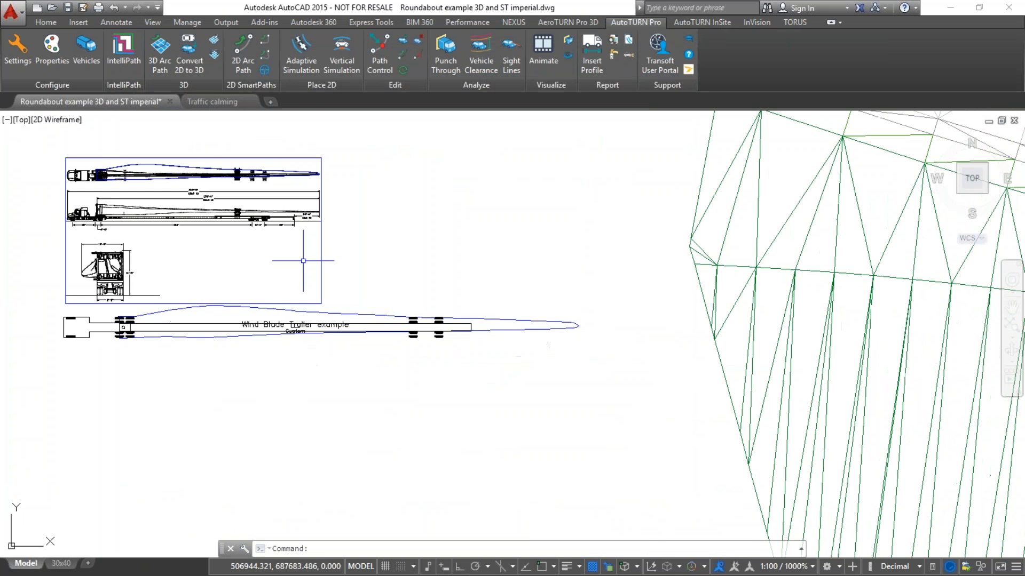
- Start a copy of Wind Blade Trailer with the Steering Linkages Relationship method, view its second part, and cancel the copy
left_click(79, 58)
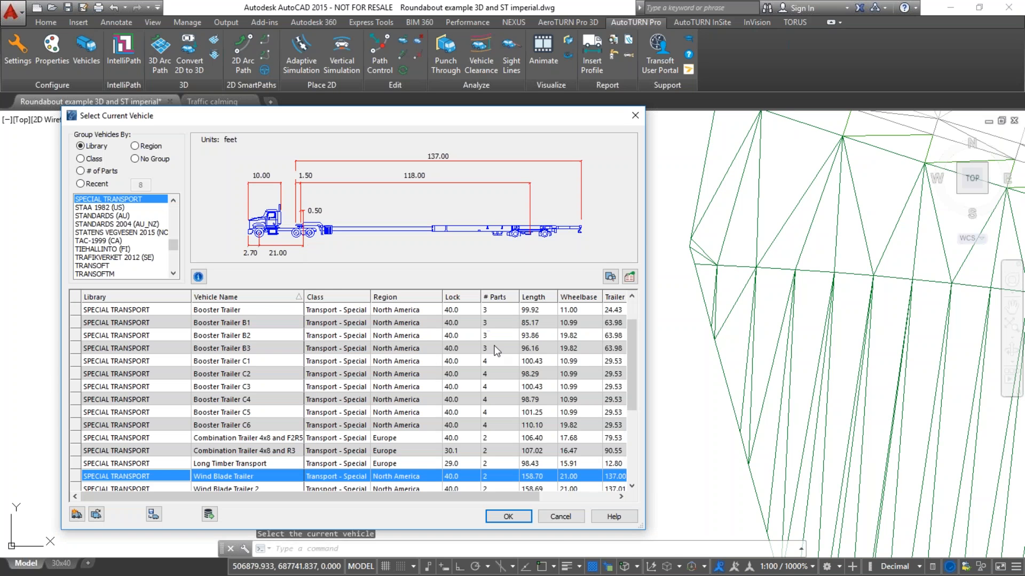
left_click(95, 514)
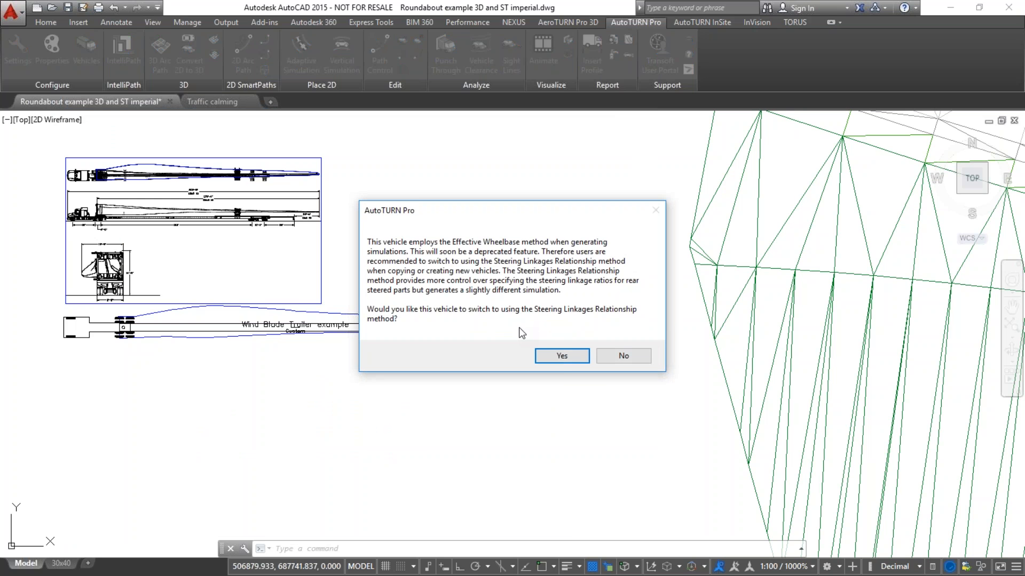
left_click(553, 355)
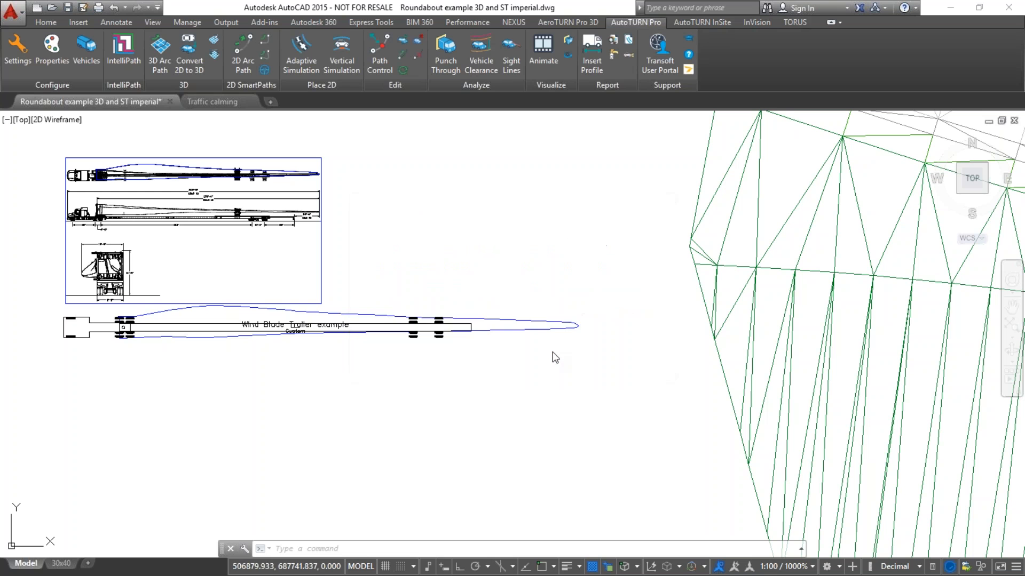
left_click_drag(377, 116, 404, 32)
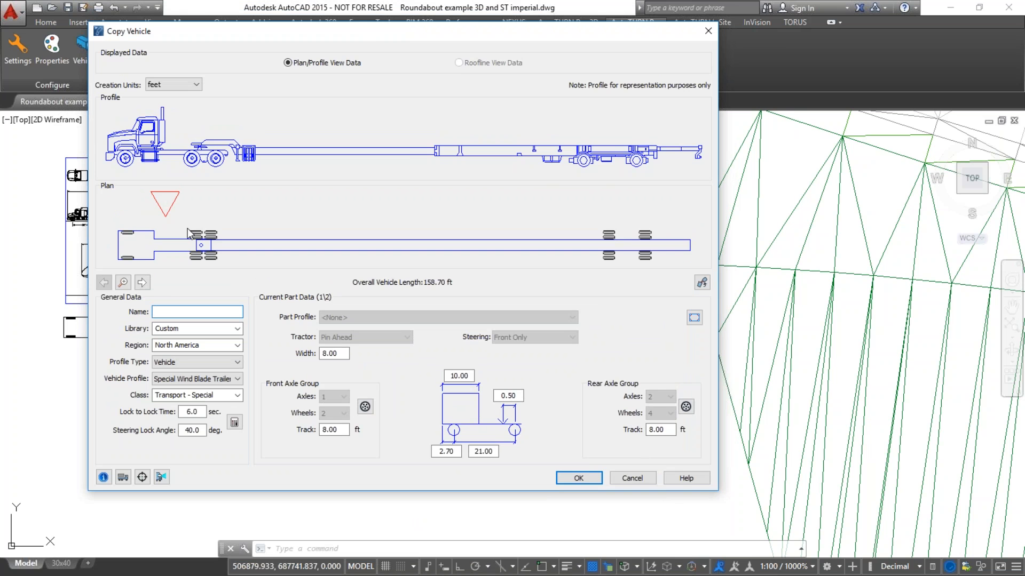
left_click(142, 282)
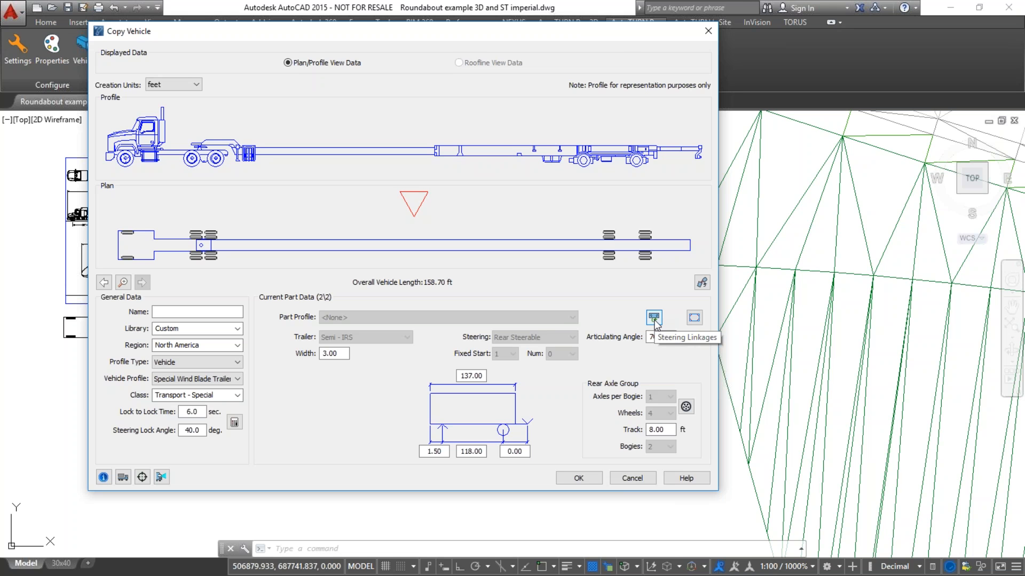
left_click(633, 478)
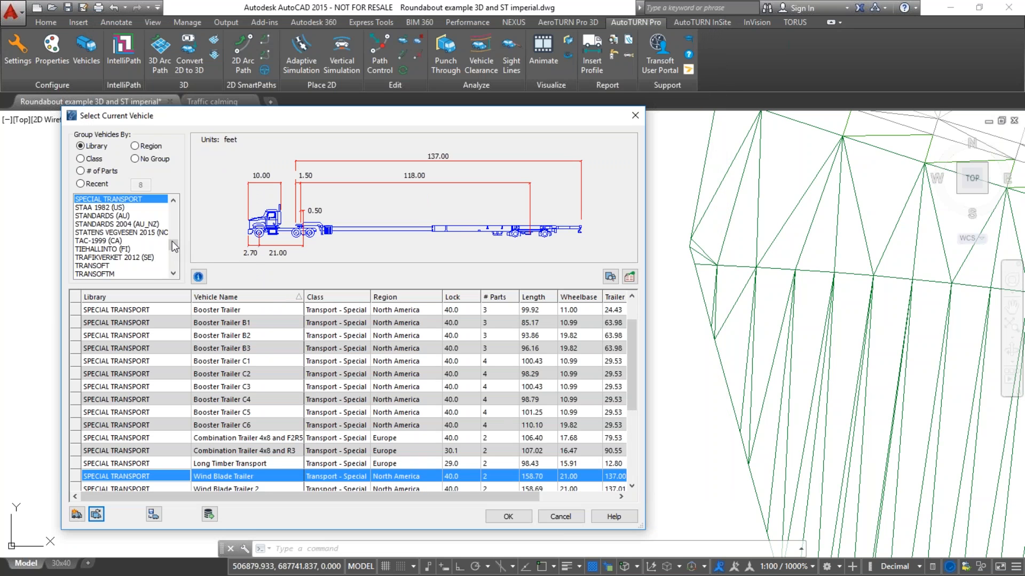
- Open Wind Blade Trailer example from the Custom library for editing and arrange its details beside the dimensioned wind blade drawing
left_click_drag(172, 241, 173, 222)
left_click(99, 232)
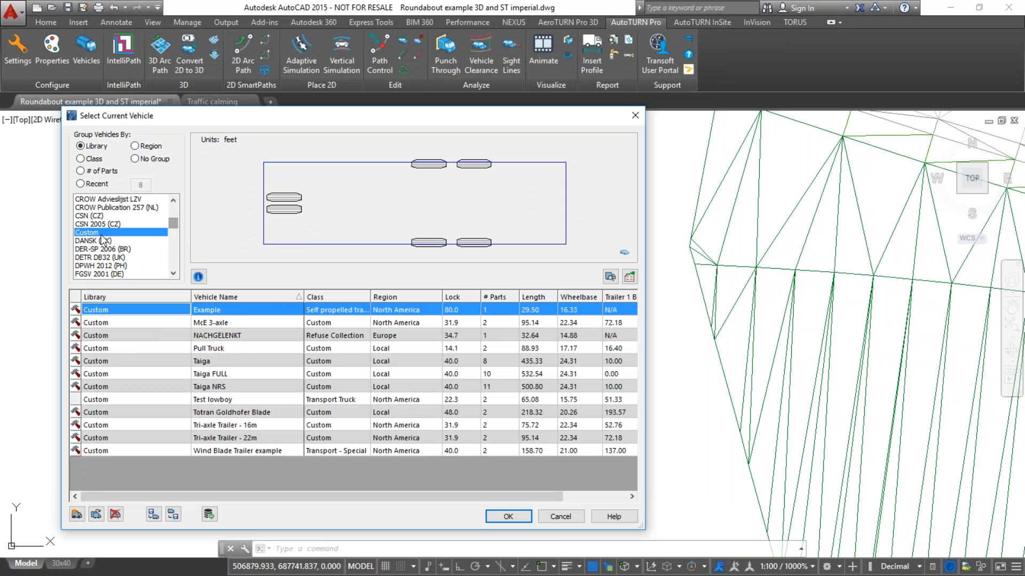
left_click(241, 450)
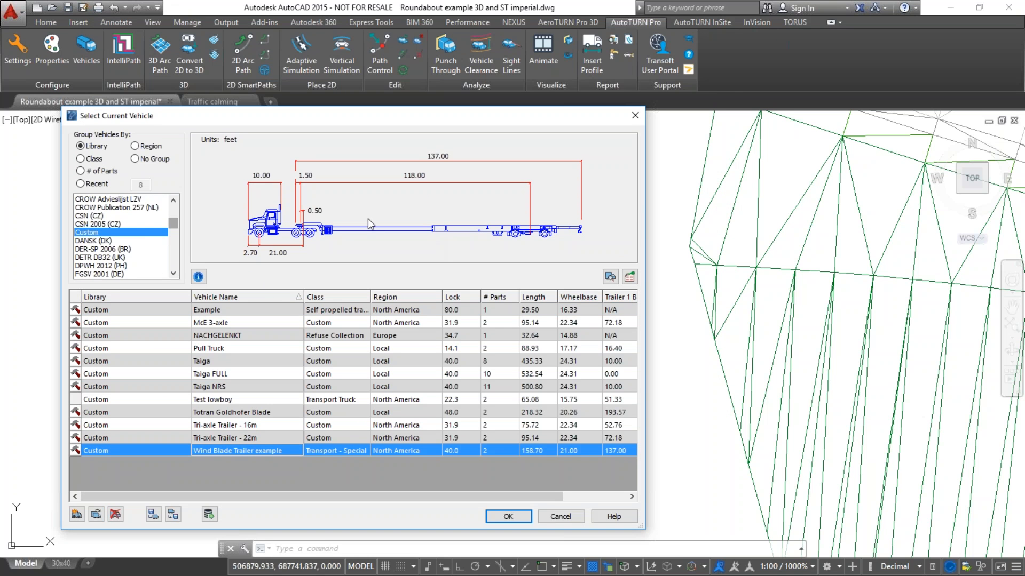
left_click(610, 277)
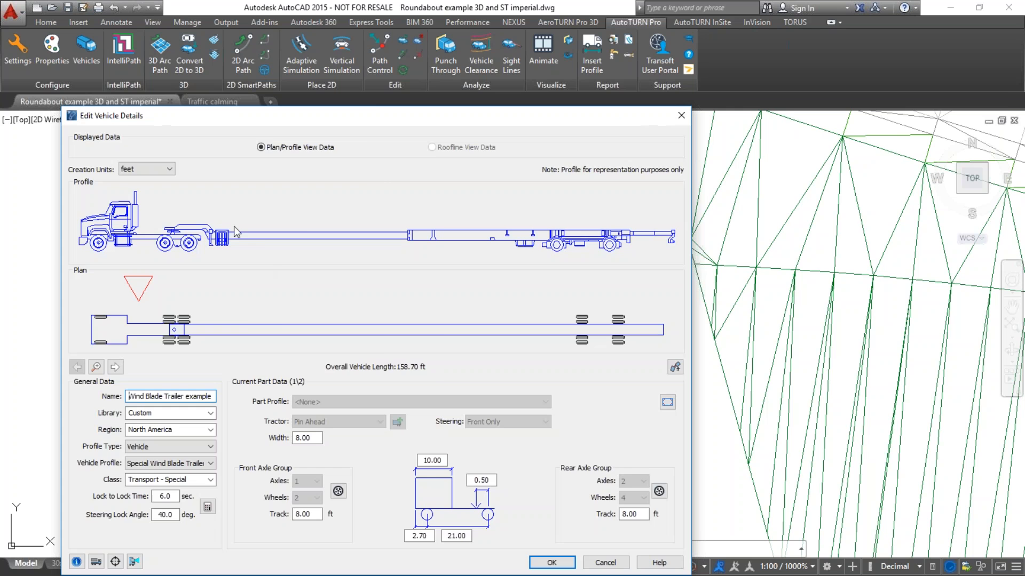
mouse_move(360, 122)
left_mouse_down()
mouse_move(675, 97)
mouse_move(664, 95)
left_mouse_up()
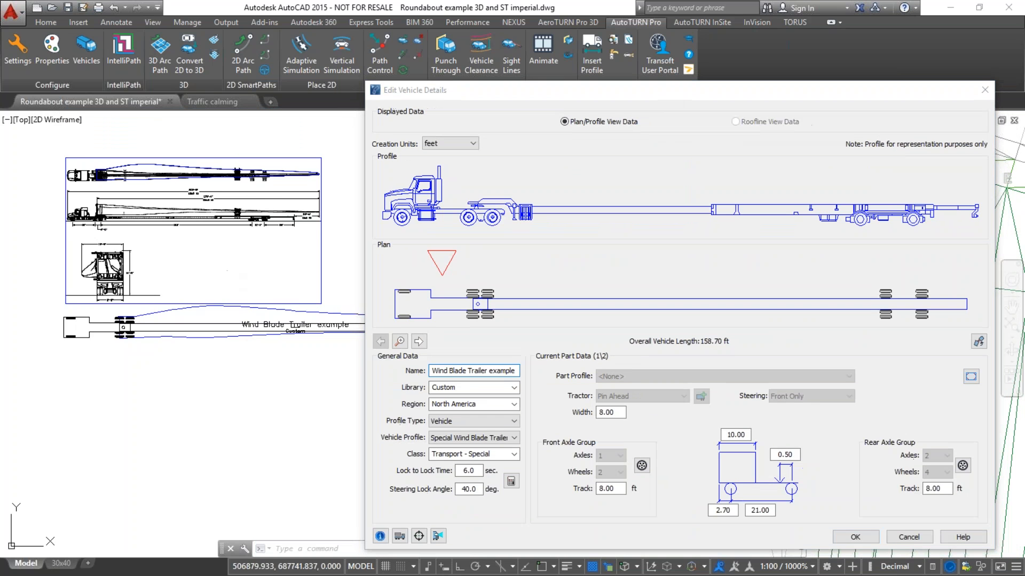
scroll(180, 189, "up", 2)
mouse_move(180, 188)
middle_mouse_down()
mouse_move(250, 203)
mouse_move(144, 195)
middle_mouse_up()
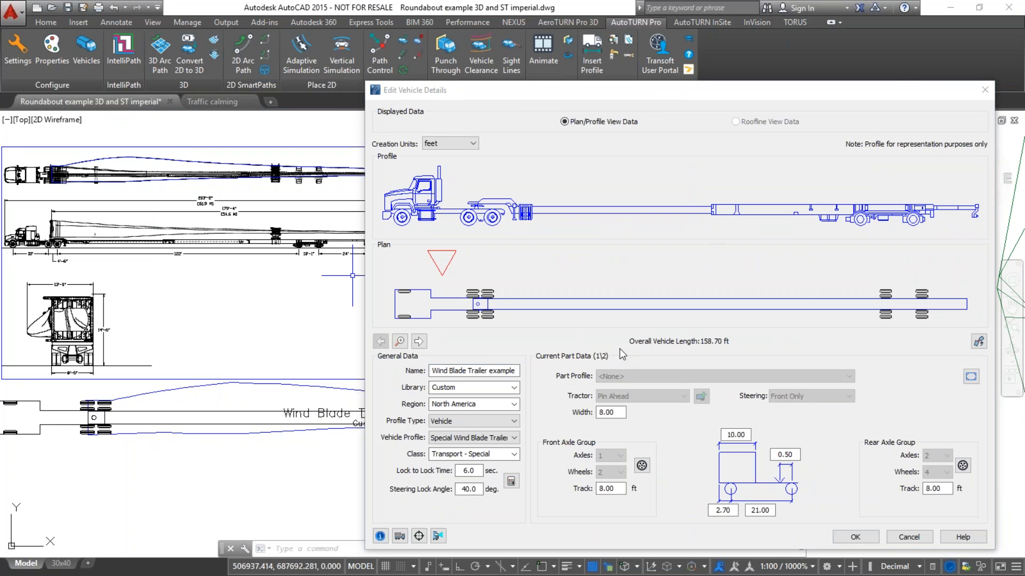
- Accept the details of Wind Blade Trailer example, make it the current vehicle, and show the roundabout
left_click(855, 537)
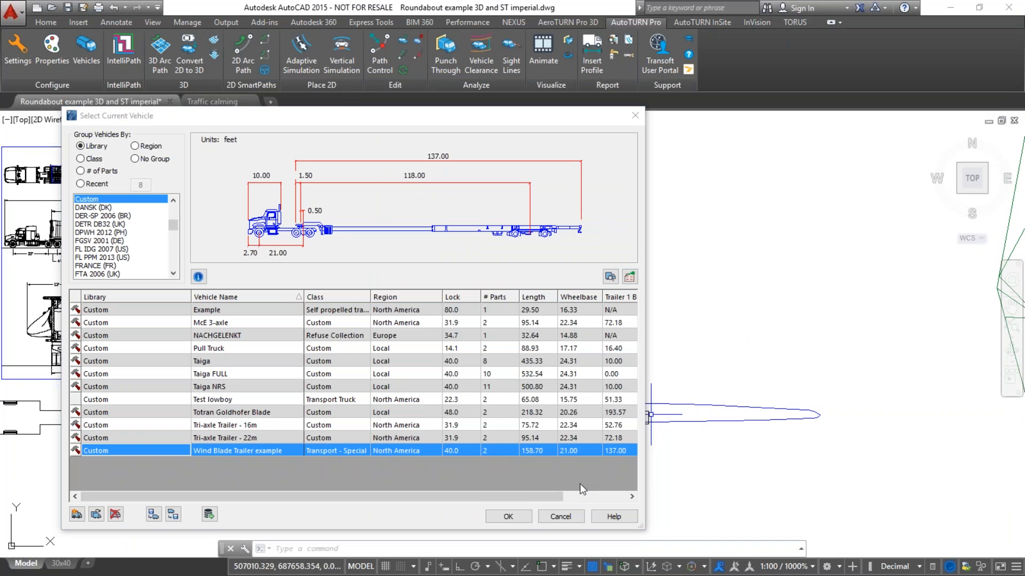
left_click(508, 517)
scroll(799, 323, "down", 5)
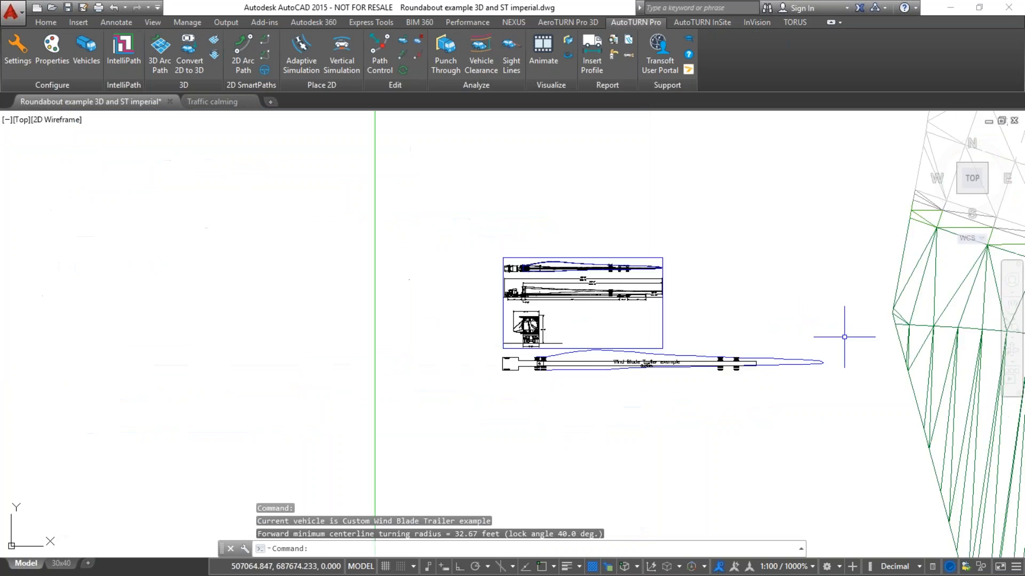
scroll(844, 336, "up", 10)
mouse_move(468, 293)
middle_mouse_down()
mouse_move(600, 342)
mouse_move(224, 299)
mouse_move(0, 304)
middle_mouse_up()
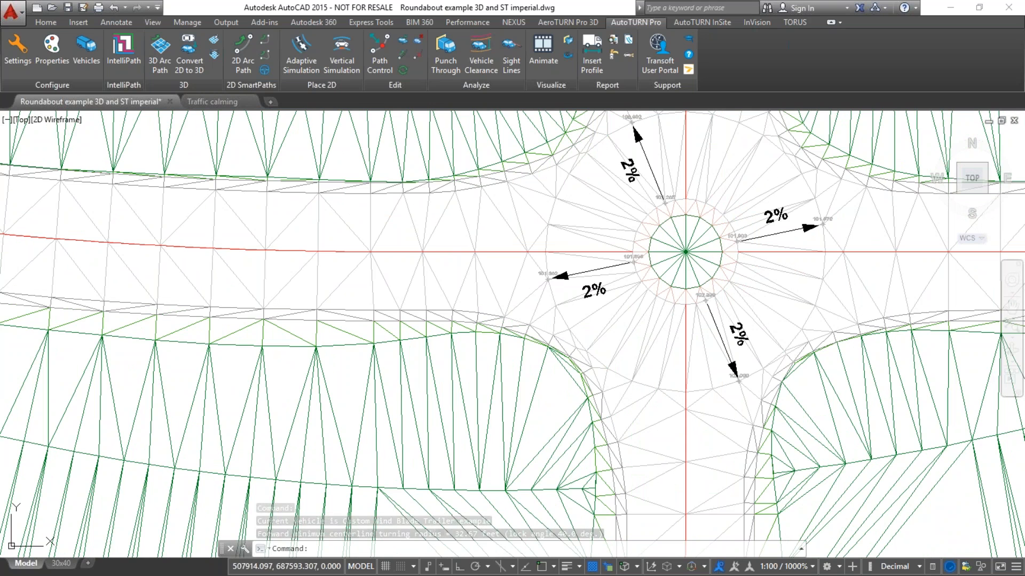
middle_click_drag(276, 308, 307, 376)
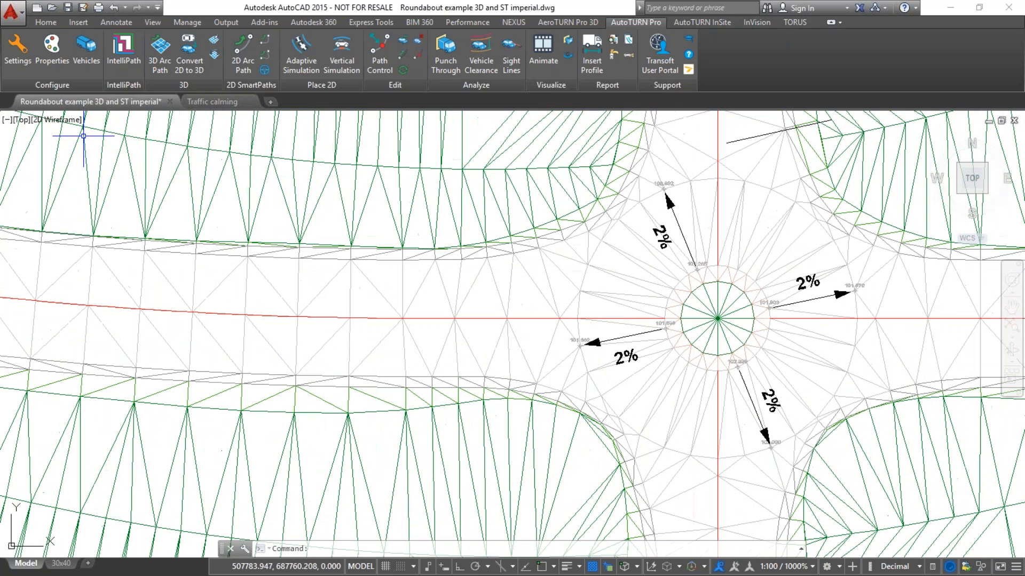
- Open the trailer part of Wind Blade Trailer example, delete its 15.00/35.00 steering linkage pair, and cancel the vehicle edit
left_click(93, 44)
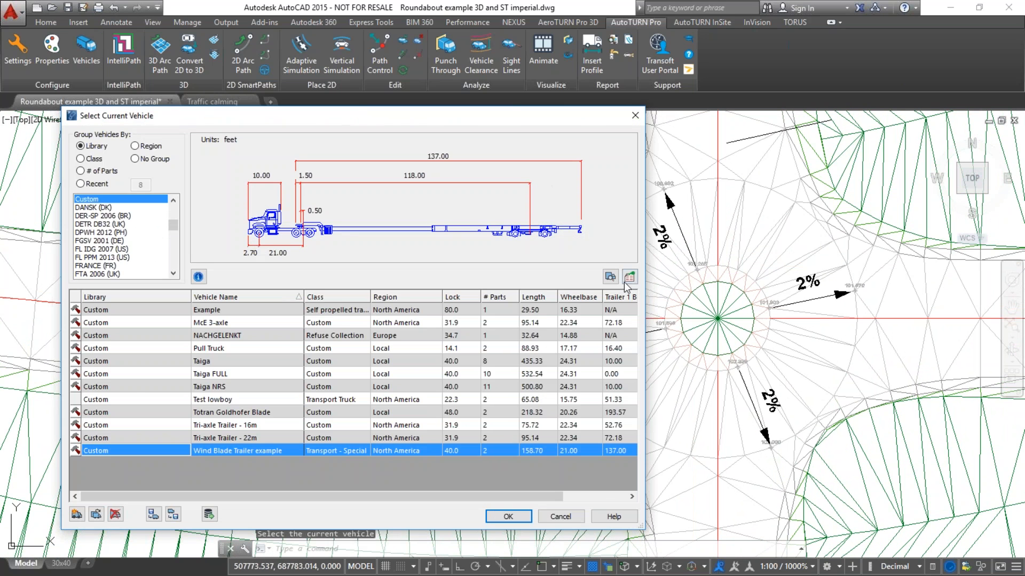
left_click(611, 277)
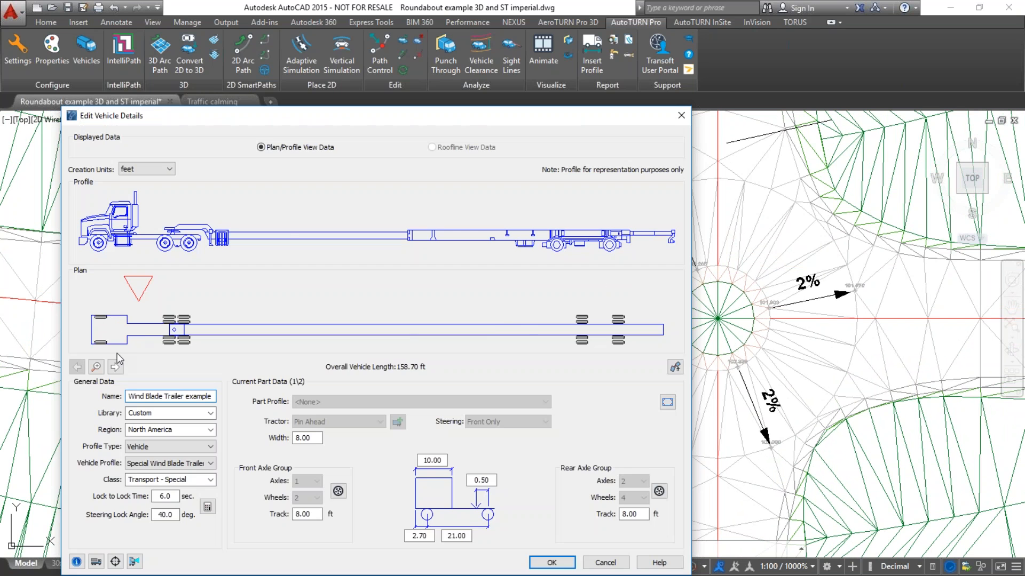
left_click(115, 366)
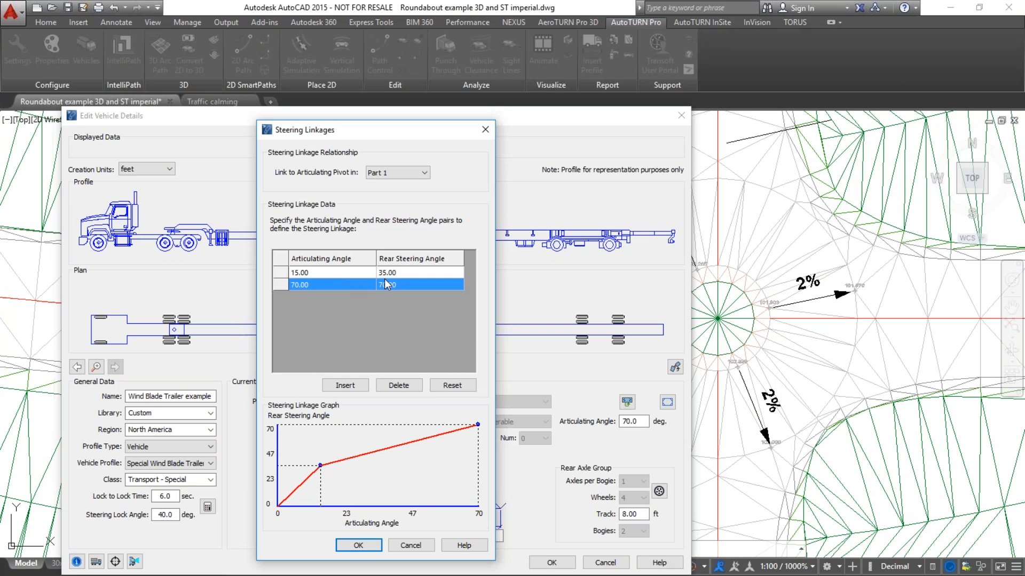
left_click(354, 274)
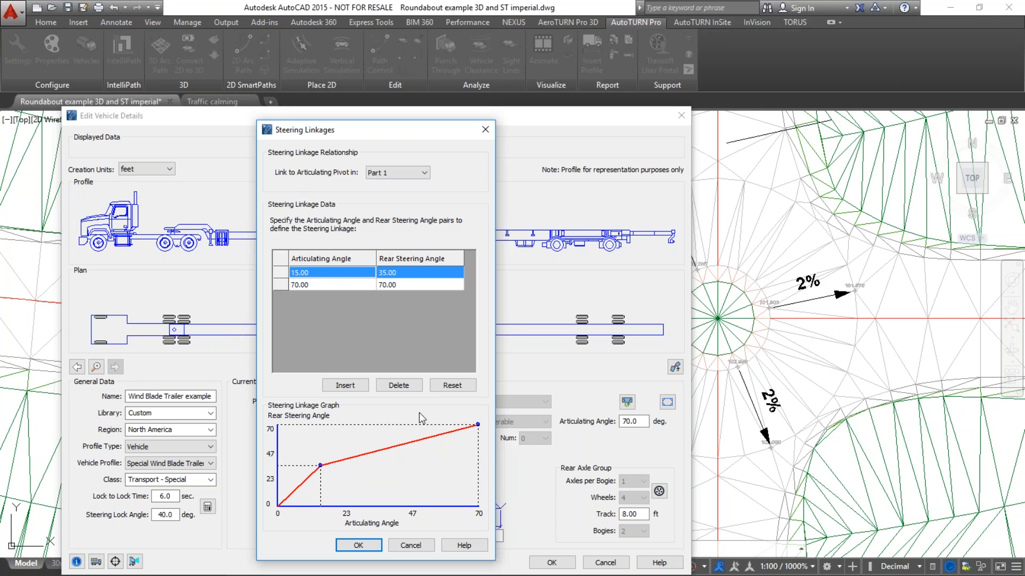
left_click(396, 387)
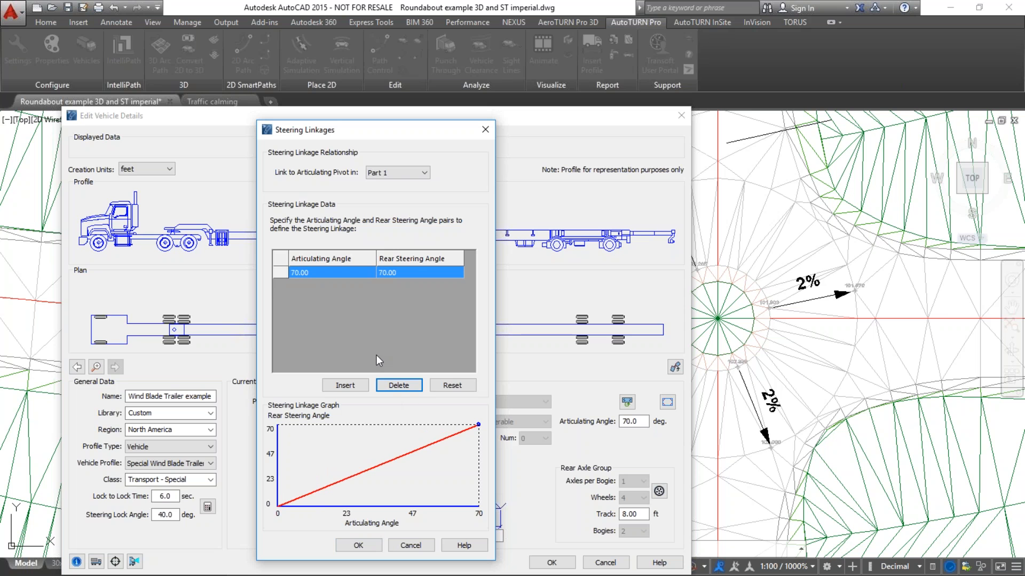
left_click(354, 545)
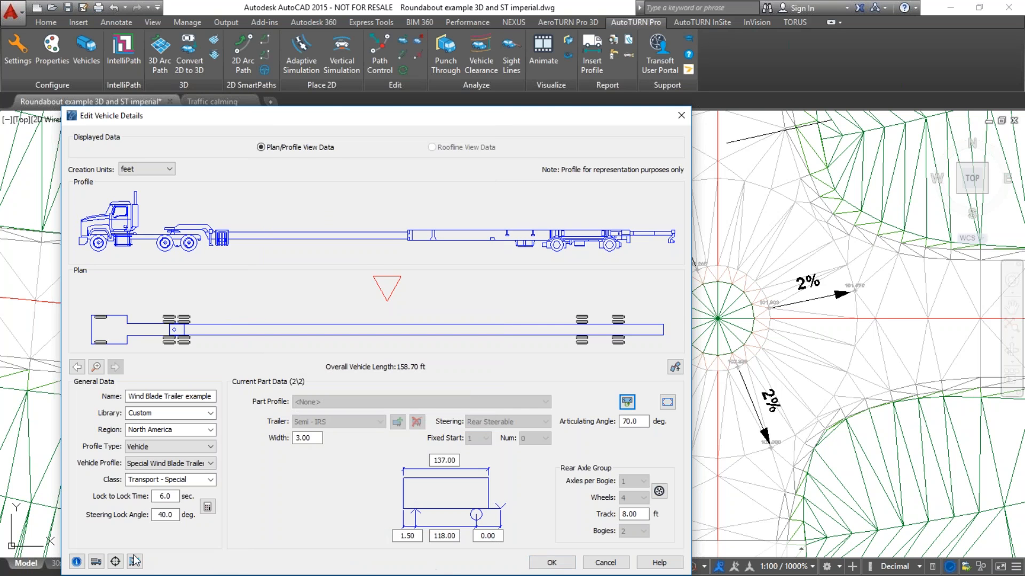
left_click_drag(332, 118, 346, 84)
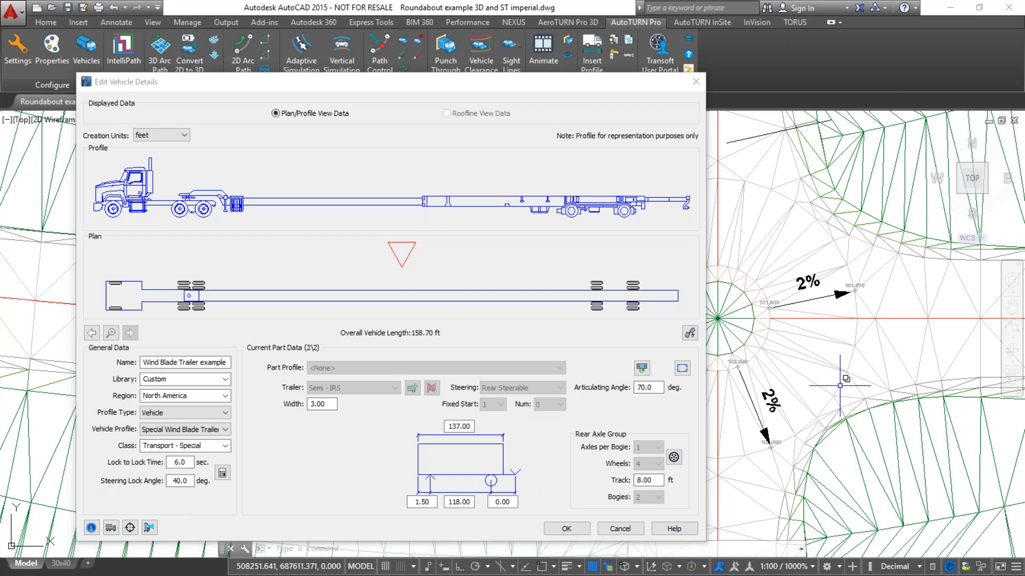
middle_click_drag(716, 411, 1011, 413)
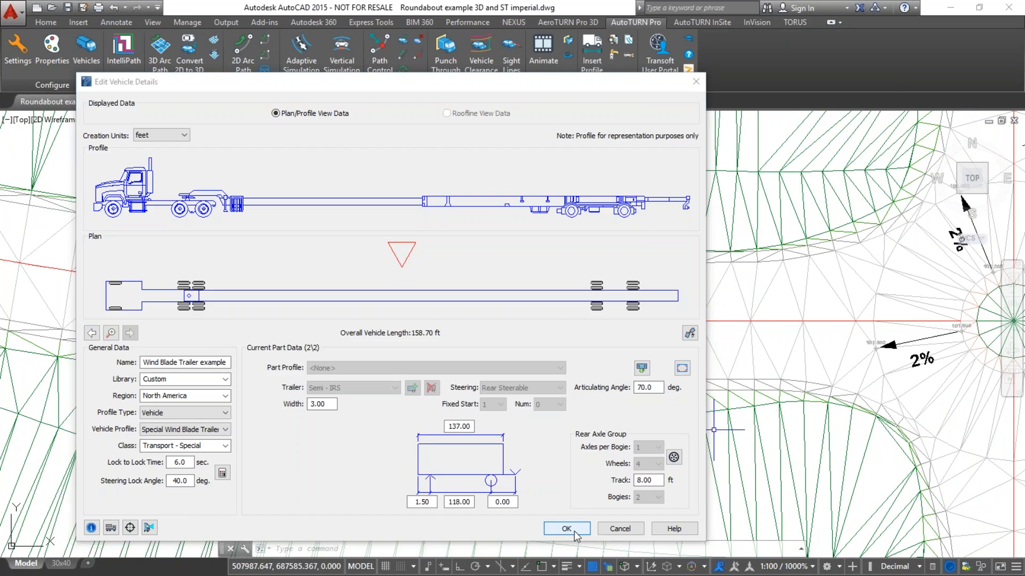
left_click(614, 529)
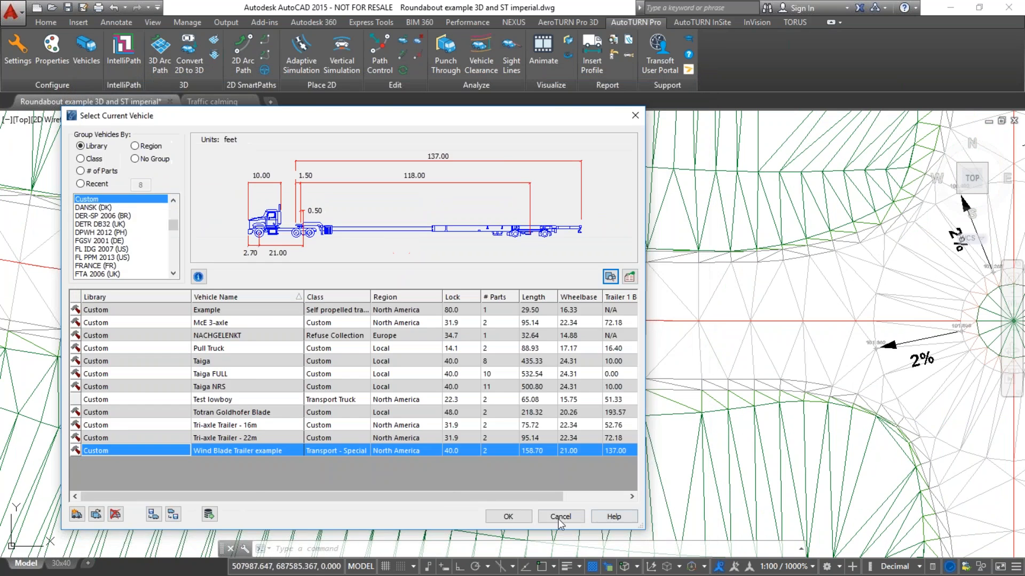
- Keep Wind Blade Trailer example as the current vehicle and return to its plan outline below the reference drawing
left_click(508, 516)
middle_click_drag(101, 350, 574, 353)
mouse_move(445, 323)
middle_mouse_down()
mouse_move(798, 421)
mouse_move(1020, 421)
middle_mouse_up()
middle_click_drag(562, 460, 552, 377)
scroll(513, 394, "up", 4)
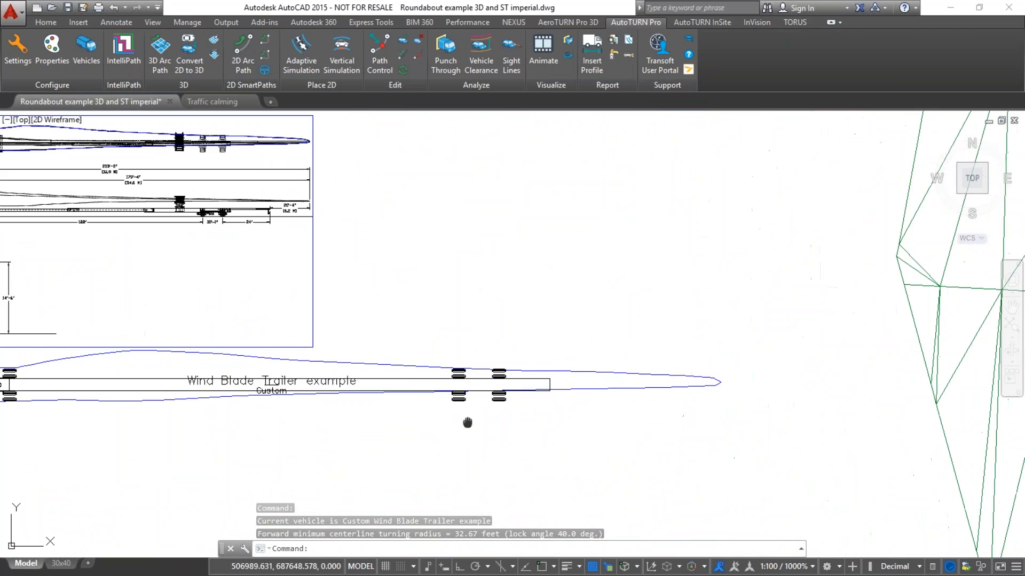
middle_click_drag(467, 425, 657, 406)
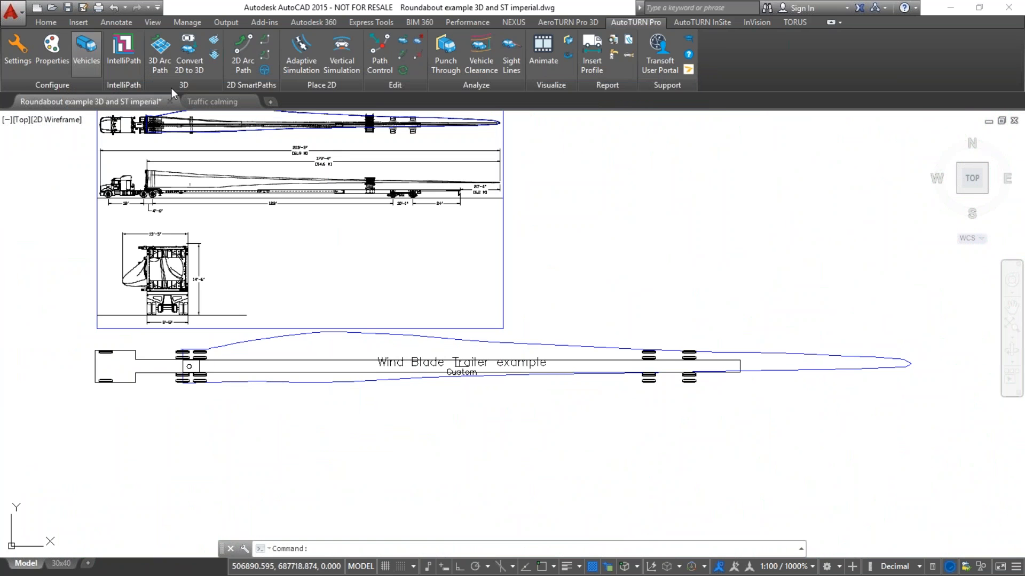
- Open Wind Blade Trailer example for editing and bring up its 2D load definition beside the vehicle outline
left_click(82, 53)
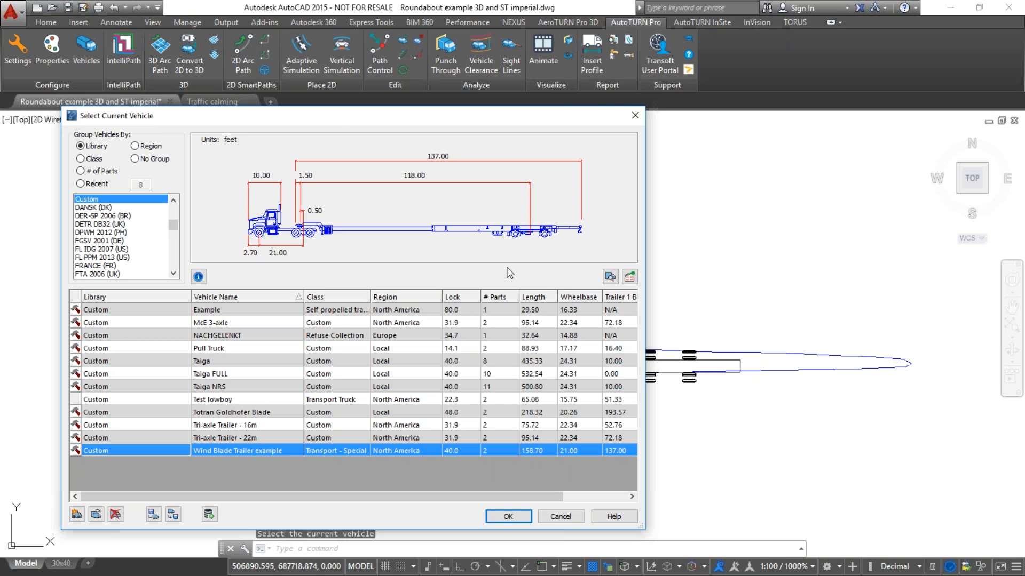
left_click(610, 277)
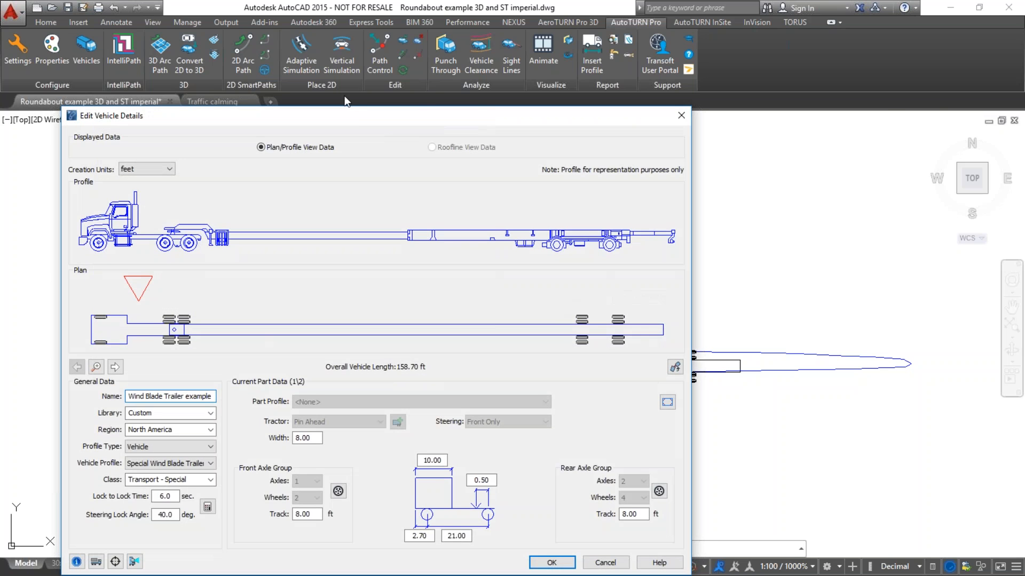
mouse_move(348, 114)
left_mouse_down()
mouse_move(560, 75)
mouse_move(566, 39)
left_mouse_up()
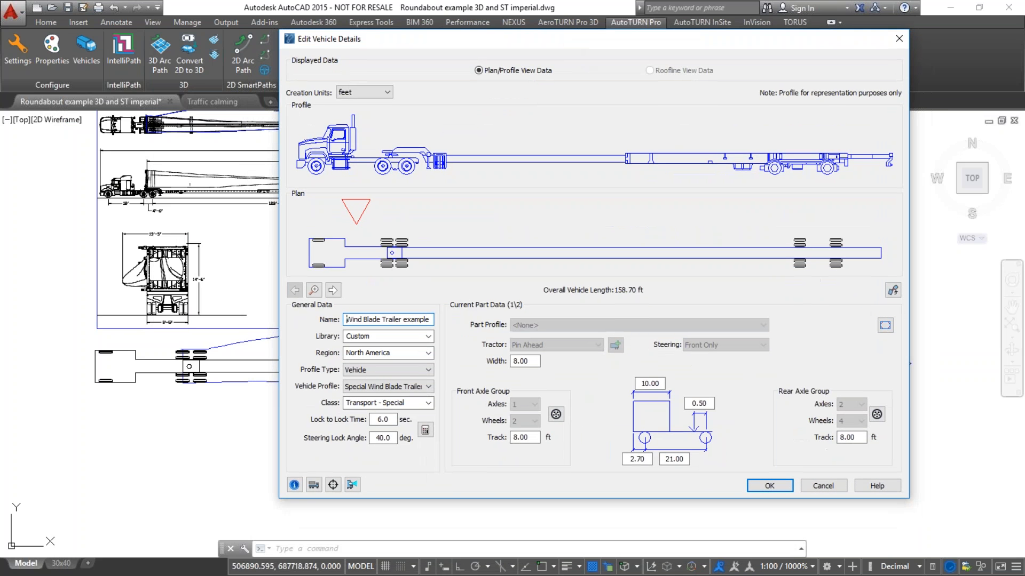
left_click(314, 485)
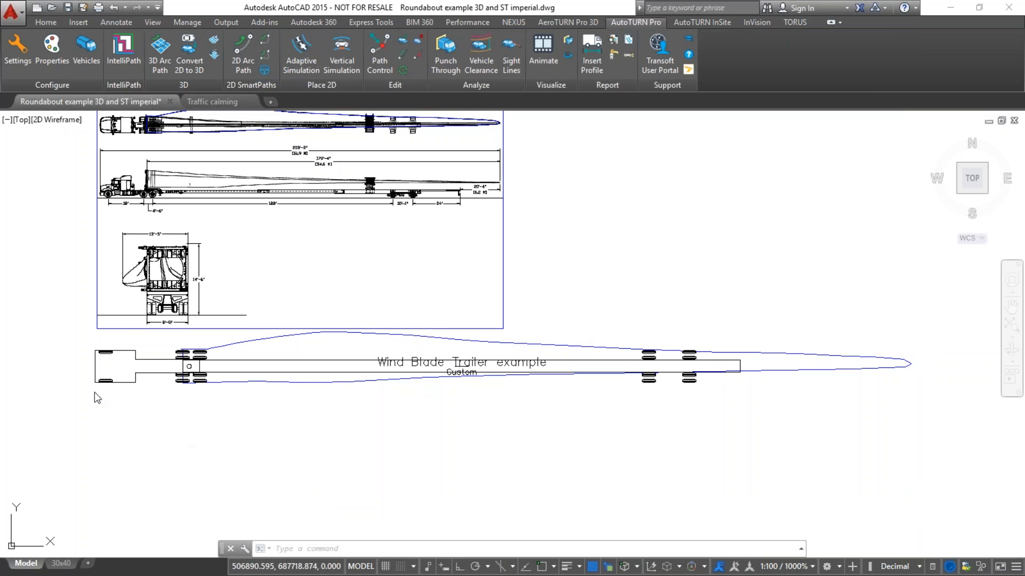
left_click_drag(182, 292, 720, 77)
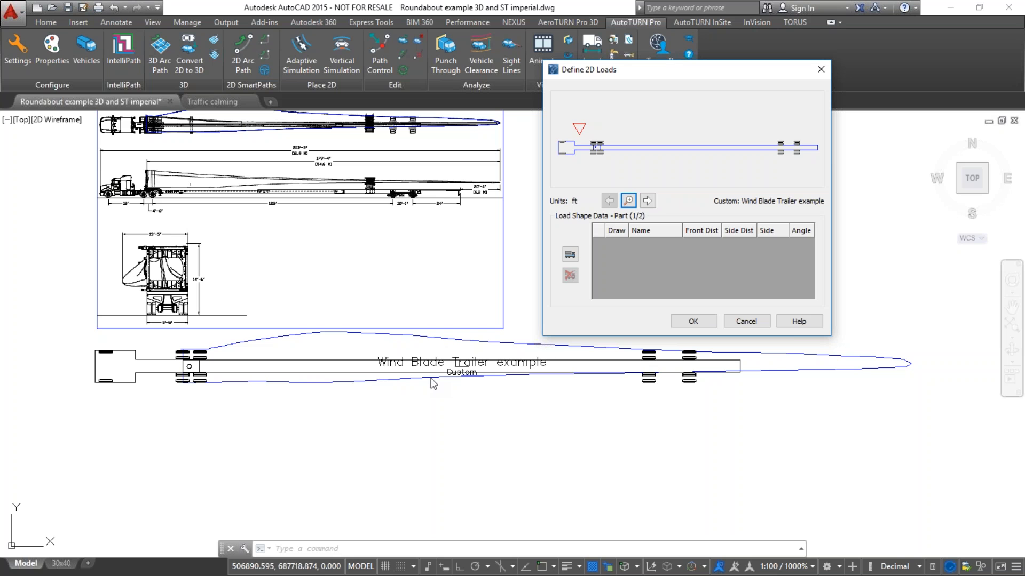
- Add the blade polyline as a 2D load on part 2, referenced at the midpoint of the trailer's front edge
left_click(651, 202)
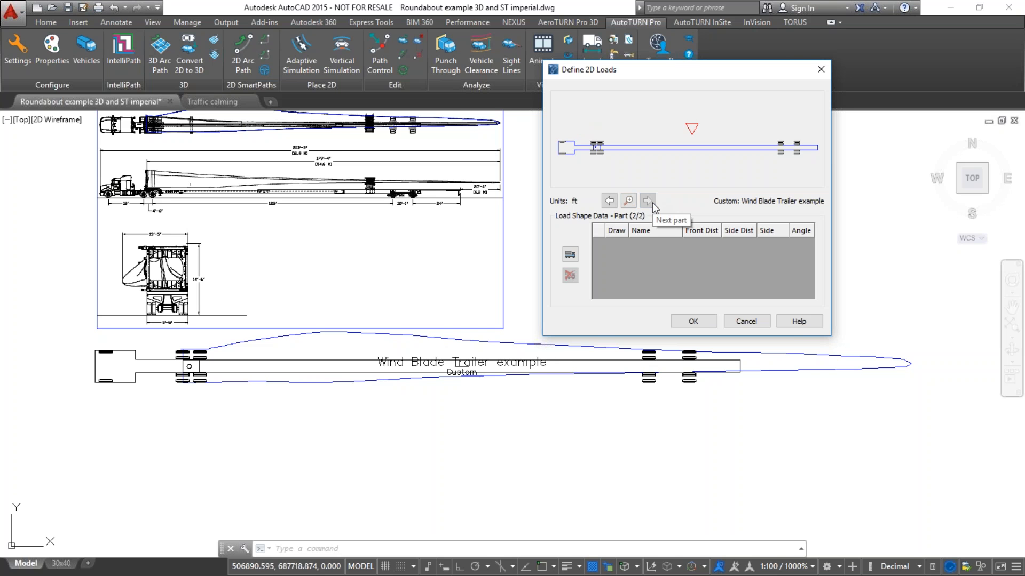
left_click(572, 256)
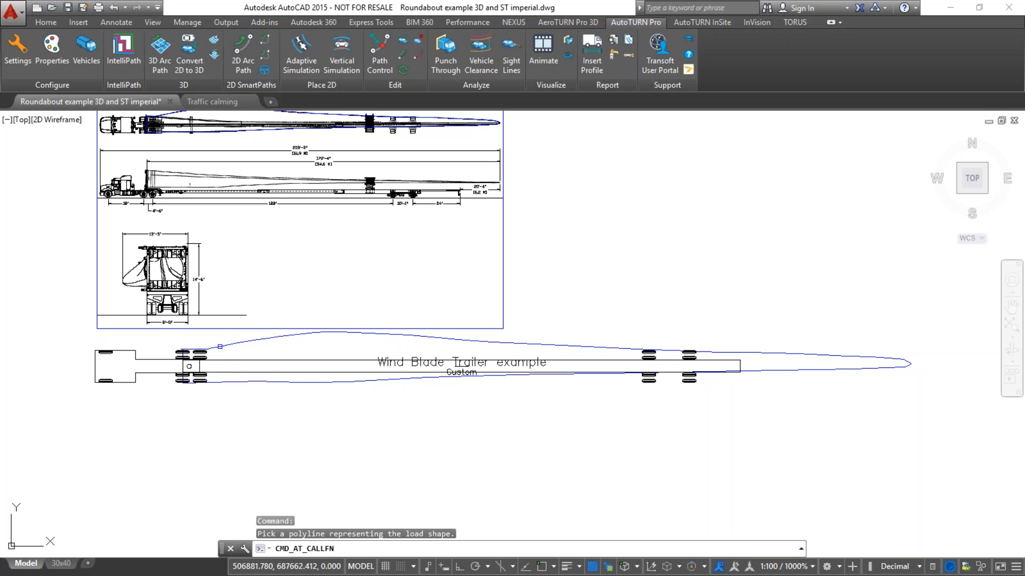
left_click(220, 347)
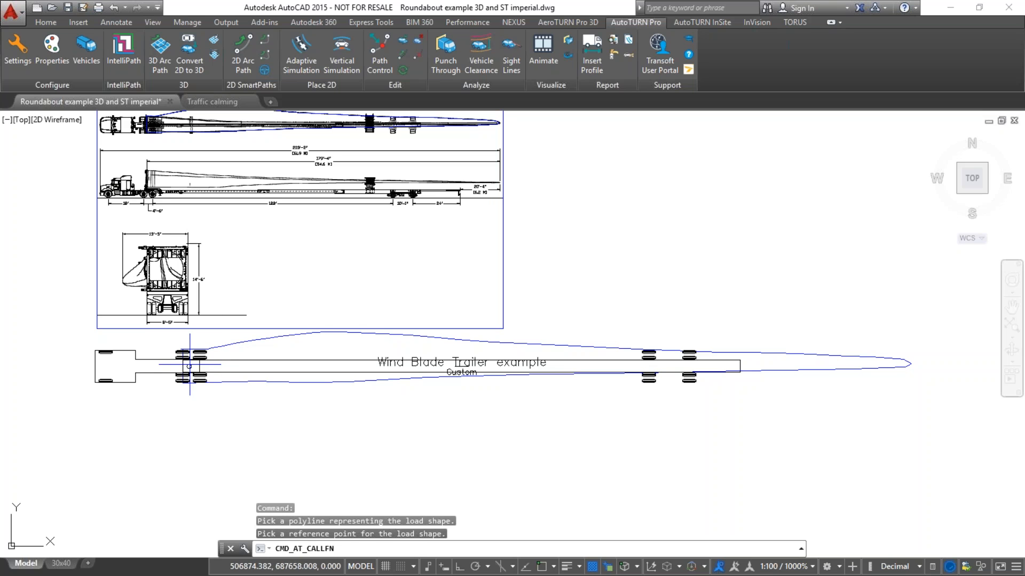
key("F3")
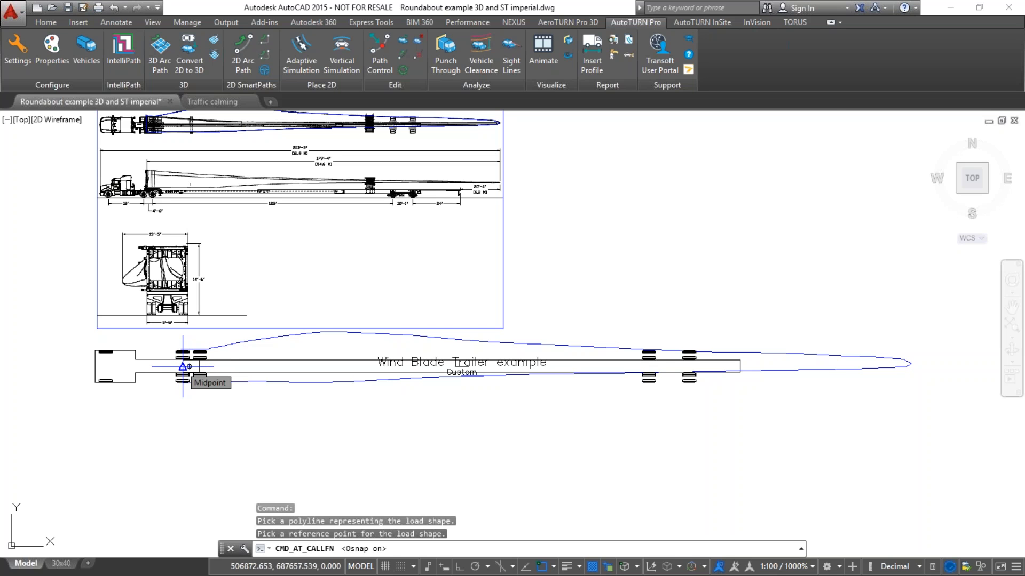
left_click(182, 367)
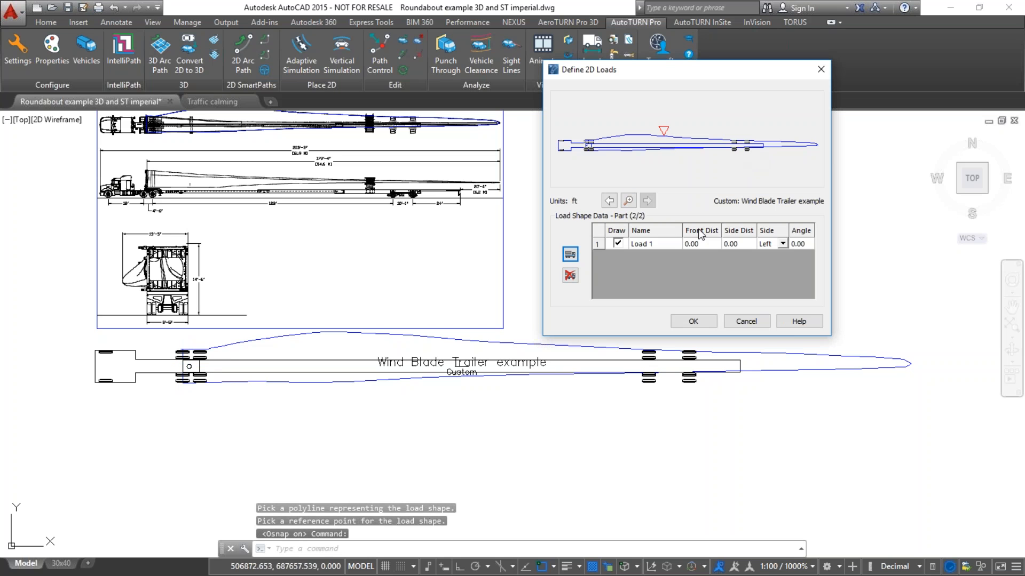
- Rename the new load as Wind blade
left_click(654, 244)
key("BackSpace")
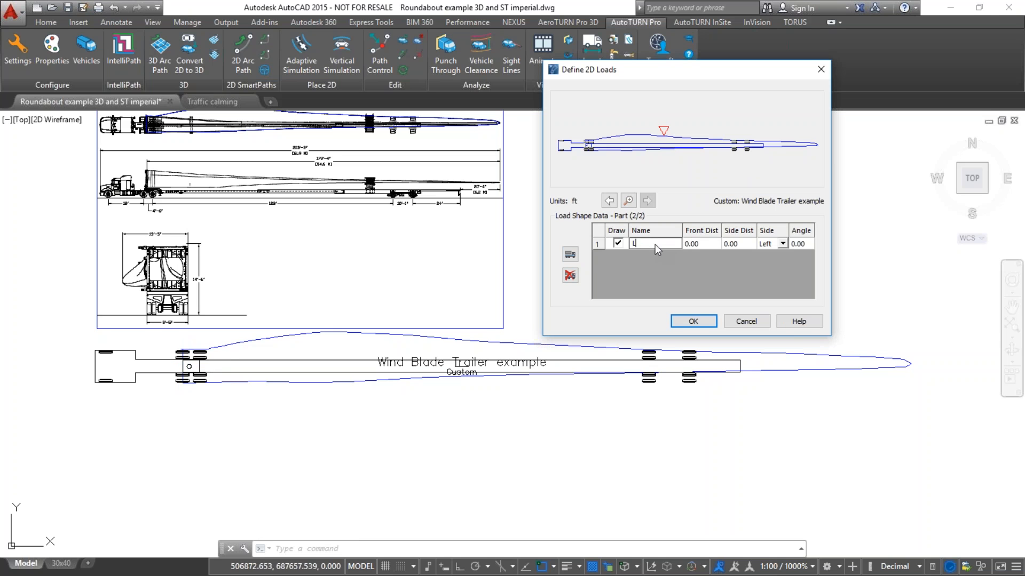
type("Wind blade")
- Try front distances of -1.00 and -10.00 ft for the Wind blade load, and restore the distance to 0.00
left_click(703, 242)
key("Tab")
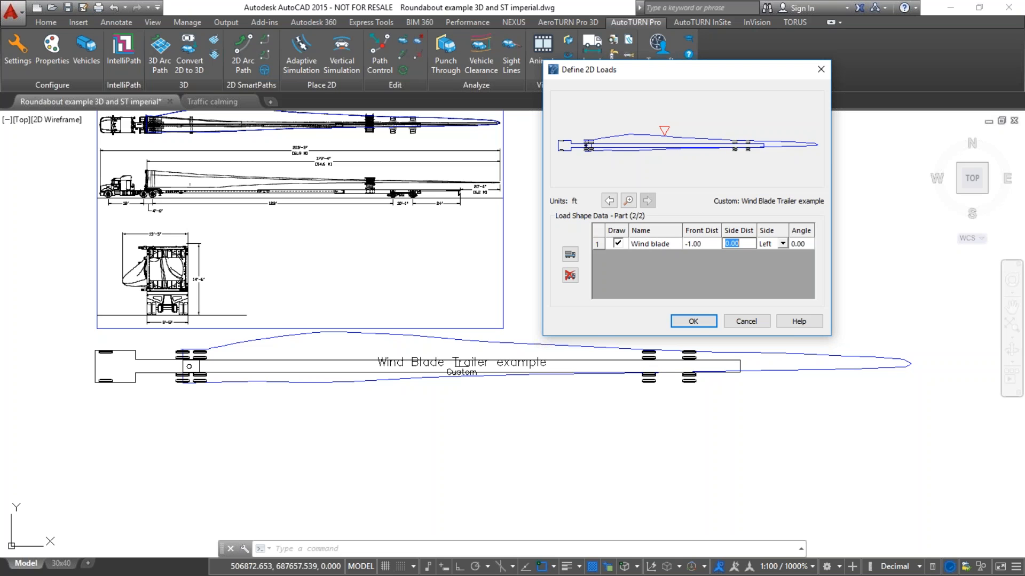
left_click(709, 243)
left_click(718, 252)
type("-10")
key("Tab")
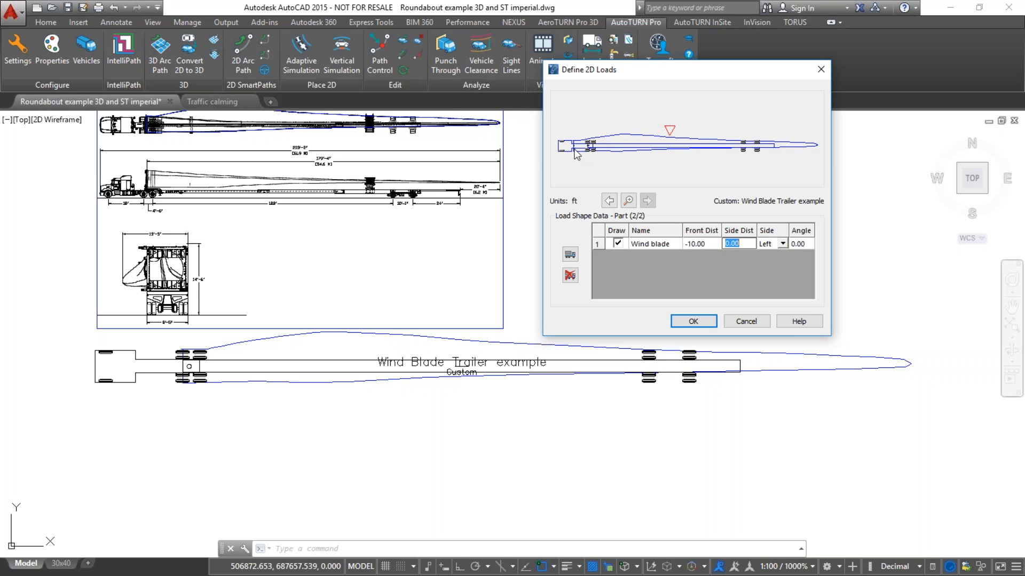
left_click(706, 244)
type("0")
key("Tab")
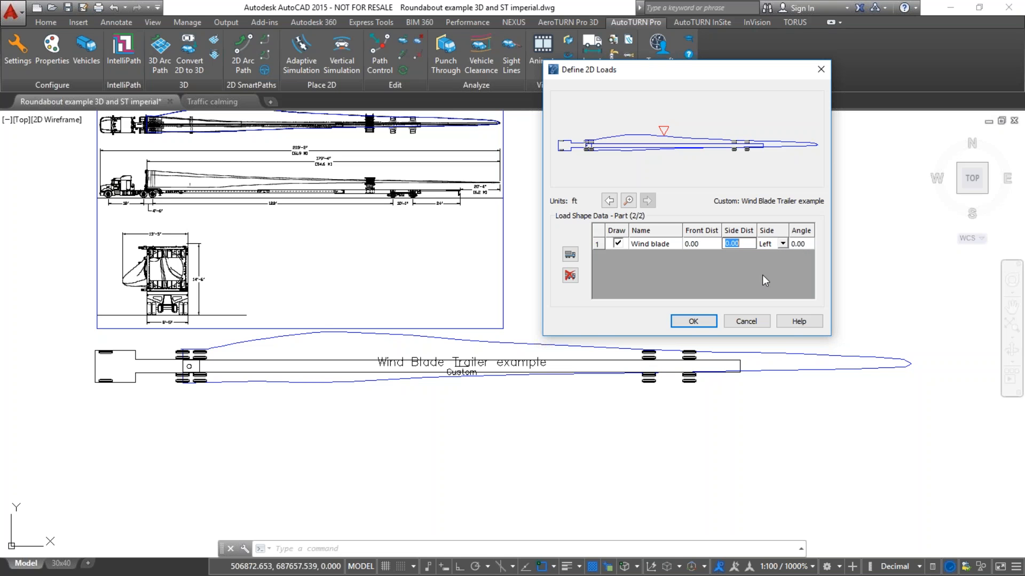
- Accept the 2D load and vehicle edits, make Wind Blade Trailer example the current vehicle, and return to the roundabout
left_click(690, 324)
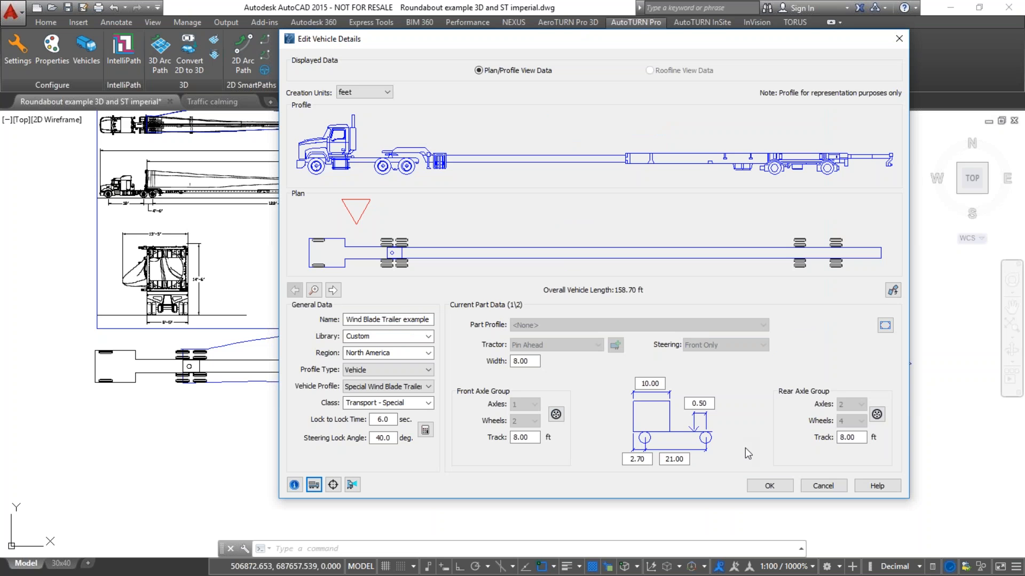
left_click(768, 487)
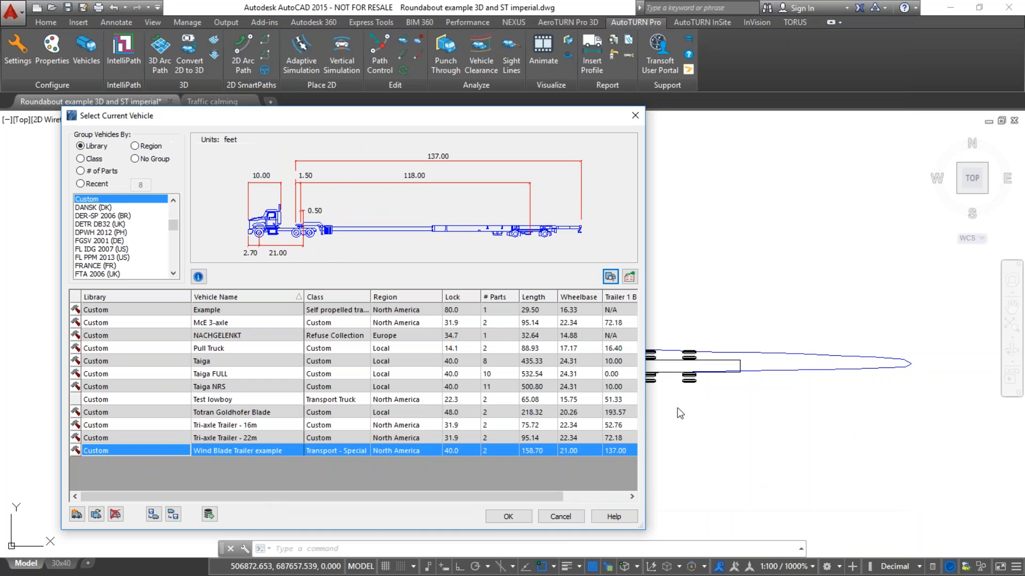
left_click(509, 516)
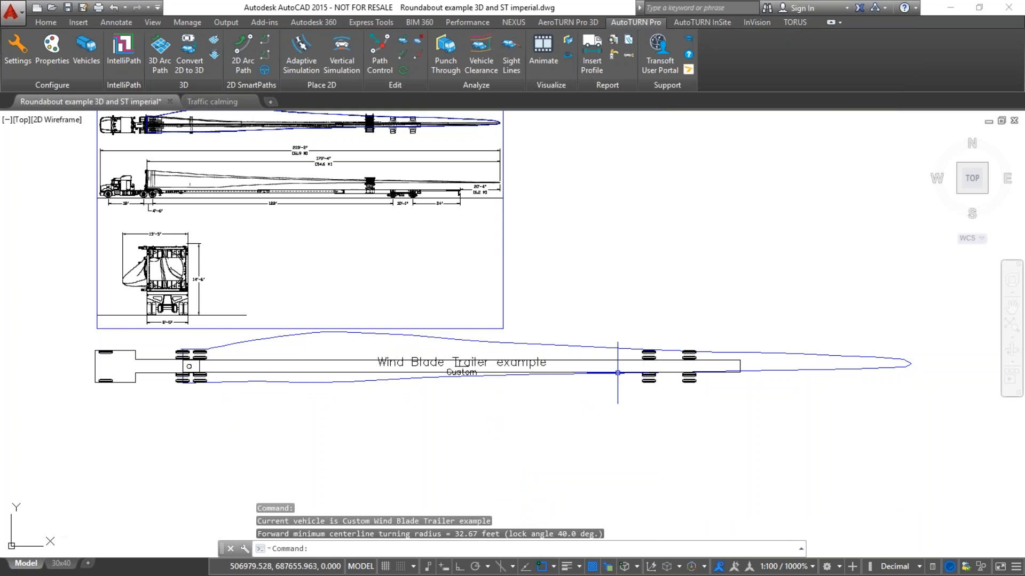
scroll(608, 355, "down", 4)
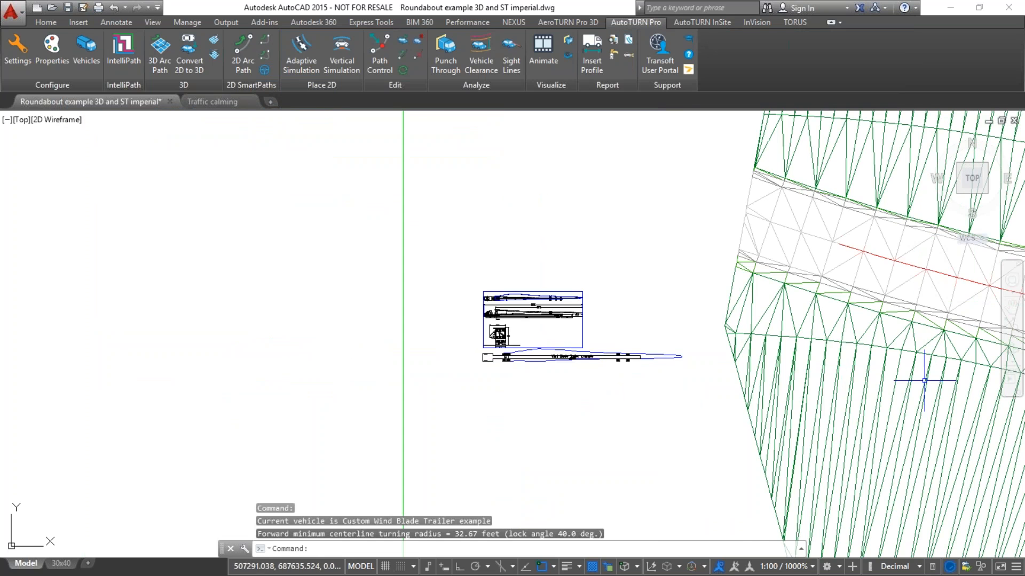
mouse_move(956, 384)
middle_mouse_down()
mouse_move(762, 384)
mouse_move(34, 236)
middle_mouse_up()
mouse_move(536, 275)
middle_mouse_down()
mouse_move(233, 295)
mouse_move(270, 352)
mouse_move(403, 354)
middle_mouse_up()
scroll(279, 350, "up", 2)
scroll(402, 363, "down", 2)
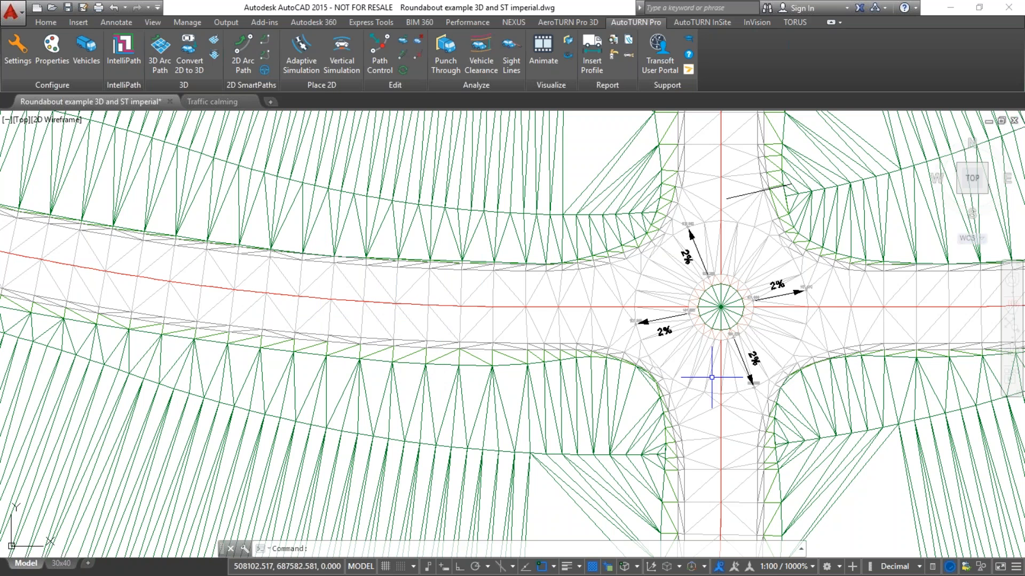
middle_click_drag(741, 182, 655, 220)
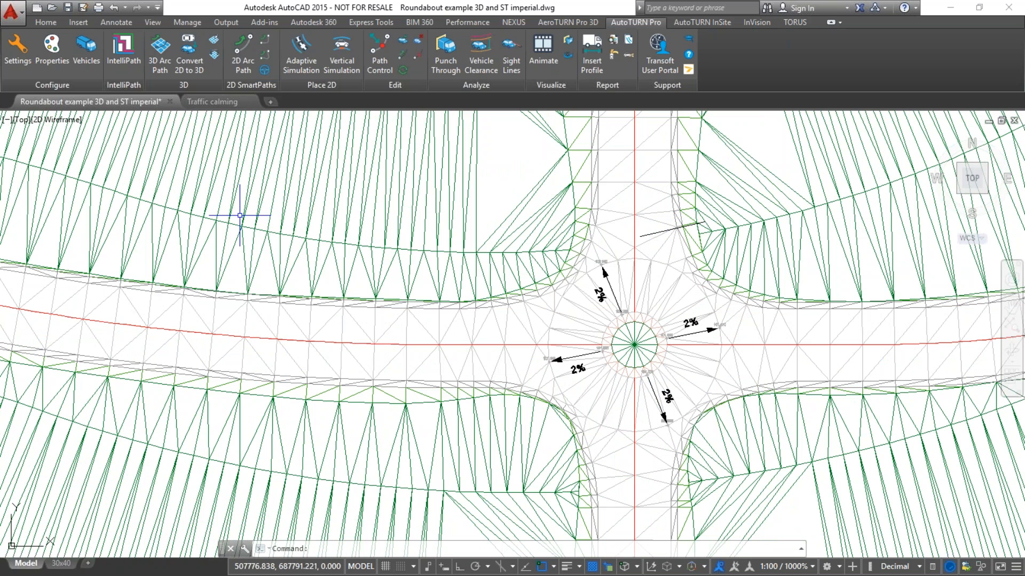
- Set the 2D simulation hatching envelope to None, review the 2D envelope and vehicle draw options, and accept the properties
left_click(52, 59)
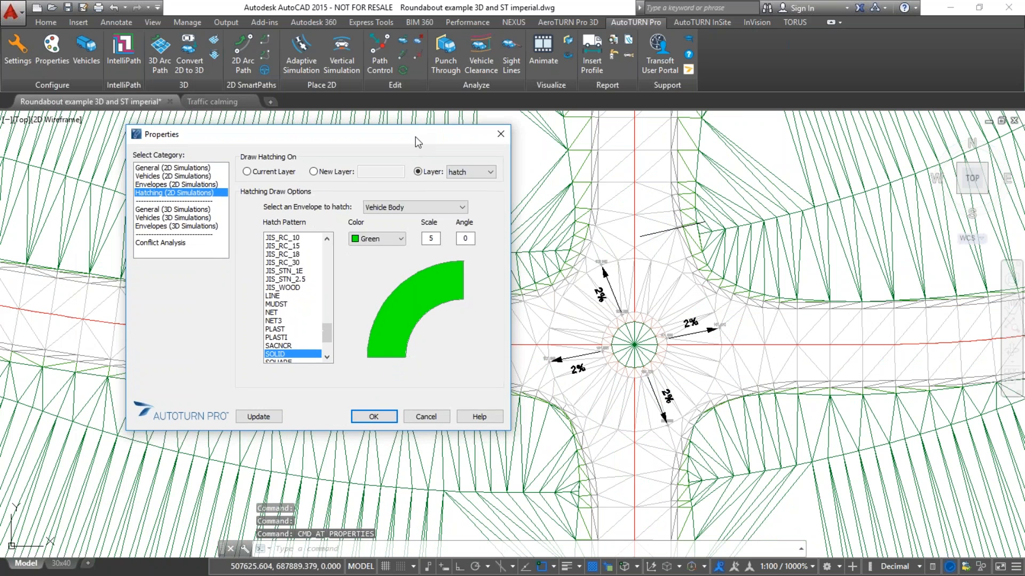
left_click(463, 208)
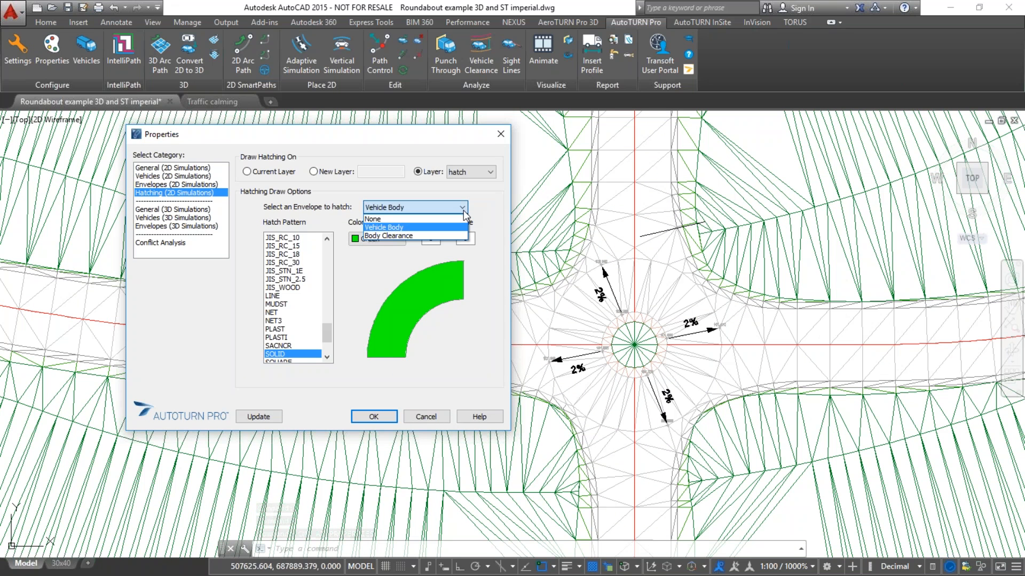
left_click(409, 217)
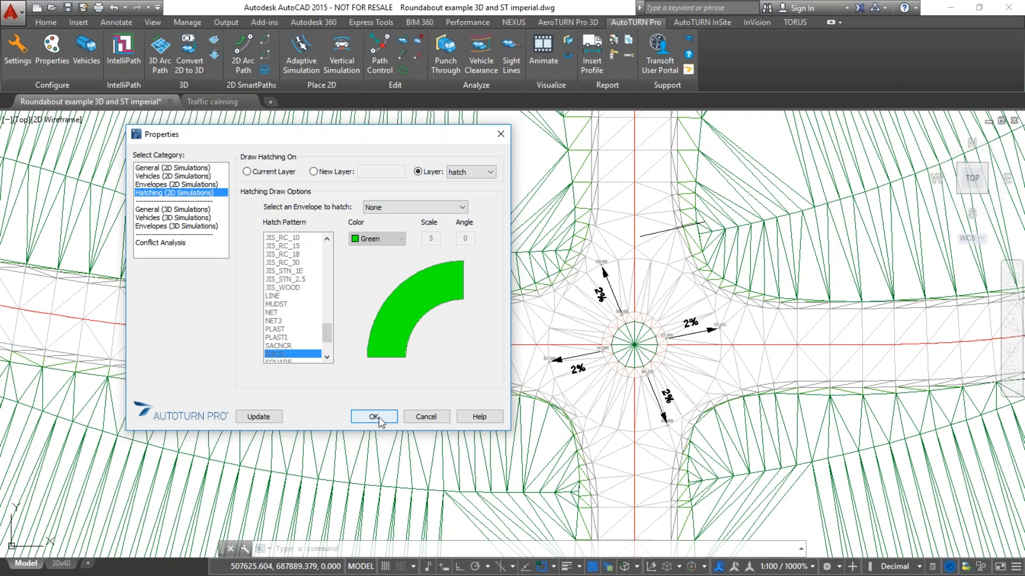
left_click(188, 185)
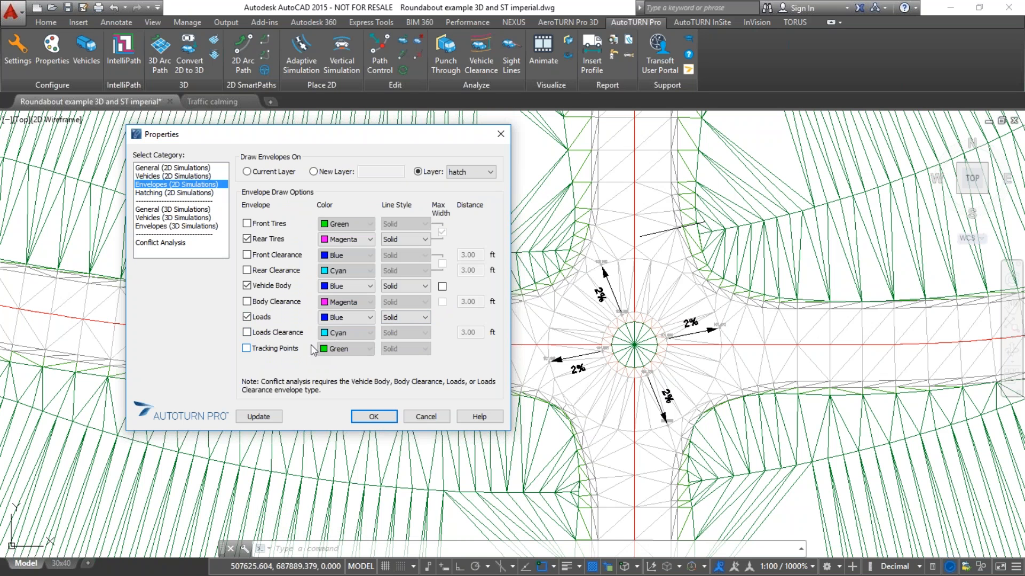
left_click(179, 177)
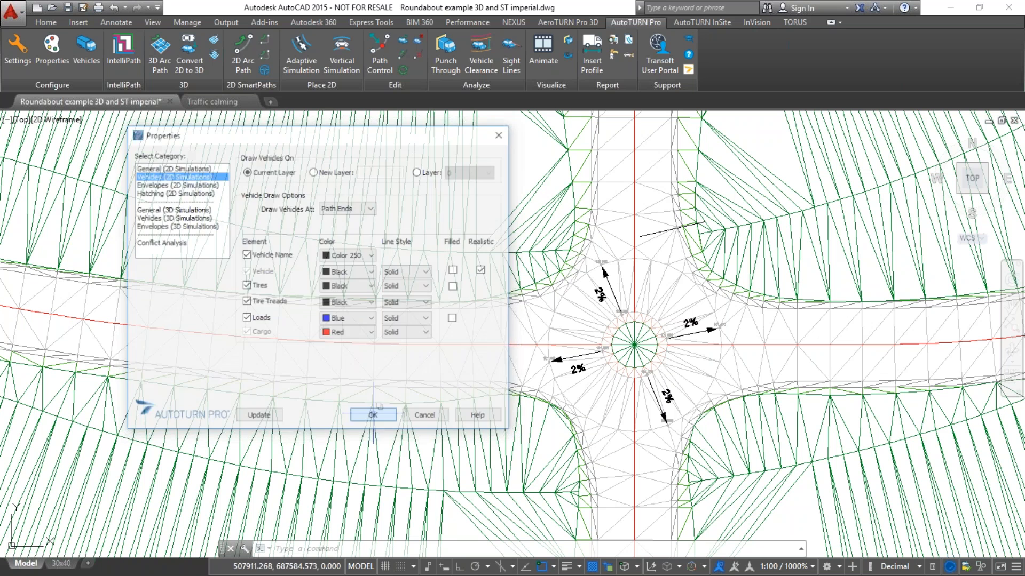
left_click(373, 416)
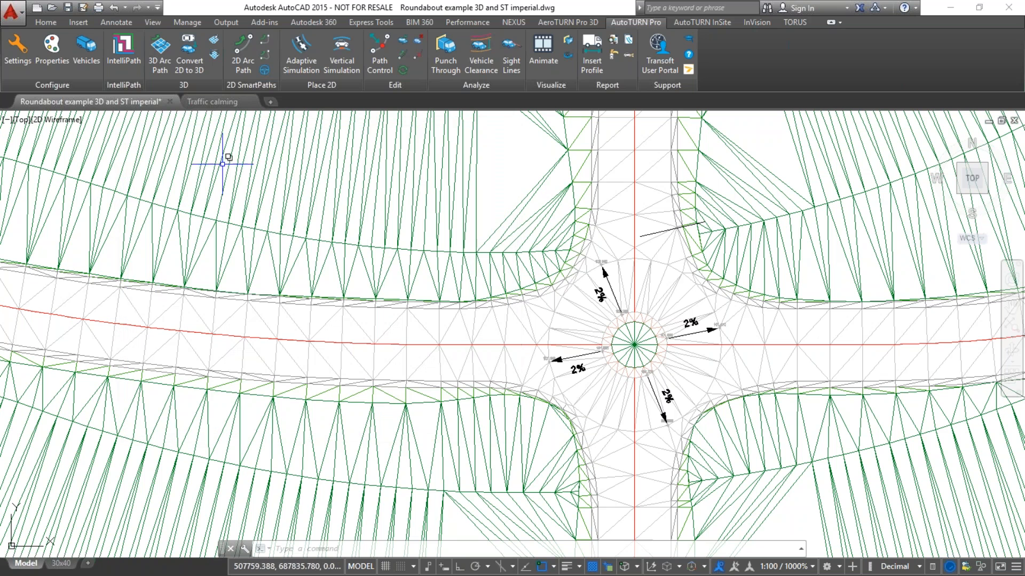
- Start a 2D arc path with object snap off and place the trailer on the west approach, heading toward the roundabout
left_click(247, 63)
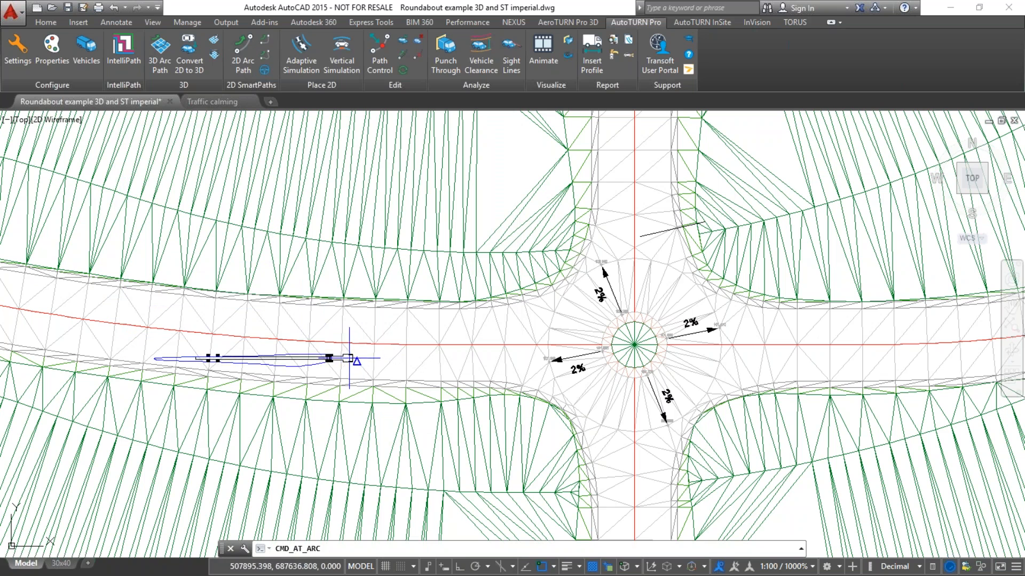
key("F3")
scroll(381, 376, "up", 2)
middle_click_drag(382, 376, 455, 317)
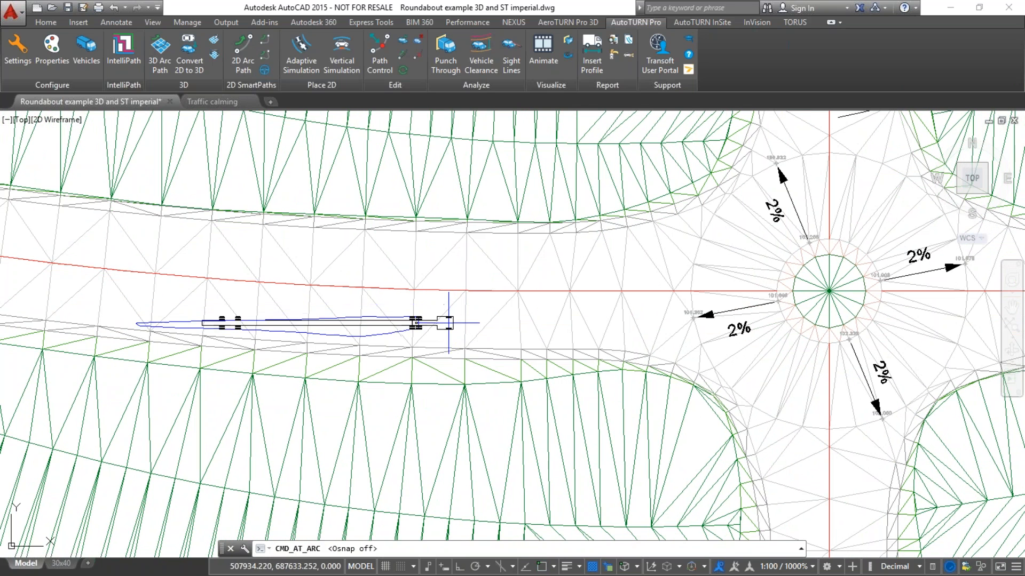
middle_click_drag(549, 312, 493, 317)
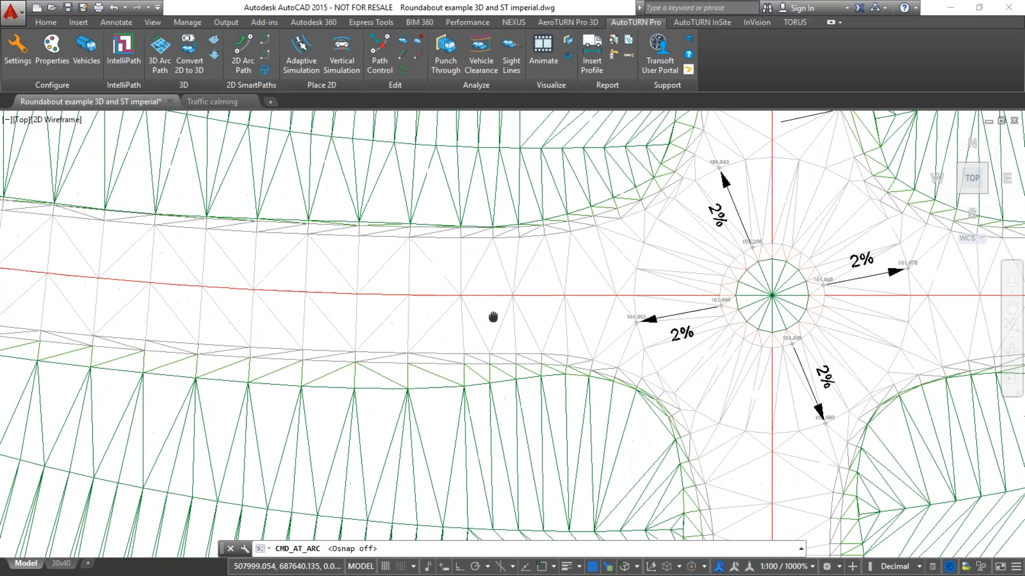
left_click(450, 324)
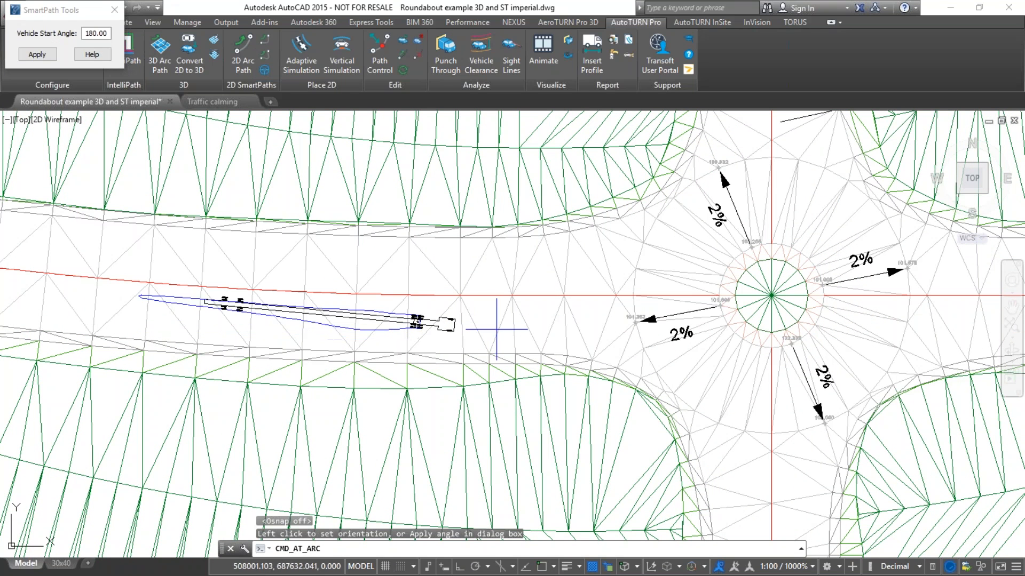
left_click(499, 326)
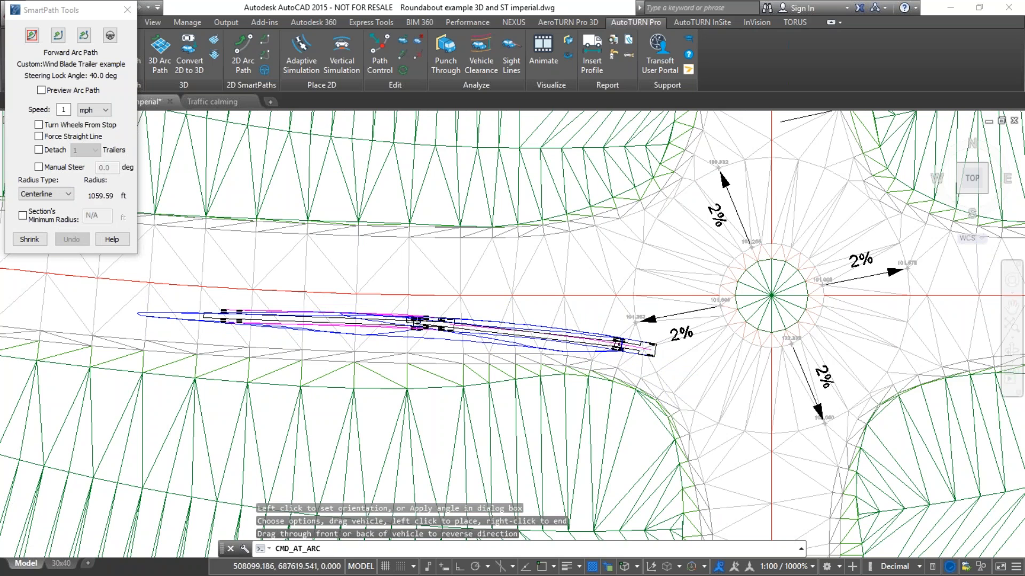
- Place two forward arc path points leading the trailer into the roundabout toward the south side of the central island
scroll(660, 366, "up", 4)
scroll(650, 350, "down", 2)
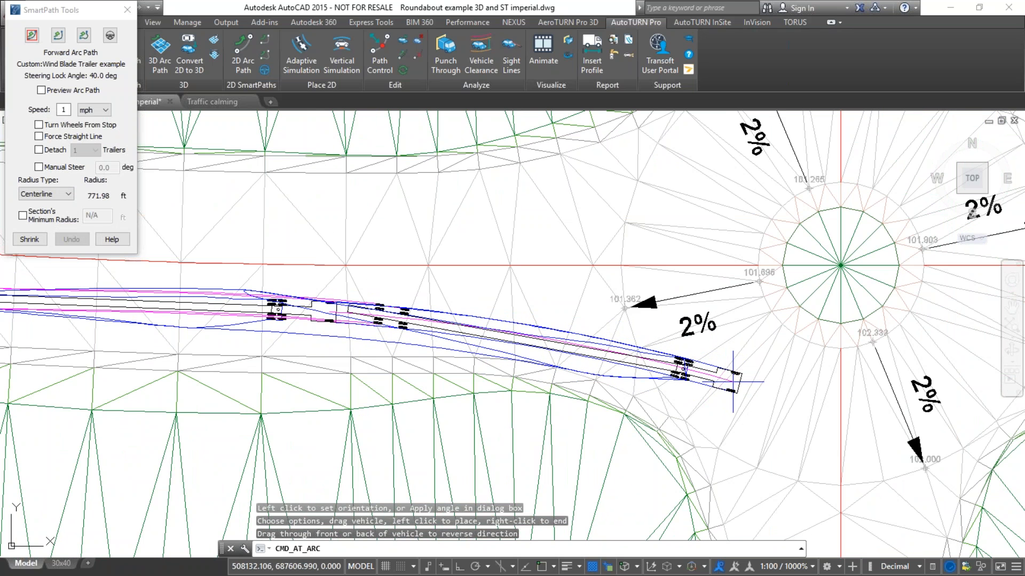
left_click(734, 380)
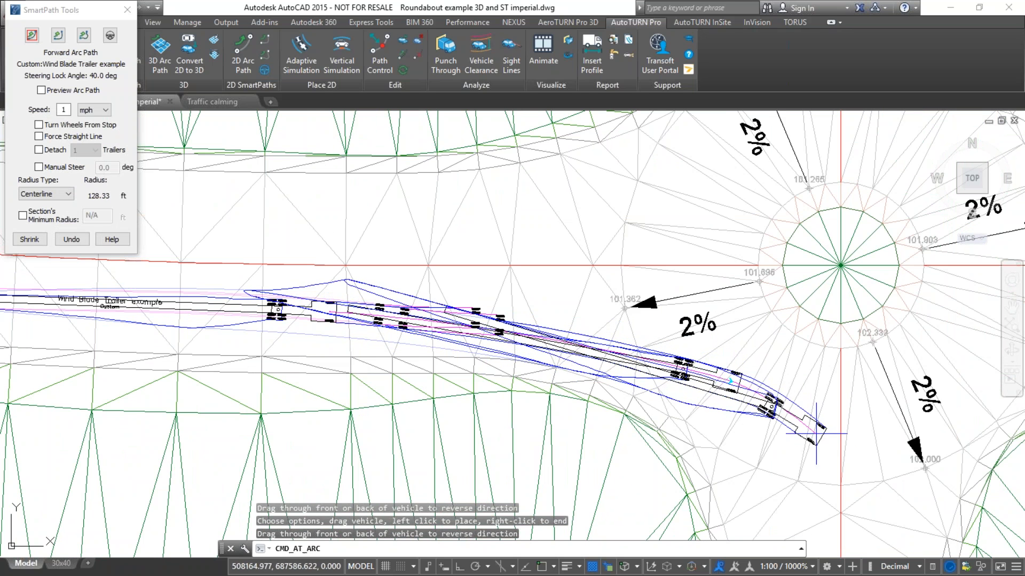
left_click(836, 453)
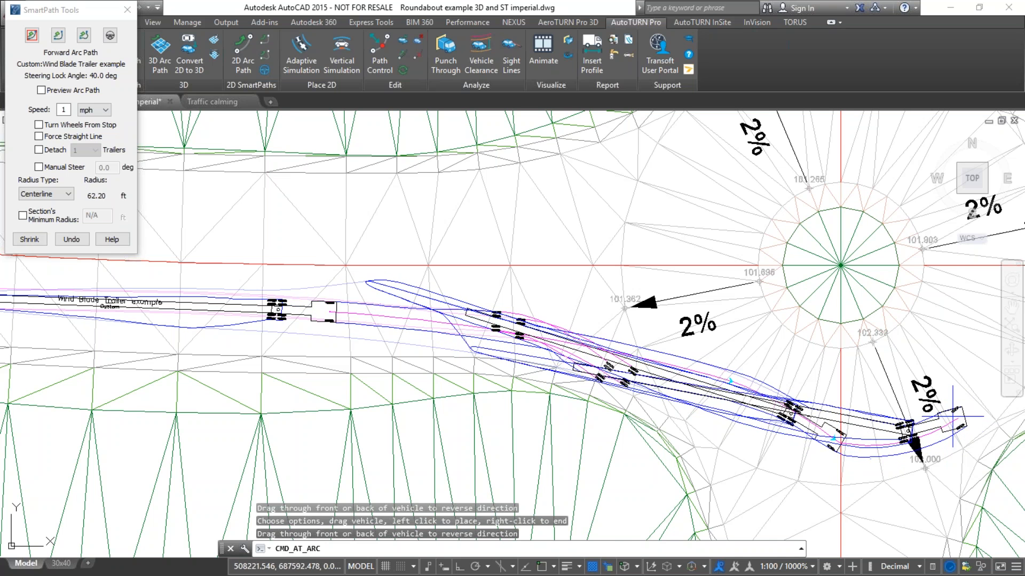
- Continue the path with Manual Steer around the island's east side, and finish it along the north leg with Manual Steer off
middle_click_drag(955, 416, 734, 444)
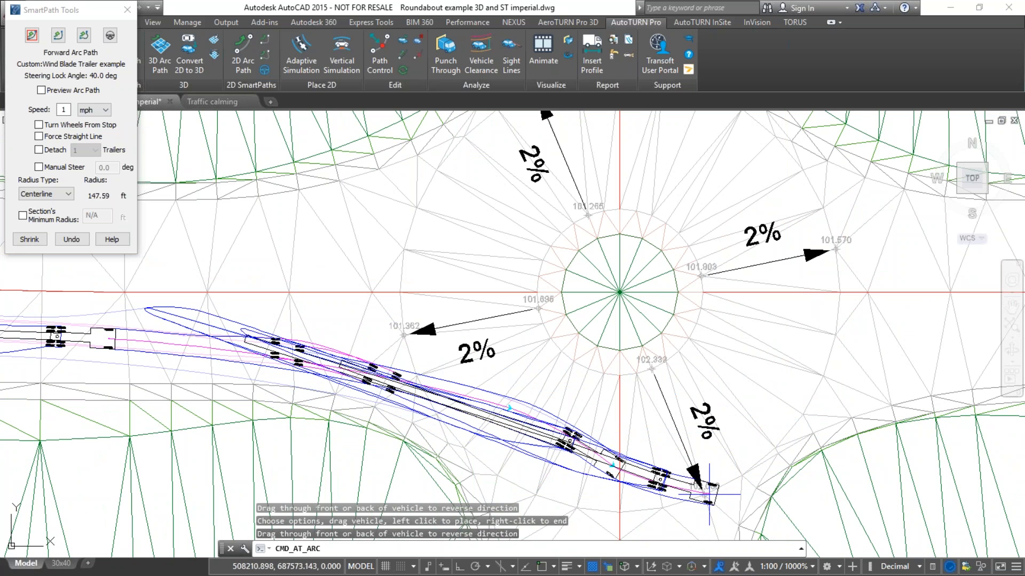
left_click(38, 167)
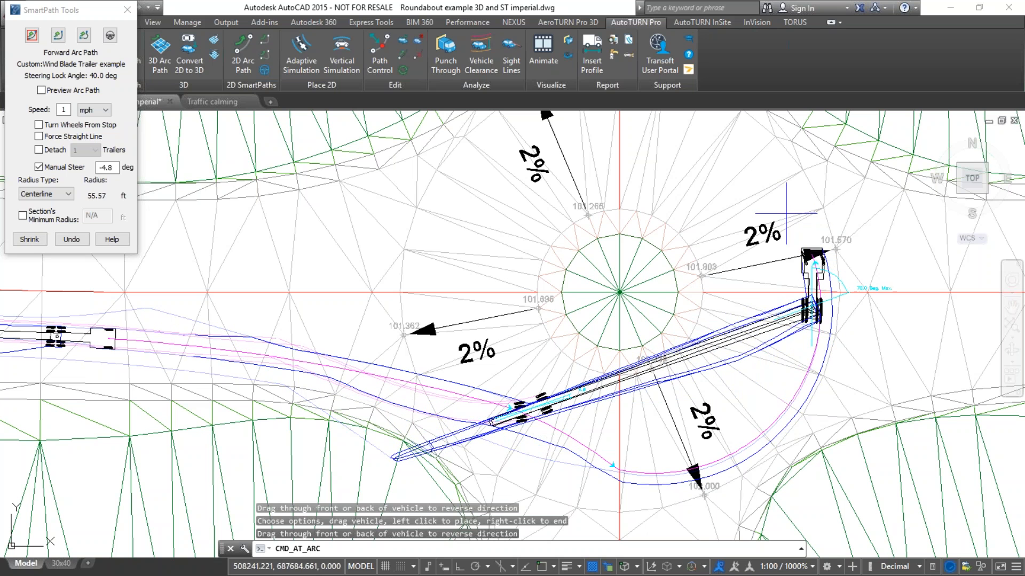
right_click(814, 265)
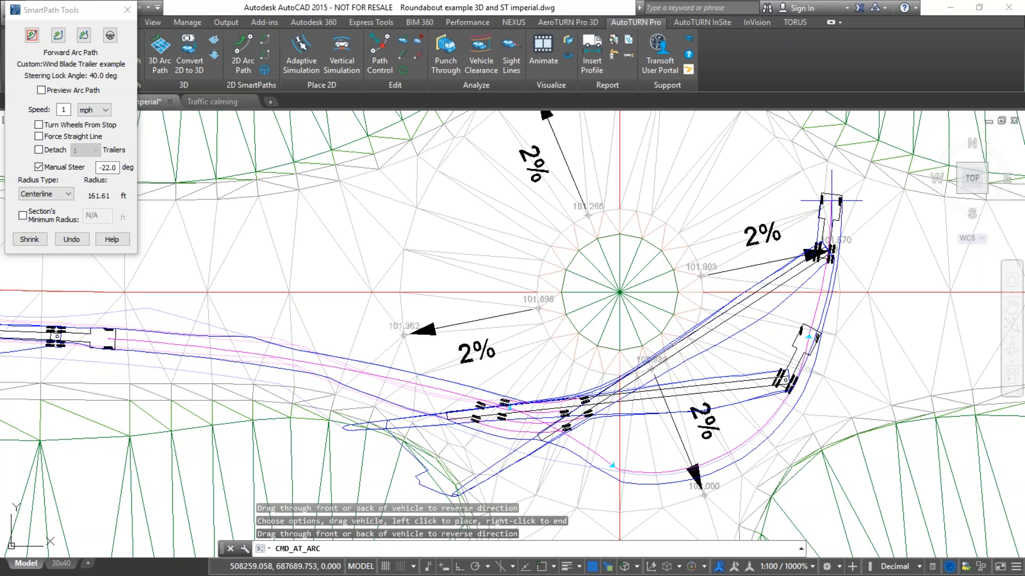
scroll(822, 203, "down", 4)
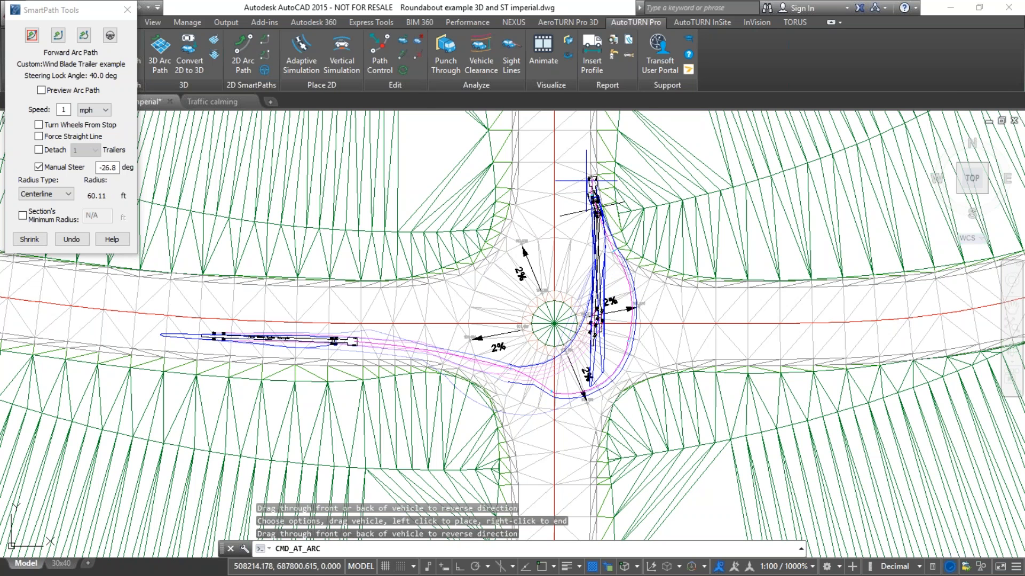
left_click(39, 167)
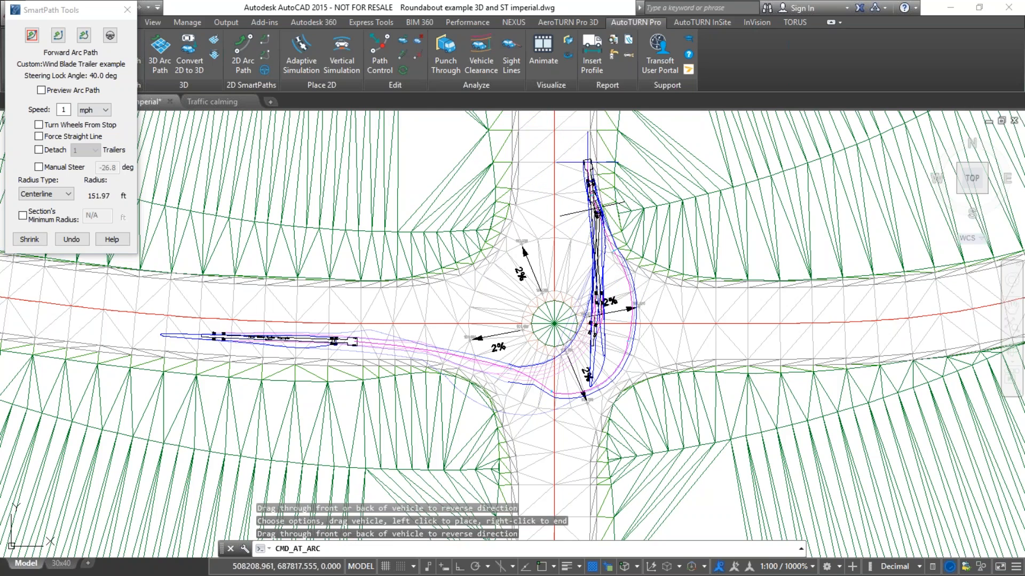
middle_click_drag(588, 166, 543, 163)
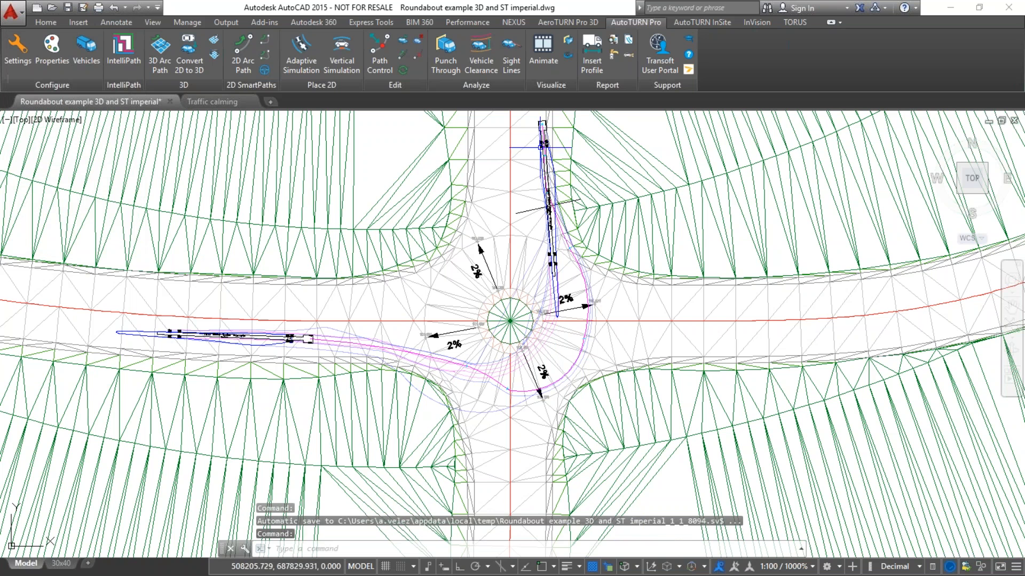
- Step through the trailer simulation's animation to examine the blade's sweep around the island and onto the north leg, and close it
scroll(529, 349, "up", 4)
mouse_move(532, 351)
middle_mouse_down()
mouse_move(562, 361)
mouse_move(744, 331)
middle_mouse_up()
left_click(543, 51)
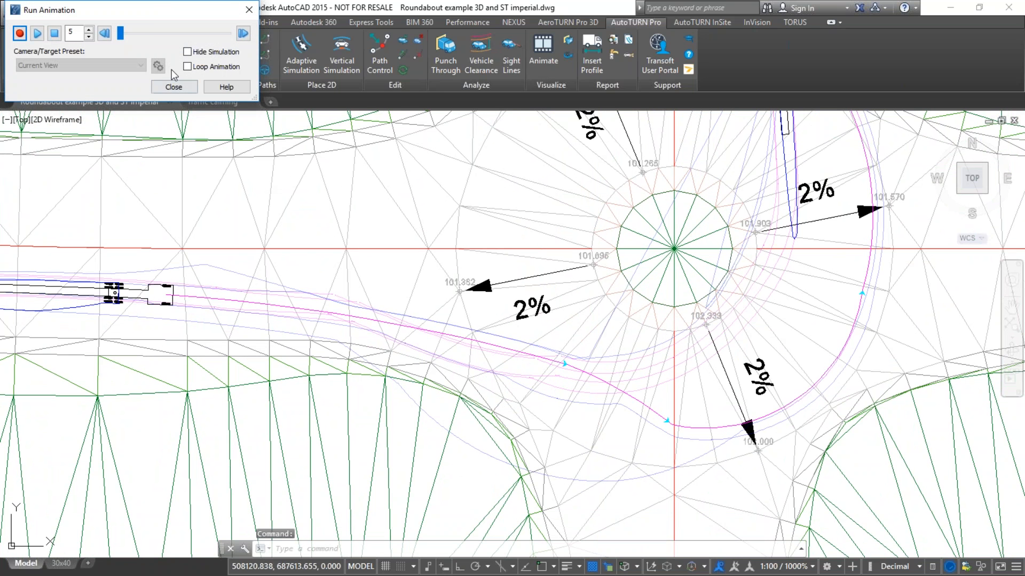
mouse_move(133, 51)
left_mouse_down()
mouse_move(205, 53)
mouse_move(223, 26)
mouse_move(207, 48)
left_mouse_up()
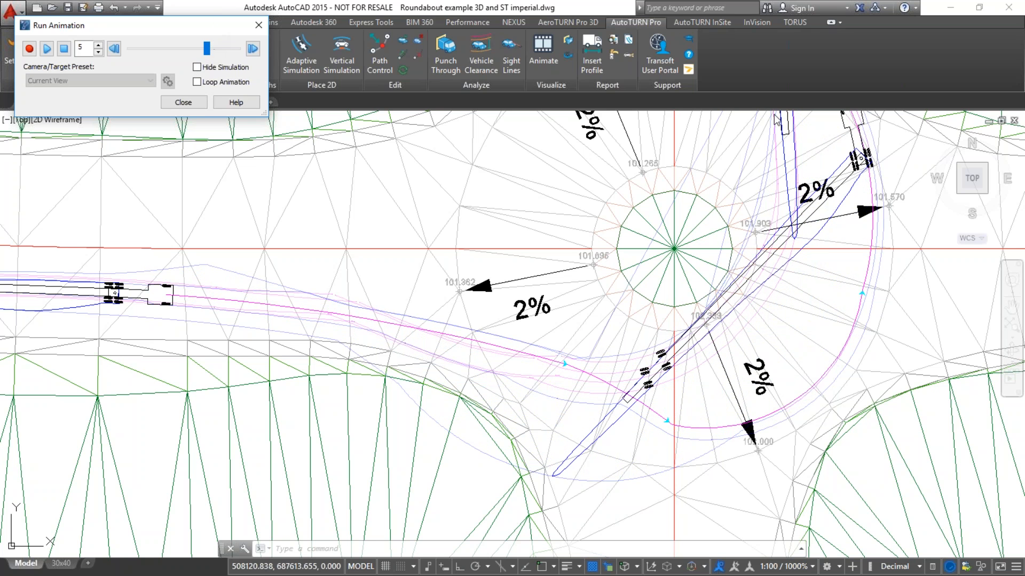
middle_click_drag(760, 169, 659, 316)
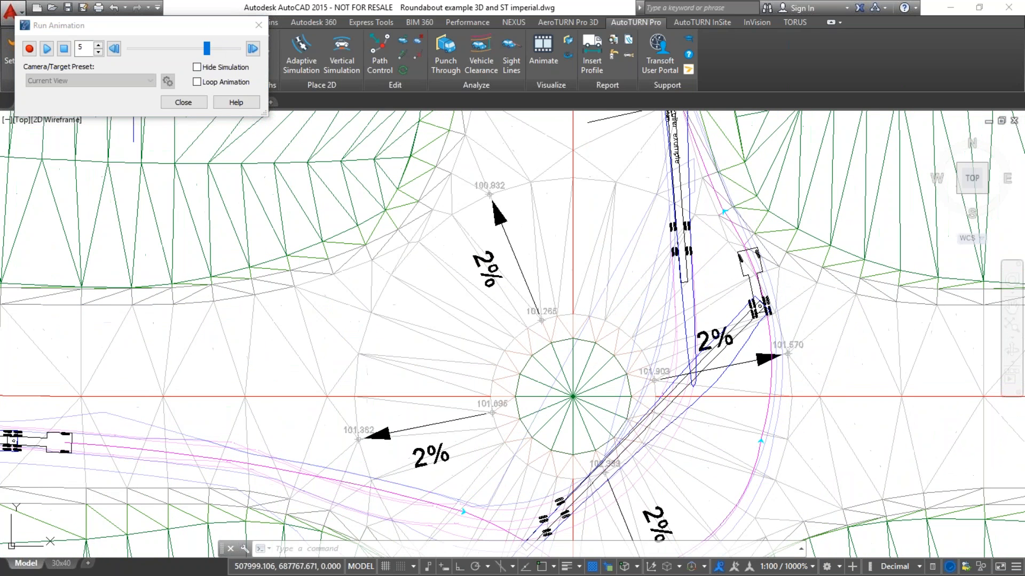
left_click_drag(207, 49, 228, 46)
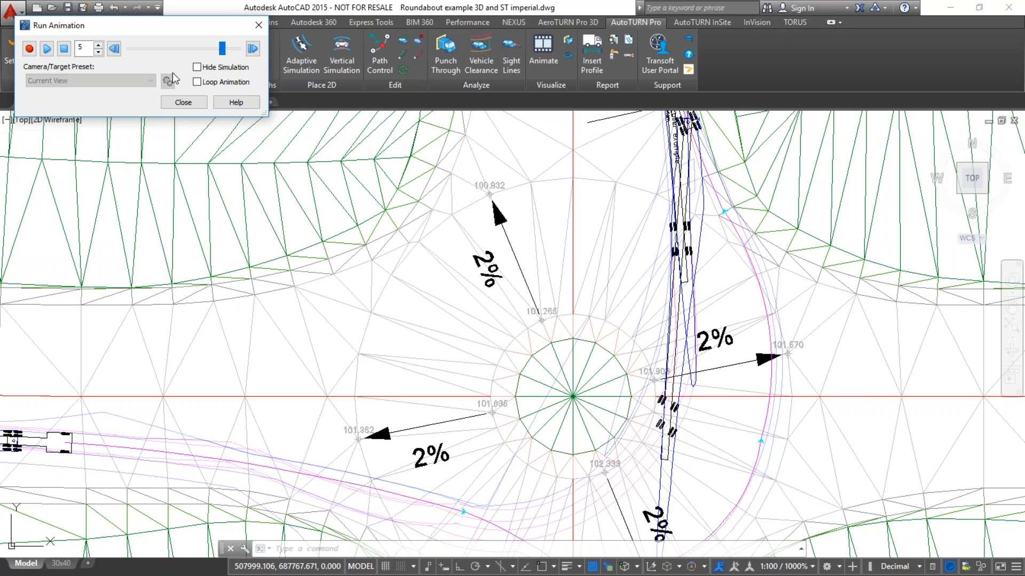
left_click(183, 103)
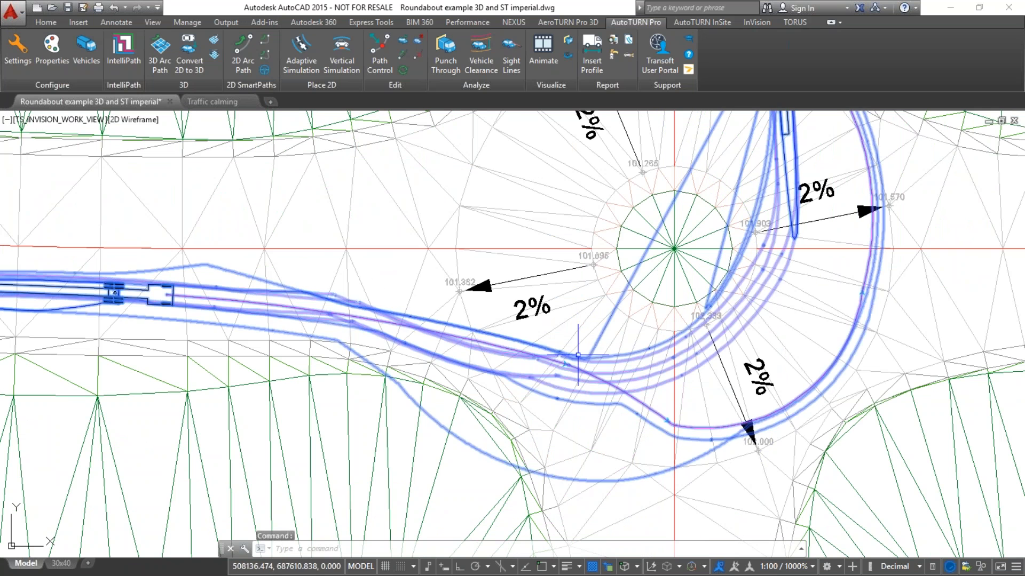
key("Escape")
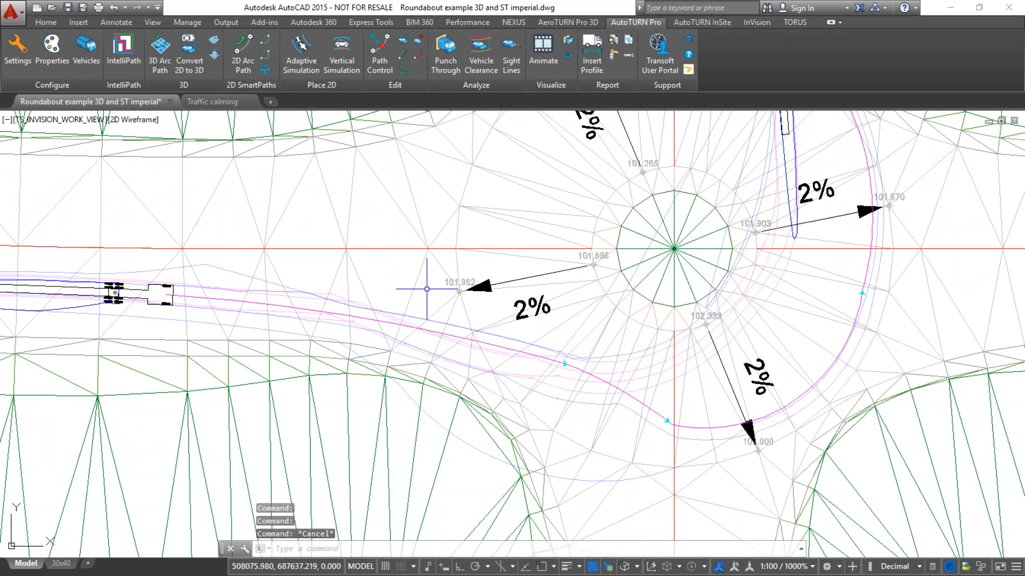
left_click(543, 53)
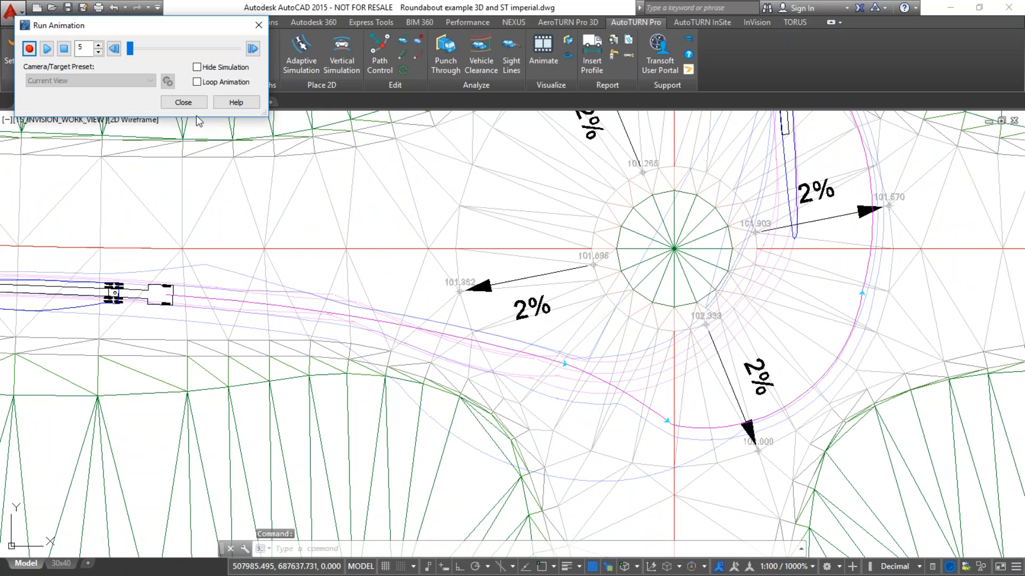
left_click_drag(133, 57, 180, 84)
left_click(191, 106)
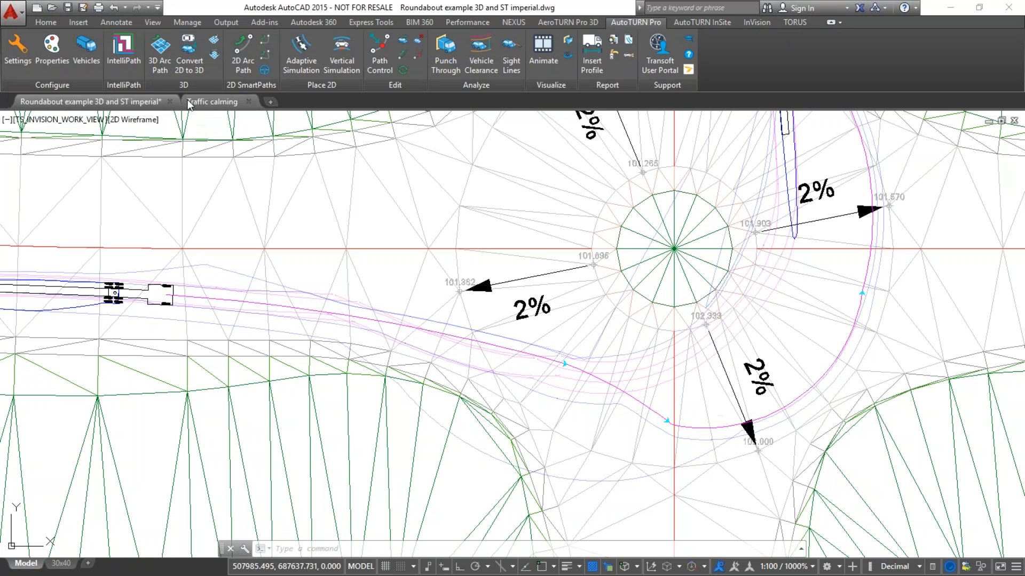
- Erase the wind blade trailer simulation from the roundabout drawing
left_click(195, 290)
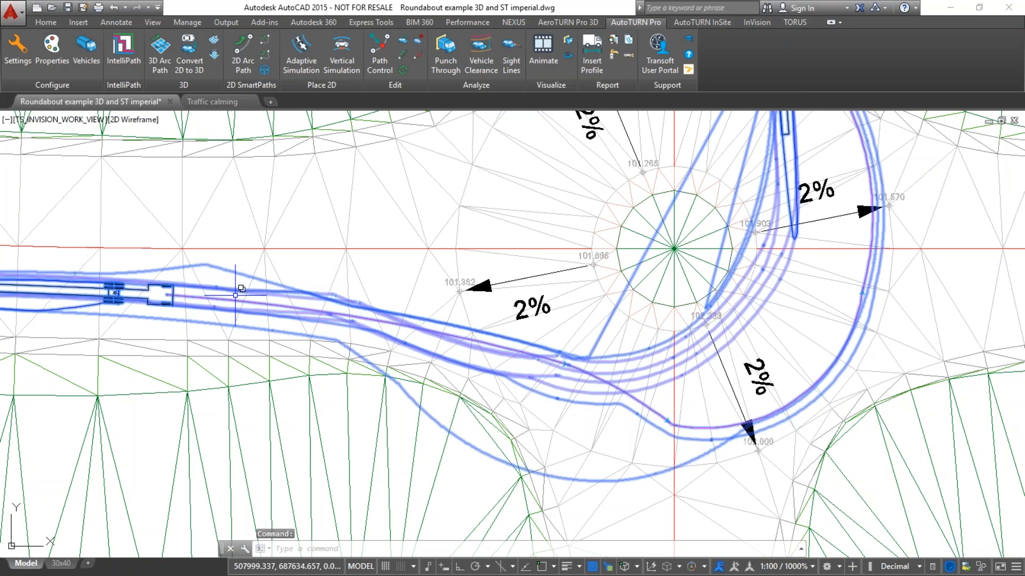
key("Delete")
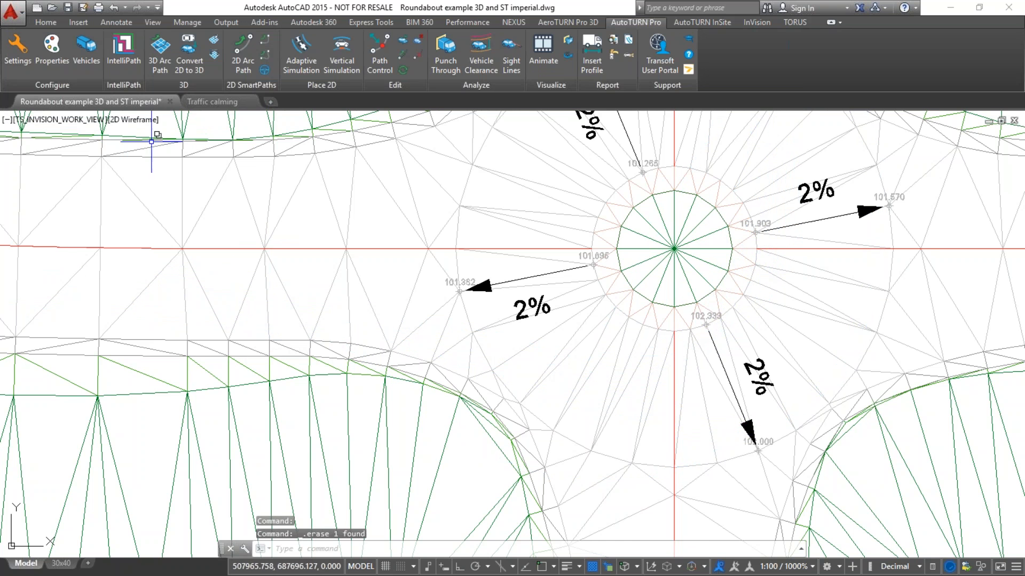
- Open the steering linkage settings for the trailer part of the custom Wind Blade Trailer example vehicle
middle_click_drag(152, 142, 365, 163)
left_click(94, 60)
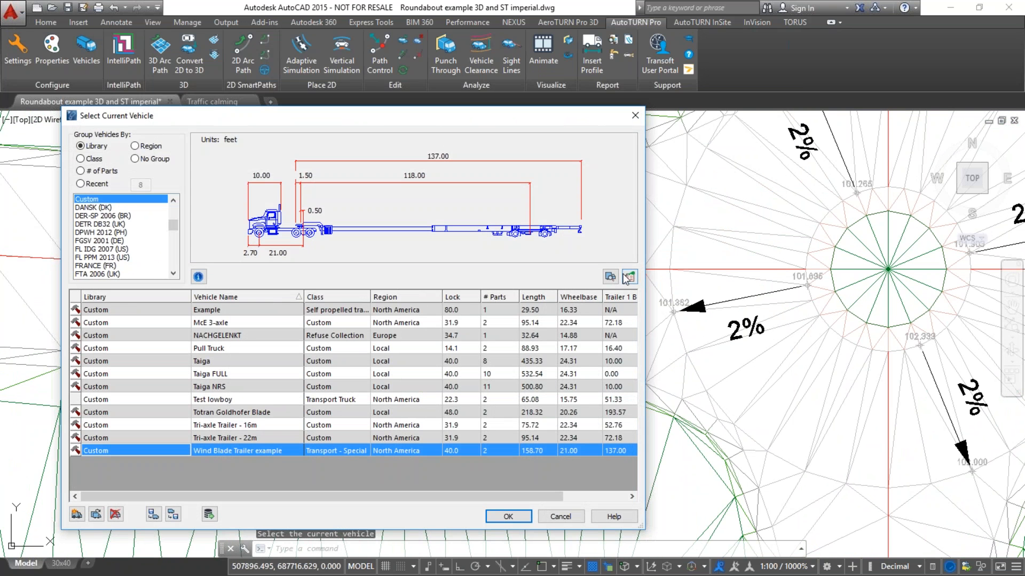
left_click(628, 277)
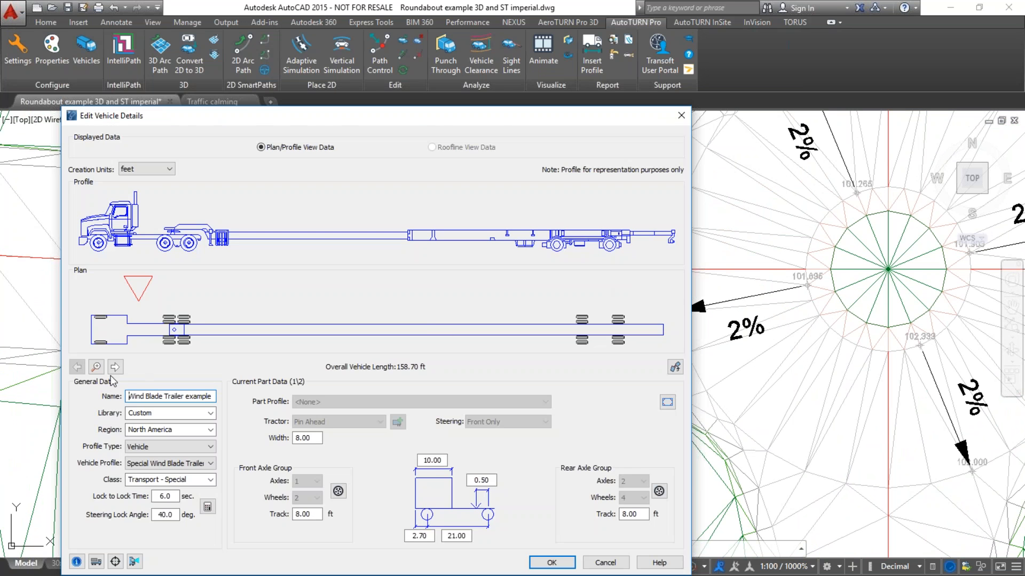
left_click(115, 367)
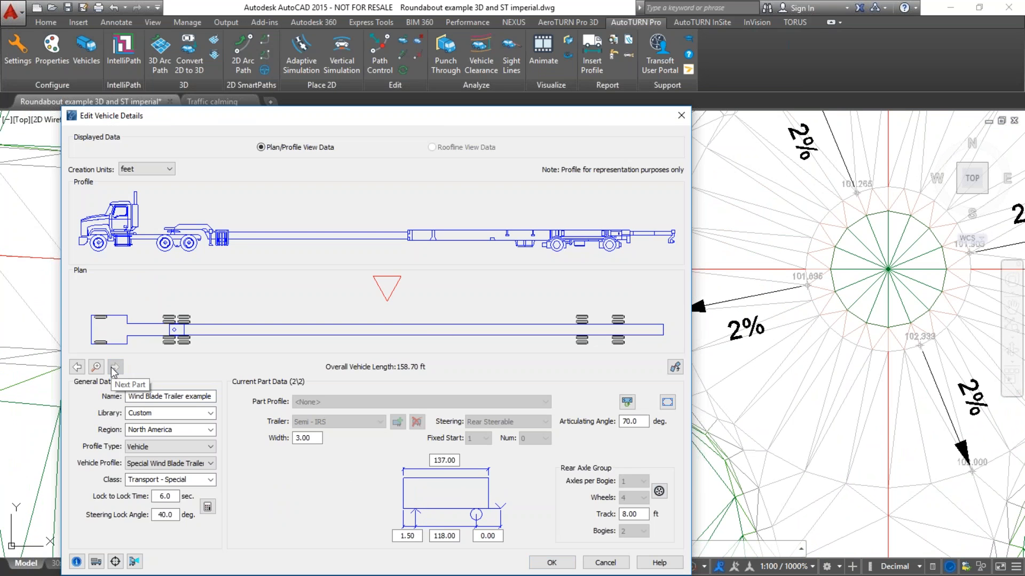
left_click(627, 403)
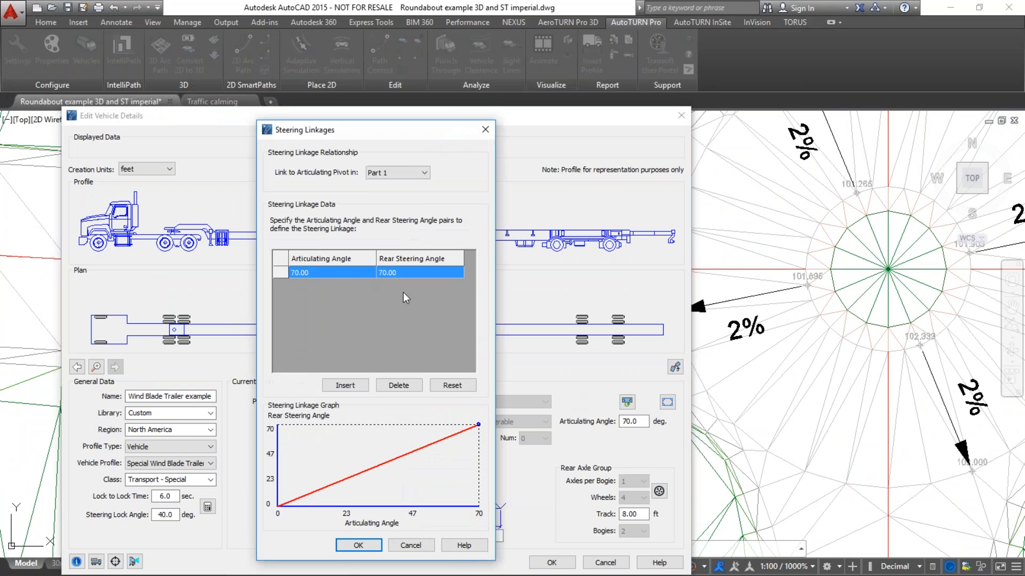
- Insert another steering linkage pair for the trailer and set its articulating angle to 20 degrees
left_click(352, 385)
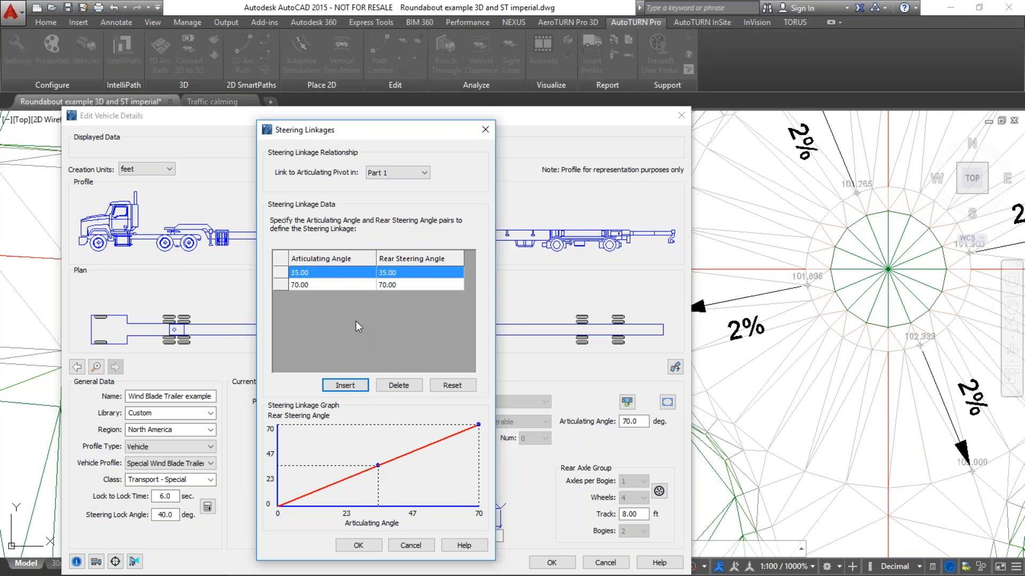
left_click(327, 274)
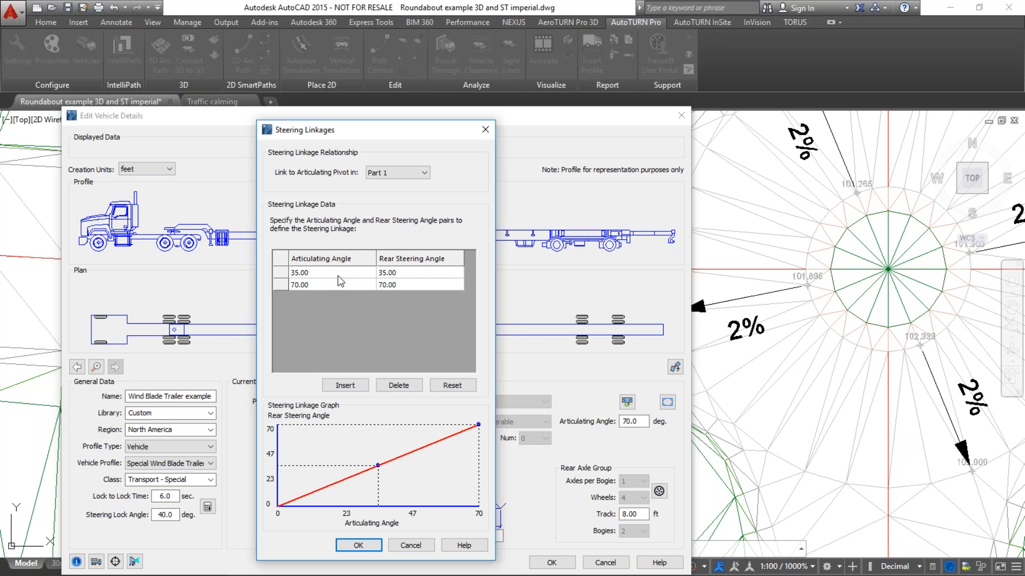
left_click(333, 277)
type("20")
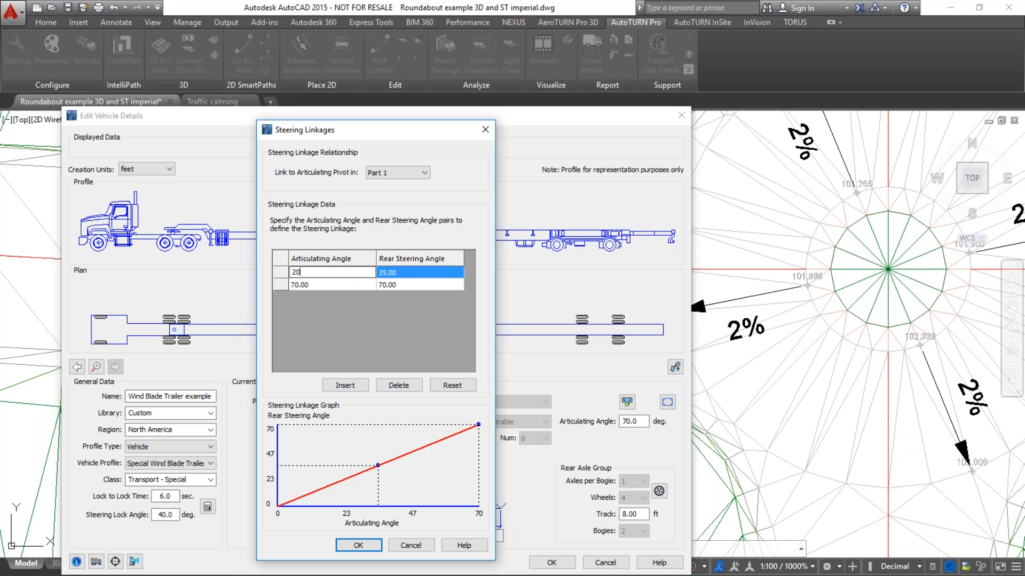
left_click(403, 273)
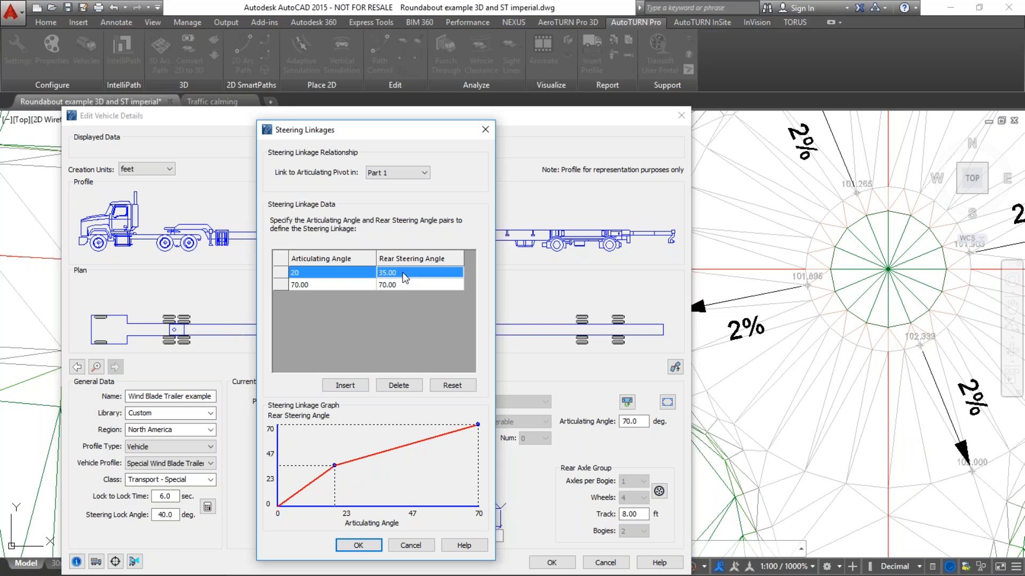
left_click(402, 273)
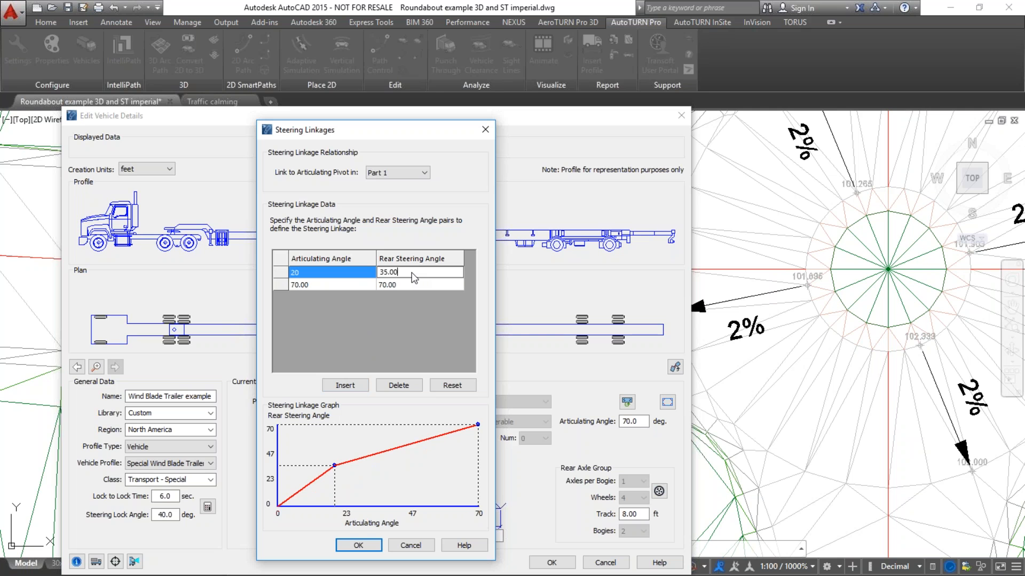
- Change the inserted pair's articulating angle to 15 degrees, and save the Wind Blade Trailer example as the current vehicle
left_click(312, 275)
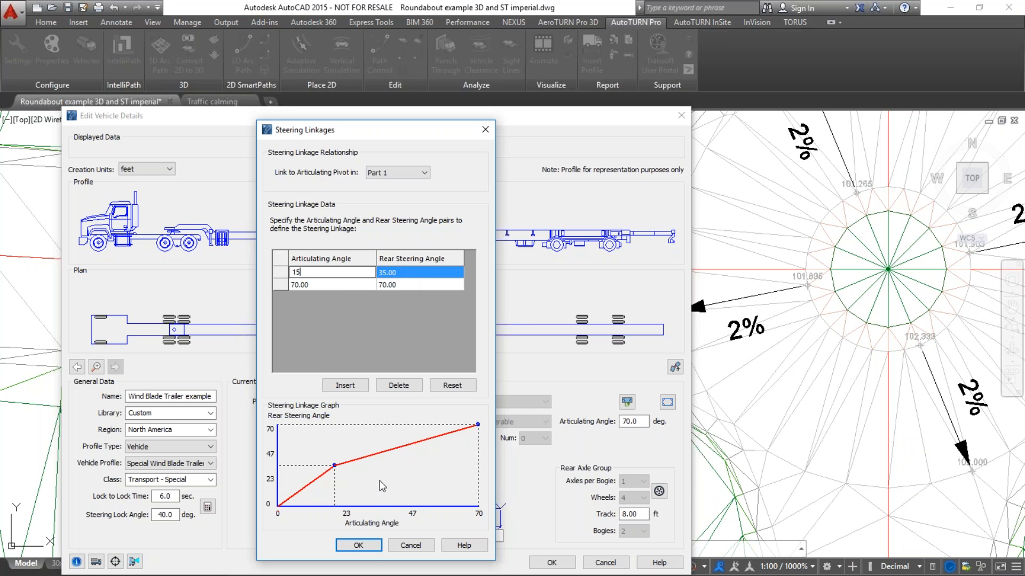
left_click(372, 549)
left_click(372, 547)
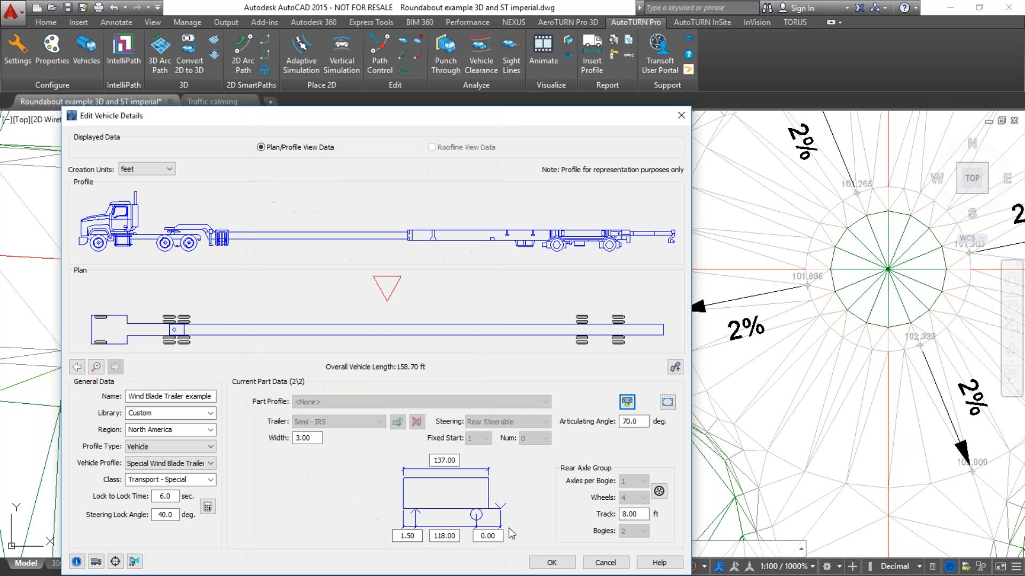
left_click(551, 563)
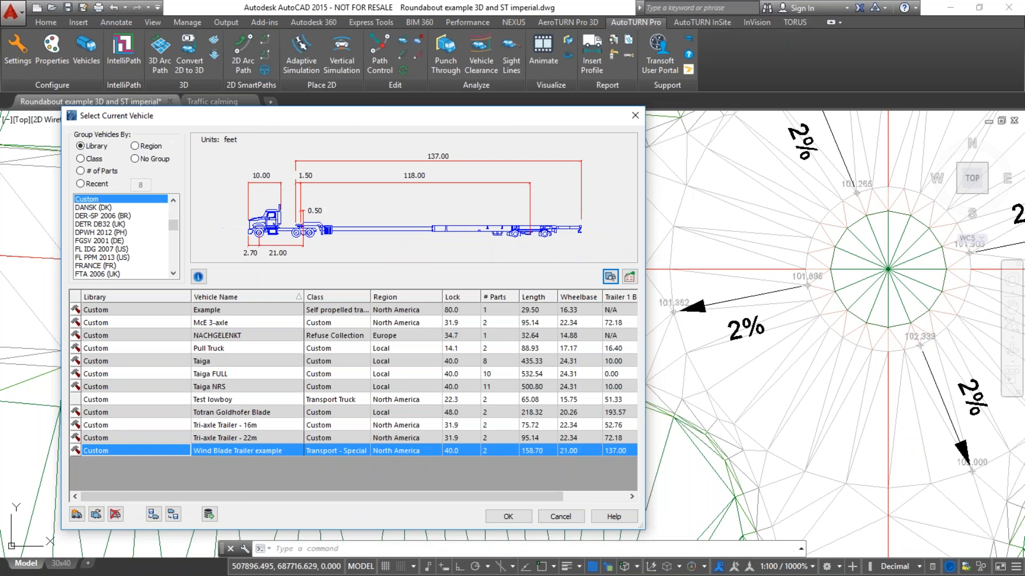
left_click(512, 516)
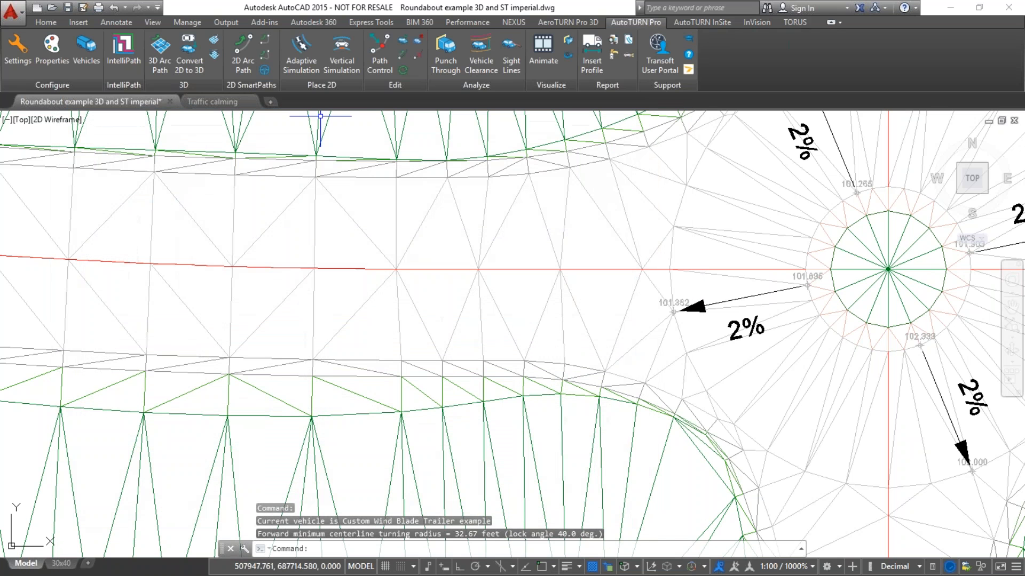
- Start a 2D arc path with the trailer heading east on the west leg, and place a forward point at the roundabout entry
left_click(244, 53)
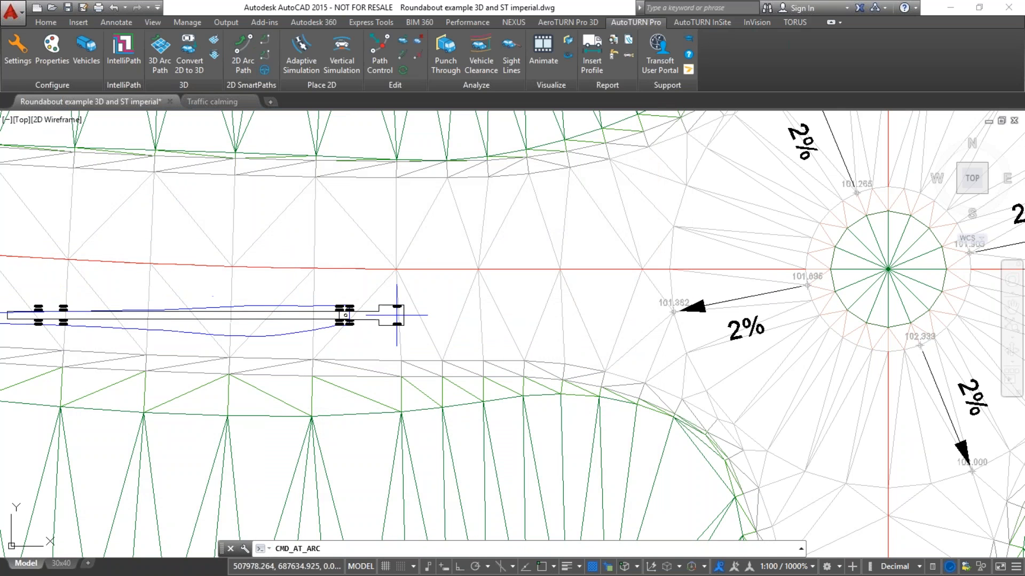
left_click(422, 311)
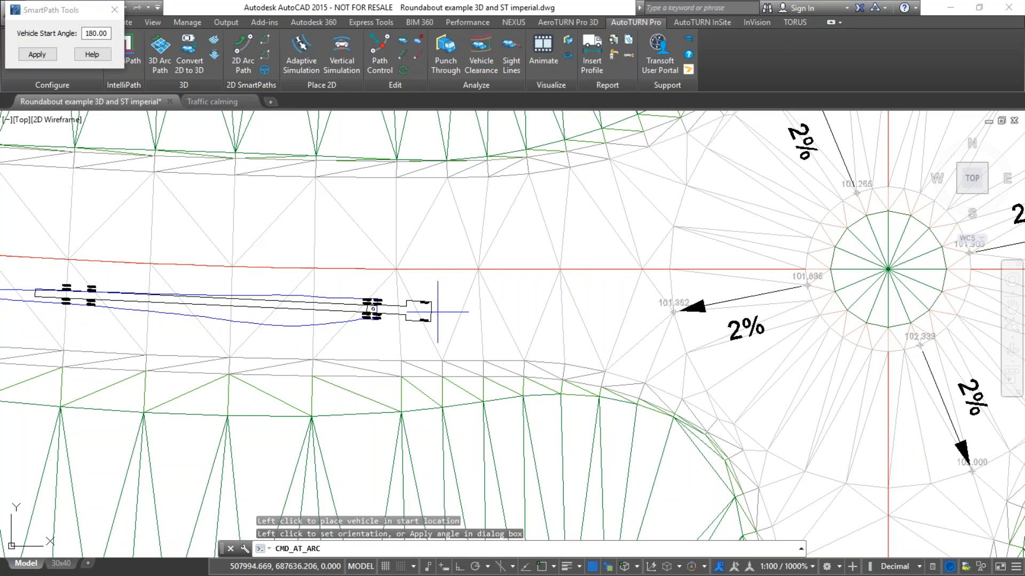
left_click(467, 311)
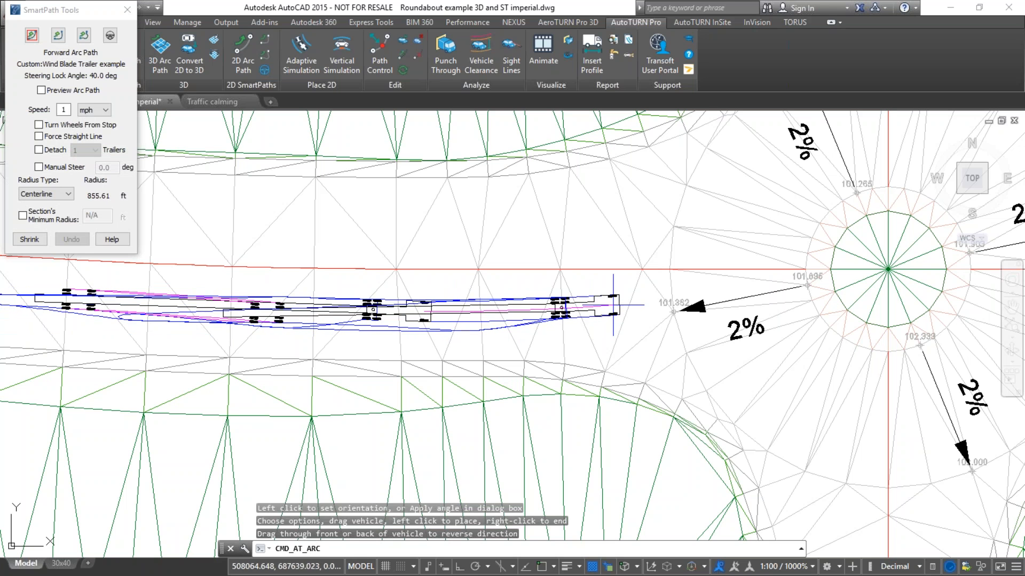
left_click(669, 342)
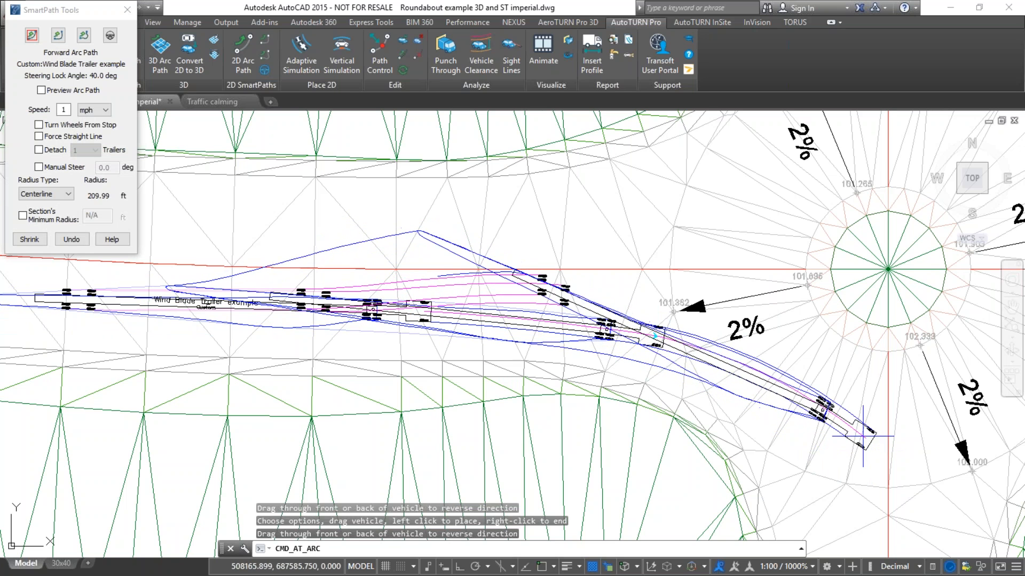
scroll(868, 434, "down", 2)
mouse_move(835, 424)
middle_mouse_down()
mouse_move(672, 390)
mouse_move(451, 388)
middle_mouse_up()
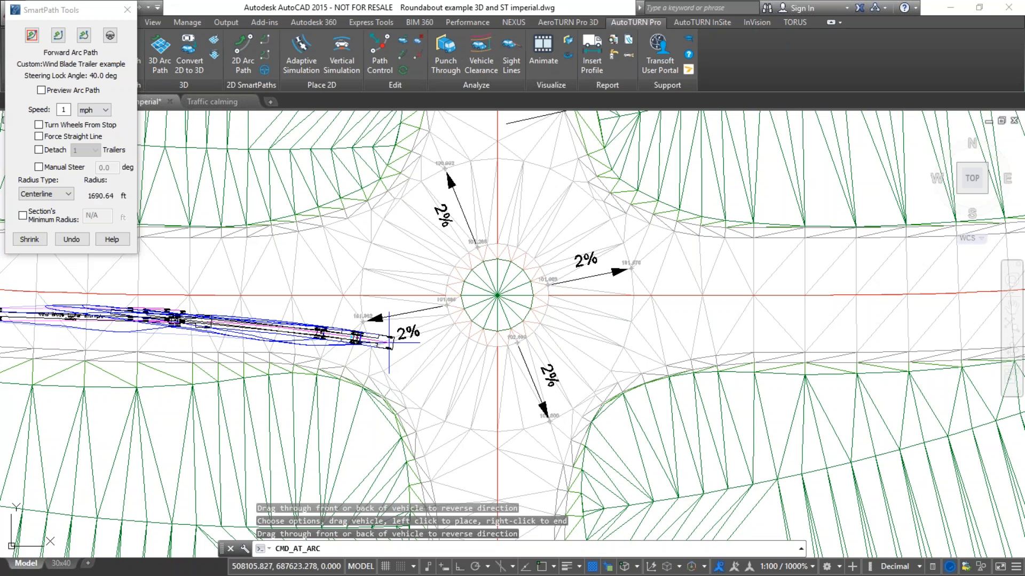
- Continue the path with Manual Steer around the south and east sides of the central island onto the north leg
left_click(53, 169)
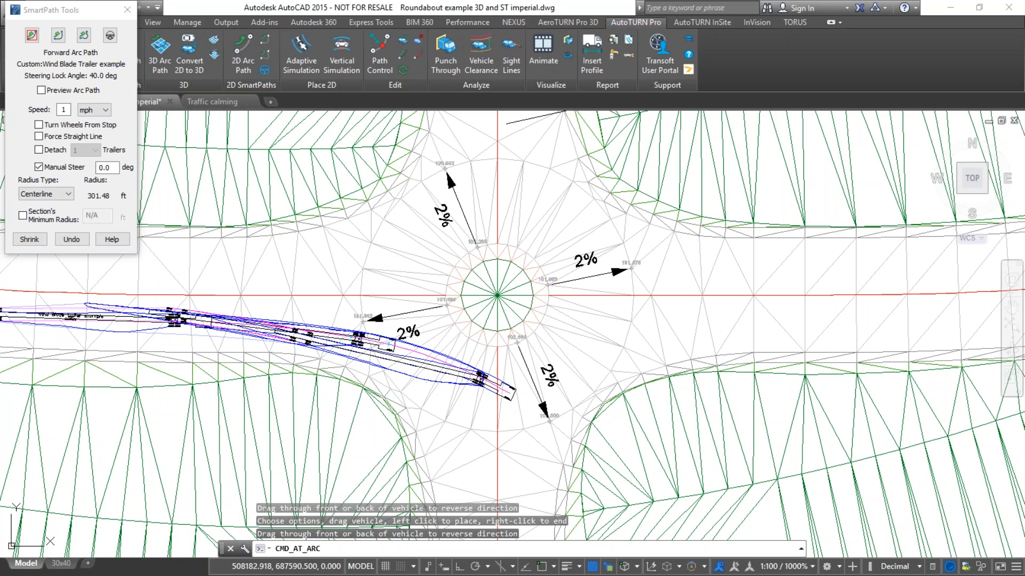
left_click(509, 394)
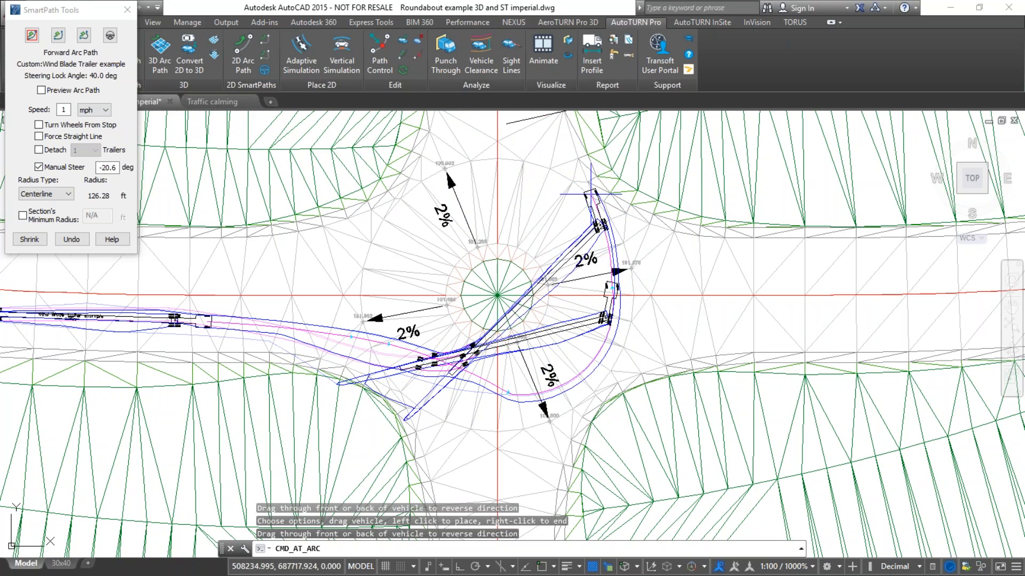
scroll(591, 195, "down", 7)
scroll(581, 202, "up", 8)
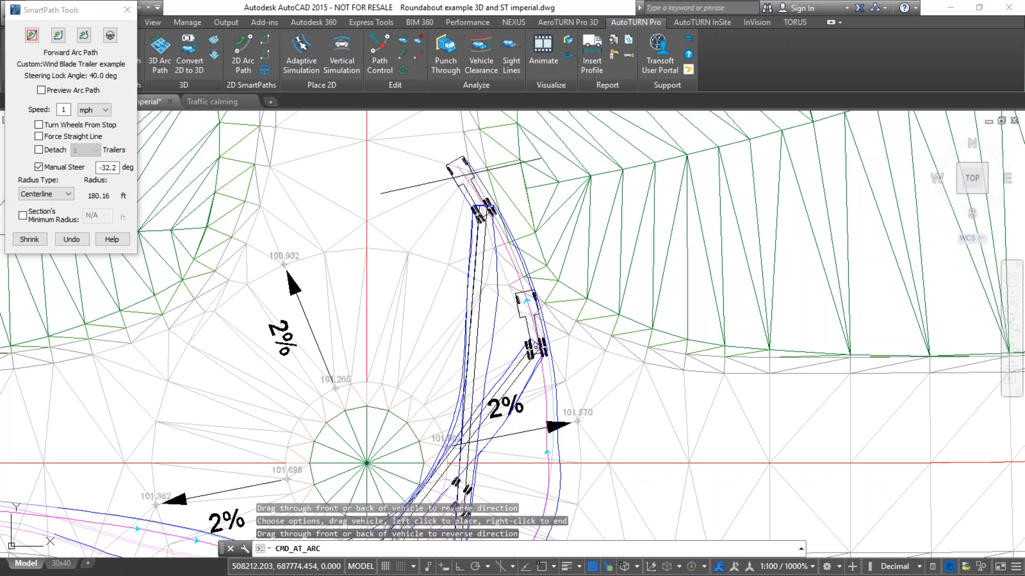
left_click(457, 166)
middle_click_drag(450, 148, 437, 224)
scroll(438, 213, "up", 2)
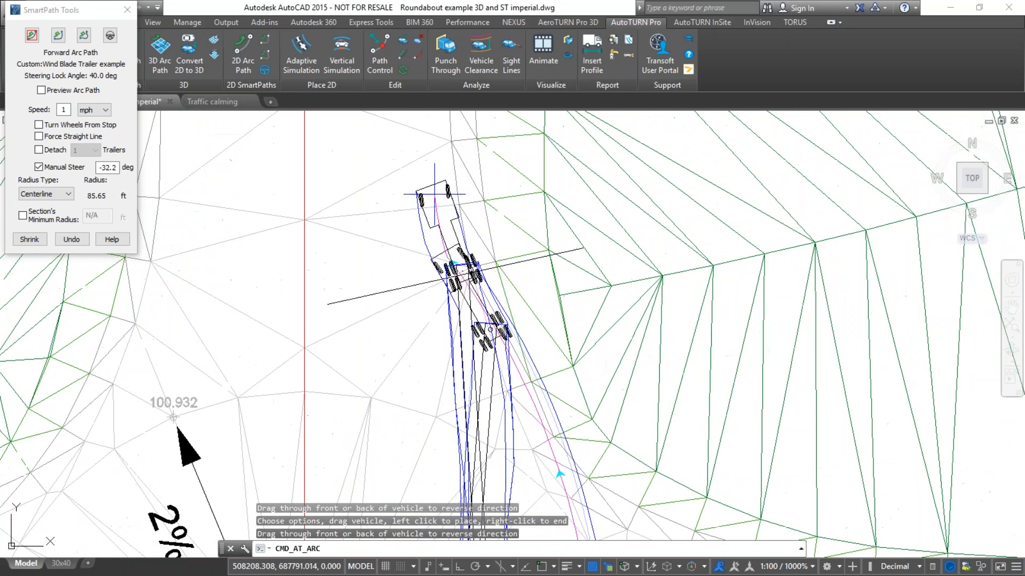
scroll(424, 177, "down", 3)
scroll(425, 178, "up", 4)
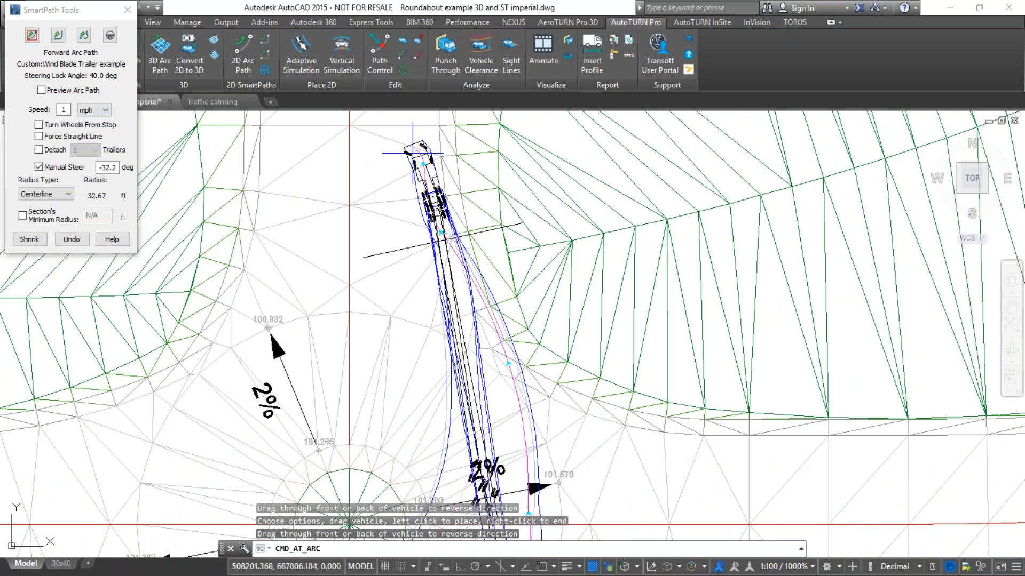
- Turn Manual Steer off, extend the path straight up the north leg, and end the simulation
left_click(39, 168)
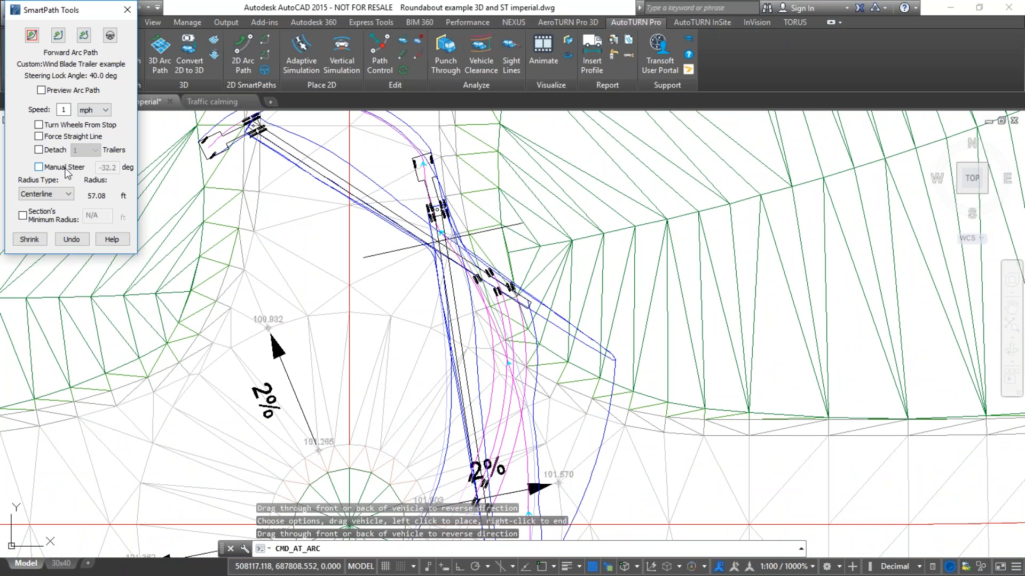
scroll(425, 163, "down", 2)
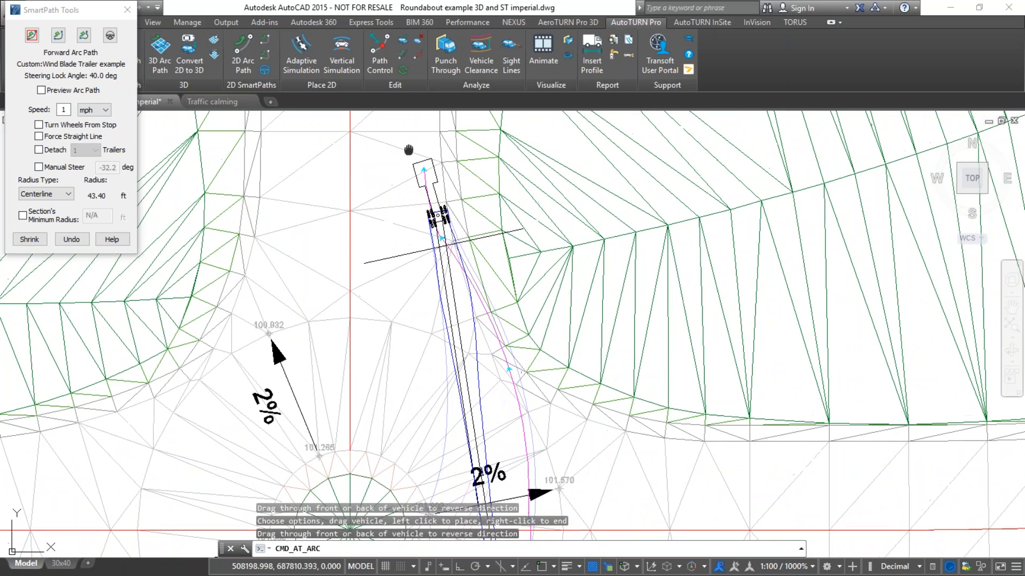
middle_click_drag(425, 148, 414, 191)
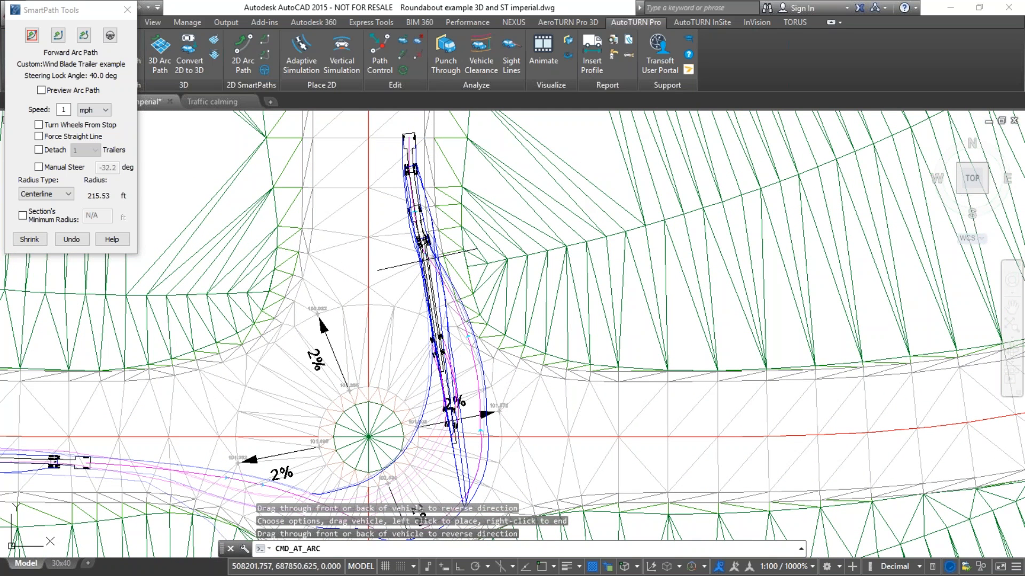
left_click(409, 136)
right_click(407, 129)
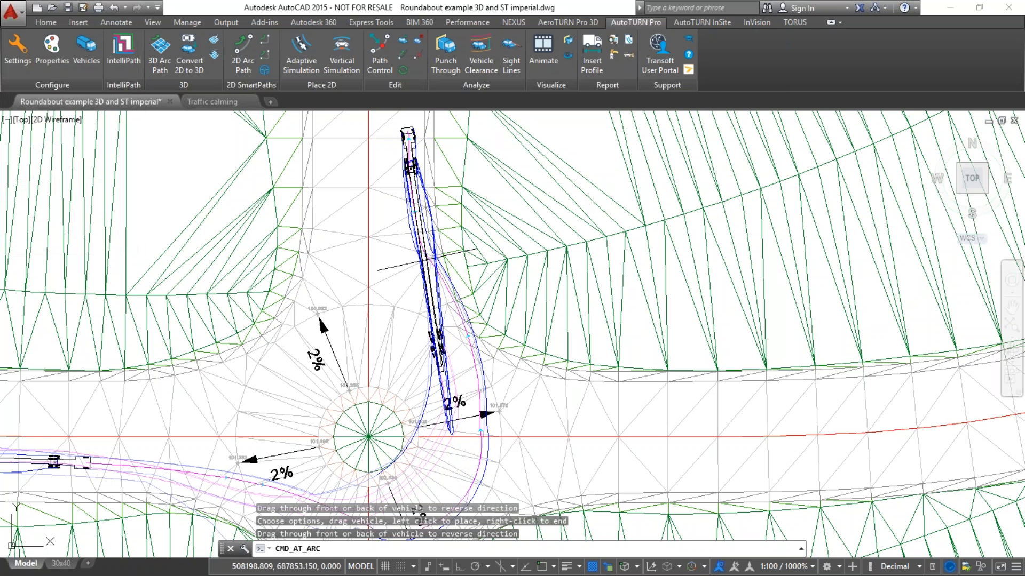
- Place a second trailer on the west leg as a 2D arc path, set its speed to 10 mph, and end the path
left_click(247, 53)
mouse_move(70, 440)
middle_mouse_down()
mouse_move(115, 411)
mouse_move(352, 321)
middle_mouse_up()
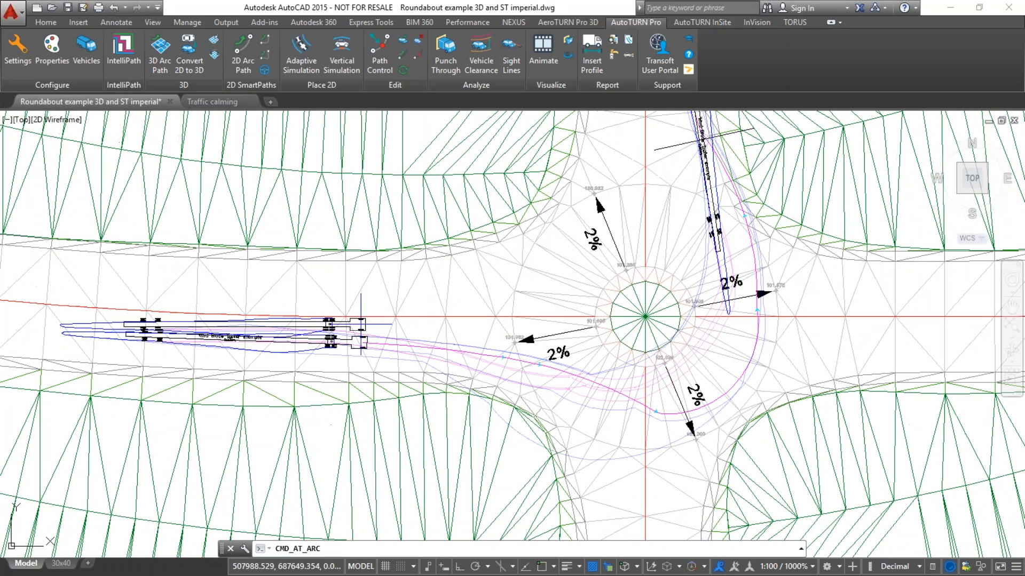
left_click(362, 331)
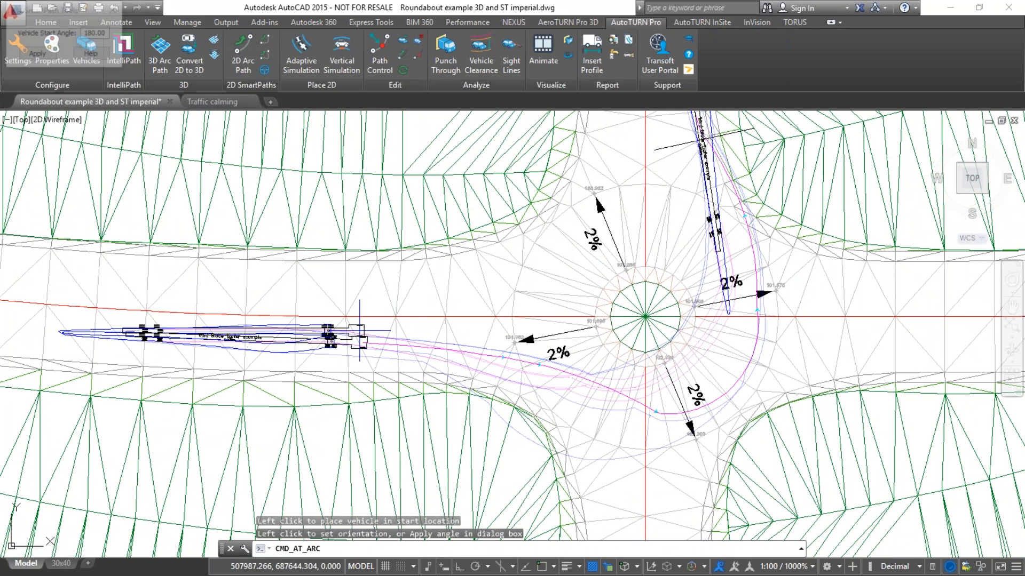
left_click(167, 185)
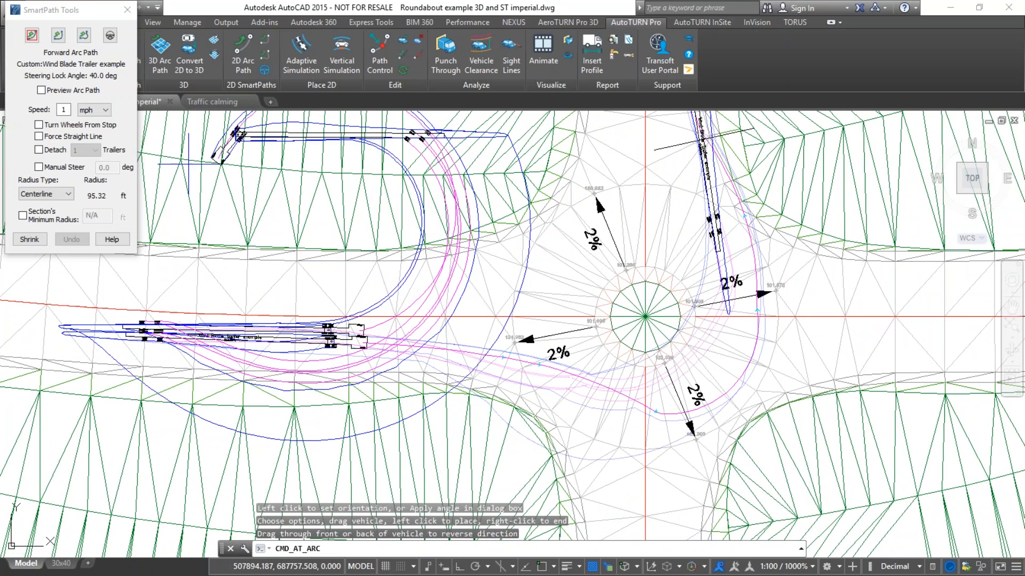
left_click_drag(67, 109, 53, 107)
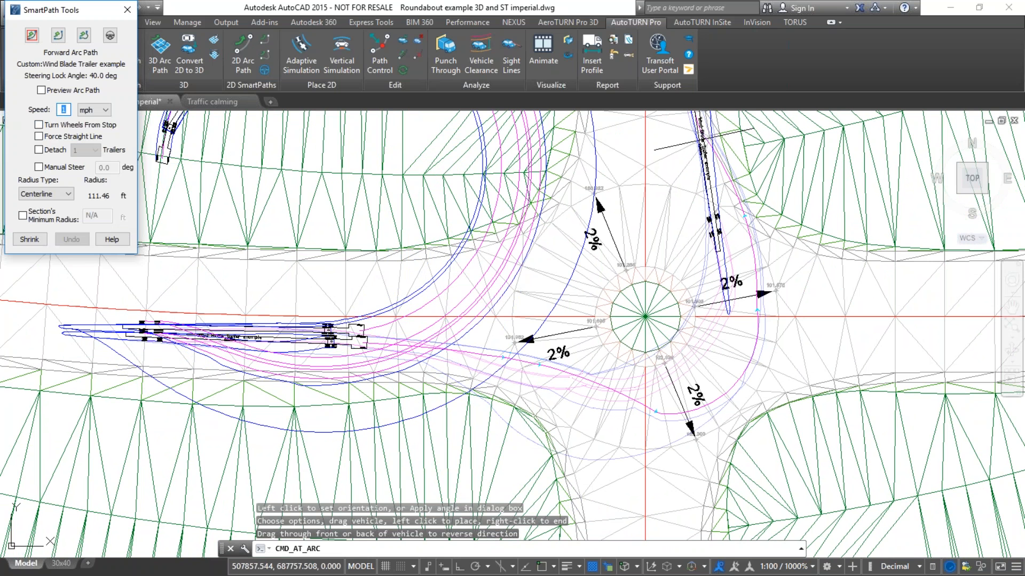
type("10")
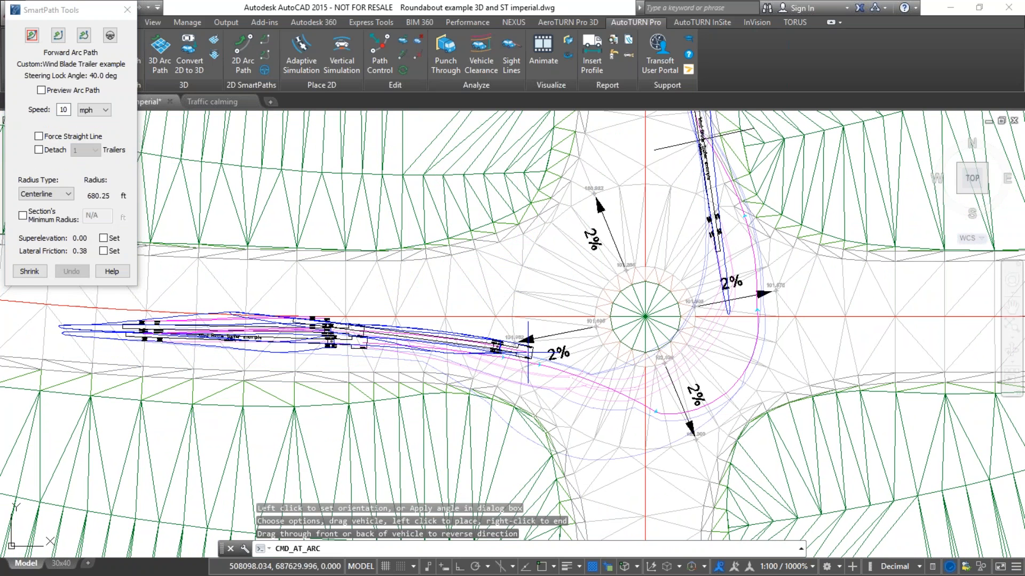
right_click(527, 342)
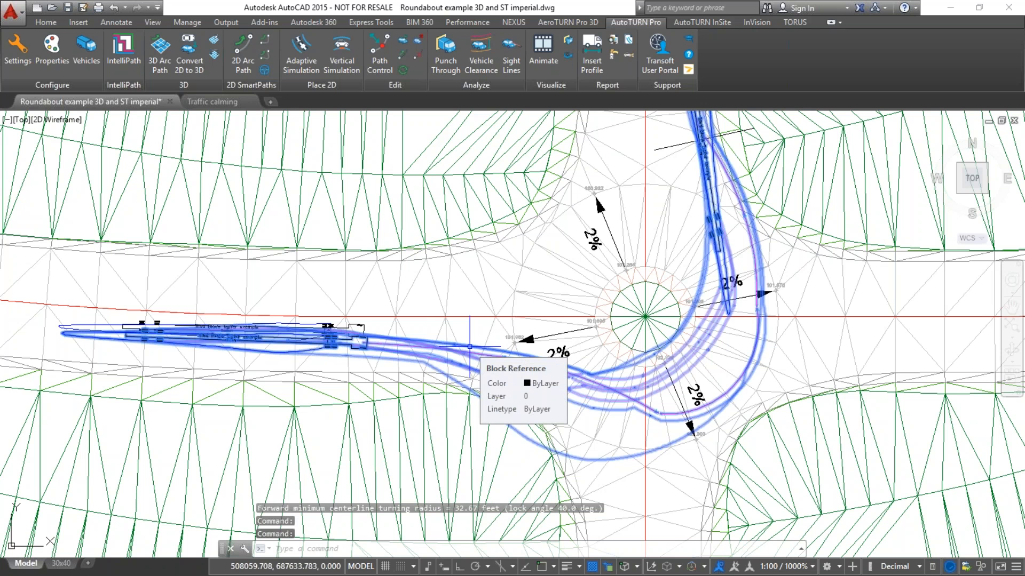
- Erase the completed trailer simulation that runs around the roundabout to the north leg
key("Delete")
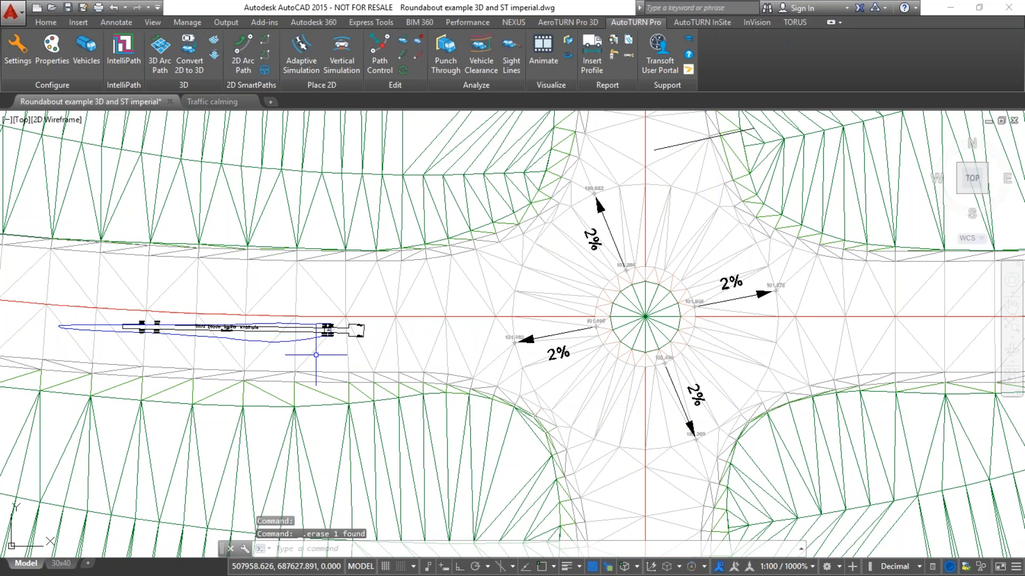
middle_click_drag(315, 354, 332, 381)
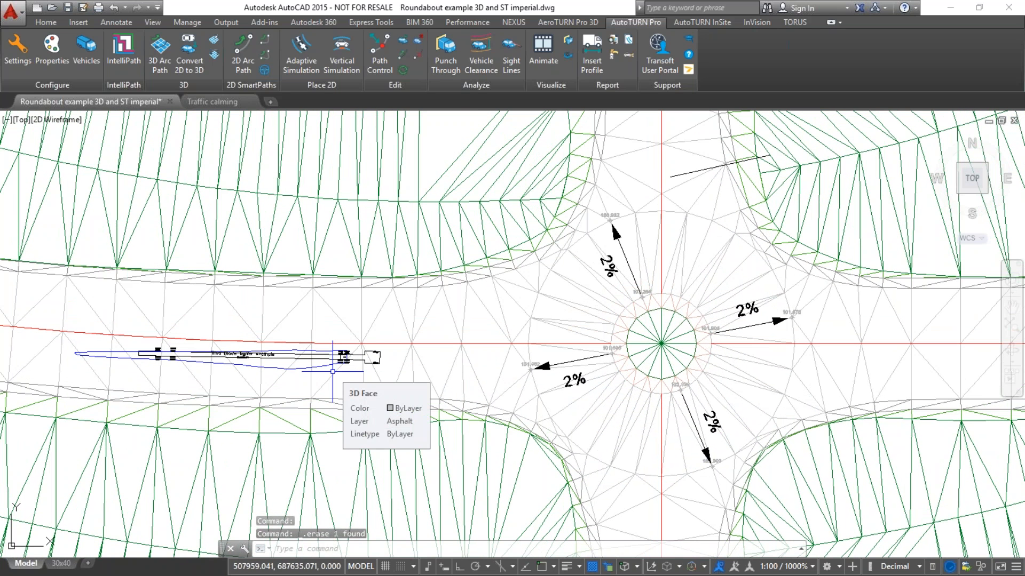
- Erase the remaining wind blade trailer from the west leg of the roundabout
left_click(327, 366)
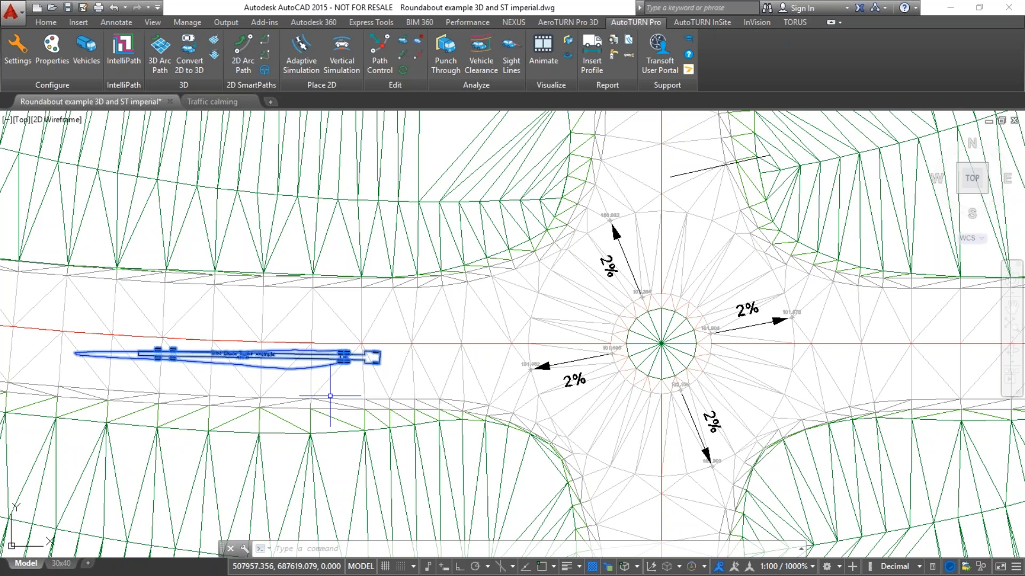
key("Delete")
mouse_move(354, 377)
middle_mouse_down()
mouse_move(323, 318)
mouse_move(302, 316)
middle_mouse_up()
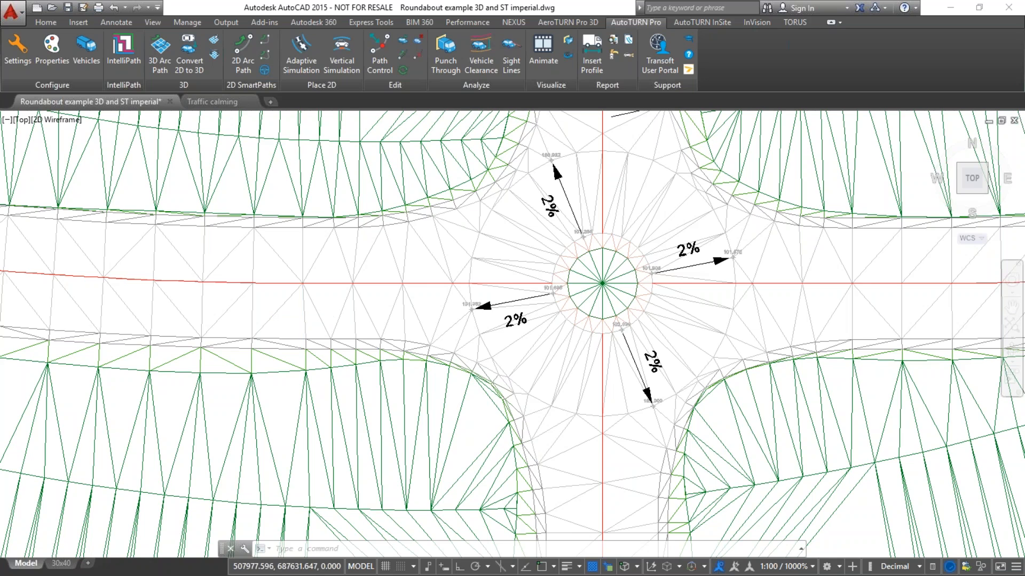
scroll(238, 280, "down", 3)
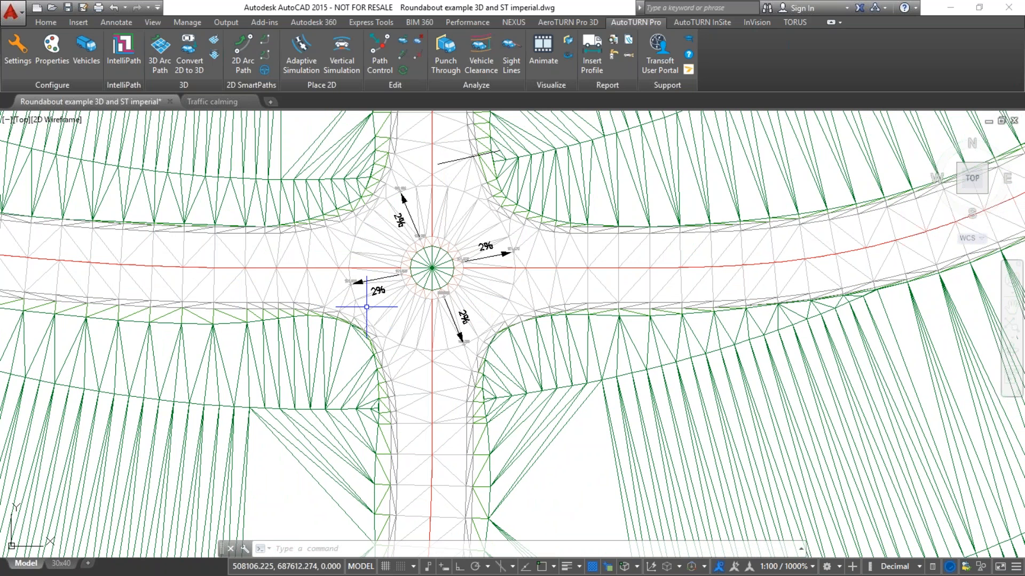
scroll(363, 296, "up", 2)
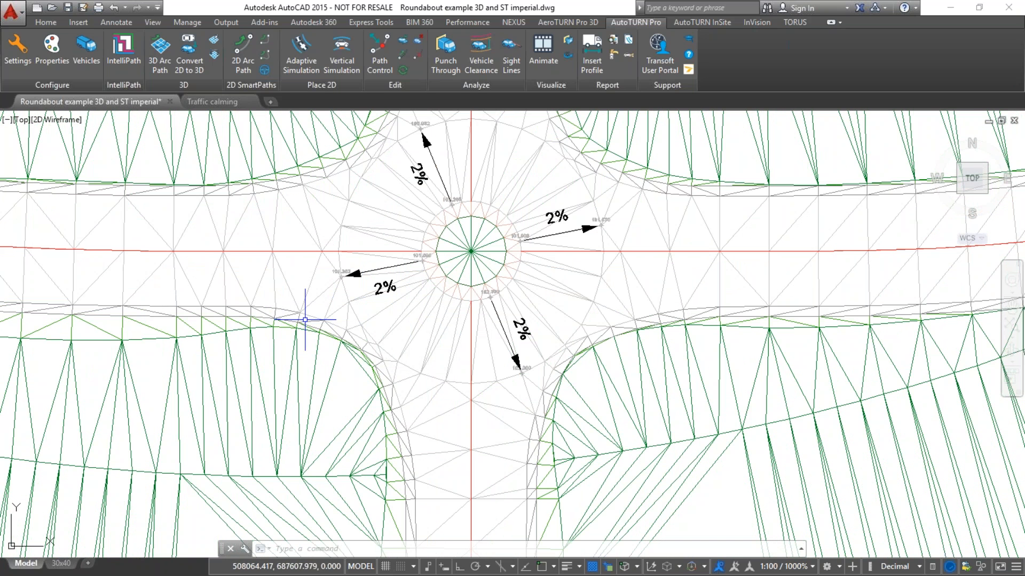
middle_click_drag(307, 320, 381, 321)
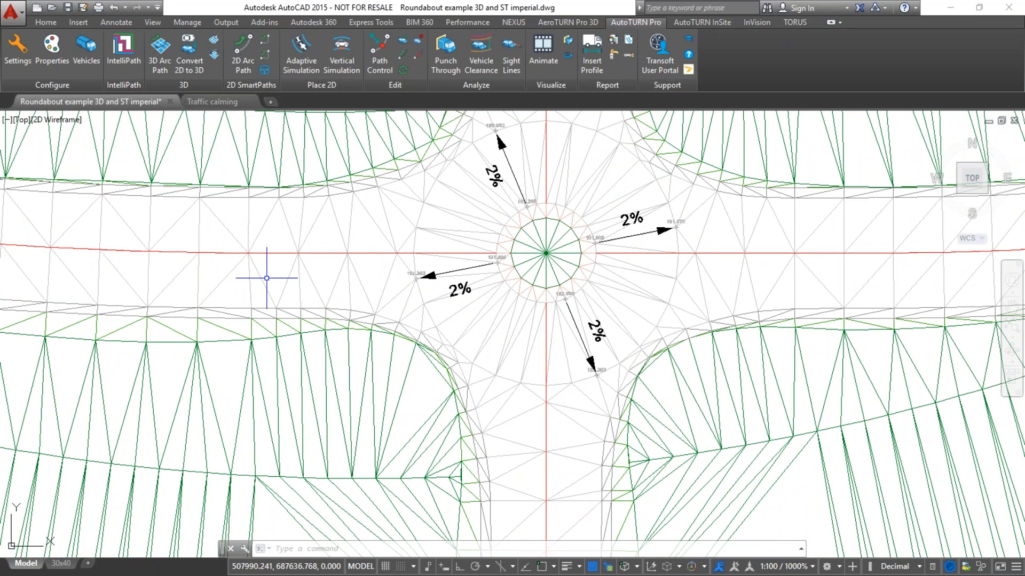
middle_click_drag(263, 281, 343, 270)
- Choose Low-Boy Trailer 53 feet from the NCHRP REPORT 659 (US) vehicle library
left_click(87, 53)
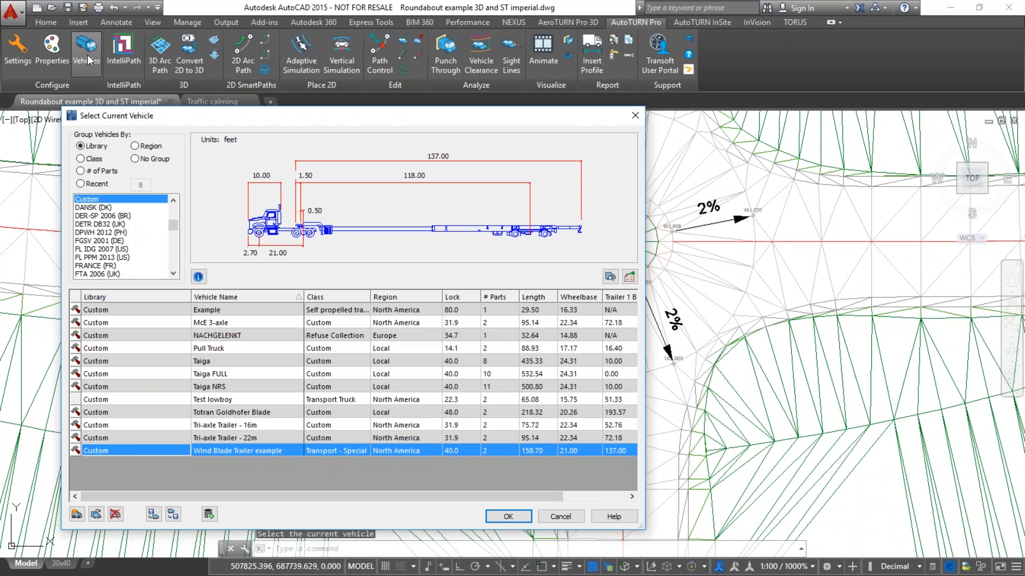
left_click(108, 249)
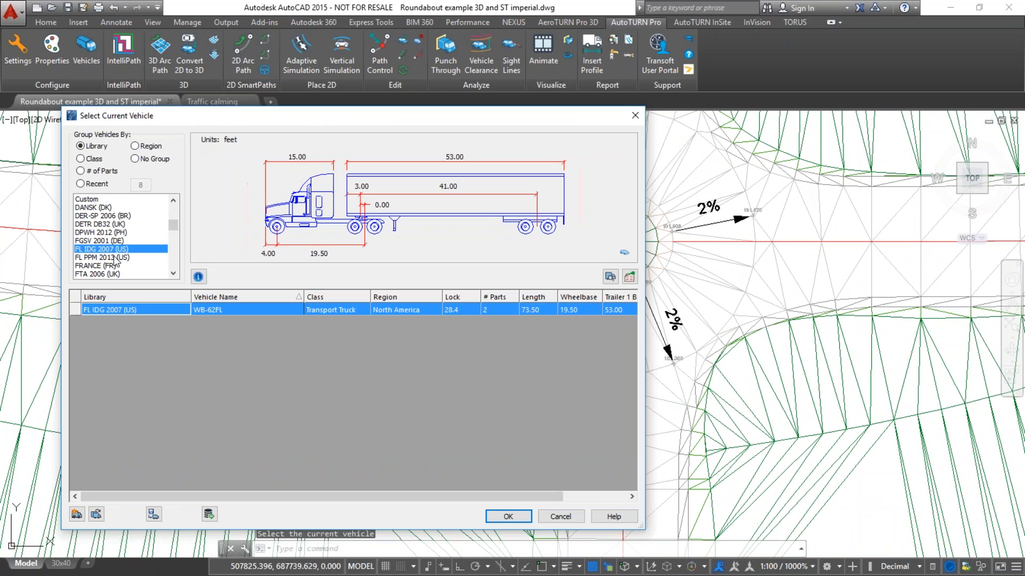
scroll(115, 261, "down", 3)
scroll(114, 262, "down", 10)
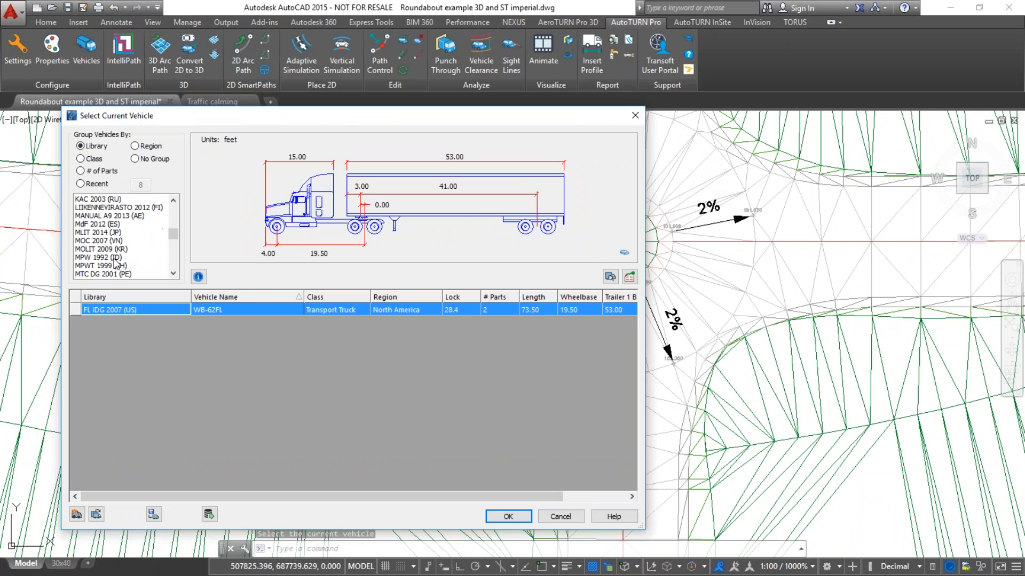
scroll(114, 262, "down", 3)
left_click(118, 233)
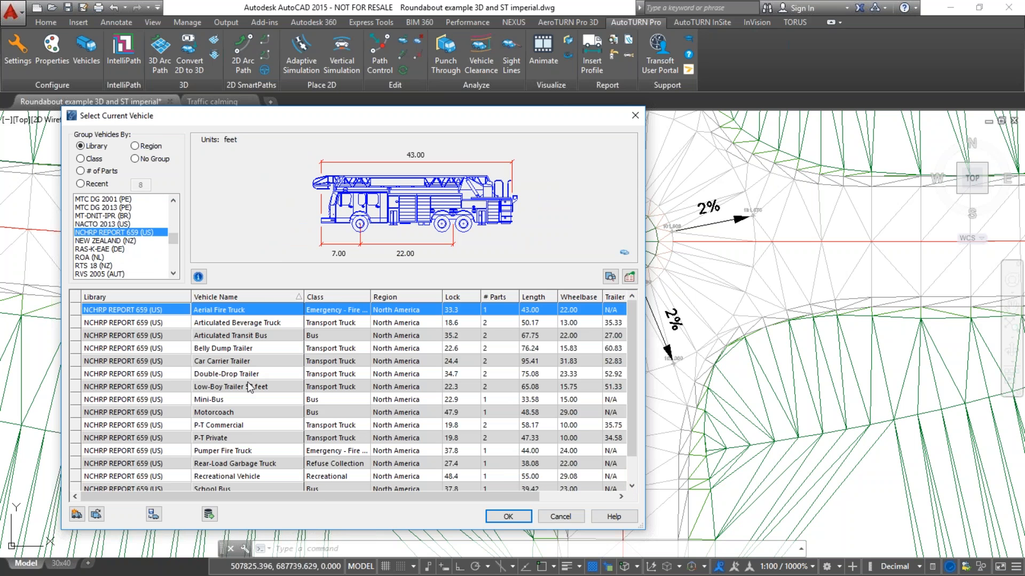
scroll(277, 427, "down", 1)
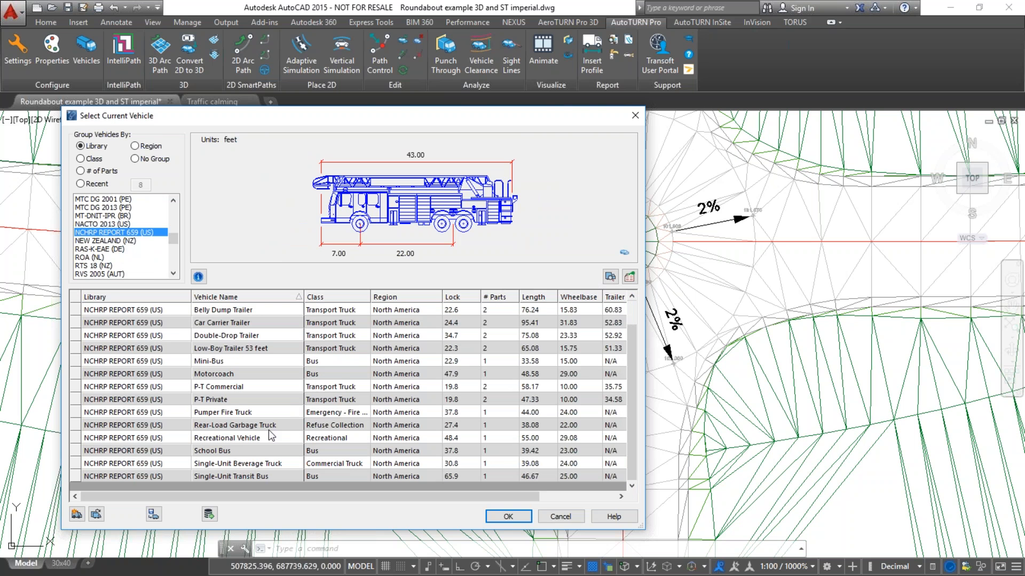
left_click(242, 352)
- Examine the low-boy's vehicle details, including the roofline data, connector heights and ground clearances of both the tractor and the trailer
left_click(610, 277)
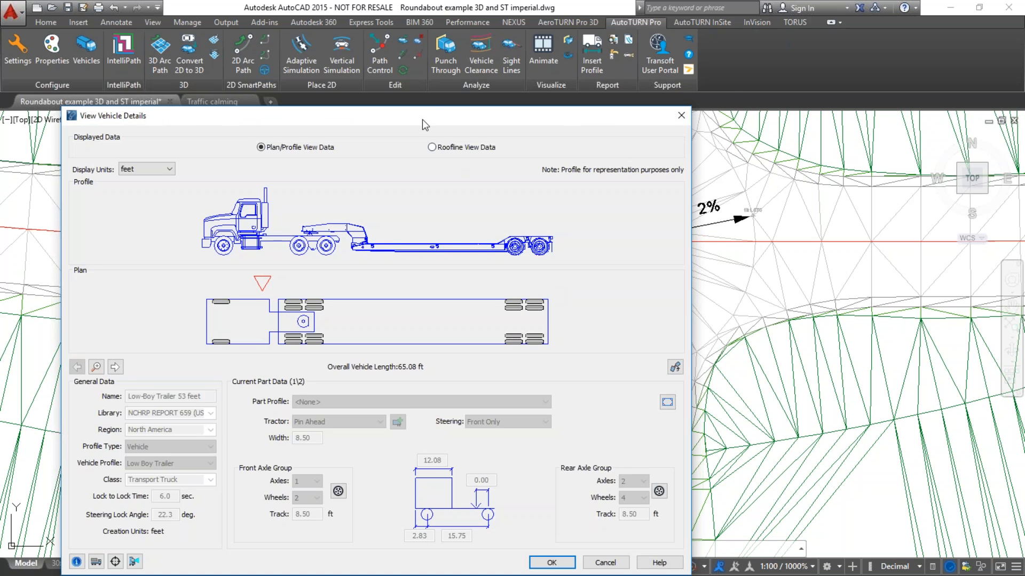
left_click_drag(422, 119, 463, 57)
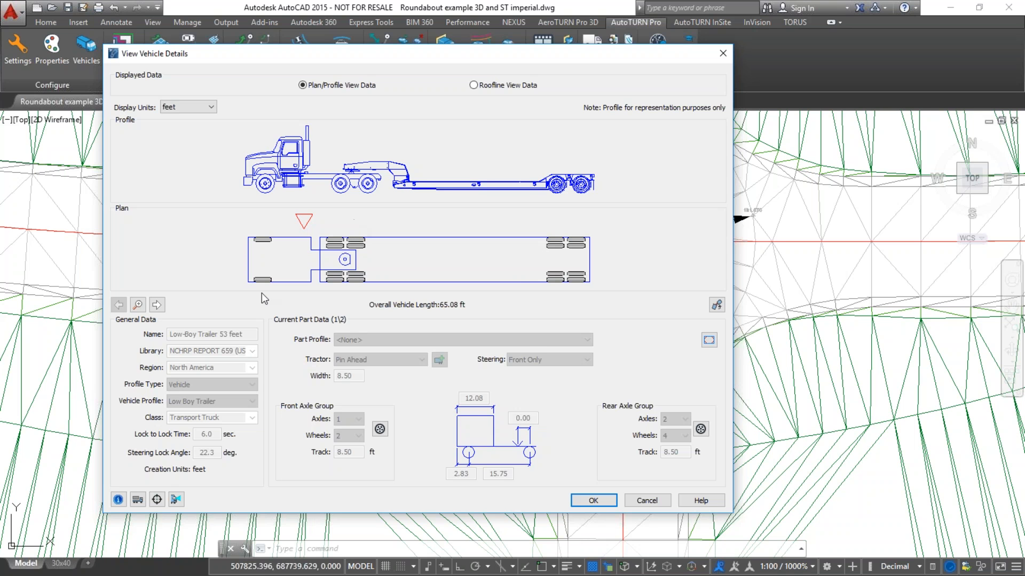
left_click(473, 85)
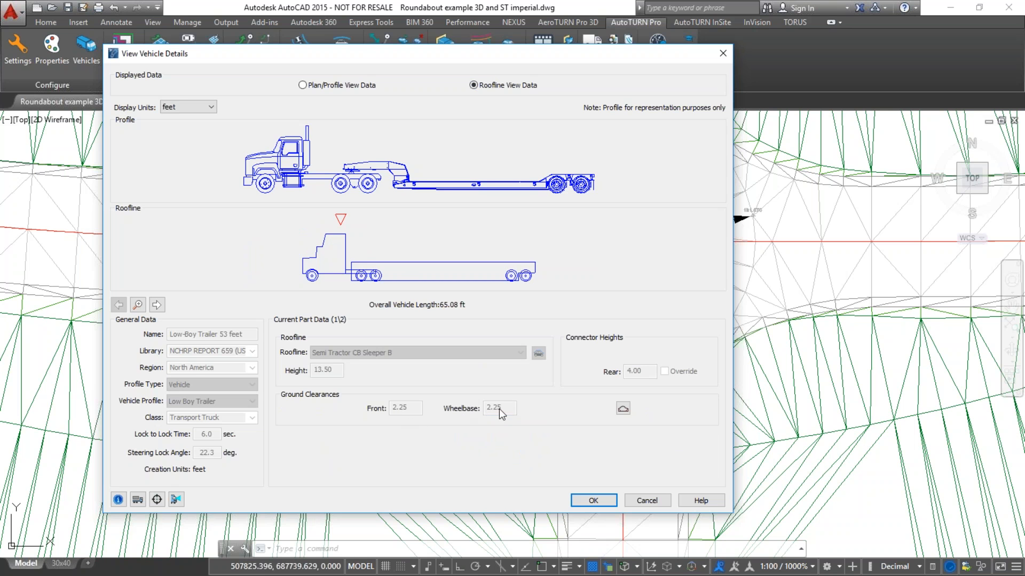
left_click(156, 305)
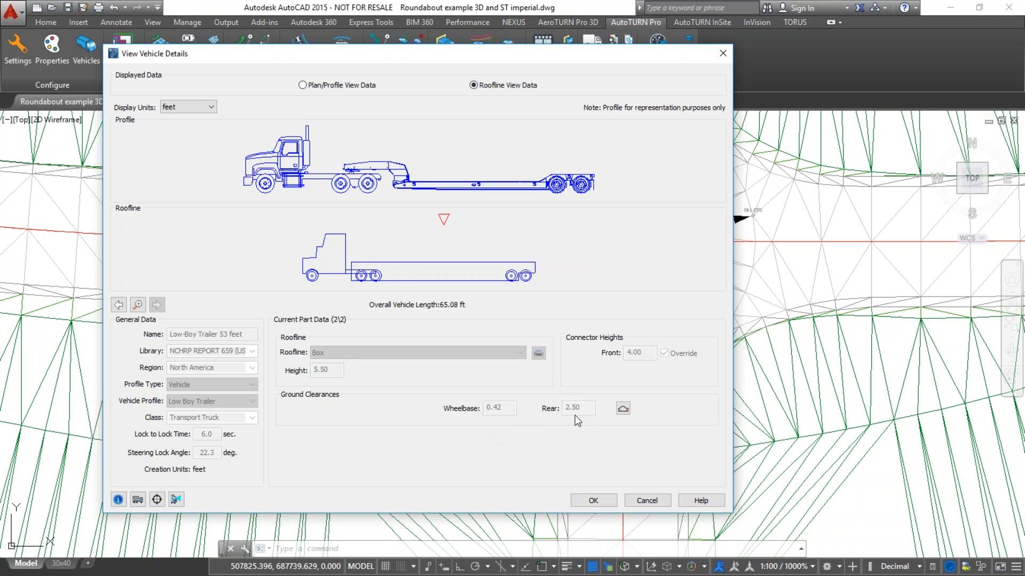
left_click(124, 305)
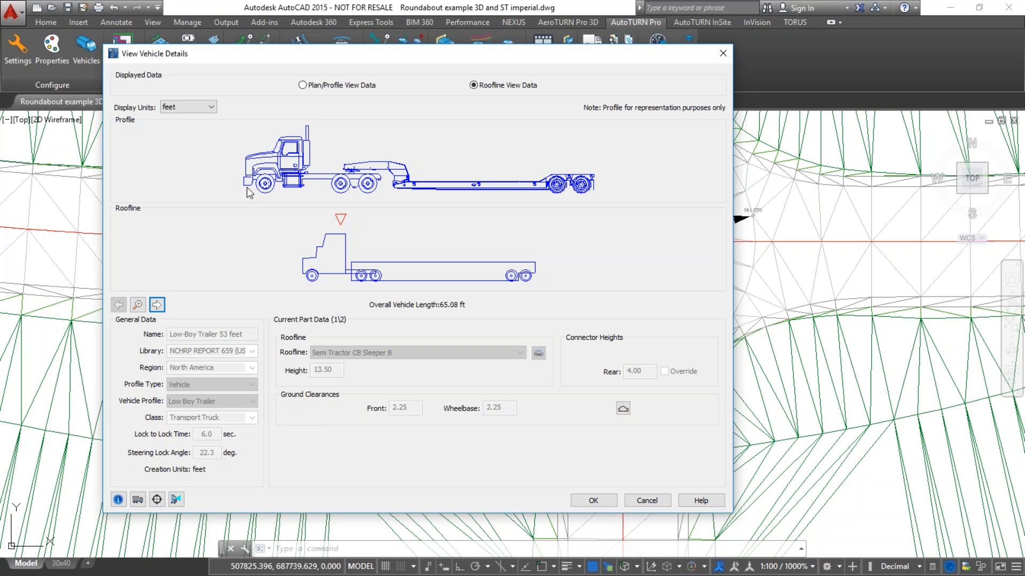
left_click(313, 85)
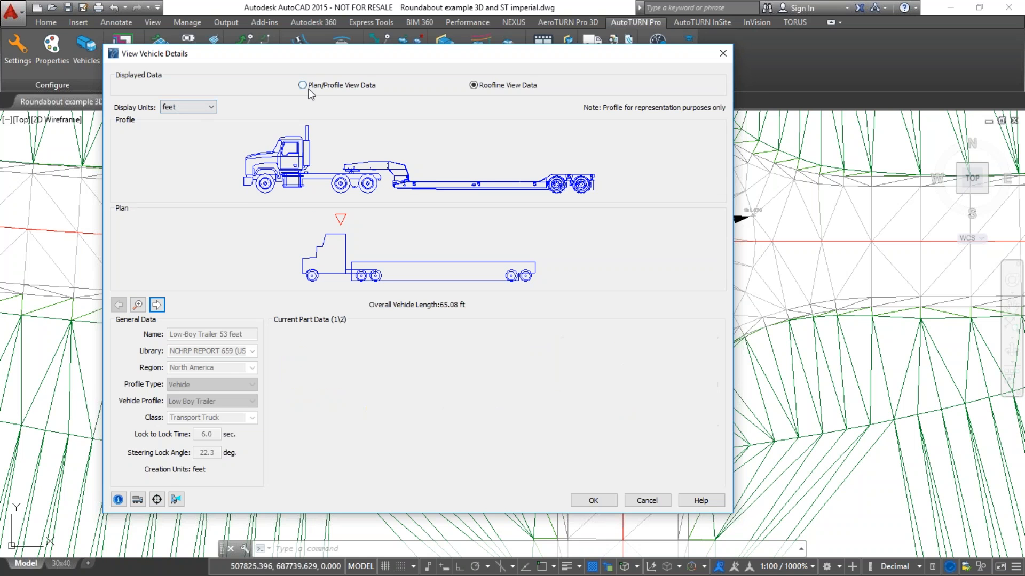
left_click(595, 501)
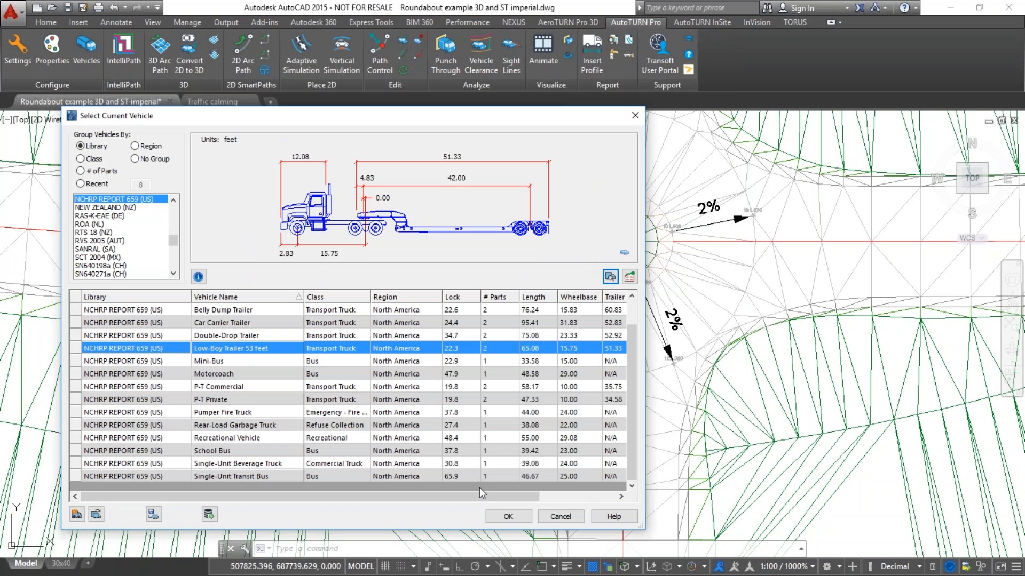
- Make the low-boy the current vehicle and place it on the west leg, heading east, as a 2D arc path
left_click(508, 516)
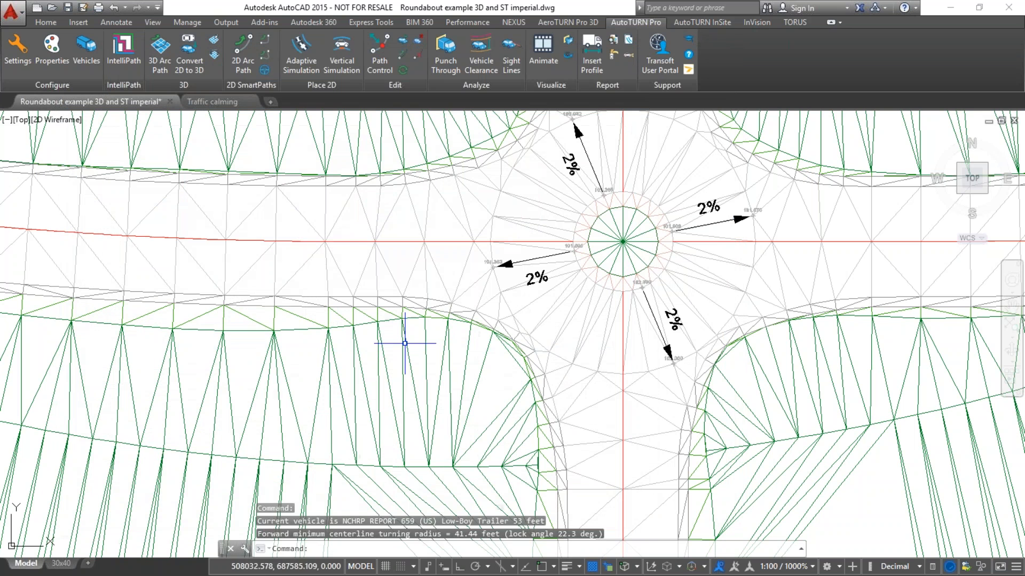
left_click(243, 53)
scroll(282, 267, "up", 2)
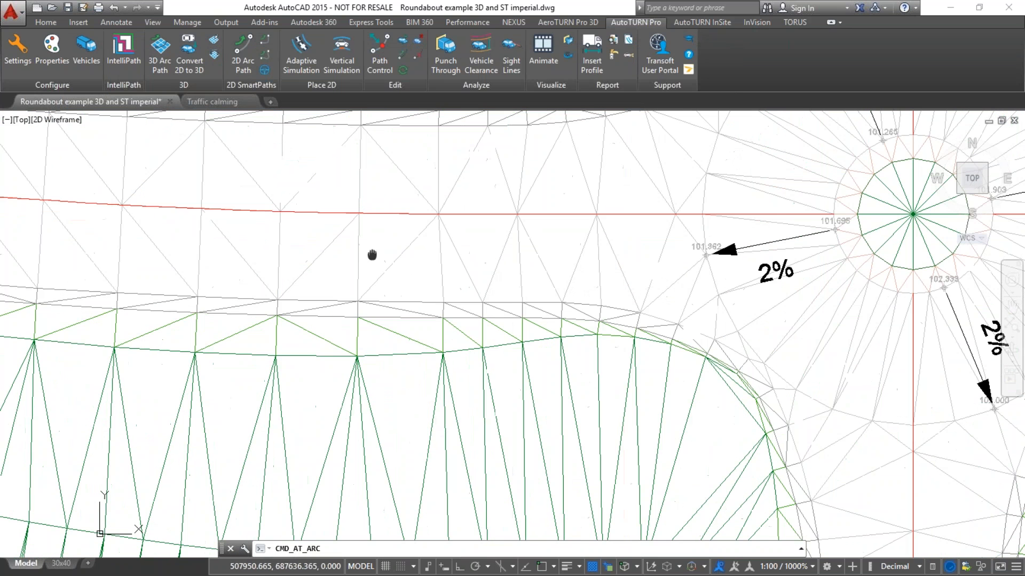
left_click(347, 277)
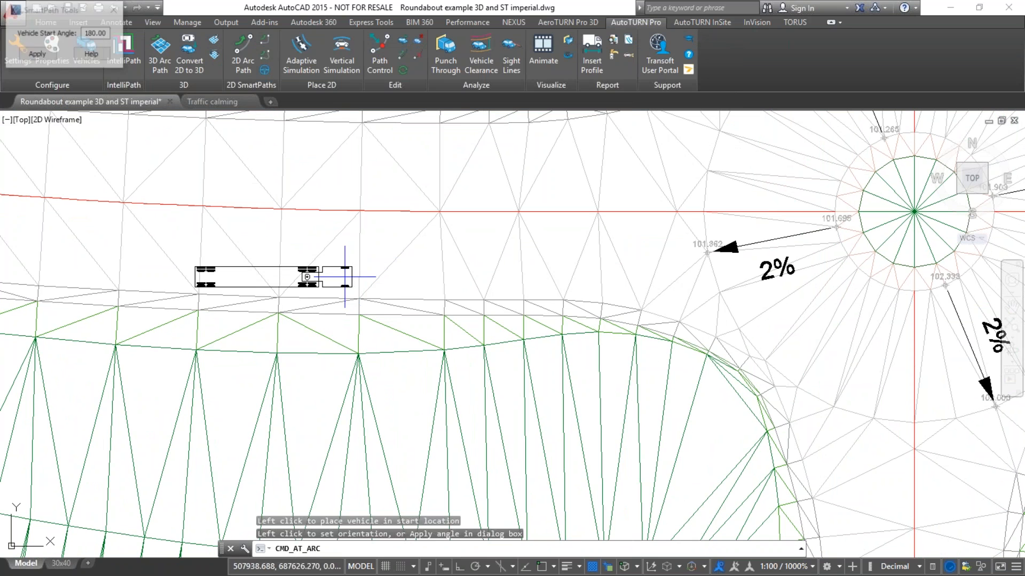
left_click(384, 278)
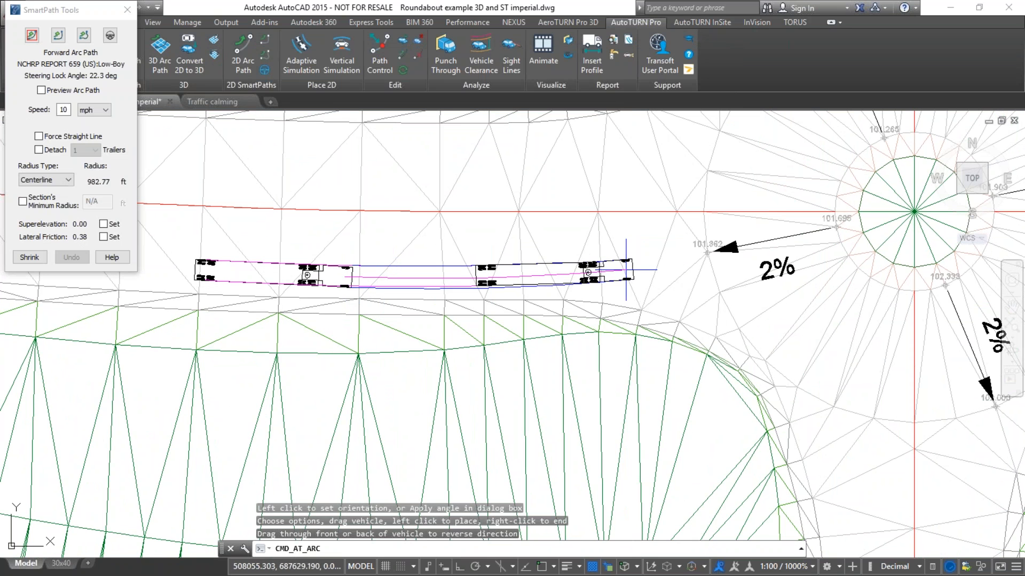
- Drive the low-boy's arc path from the west leg around the south and east sides of the central island
middle_click_drag(617, 272, 314, 238)
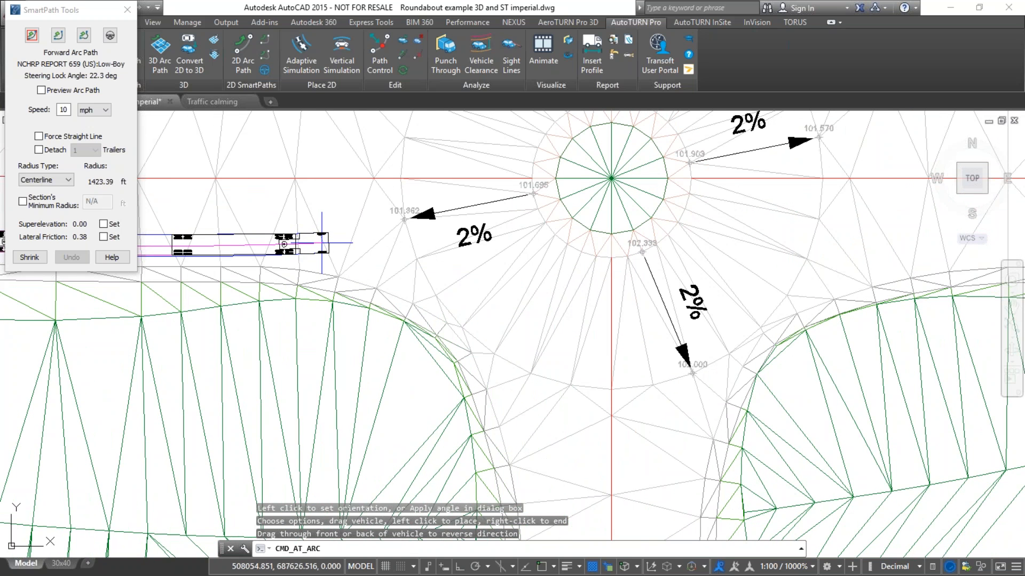
left_click(323, 242)
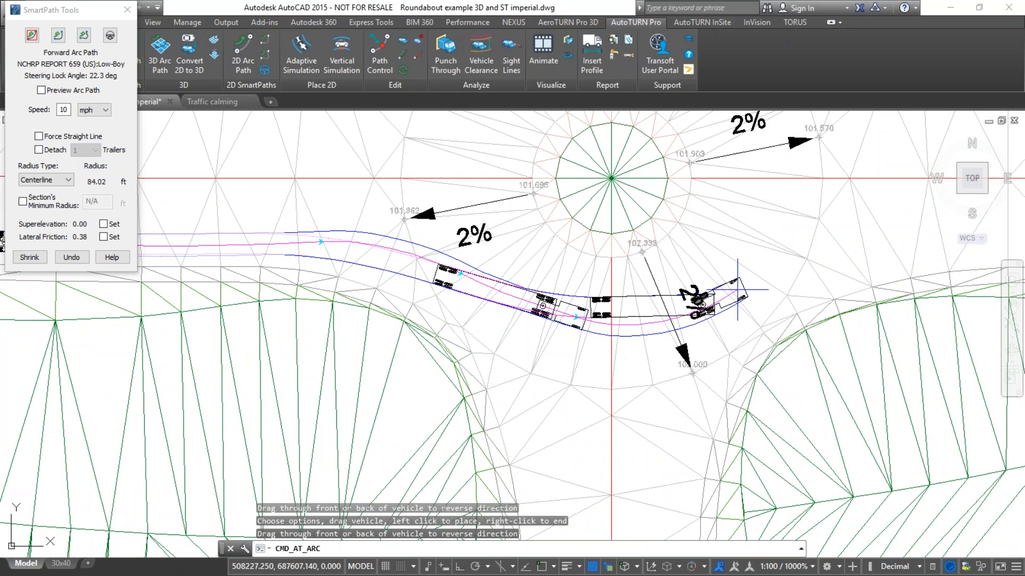
mouse_move(744, 194)
middle_mouse_down()
mouse_move(743, 229)
mouse_move(647, 338)
middle_mouse_up()
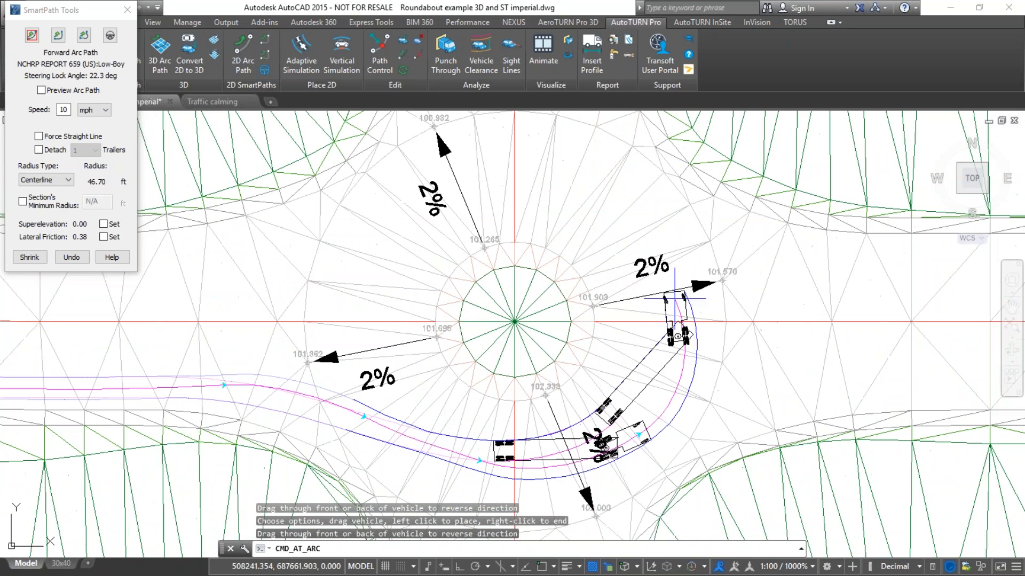
left_click(670, 271)
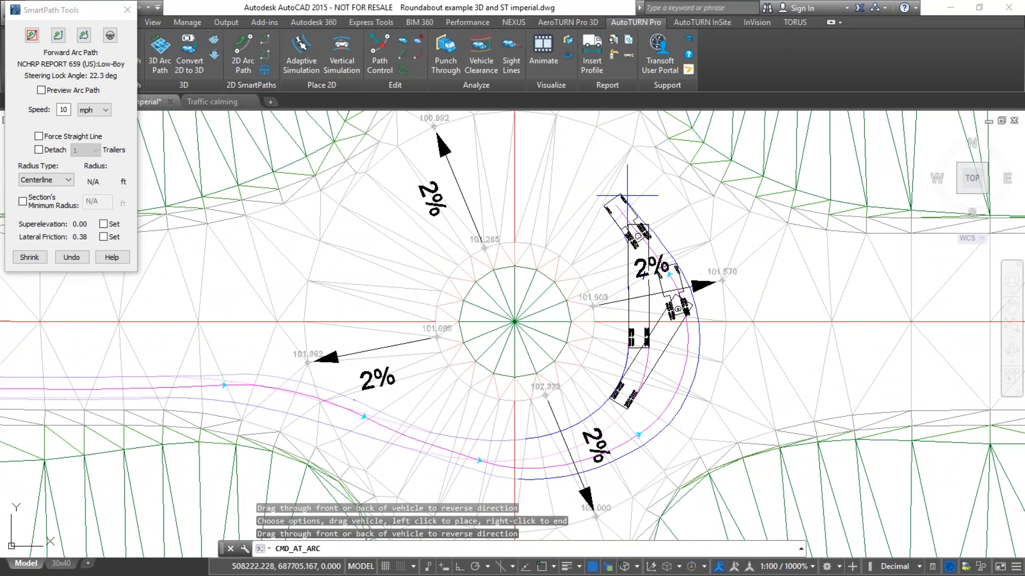
- Extend the low-boy's path onto the north leg and end the simulation
scroll(618, 173, "down", 4)
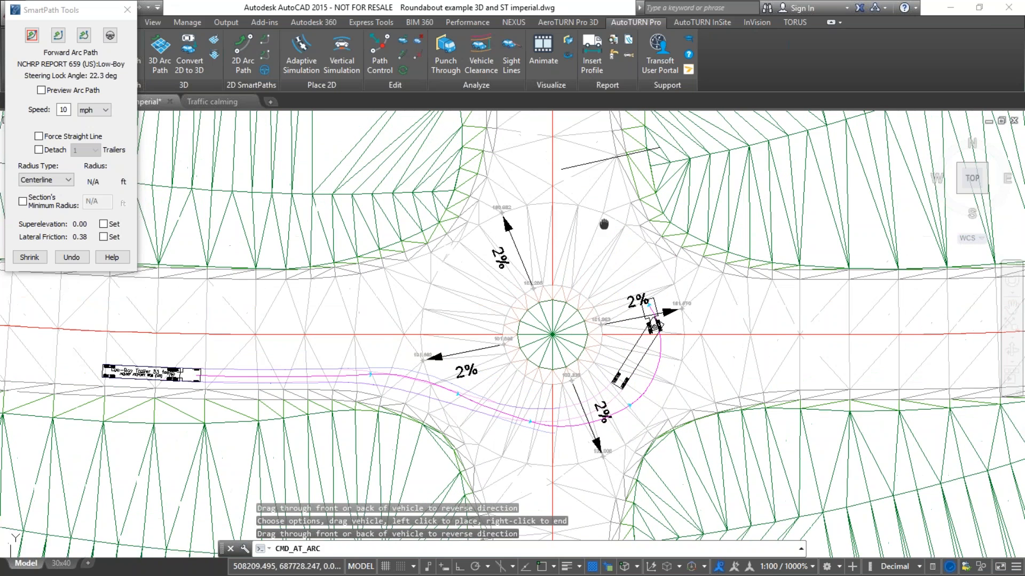
scroll(603, 214, "up", 2)
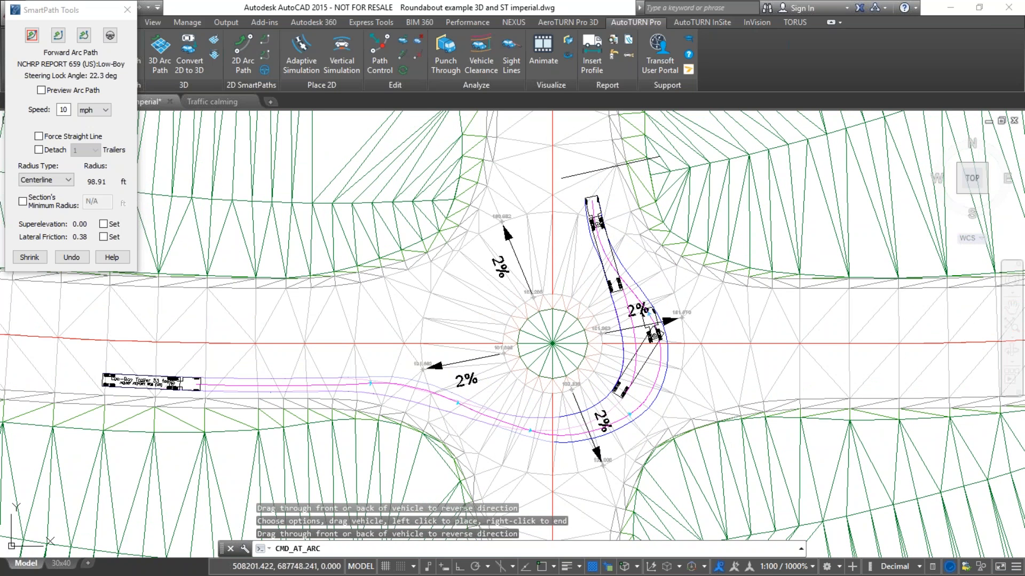
middle_click_drag(573, 114, 574, 182)
left_click(577, 133)
right_click(577, 133)
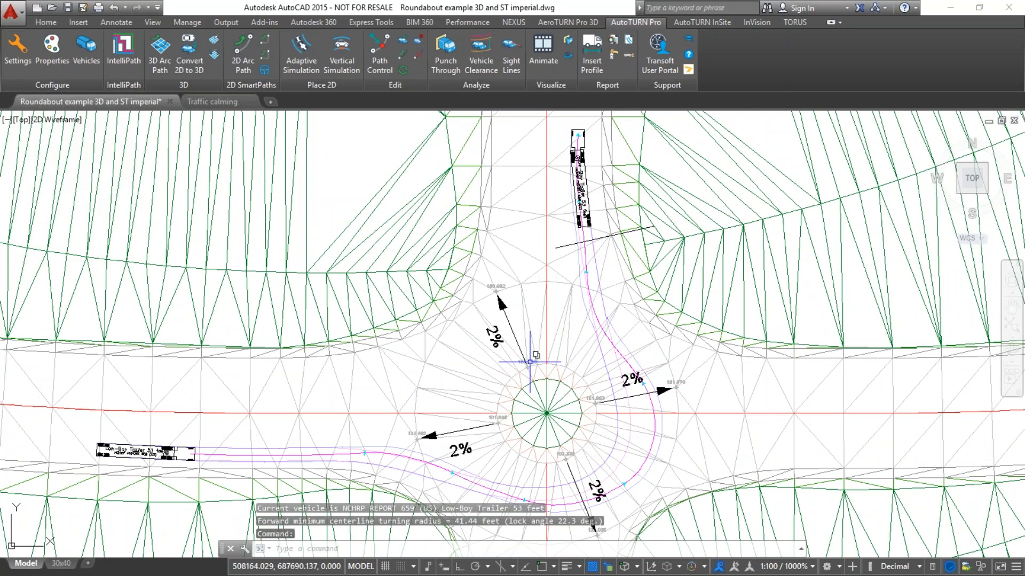
- Select the roundabout's road surface as the terrain for 3D simulations
middle_click_drag(502, 423, 495, 360)
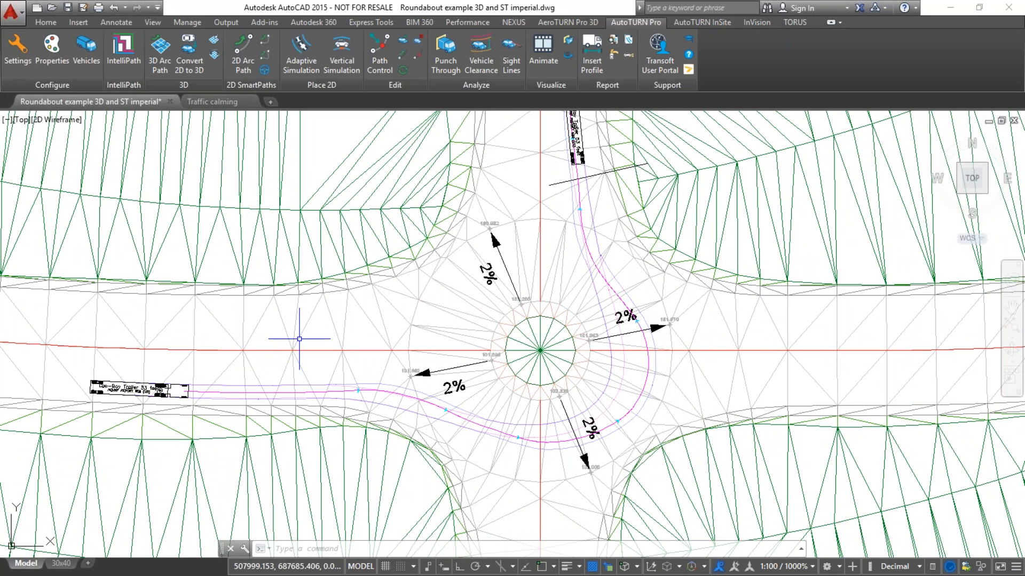
left_click(214, 42)
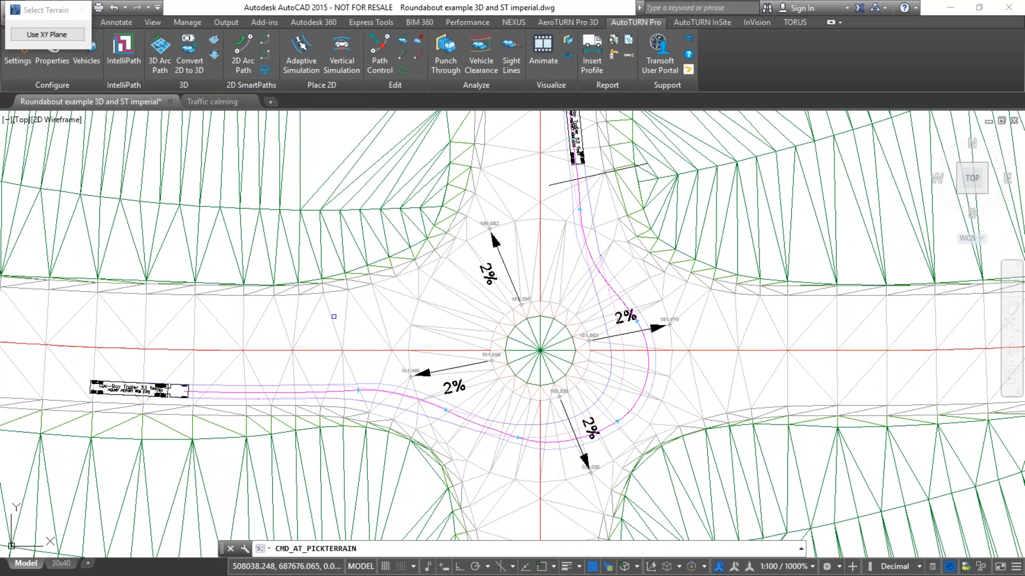
left_click(331, 317)
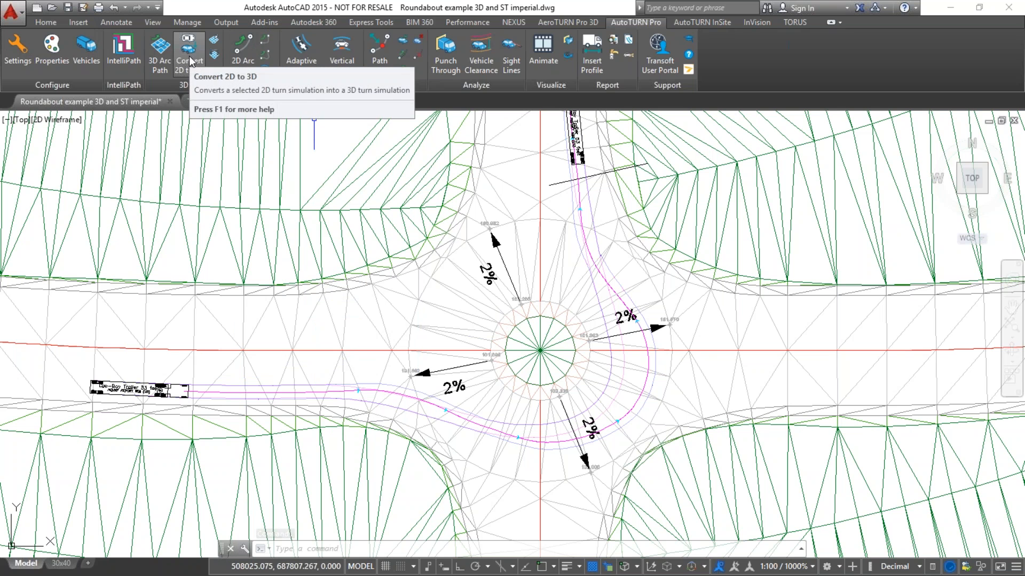
- Convert the low-boy's 2D turn simulation to 3D and delete the original 2D simulation
left_click(190, 60)
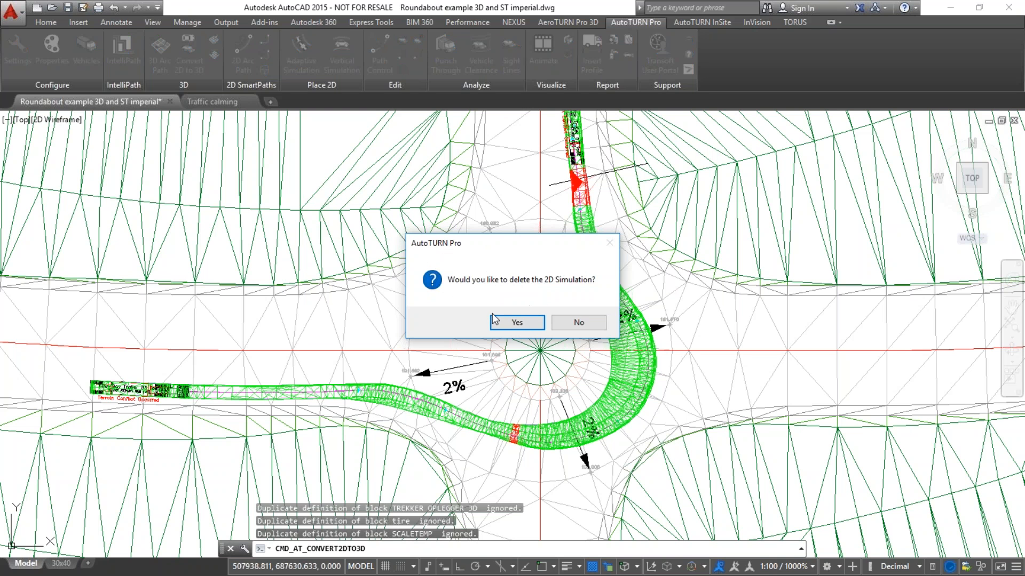
left_click(519, 323)
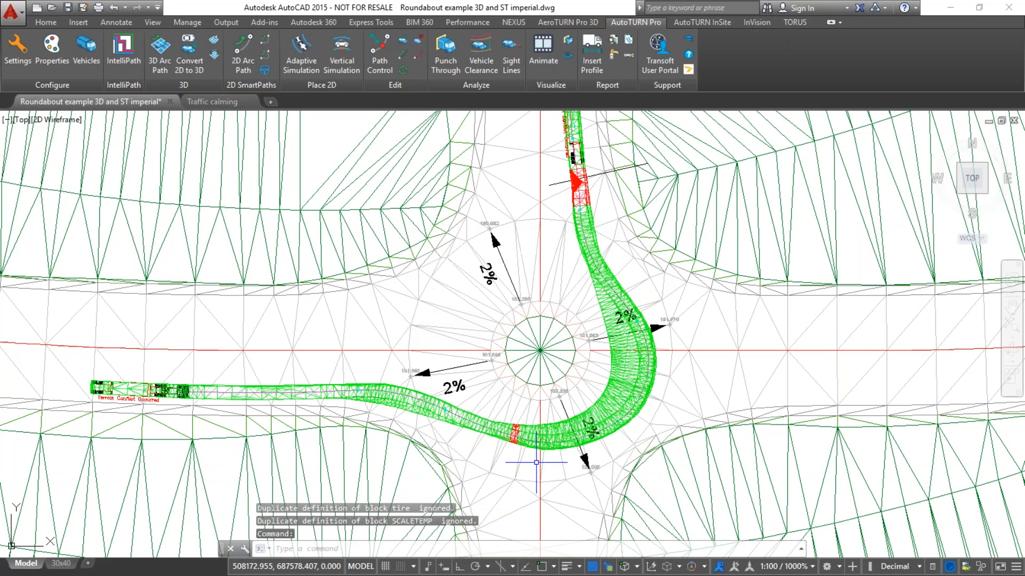
scroll(514, 453, "up", 5)
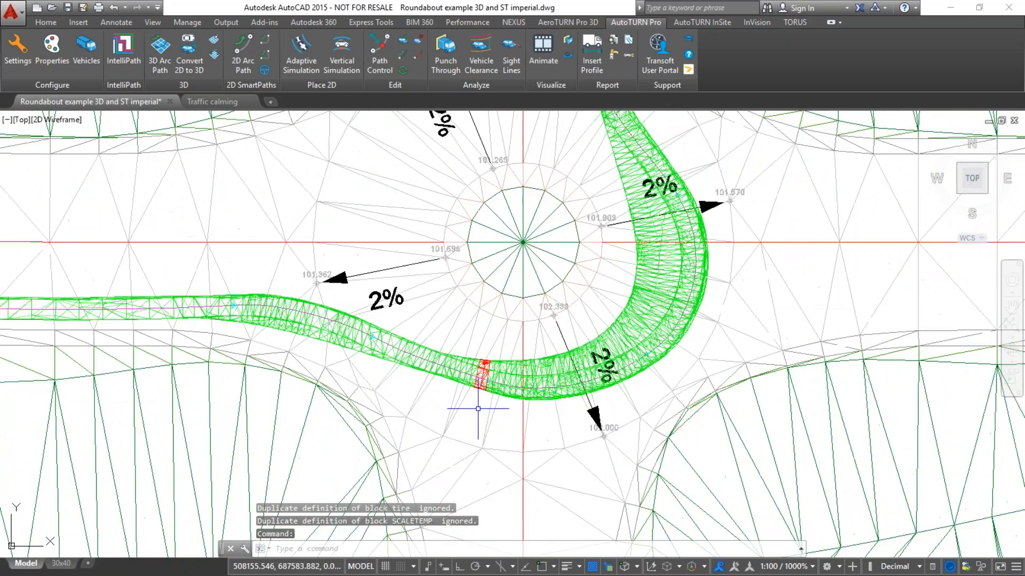
middle_click_drag(494, 377, 403, 426)
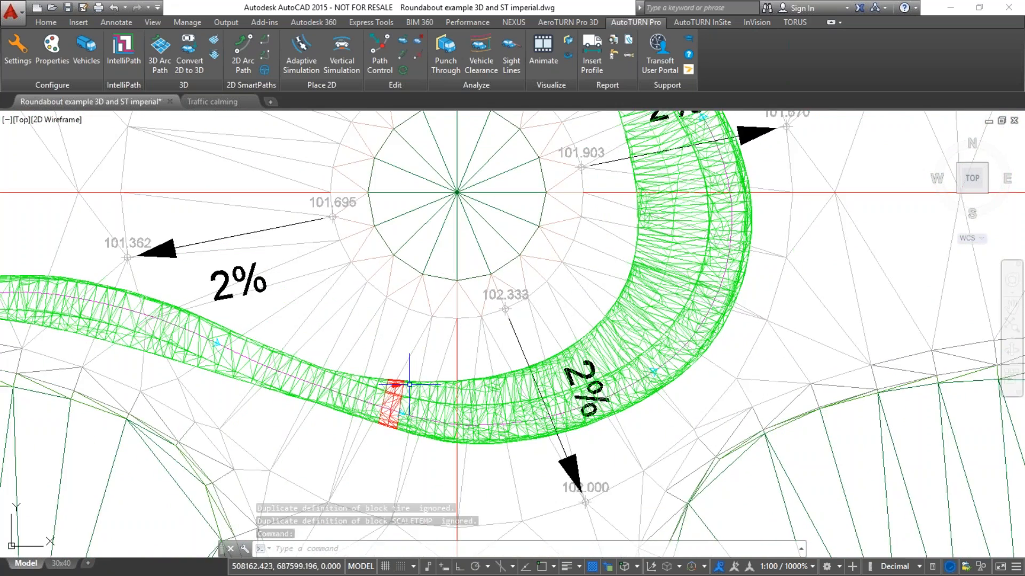
- Erase the line crossing the low-boy's 3D path at the red conflict area on the north leg
scroll(368, 408, "down", 3)
mouse_move(147, 389)
middle_mouse_down()
mouse_move(280, 381)
mouse_move(363, 360)
middle_mouse_up()
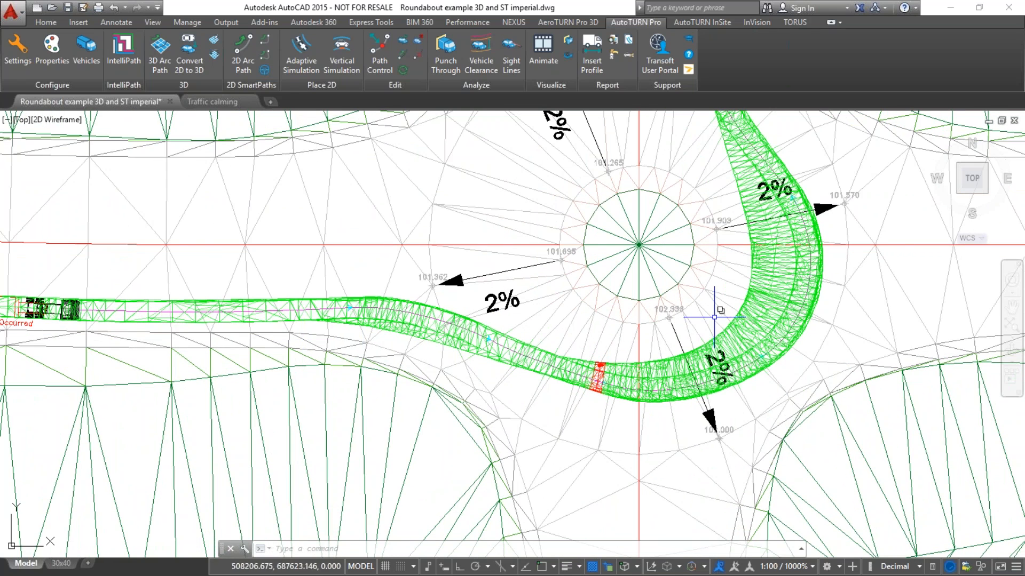
middle_click_drag(726, 309, 478, 413)
mouse_move(475, 366)
middle_mouse_down()
mouse_move(458, 423)
mouse_move(463, 328)
mouse_move(536, 249)
middle_mouse_up()
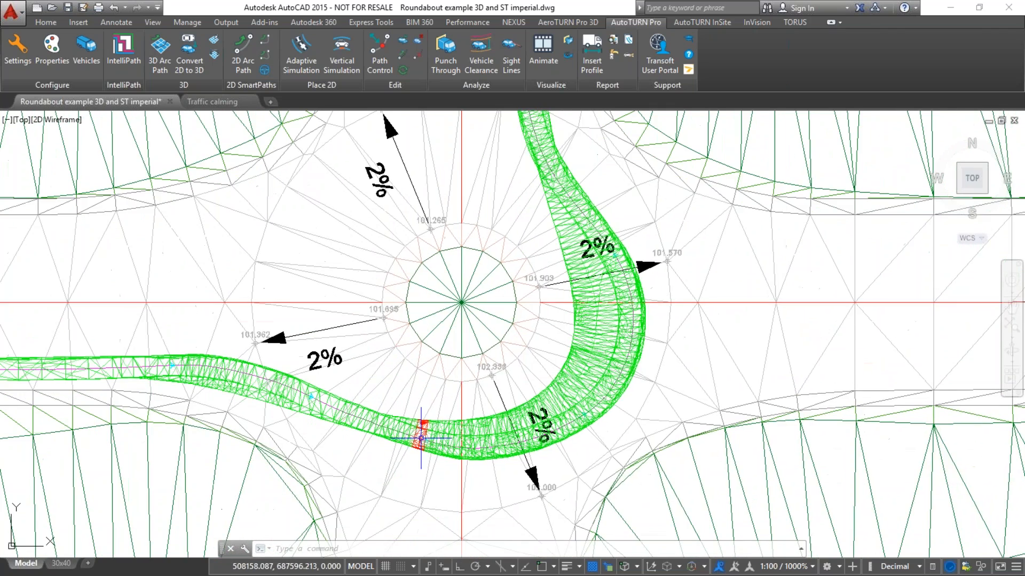
mouse_move(481, 377)
middle_mouse_down()
mouse_move(470, 428)
mouse_move(371, 555)
middle_mouse_up()
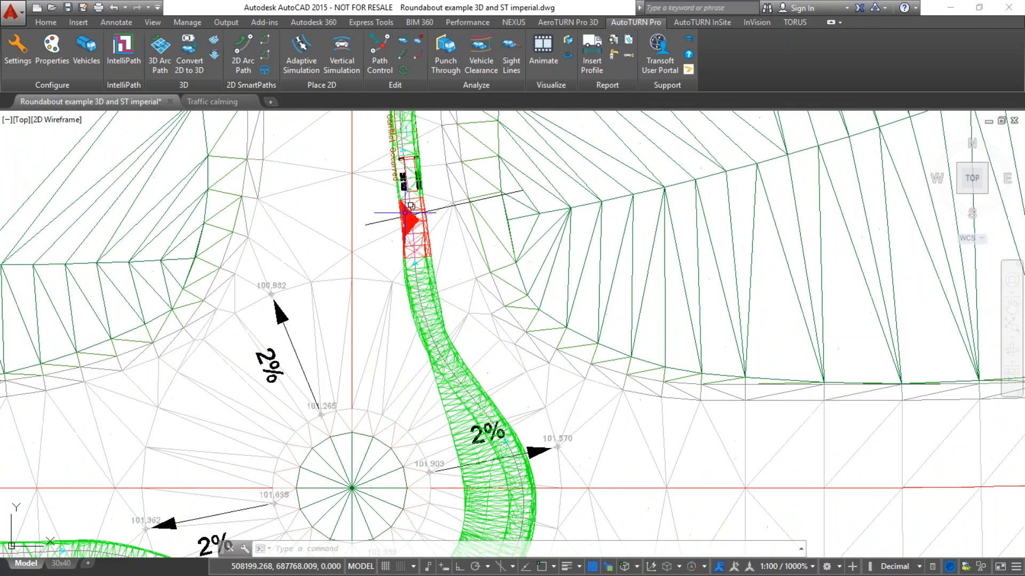
left_click(383, 221)
key("Delete")
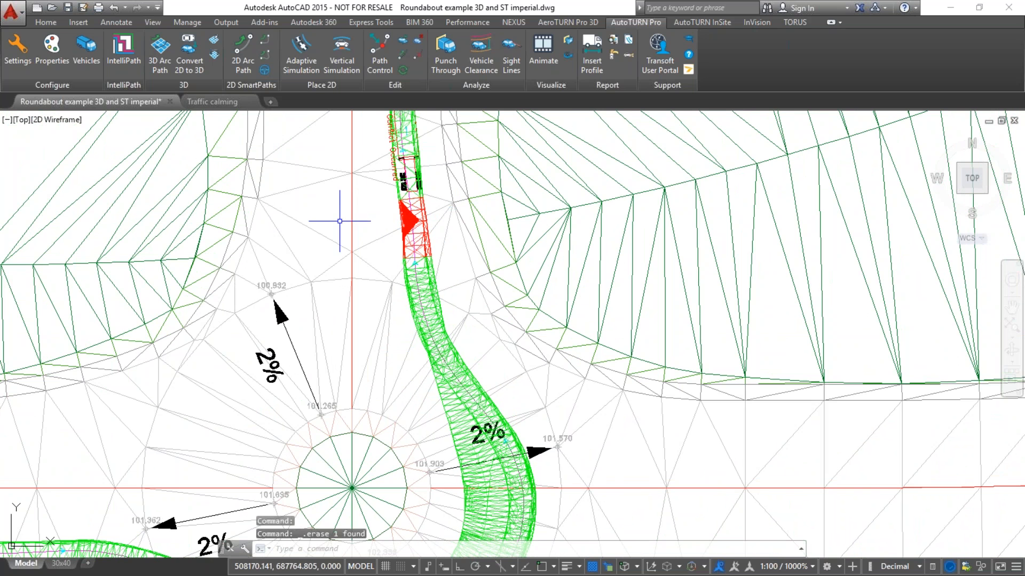
- Open the vehicle details of the Low-Boy Trailer 53 feet from the NCHRP REPORT 659 (US) library
middle_click_drag(403, 240, 396, 359)
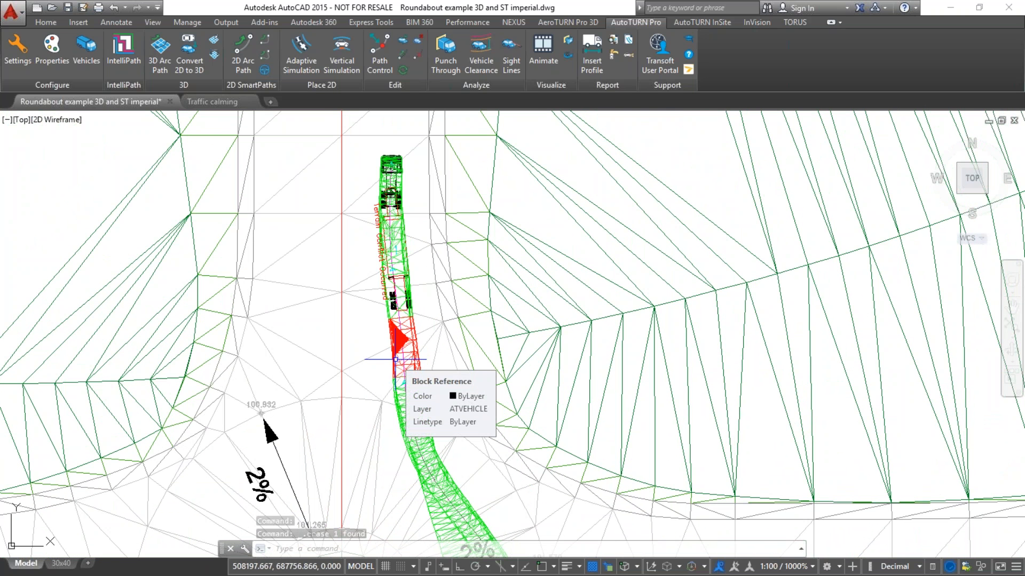
middle_click_drag(427, 398, 419, 334)
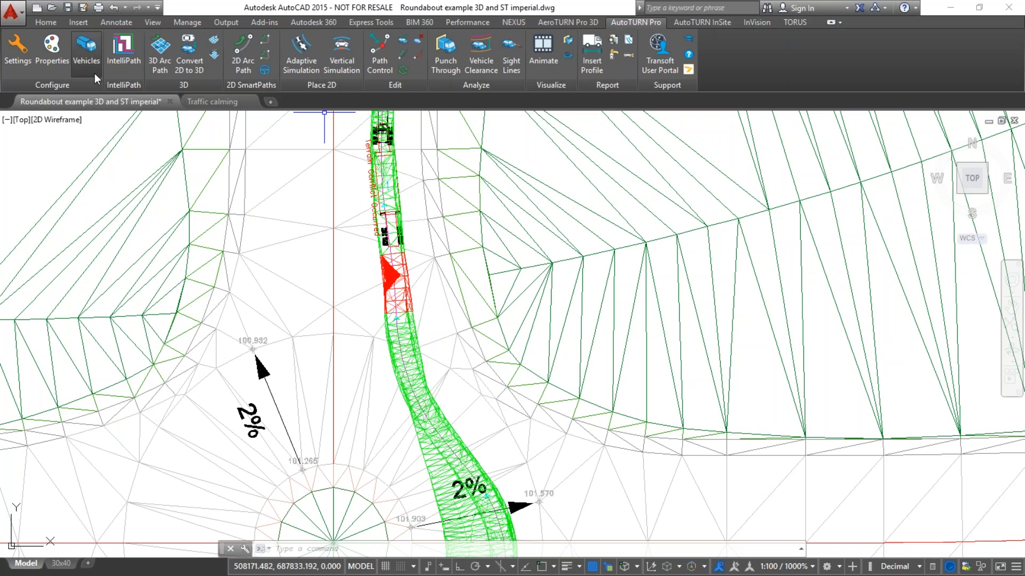
left_click(88, 54)
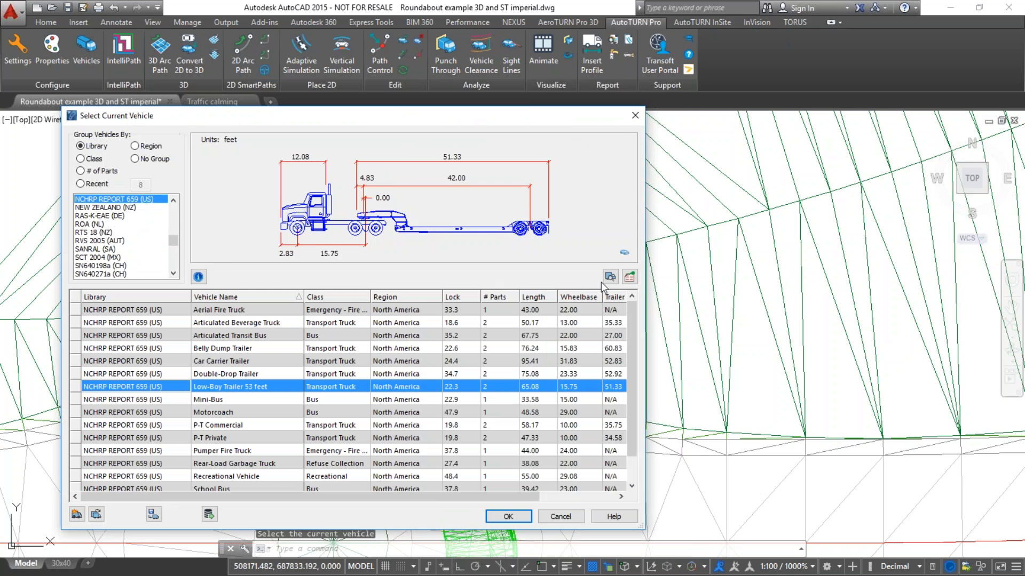
left_click(610, 276)
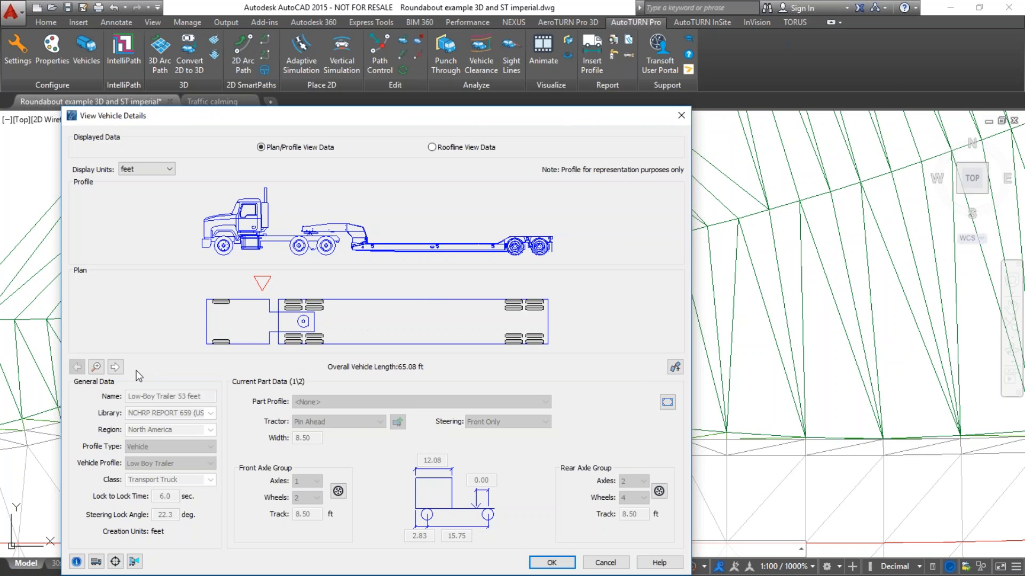
- Review the trailer part's data in the vehicle details and accept the Low-Boy Trailer 53 feet as the current vehicle
left_click(114, 366)
left_click_drag(381, 115, 385, 9)
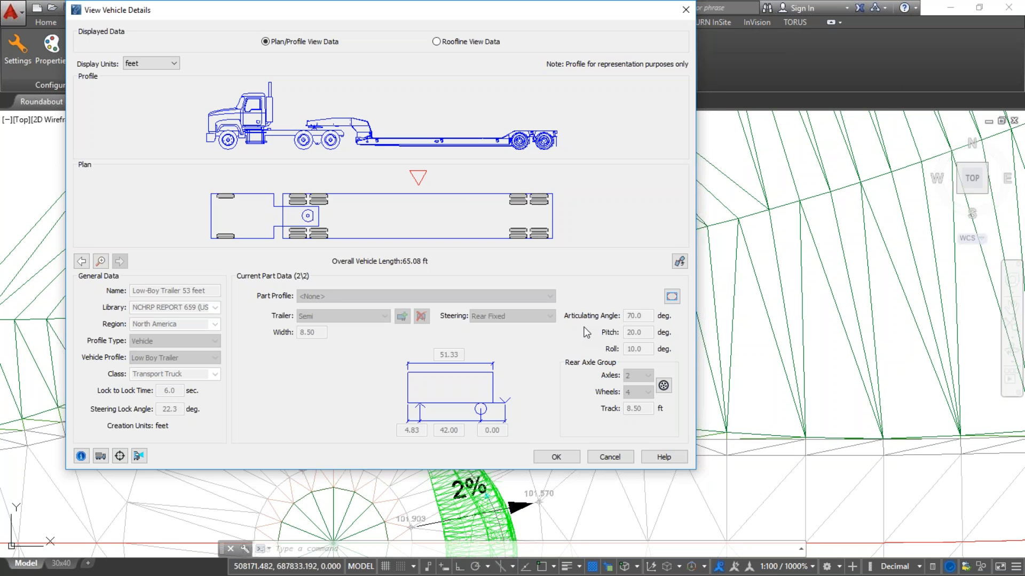
left_click(559, 458)
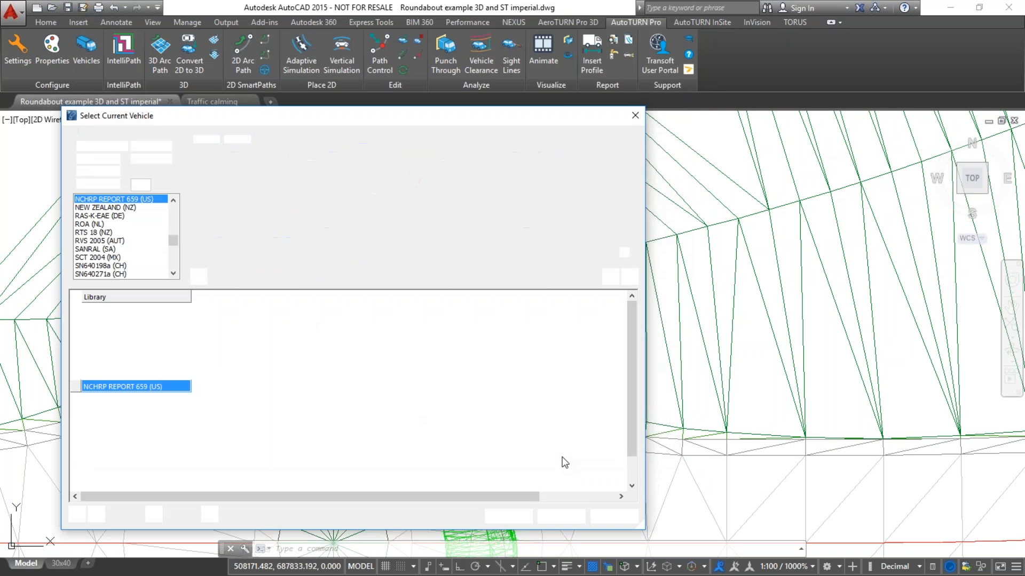
left_click(517, 518)
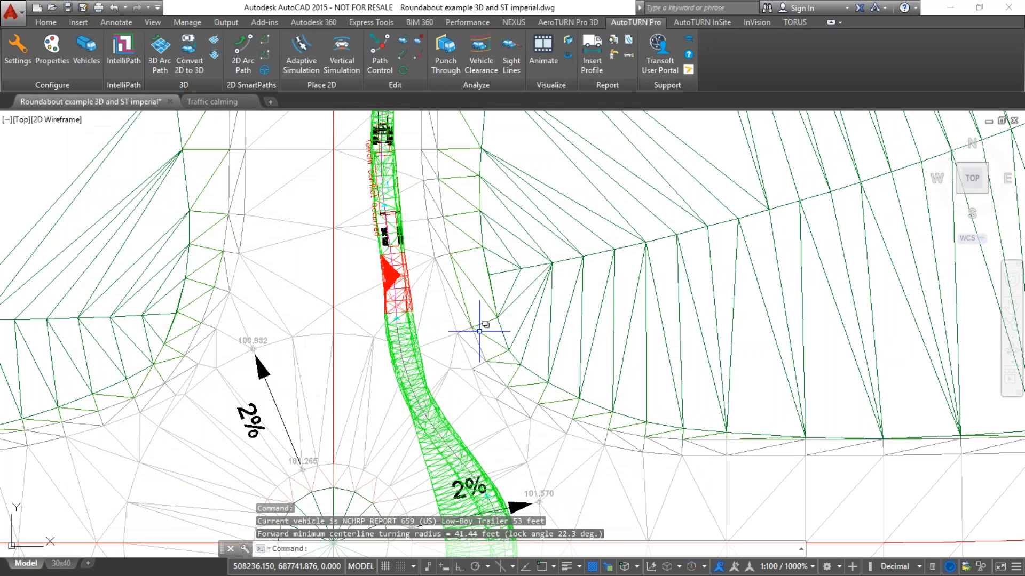
- Orbit the model to an oblique 3D view to examine the terrain conflict behind the low-boy trailer
middle_click_drag(479, 330, 424, 392)
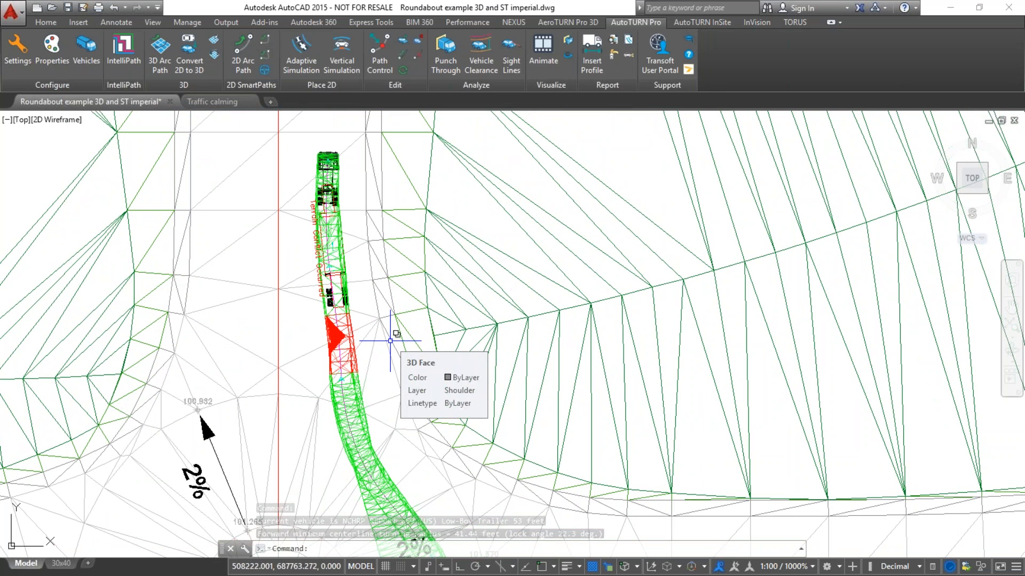
type("orbit")
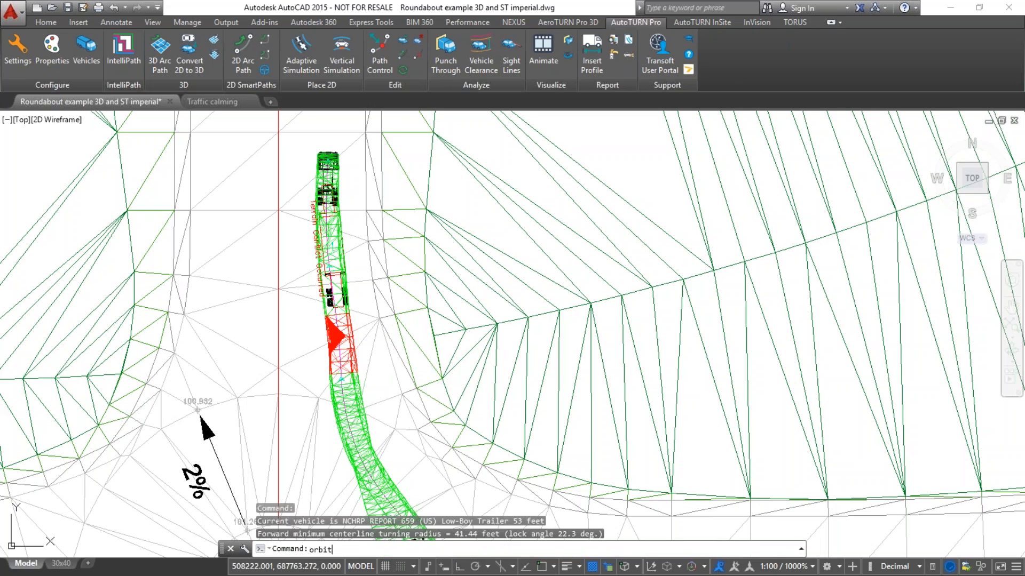
key("Return")
left_click_drag(381, 384, 277, 247)
middle_click_drag(325, 252, 596, 326)
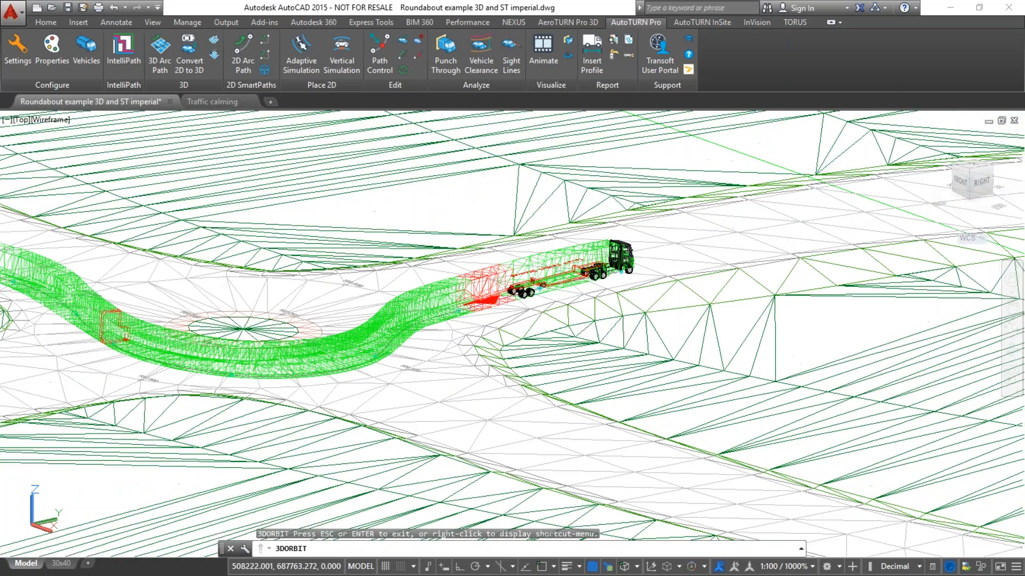
scroll(536, 316, "up", 4)
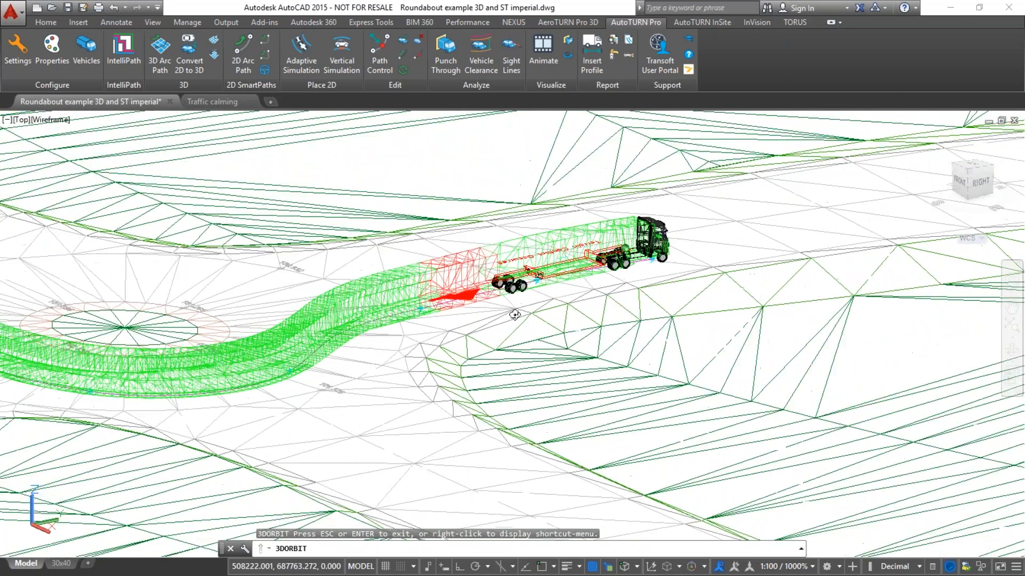
scroll(515, 315, "up", 5)
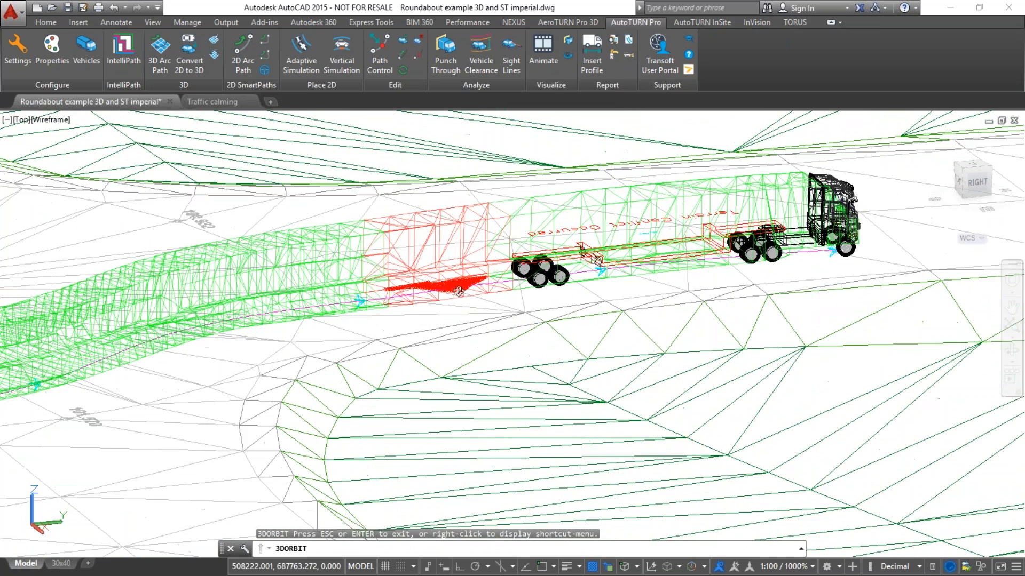
left_click_drag(464, 294, 496, 316)
right_click(503, 320)
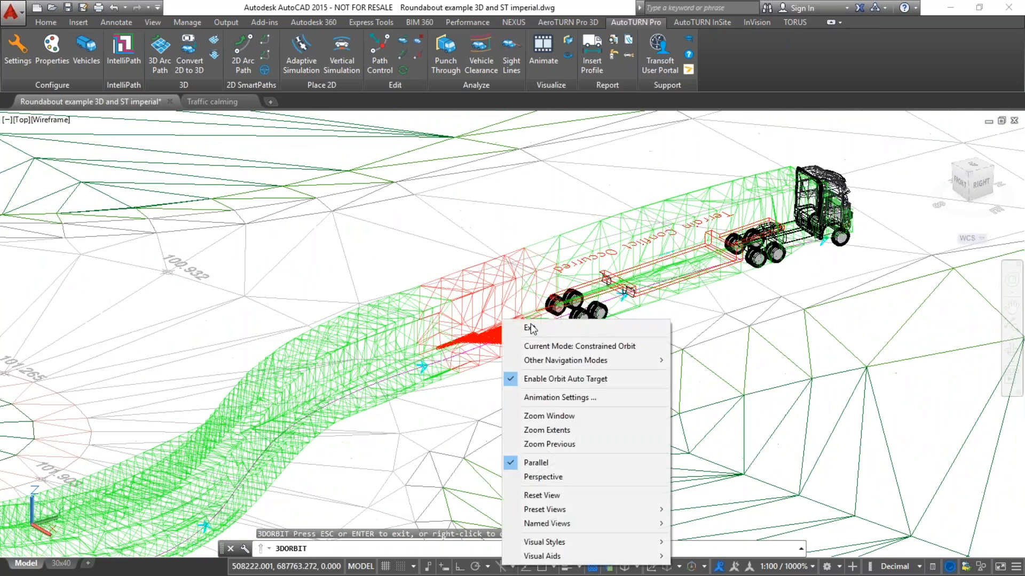
left_click(530, 328)
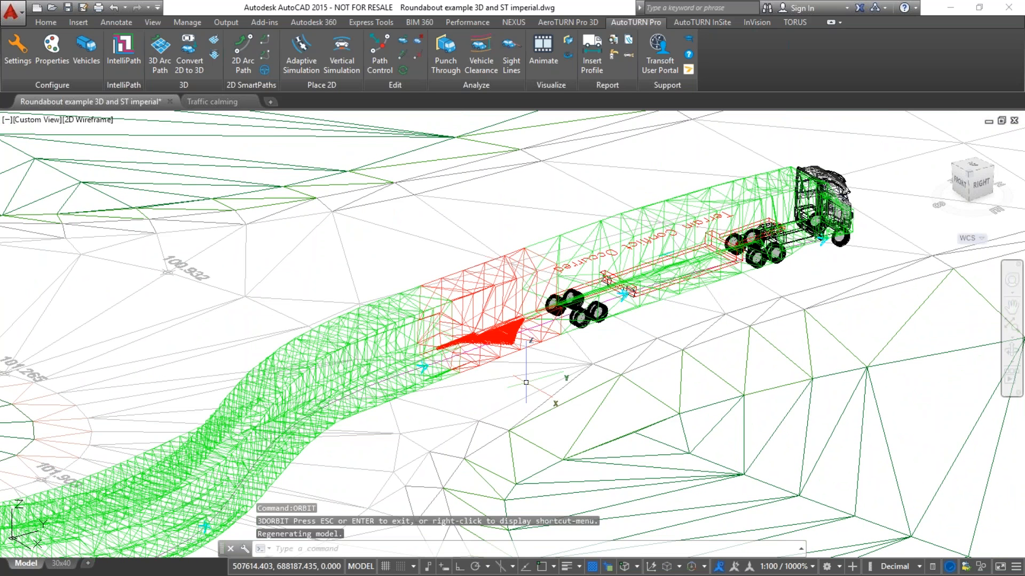
- Set the visual style to Realistic and show the vehicle's whole path around the roundabout
type("vs")
key("Return")
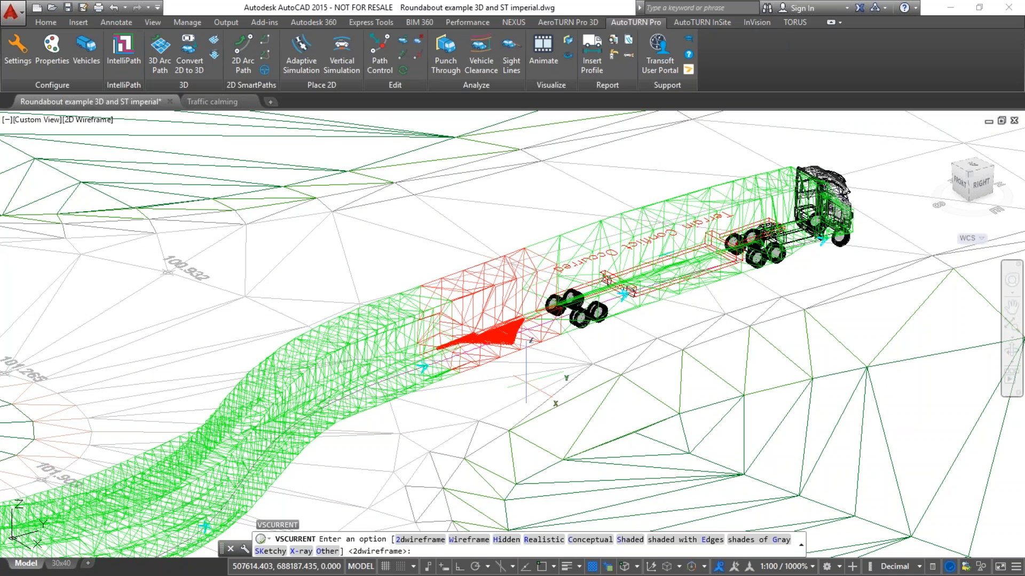
type("r")
key("Return")
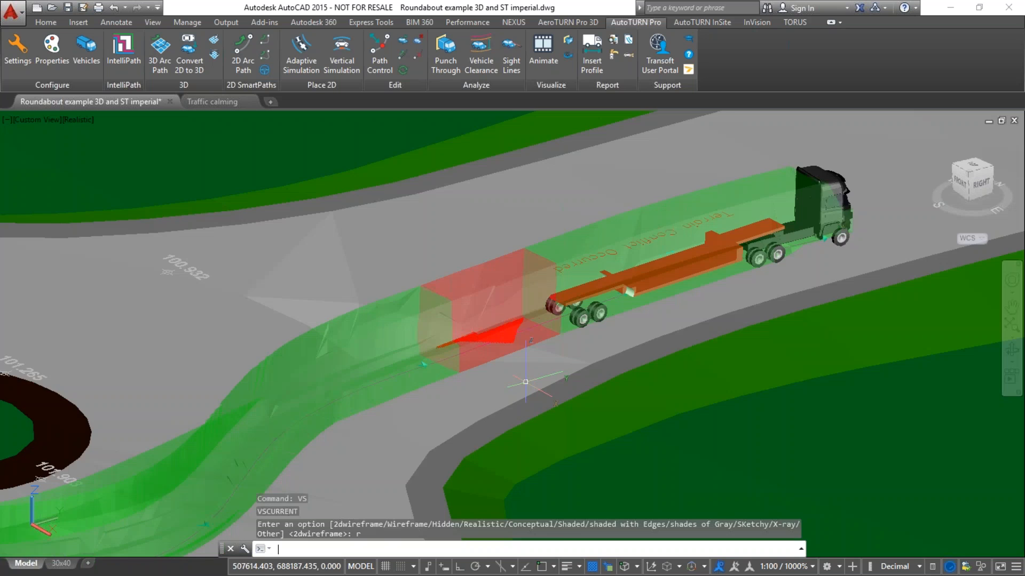
scroll(614, 288, "down", 3)
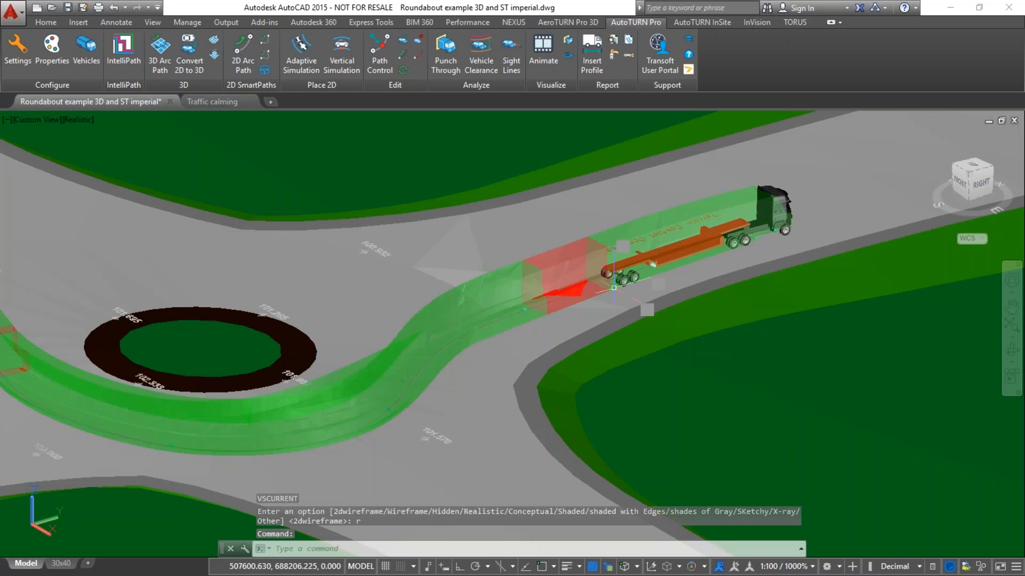
middle_click_drag(571, 305, 612, 293)
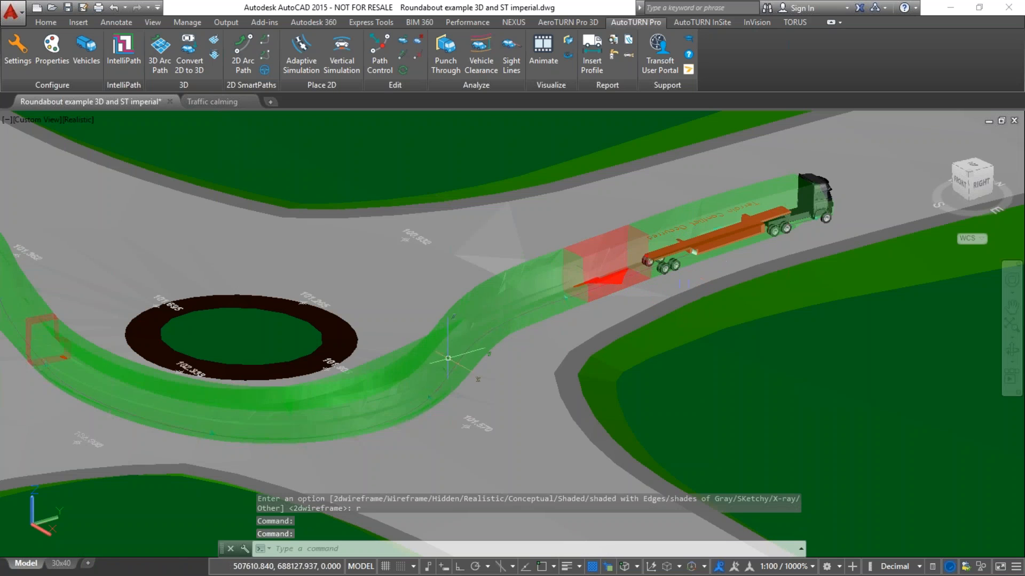
middle_click_drag(506, 352, 510, 351)
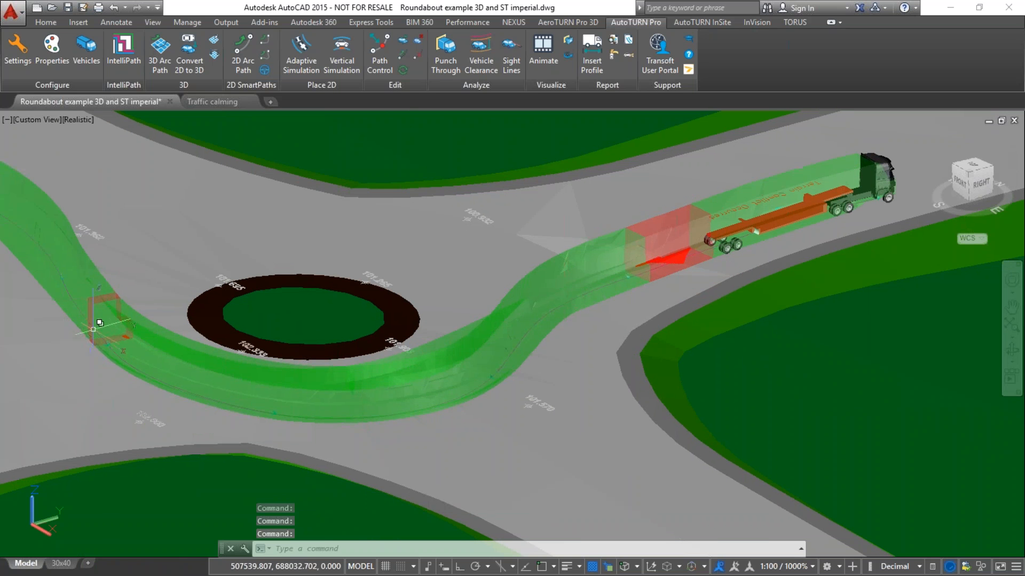
- Open the vehicle's animation controls and look through the available camera/target presets, keeping Current View
left_click(543, 51)
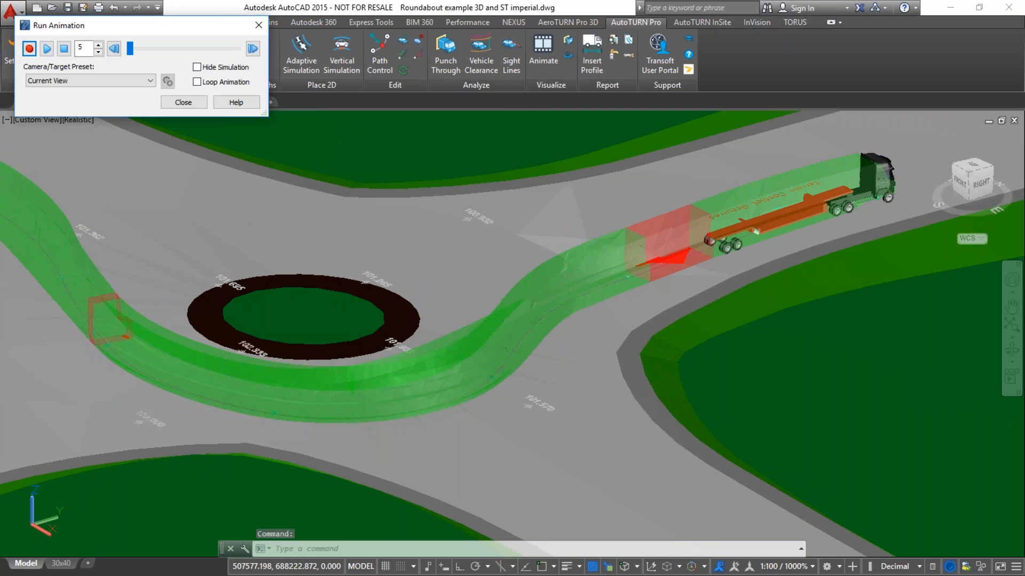
left_click_drag(108, 28, 346, 137)
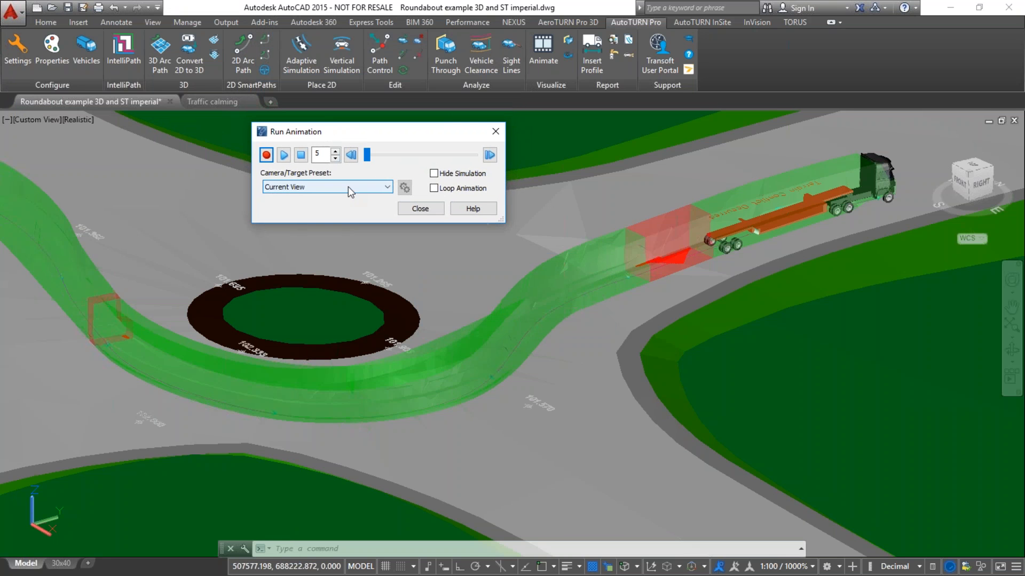
left_click(386, 188)
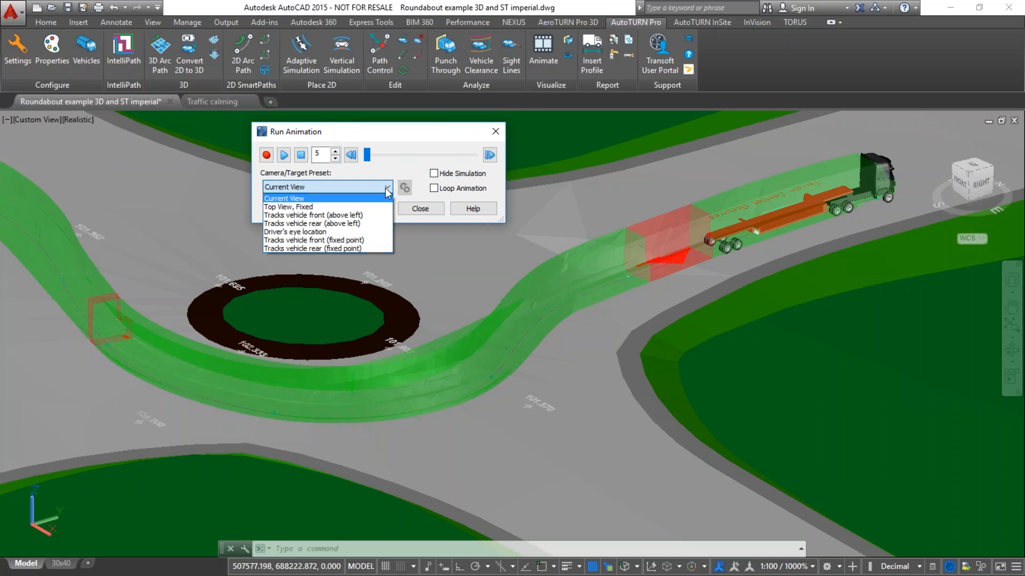
left_click(385, 188)
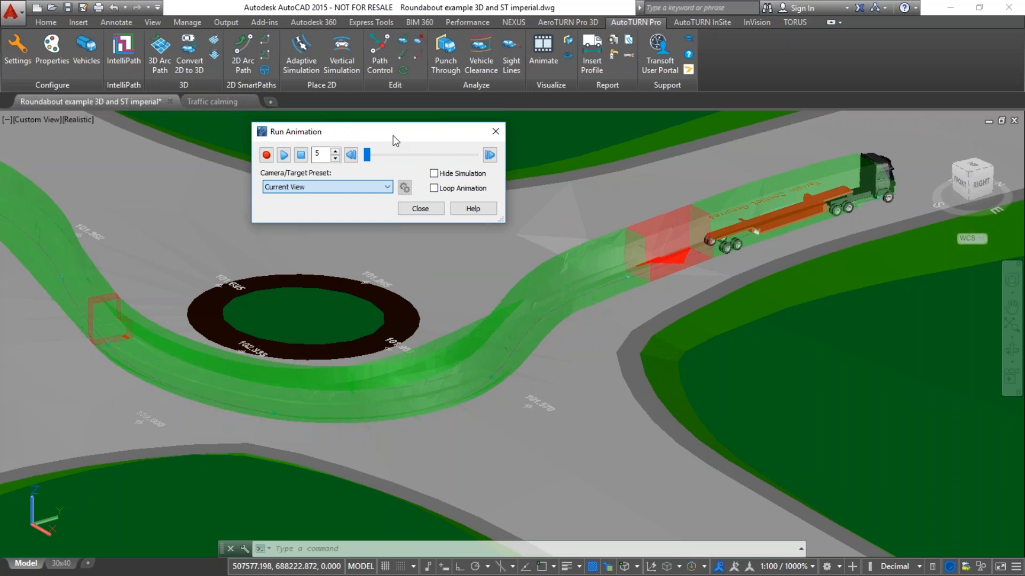
left_click(387, 188)
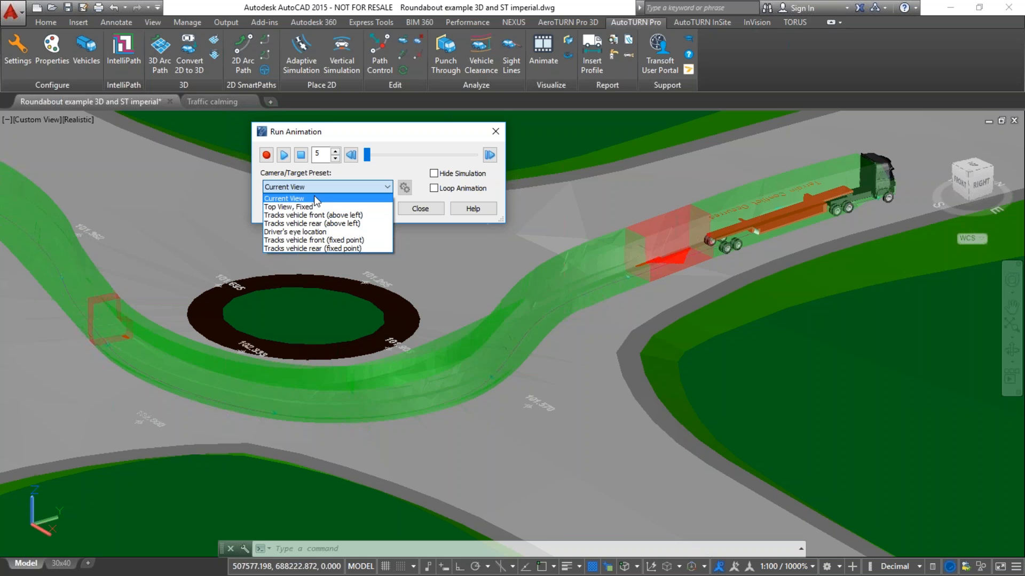
left_click(268, 158)
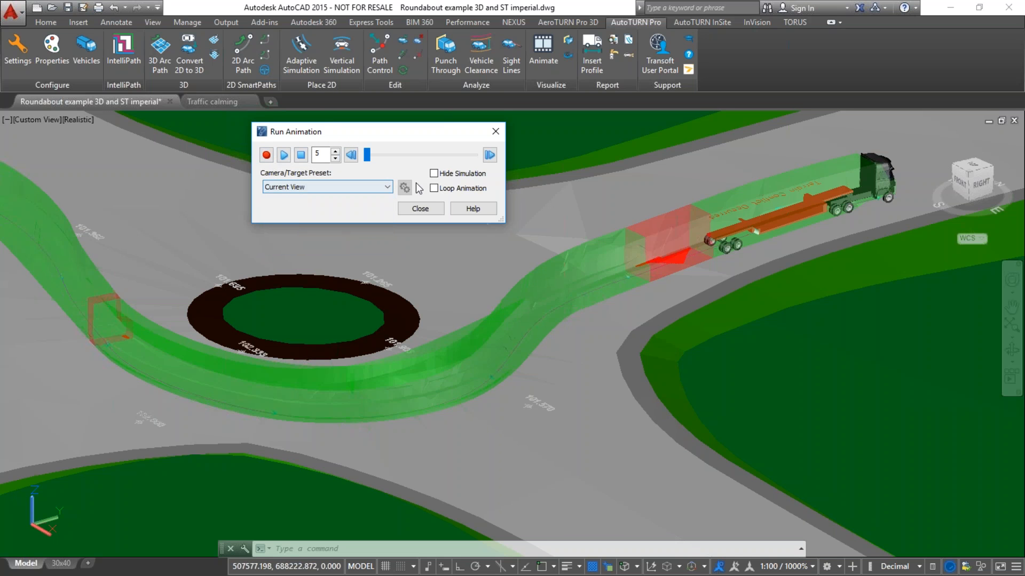
- Hide the simulation, set the camera preset to Driver's eye location and scrub the animation through to its end
left_click(434, 174)
left_click(388, 187)
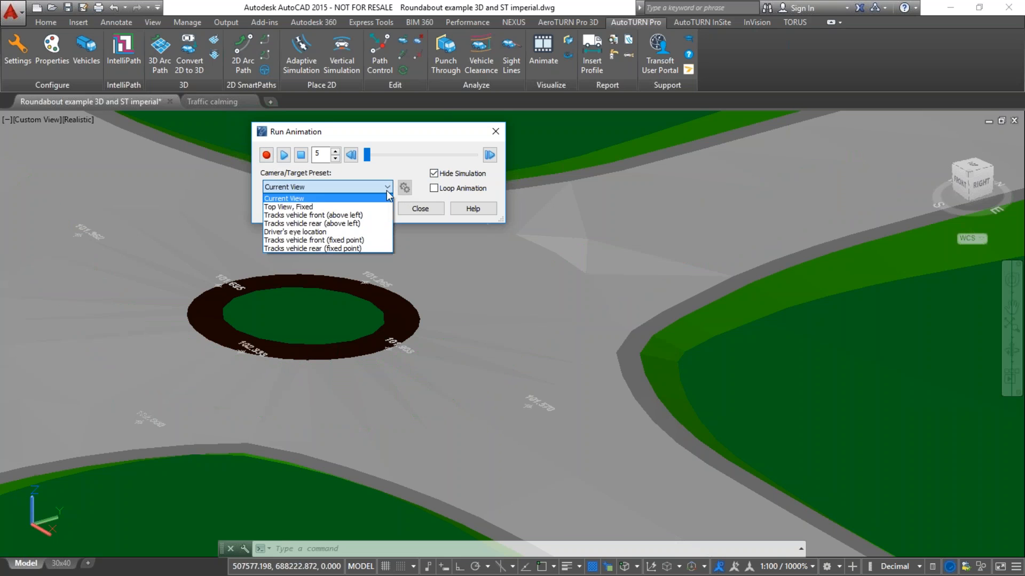
left_click(292, 231)
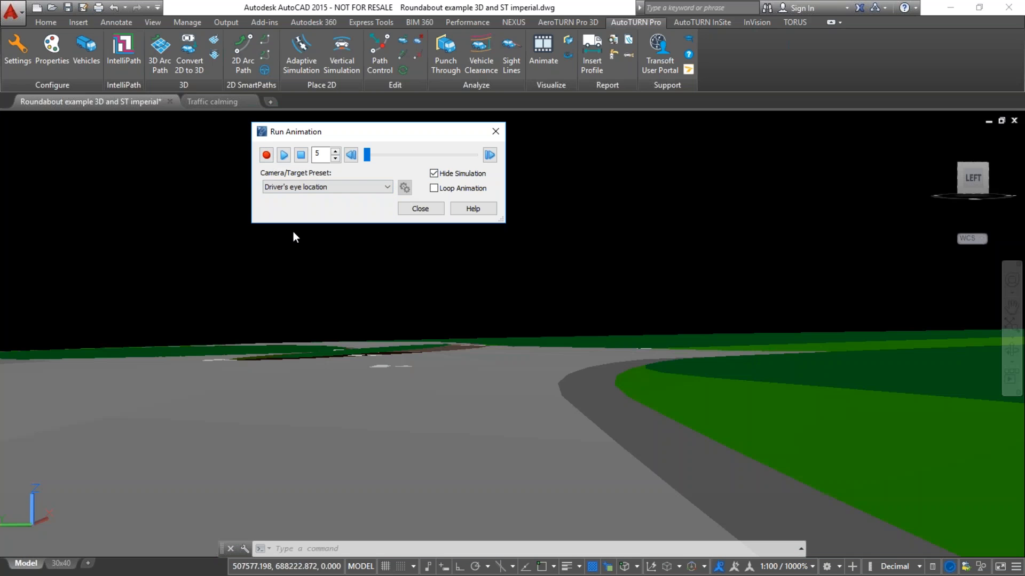
left_click_drag(367, 156, 486, 184)
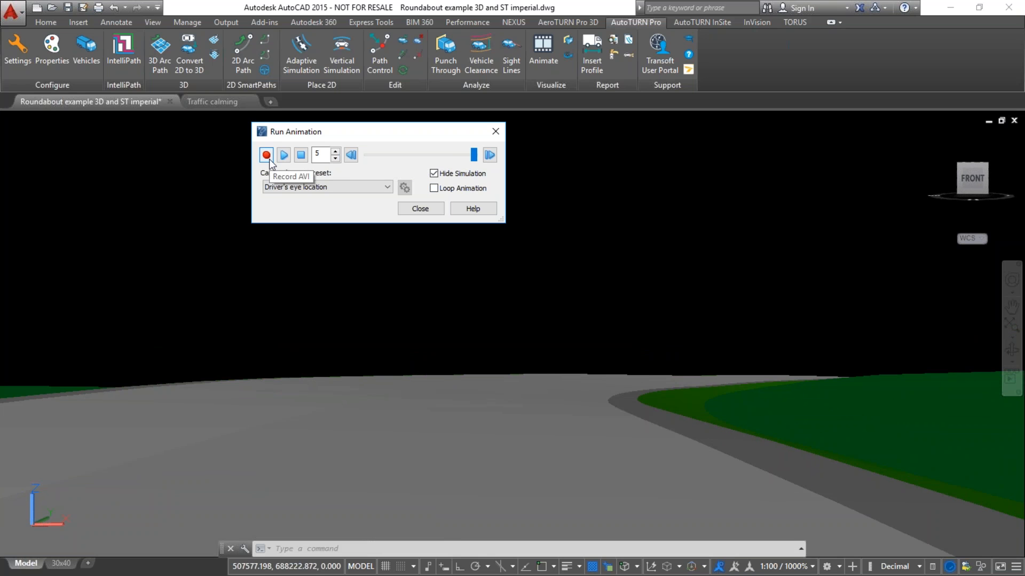
- Preview the animation with Top View, Fixed and with Tracks vehicle front (above left), scrub back along the path, and close the animation
left_click(312, 187)
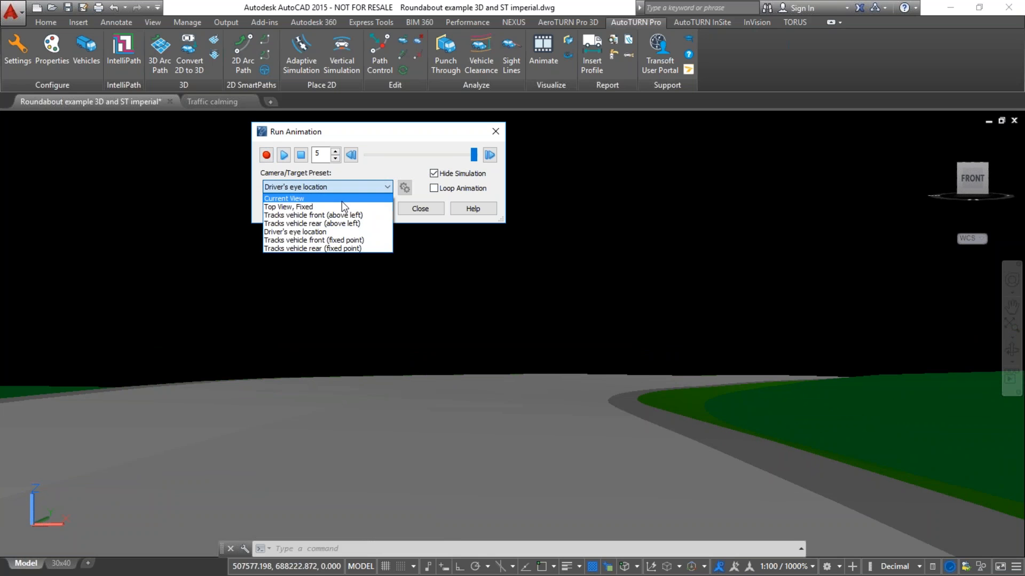
left_click(310, 207)
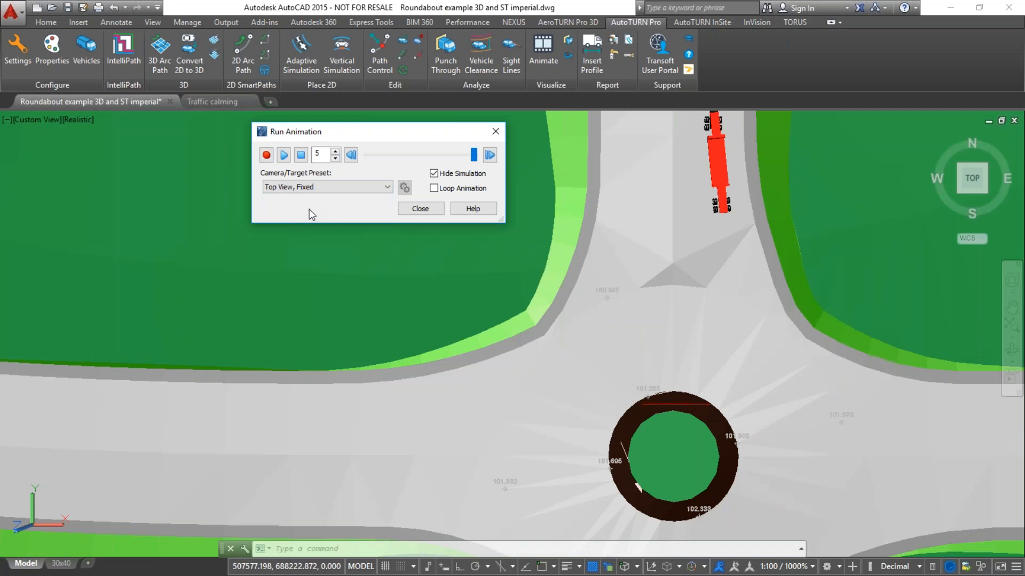
left_click(353, 190)
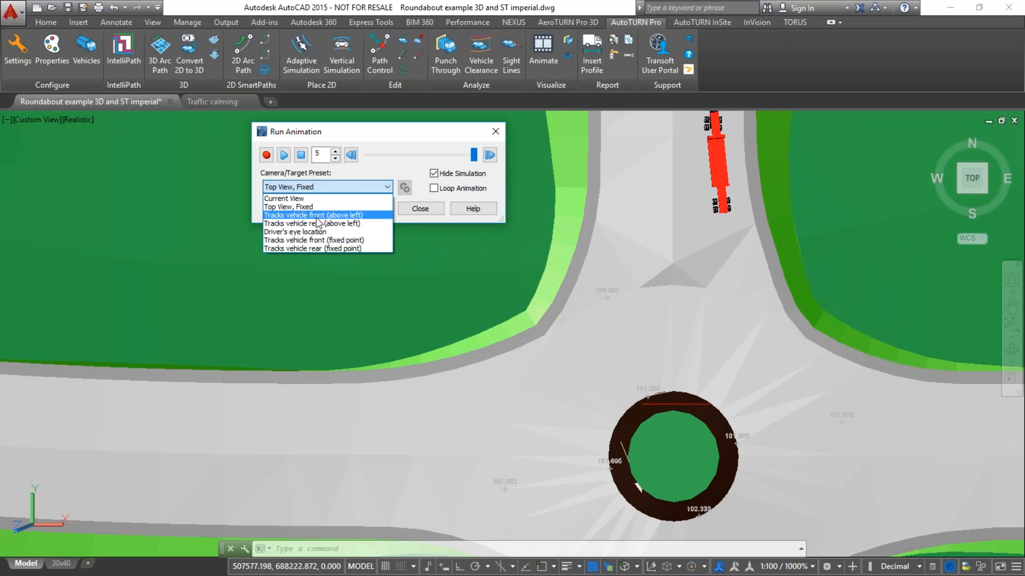
left_click(316, 216)
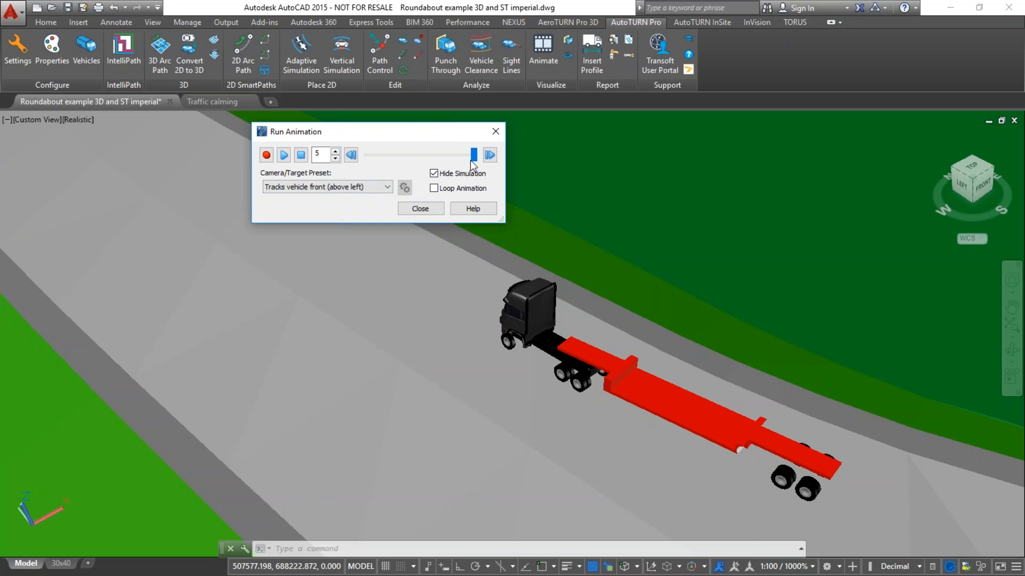
mouse_move(473, 159)
left_mouse_down()
mouse_move(370, 159)
mouse_move(439, 162)
left_mouse_up()
left_click(420, 210)
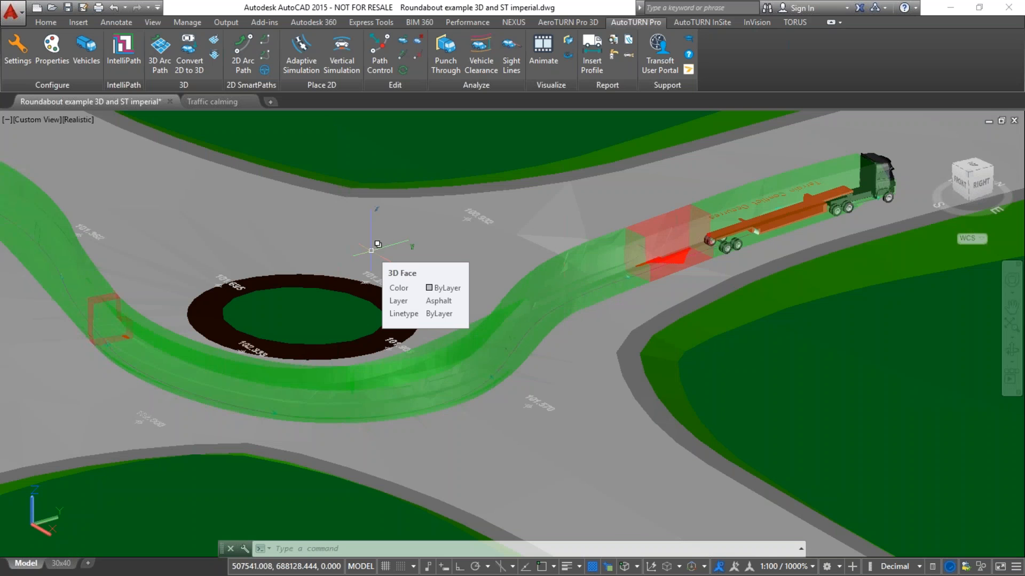
- Set the visual style back to 2dwireframe
type("vs")
key("Return")
type("2")
key("Return")
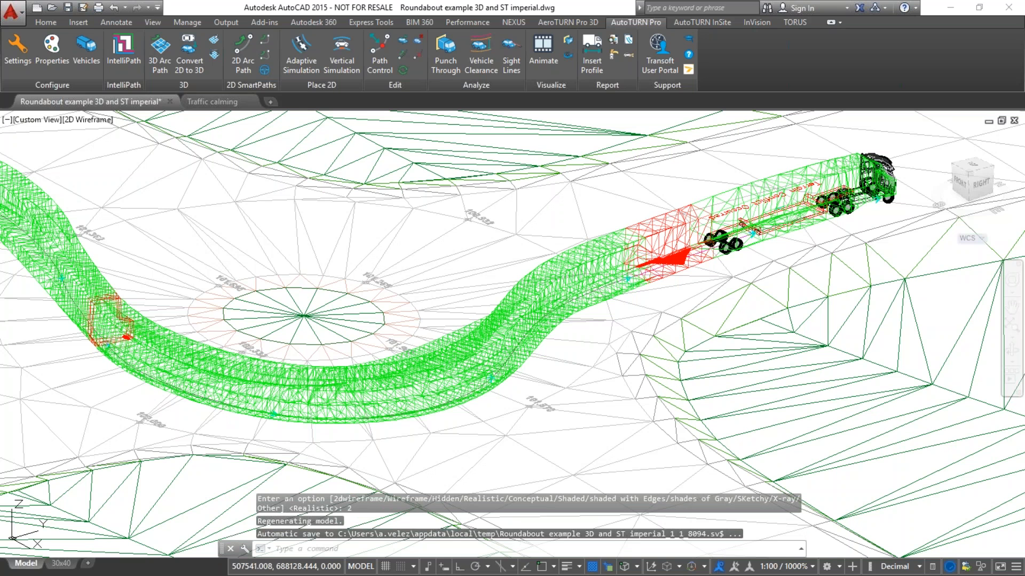
- Restore the top view with north up and examine the red terrain conflict on the path north of the roundabout
left_click(976, 168)
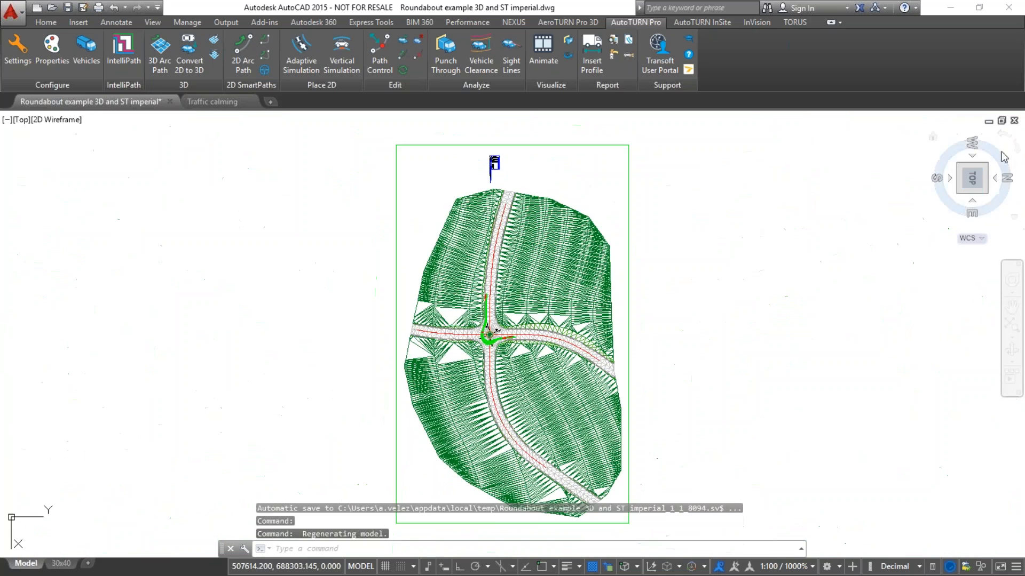
left_click(1005, 138)
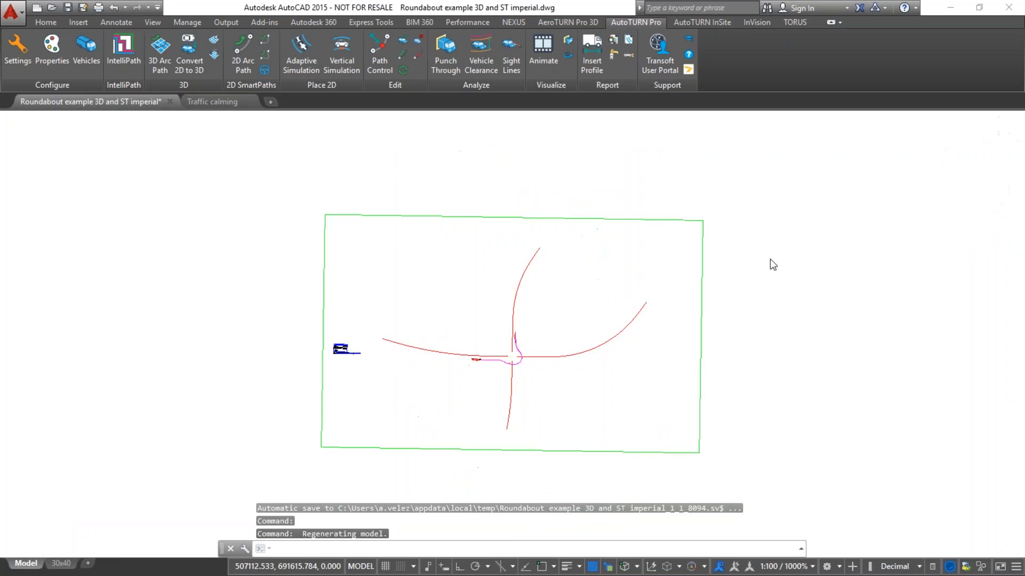
scroll(475, 351, "up", 10)
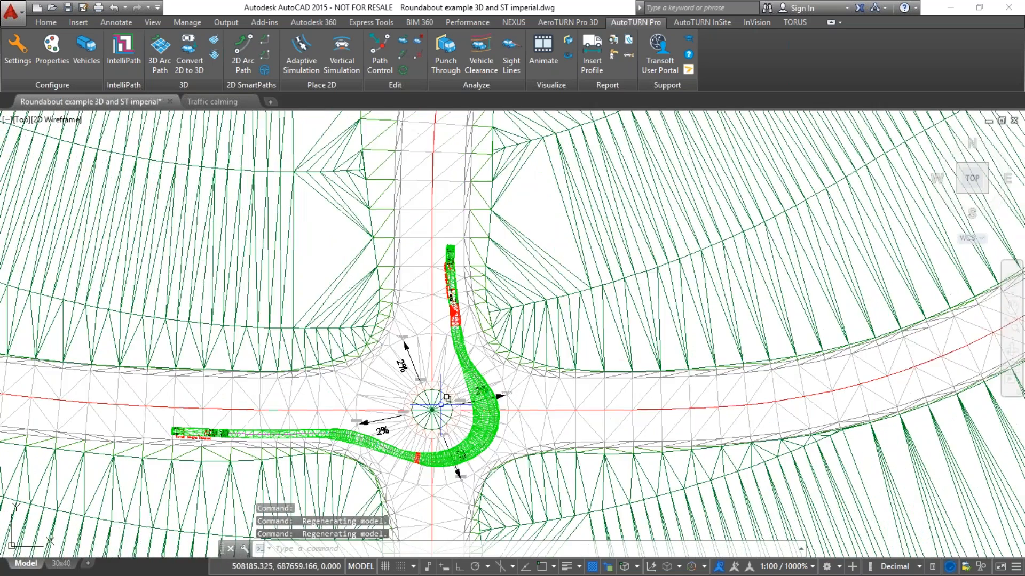
scroll(446, 350, "up", 6)
middle_click_drag(451, 288, 383, 352)
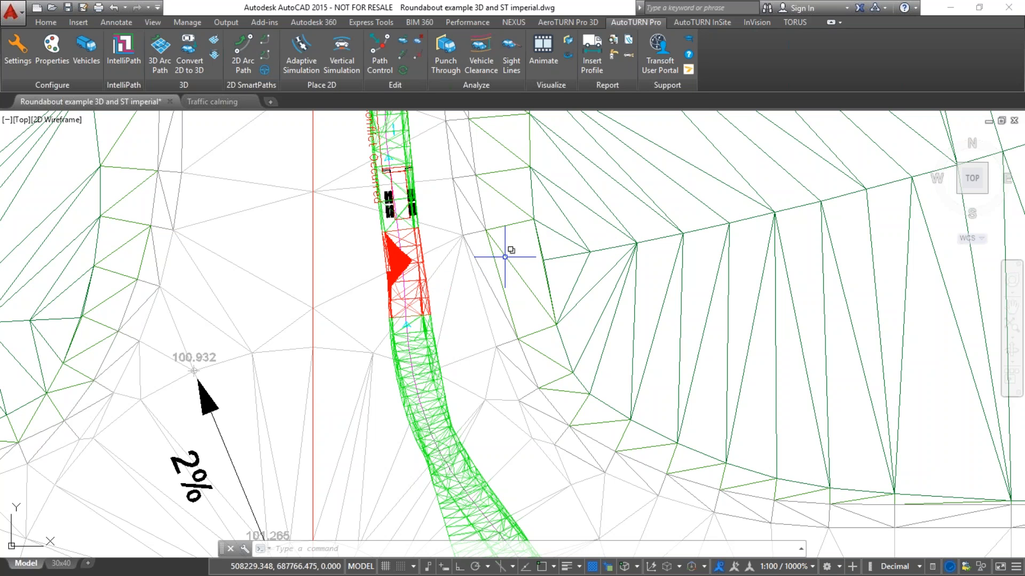
mouse_move(505, 257)
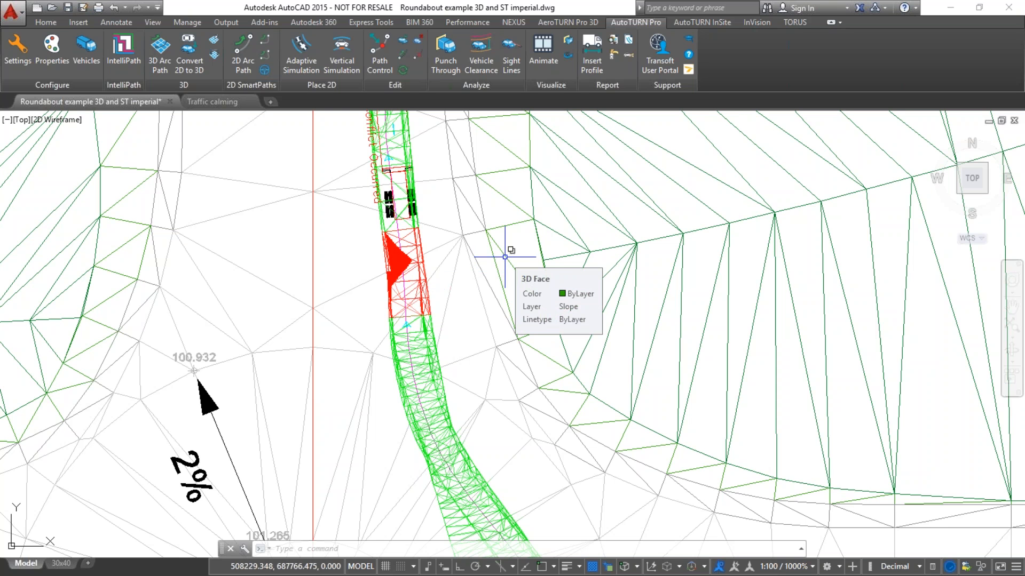
- Draw a straight line across the vehicle path through the red terrain conflict north of the roundabout
type("l")
key("Return")
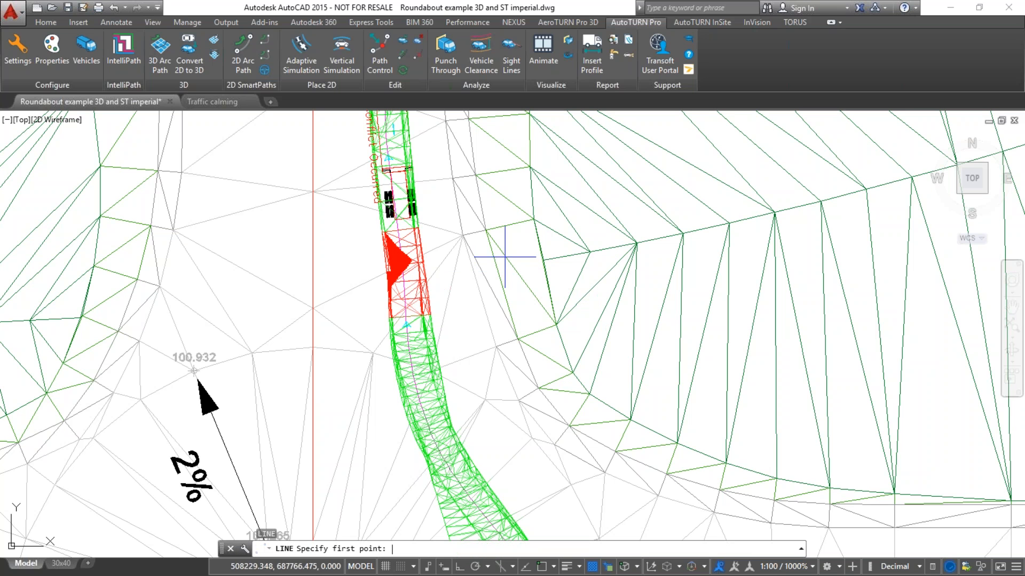
left_click(347, 271)
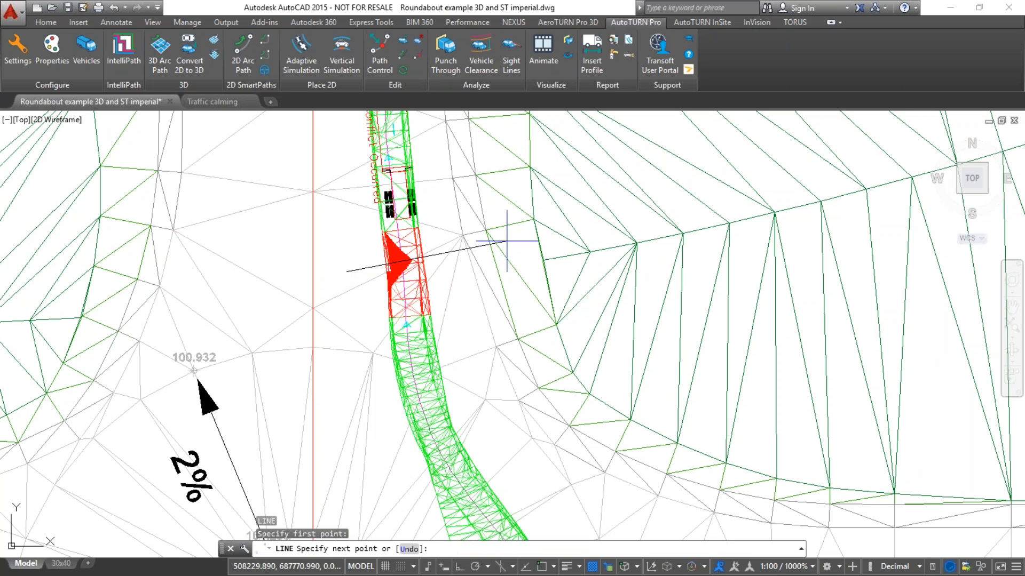
left_click(509, 247)
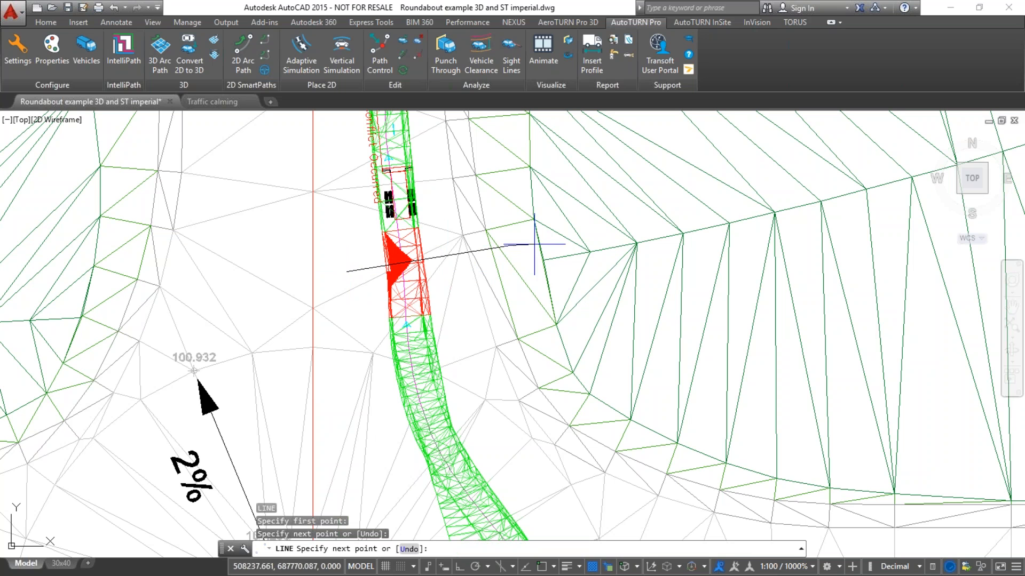
right_click(533, 244)
left_click(565, 252)
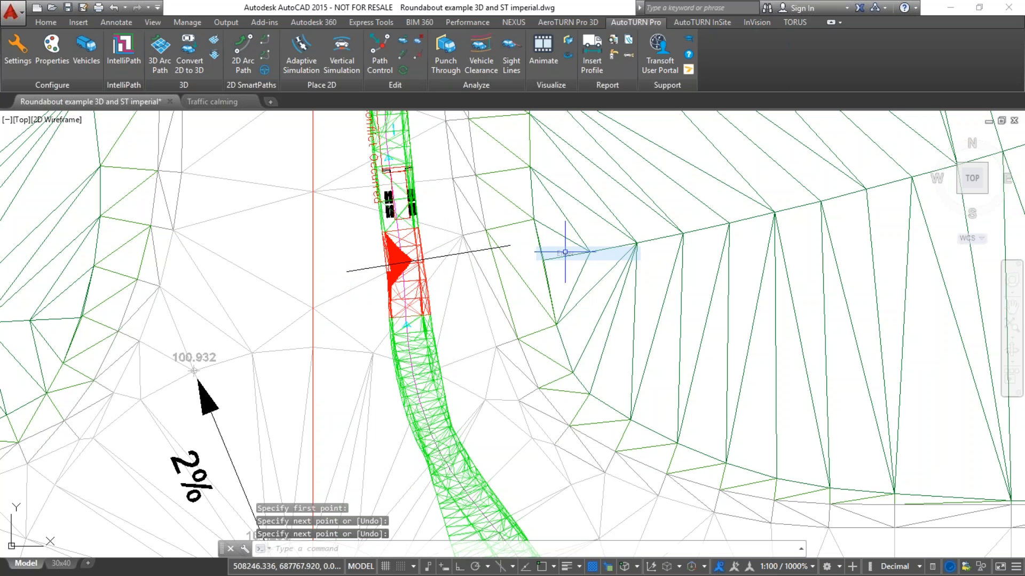
- Create a Punch Through report from the 3D simulation and the line across the conflict, placed in the empty area east of the terrain
left_click(447, 62)
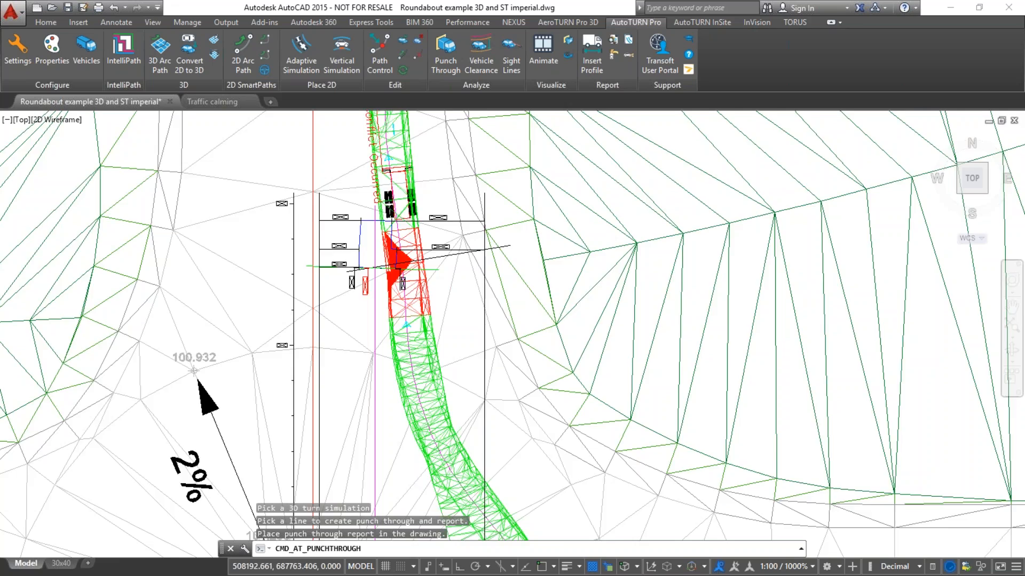
scroll(355, 266, "down", 6)
scroll(564, 261, "up", 4)
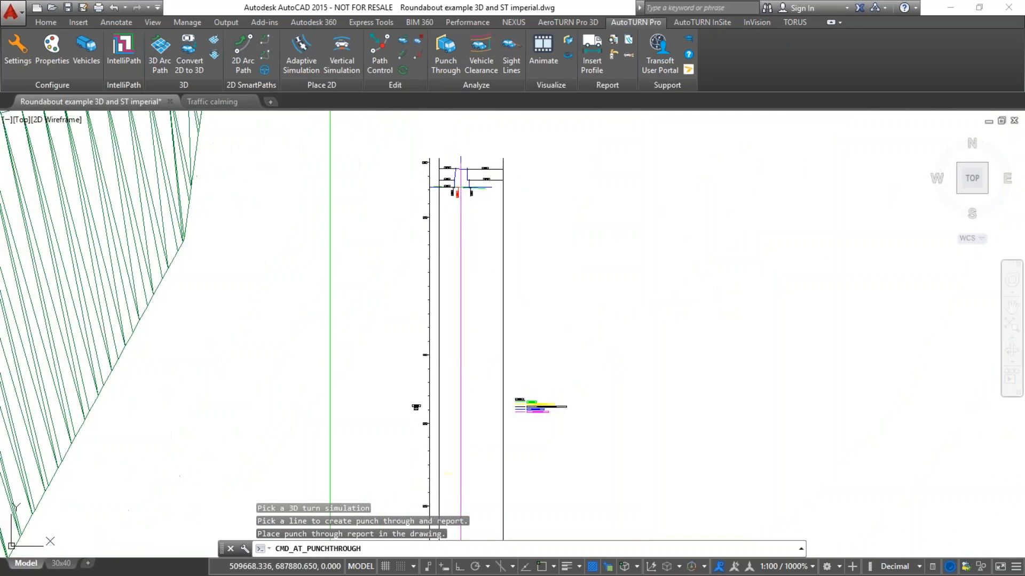
left_click(445, 181)
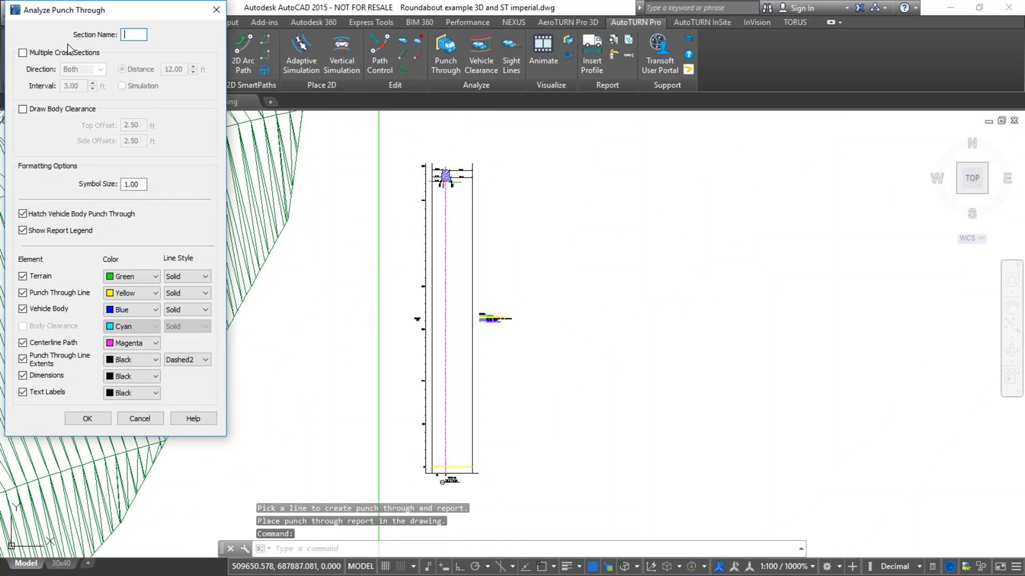
- Turn on Multiple Cross Sections for the punch through report, with direction Both, distance 12.00 ft and interval 3.00 ft, and apply the settings
left_click(21, 55)
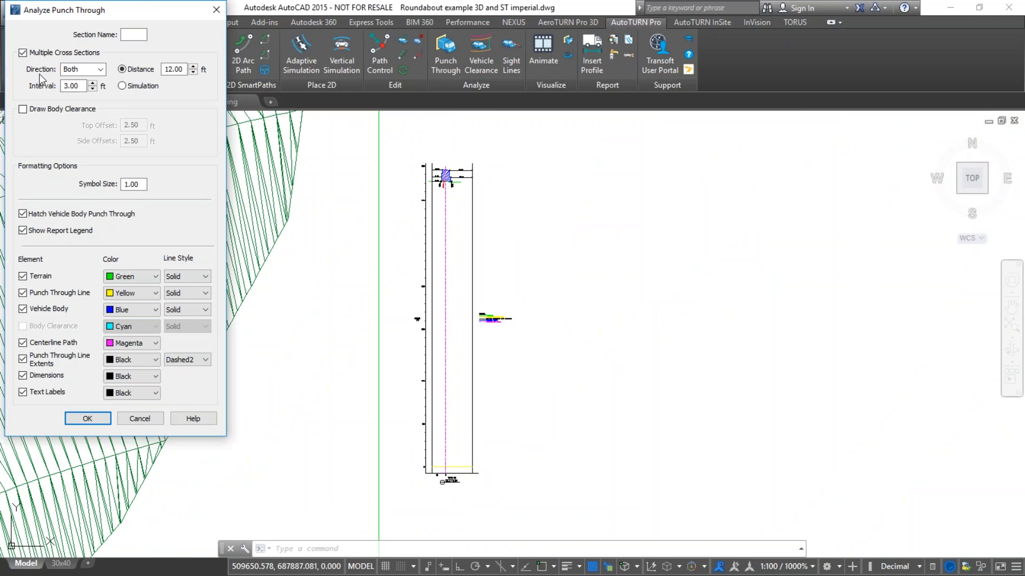
left_click(75, 86)
left_click(83, 419)
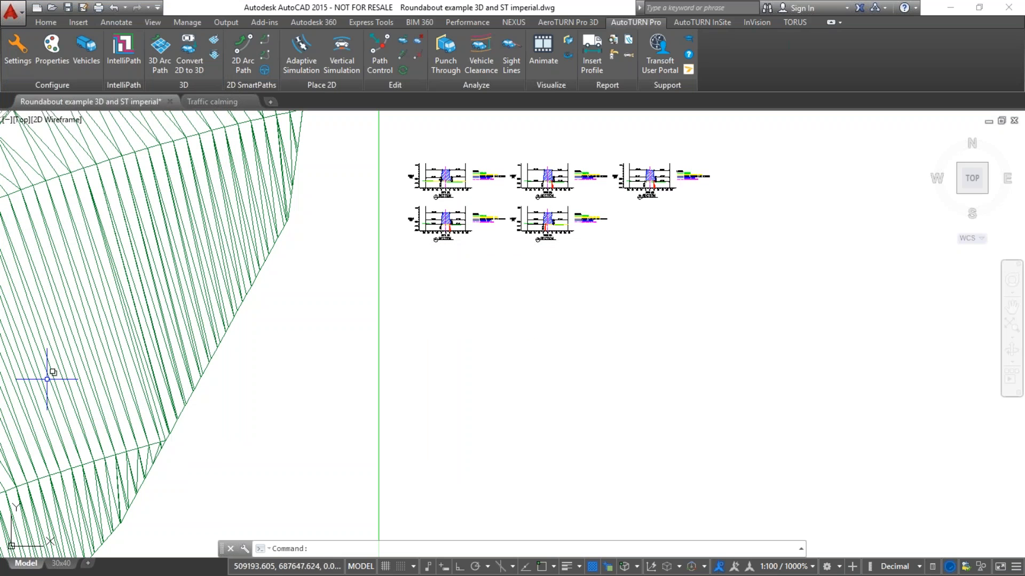
- Compare the placed section reports with the numbered section markers crossing the red conflict on the path
middle_click_drag(212, 265, 538, 332)
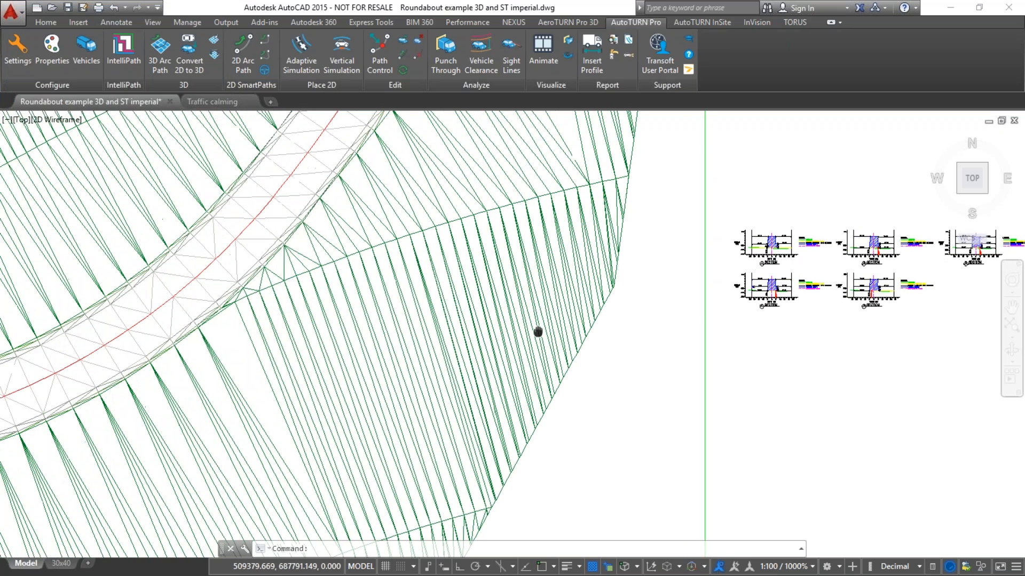
middle_click_drag(798, 351, 420, 329)
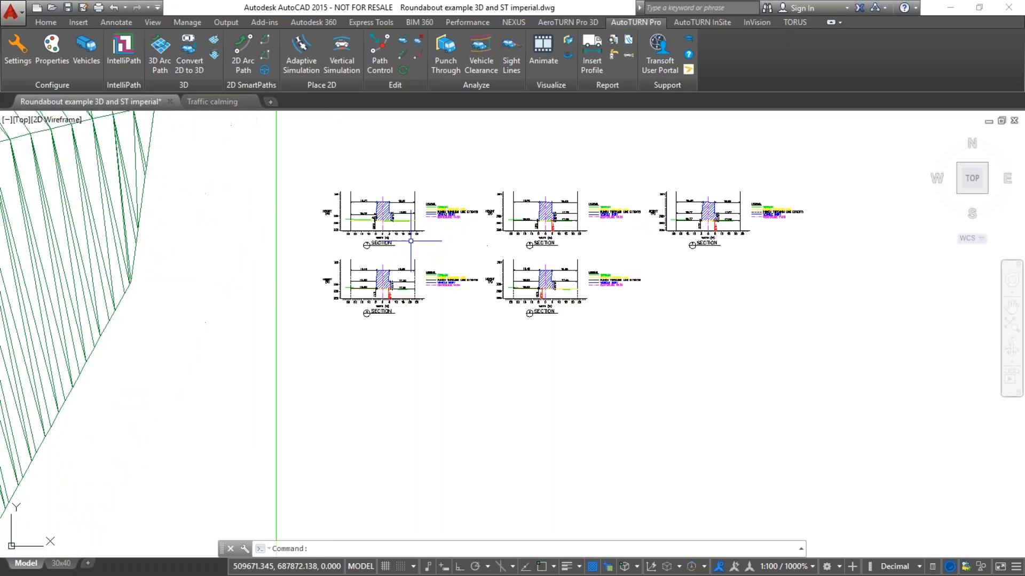
scroll(415, 255, "down", 2)
middle_click_drag(58, 426, 683, 279)
scroll(240, 144, "up", 2)
scroll(240, 144, "up", 5)
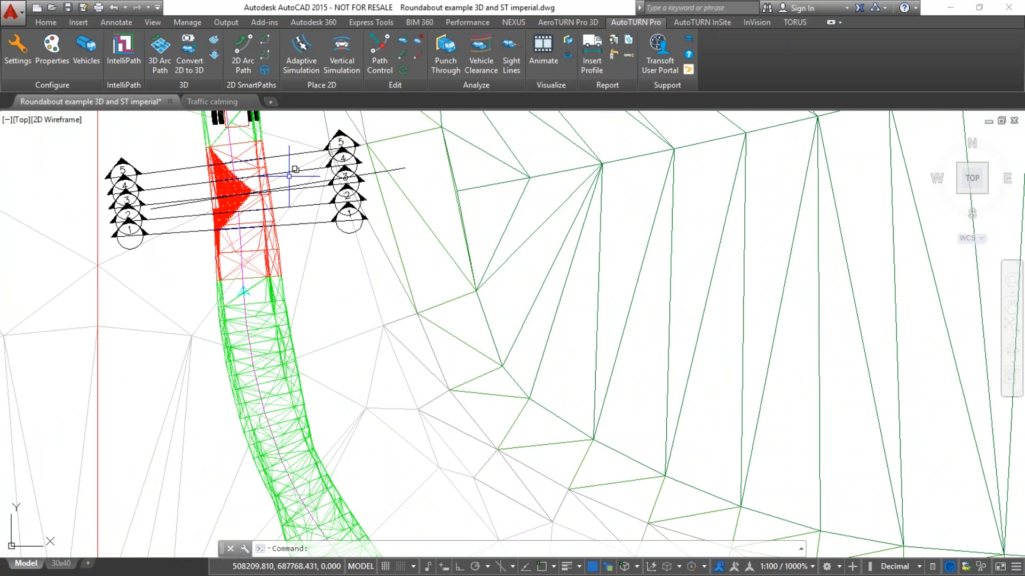
middle_click_drag(291, 164, 268, 277)
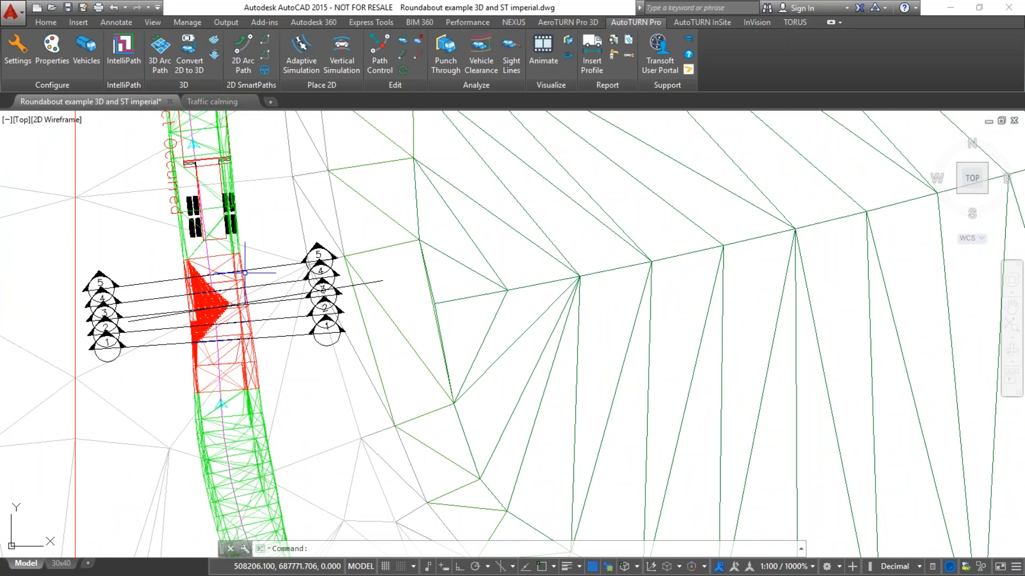
- Return to the section reports and examine the clearance between the vehicle body and terrain in section 1
scroll(232, 302, "down", 8)
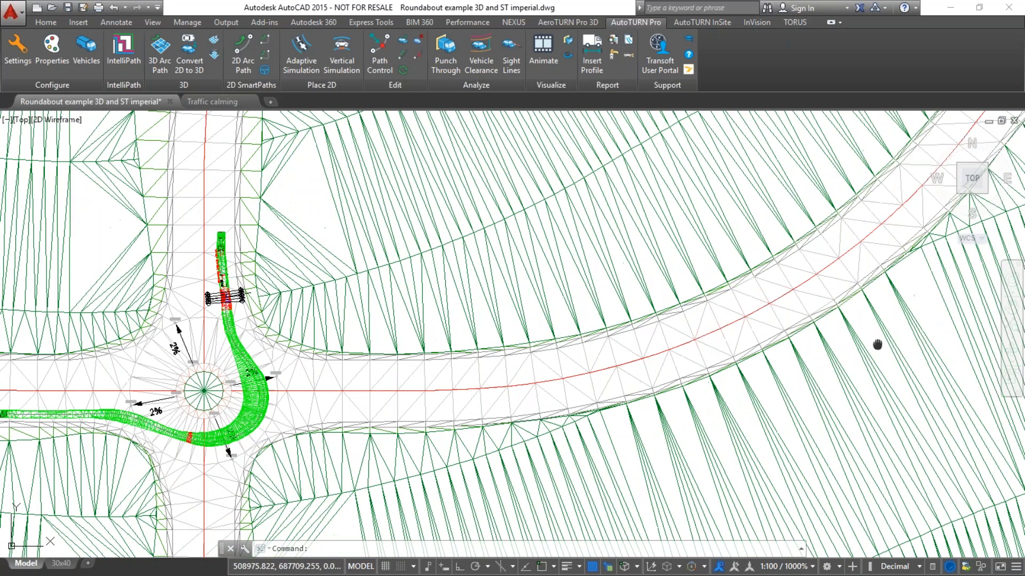
middle_click_drag(876, 343, 73, 336)
middle_click_drag(610, 270, 204, 334)
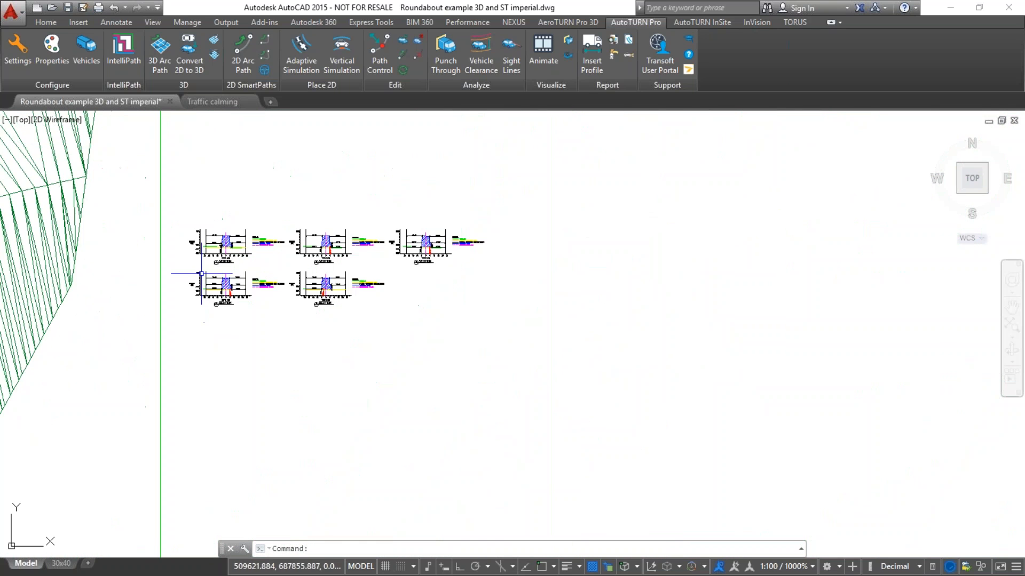
scroll(197, 272, "up", 6)
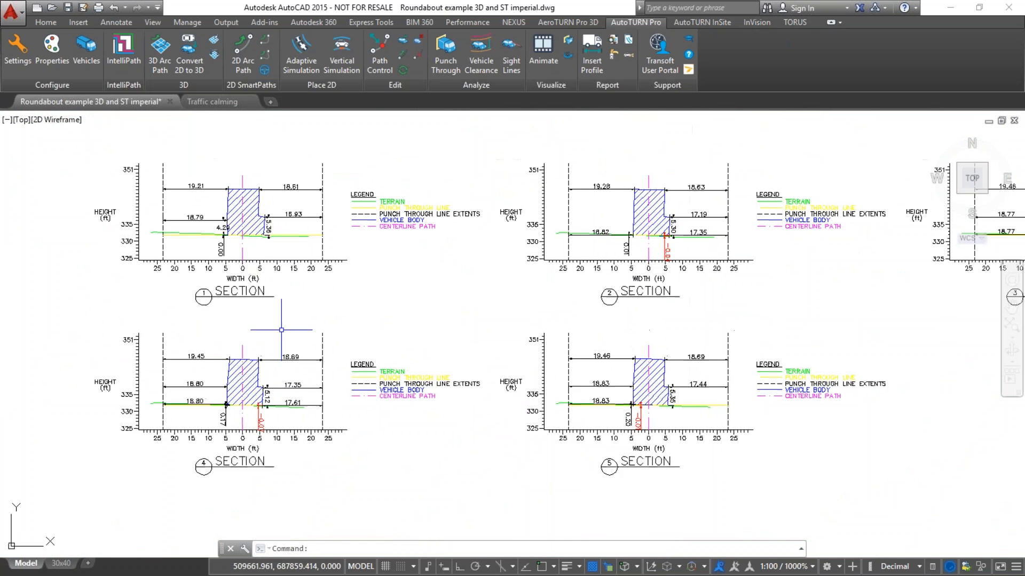
scroll(324, 149, "up", 3)
scroll(324, 150, "up", 1)
scroll(215, 243, "up", 2)
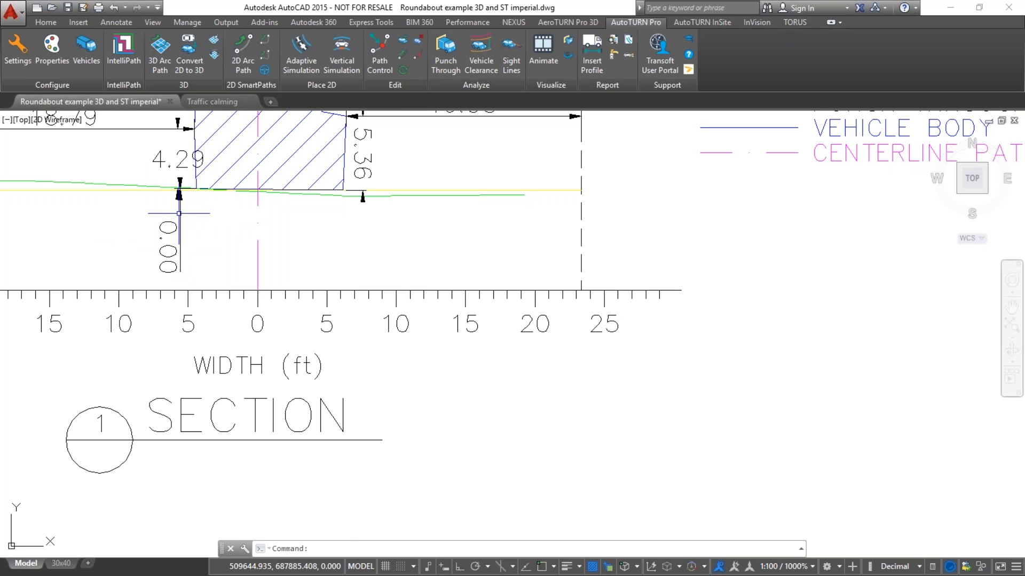
scroll(181, 190, "up", 2)
middle_click_drag(207, 183, 207, 248)
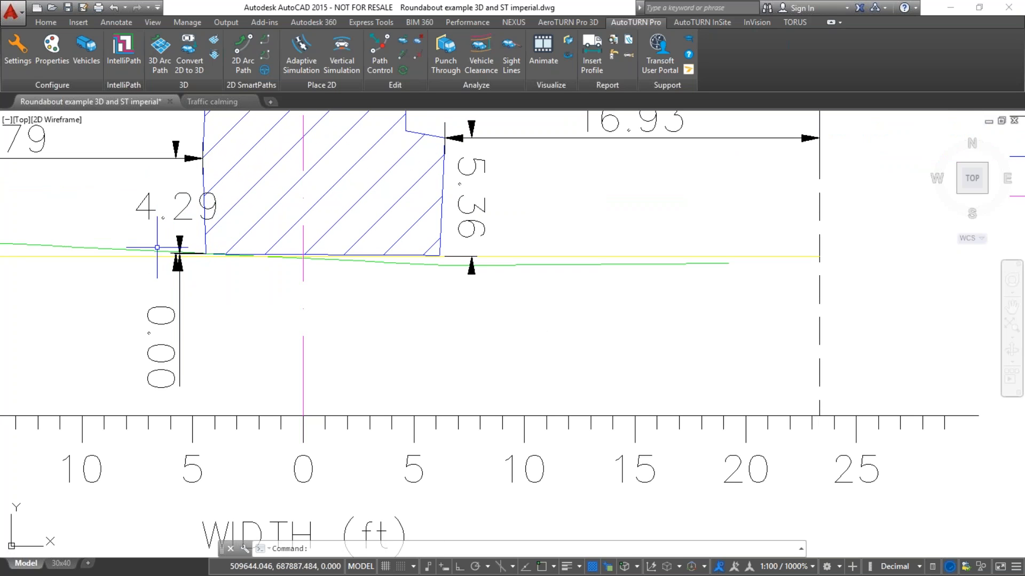
- Examine the red conflict dimensions beneath the vehicle body in sections 2 and 3
scroll(158, 257, "down", 6)
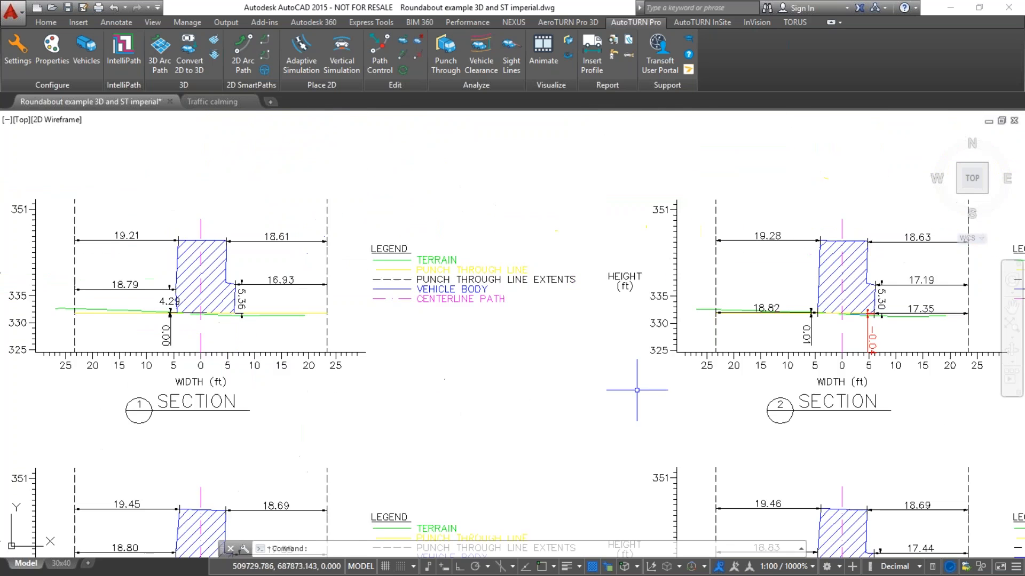
mouse_move(633, 389)
middle_mouse_down()
mouse_move(462, 370)
mouse_move(240, 328)
mouse_move(132, 343)
middle_mouse_up()
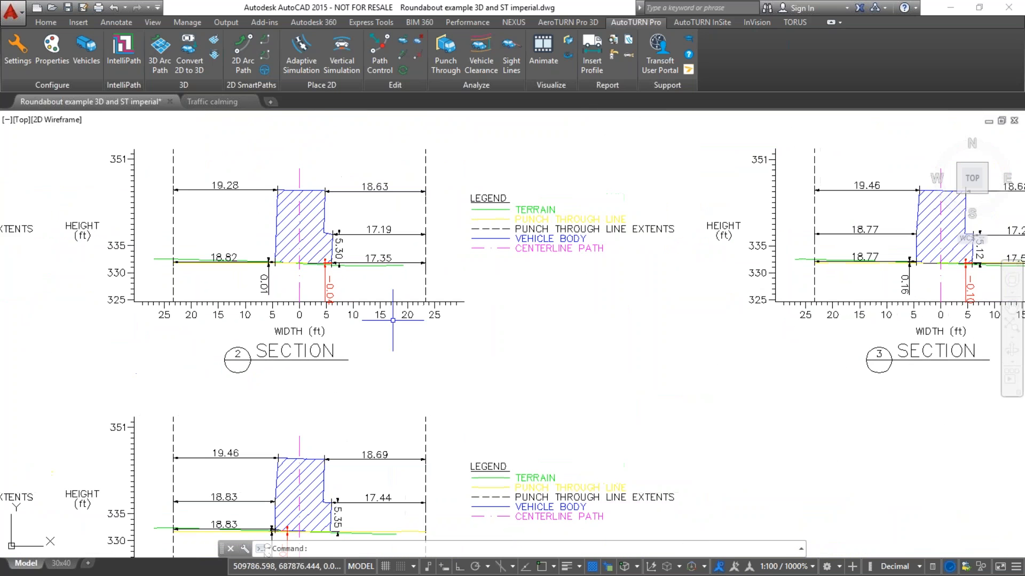
scroll(344, 316, "up", 6)
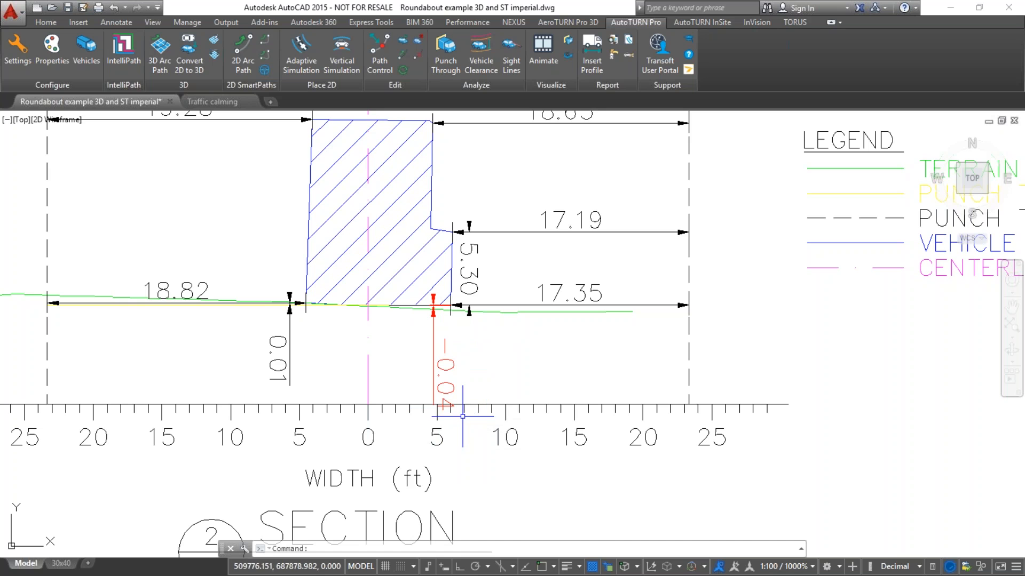
scroll(467, 415, "down", 6)
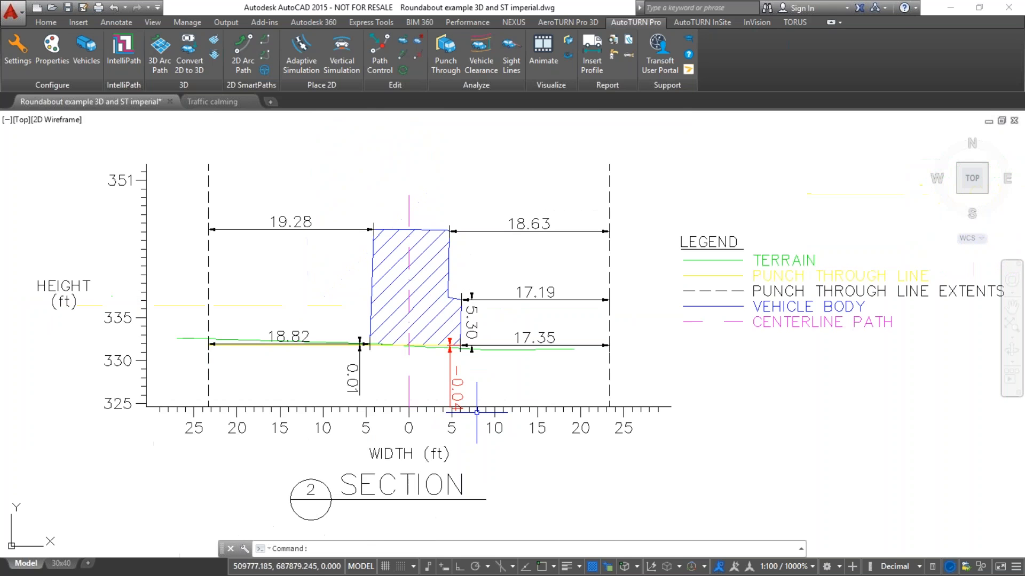
middle_click_drag(766, 435, 400, 402)
scroll(471, 382, "up", 4)
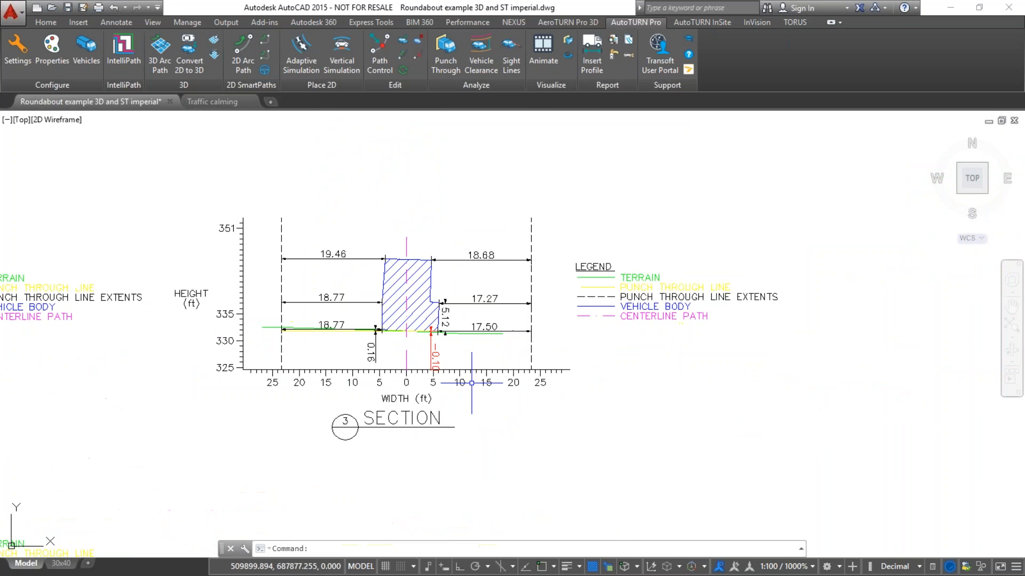
scroll(409, 375, "up", 2)
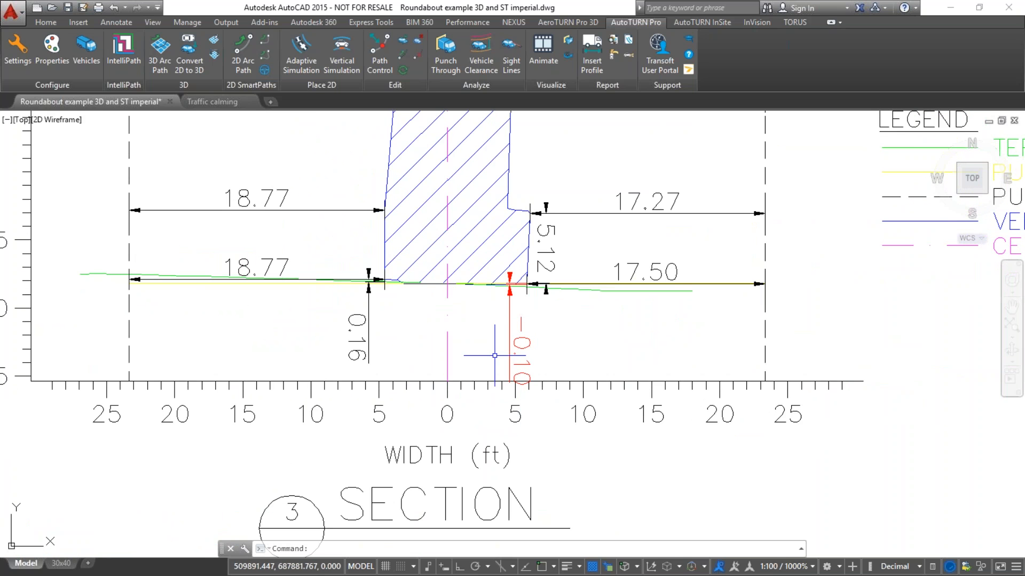
- Examine the red conflict dimensions beneath the vehicle body in sections 4 and 5
scroll(496, 356, "down", 6)
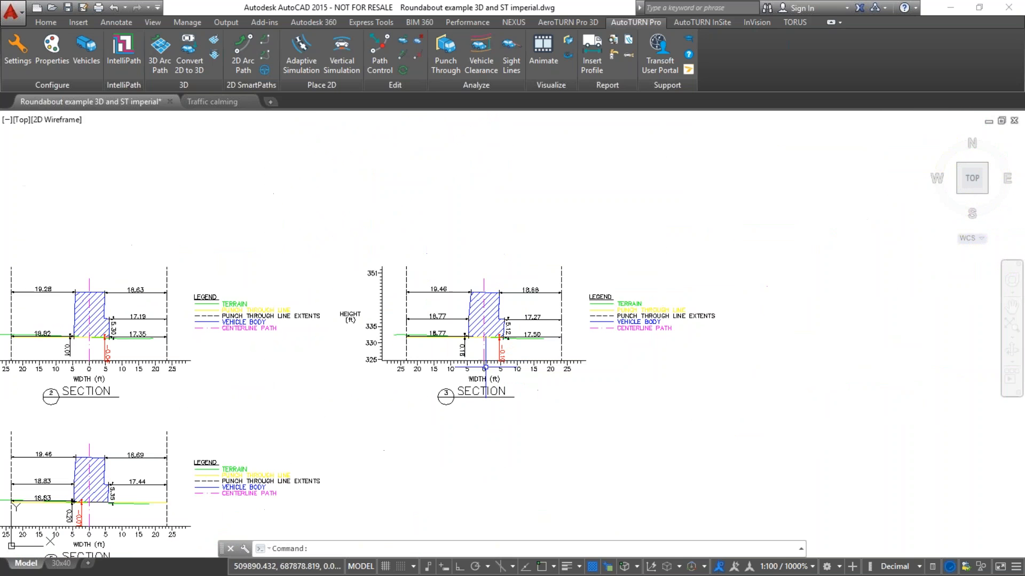
scroll(194, 393, "up", 5)
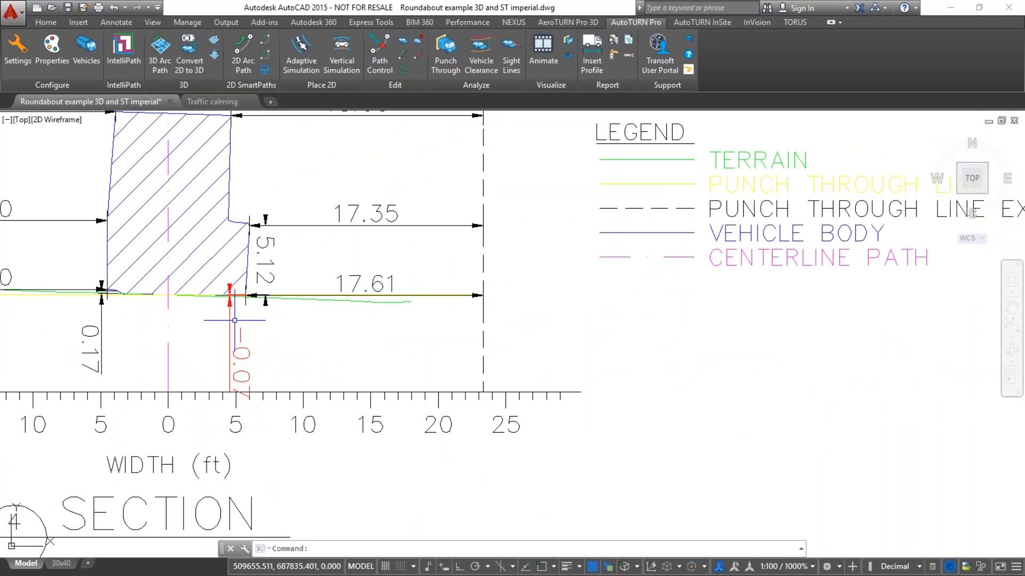
scroll(235, 320, "down", 4)
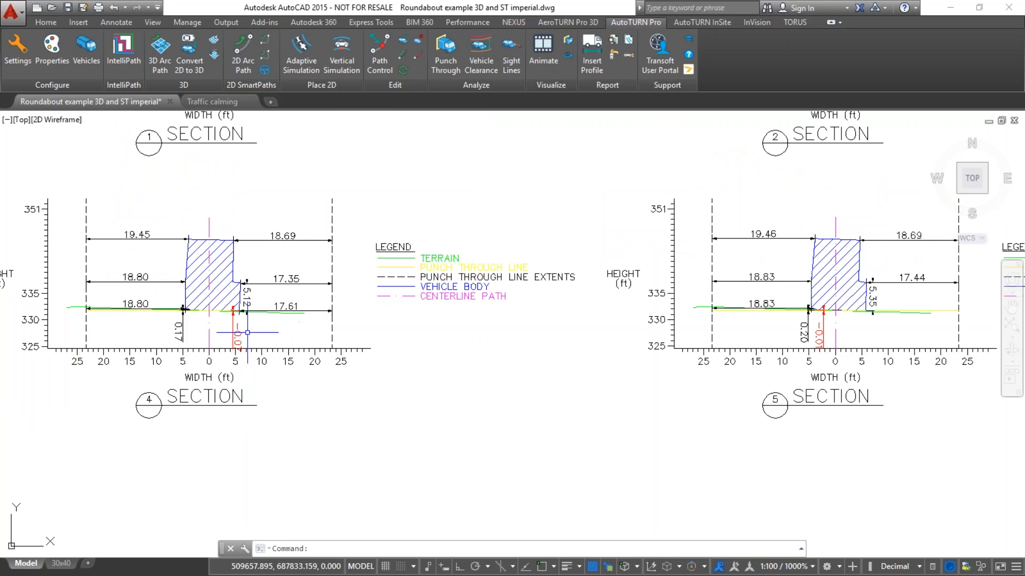
scroll(236, 331, "up", 4)
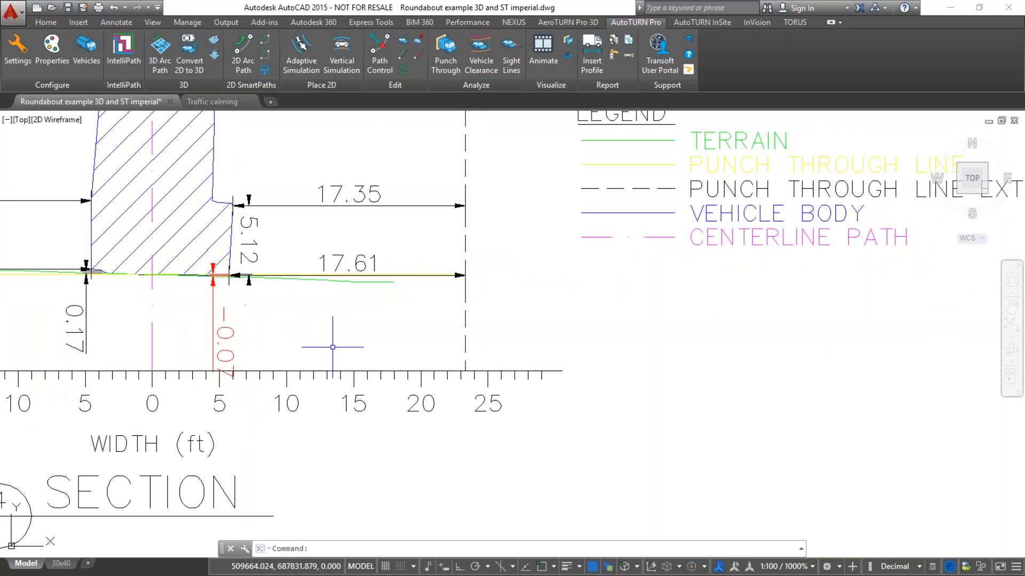
scroll(334, 347, "down", 3)
middle_click_drag(653, 343, 215, 354)
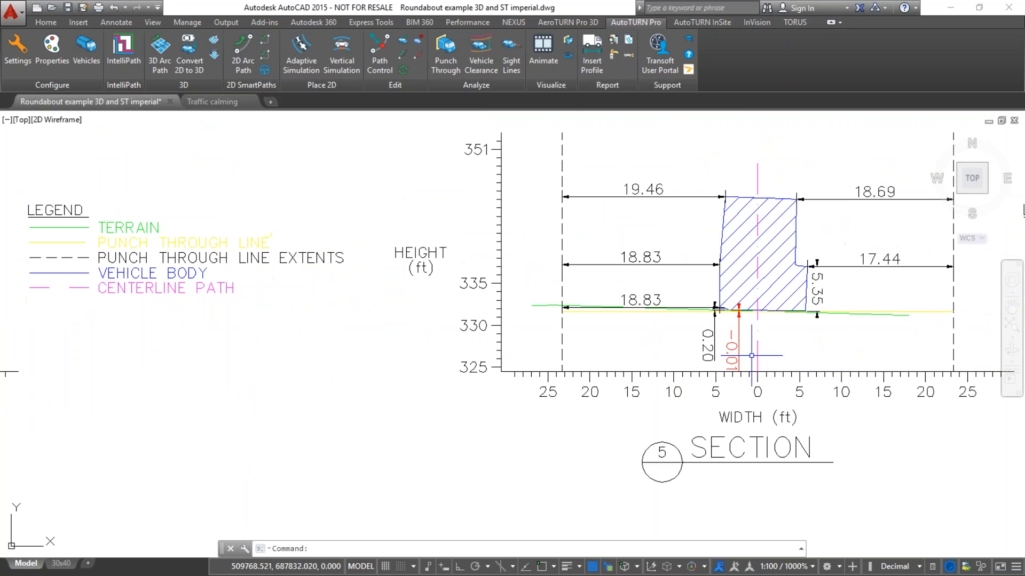
middle_click_drag(59, 341, 103, 338)
middle_click_drag(726, 356, 391, 343)
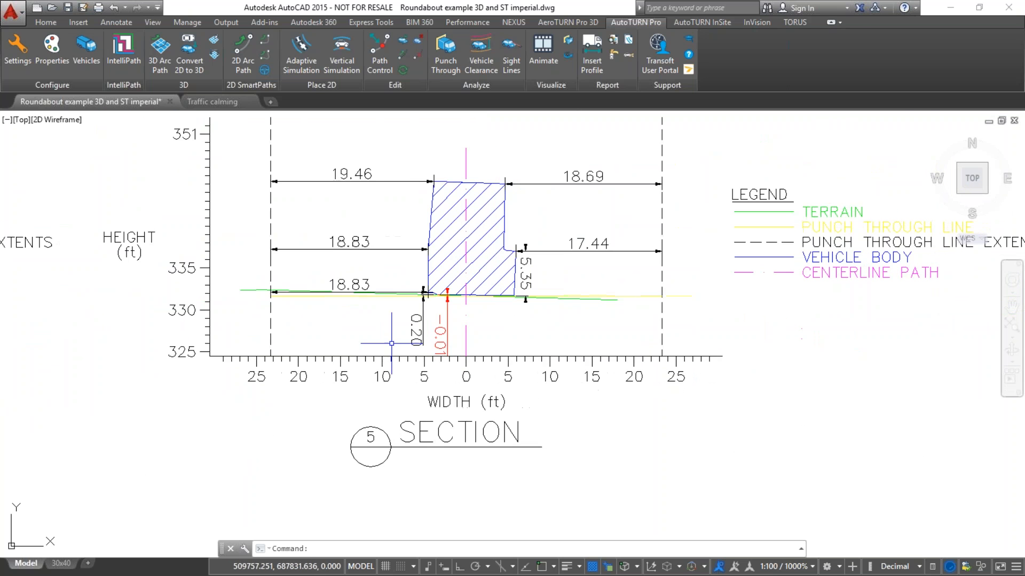
scroll(463, 341, "up", 3)
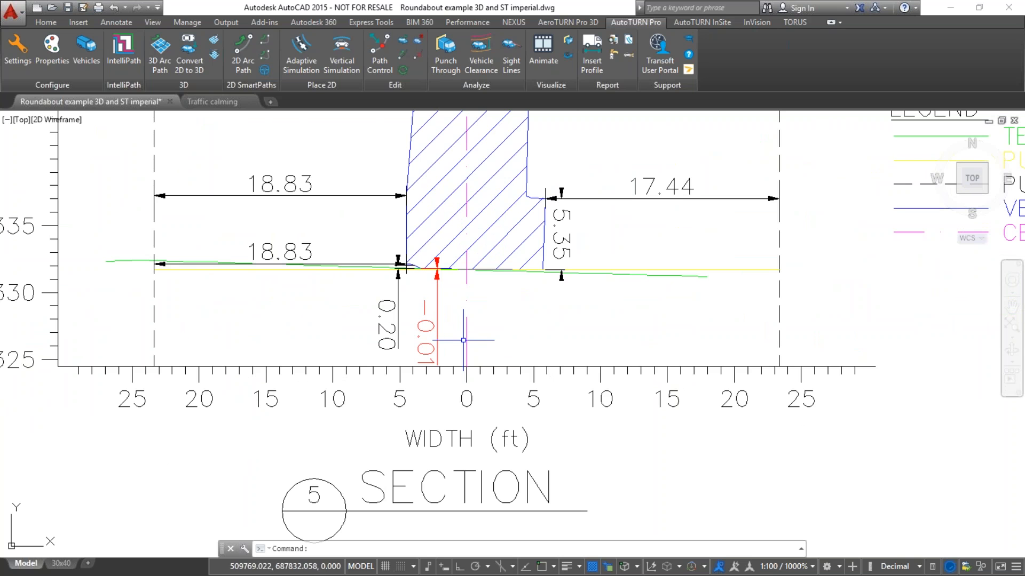
- Review the section reports as a whole and go back to the vehicle path and section markers at the roundabout
scroll(463, 340, "down", 8)
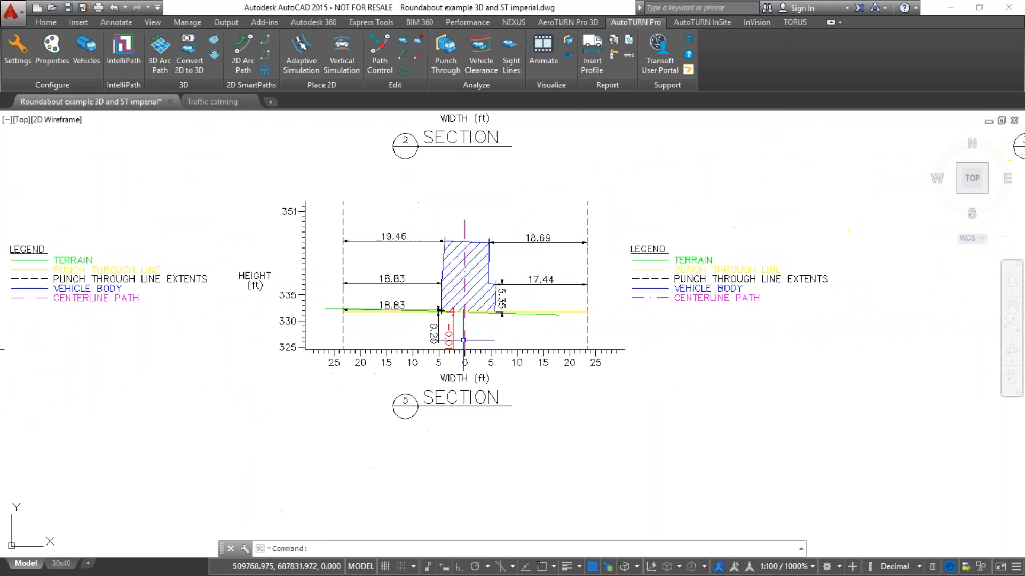
middle_click_drag(463, 340, 611, 348)
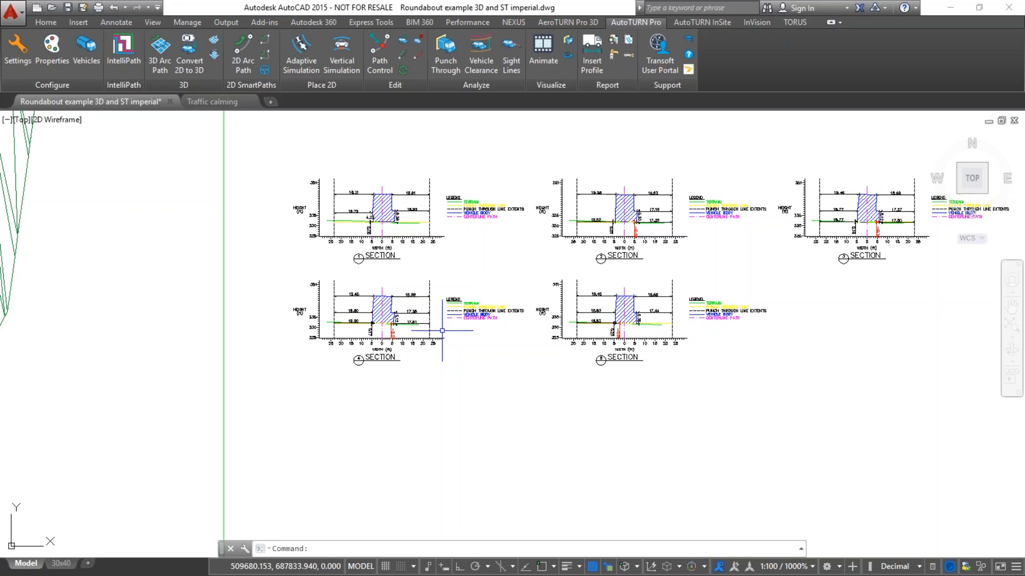
scroll(442, 331, "down", 3)
mouse_move(298, 338)
middle_mouse_down()
mouse_move(663, 341)
mouse_move(741, 351)
middle_mouse_up()
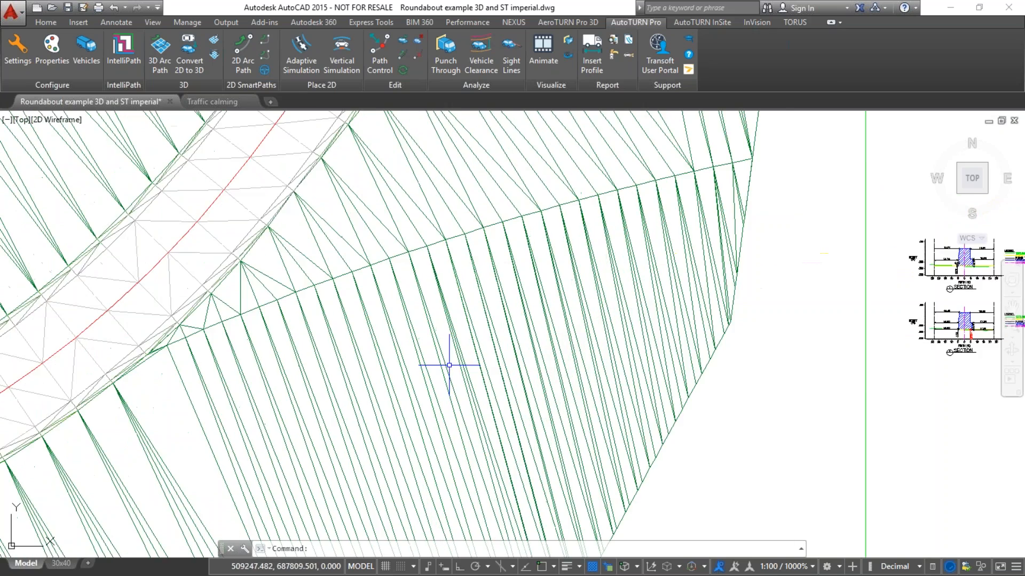
middle_click_drag(493, 364, 978, 297)
middle_click_drag(192, 418, 793, 246)
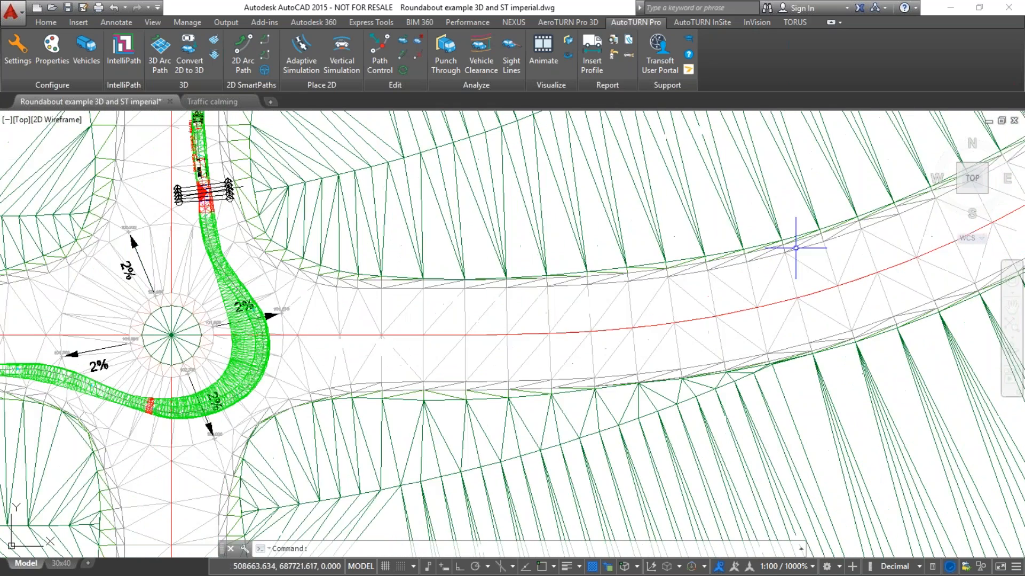
- Switch to the Traffic calming drawing and bring the whole street block plan into view
middle_click_drag(173, 215, 333, 193)
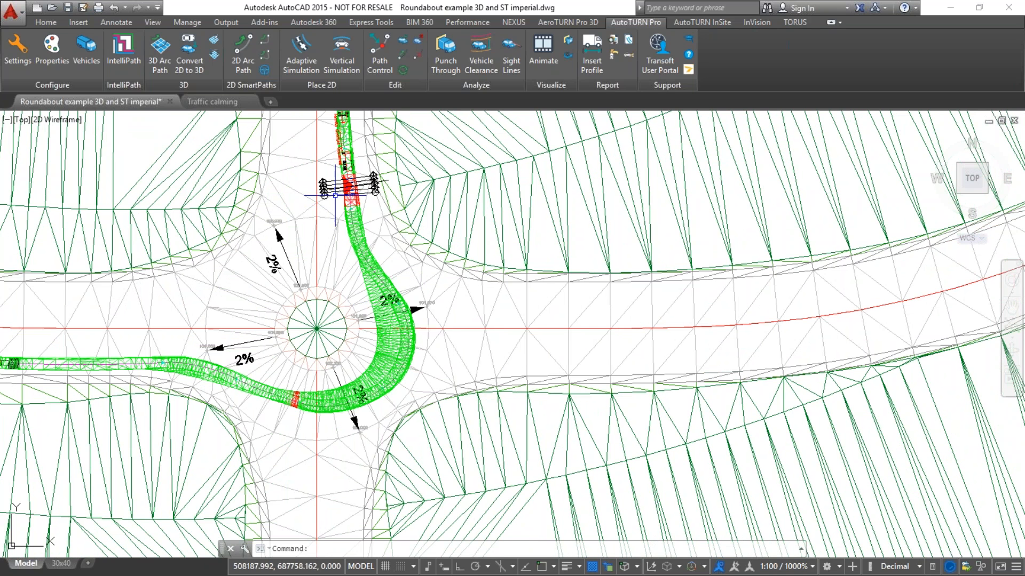
middle_click_drag(374, 265, 454, 324)
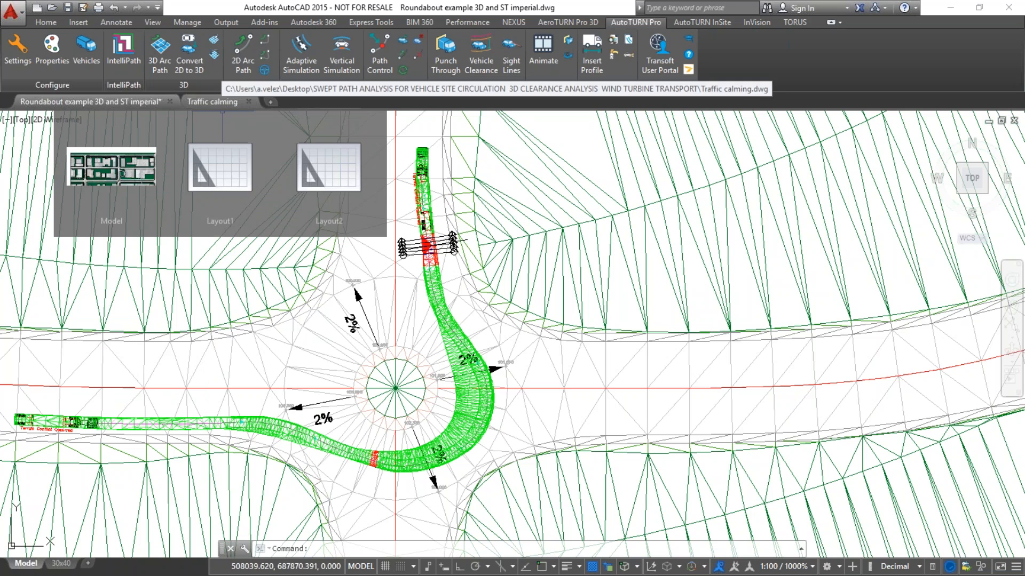
left_click(222, 103)
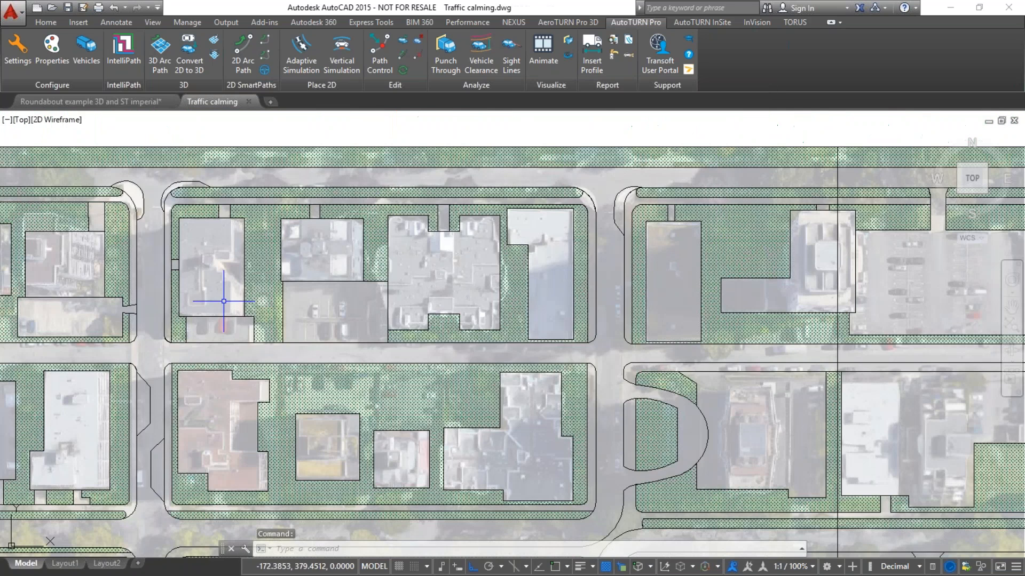
scroll(220, 296, "down", 4)
scroll(260, 231, "up", 2)
middle_click_drag(236, 303, 275, 251)
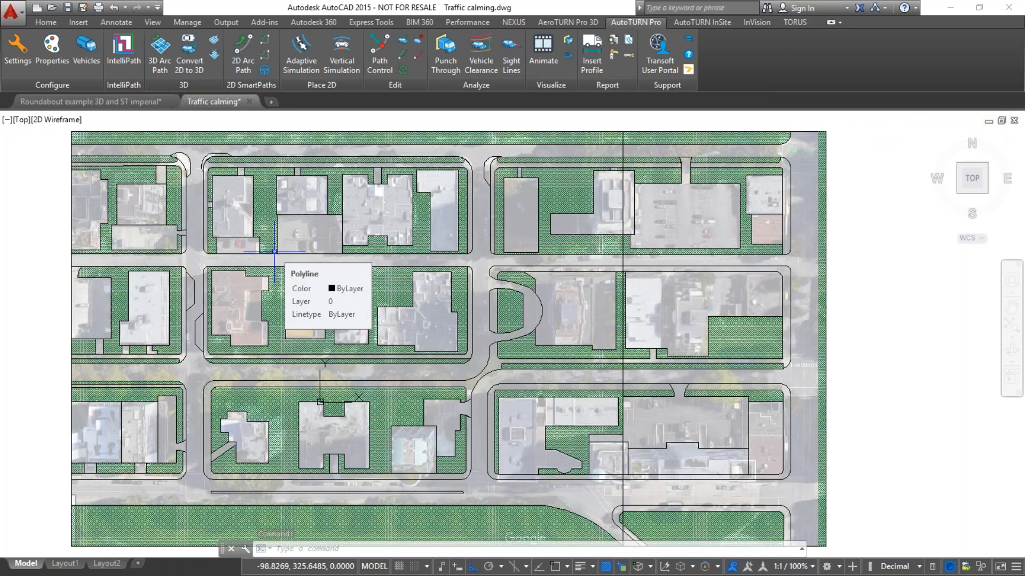
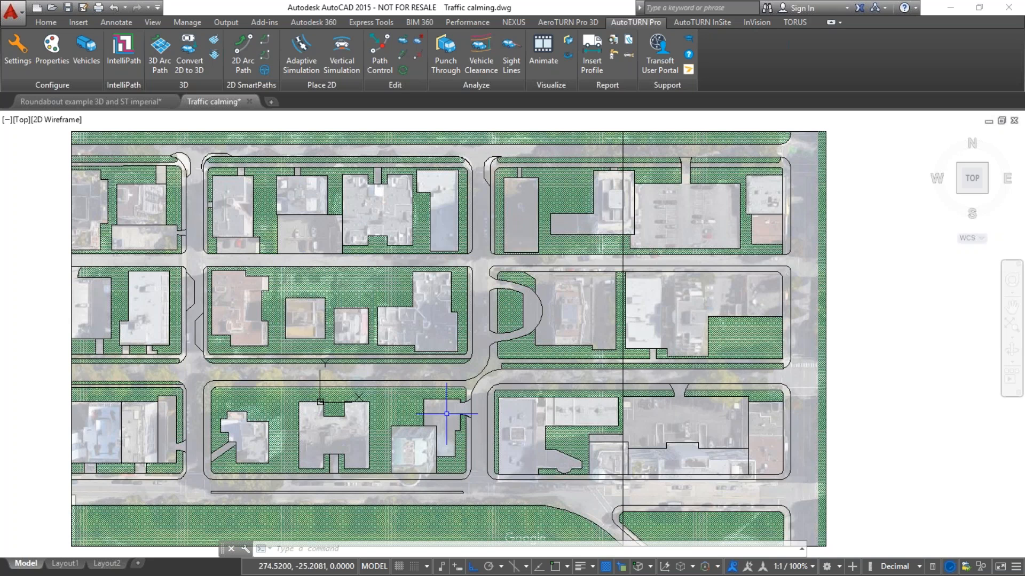
mouse_move(451, 410)
middle_mouse_down()
mouse_move(458, 390)
mouse_move(479, 394)
middle_mouse_up()
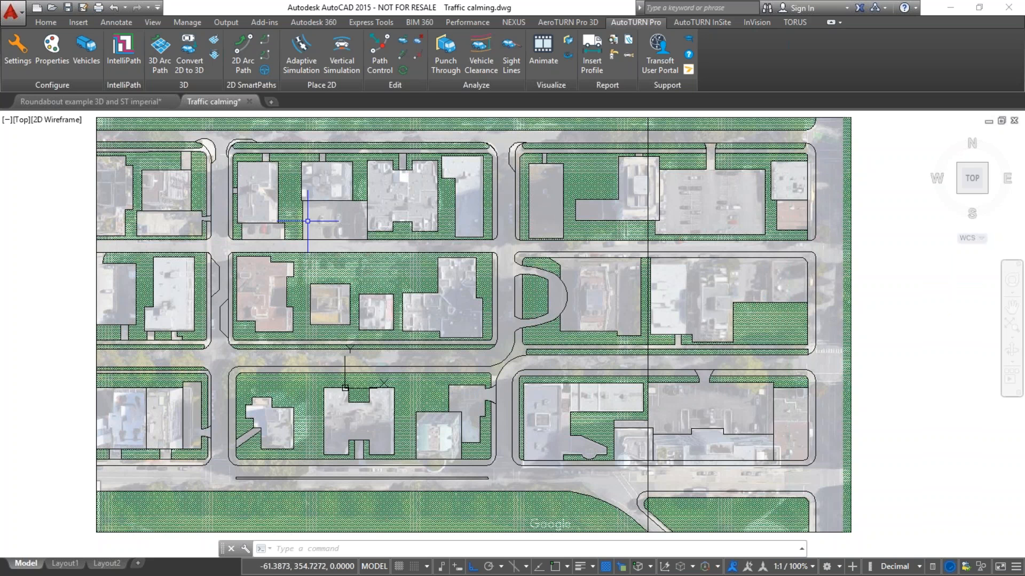
- Delete the existing IntelliPath route analysis area with its routes and create a new one named MY AREA
left_click(121, 63)
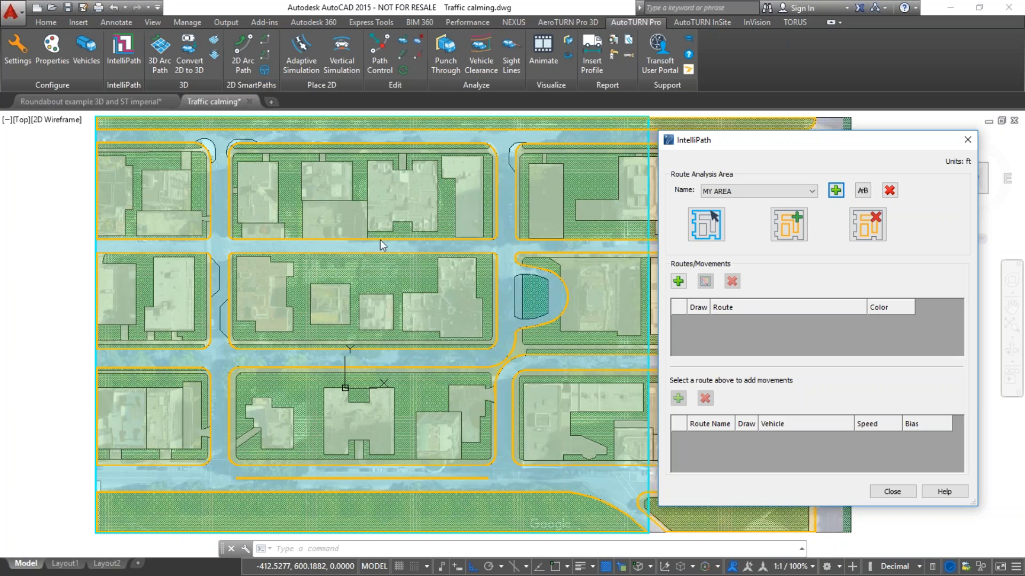
left_click(891, 192)
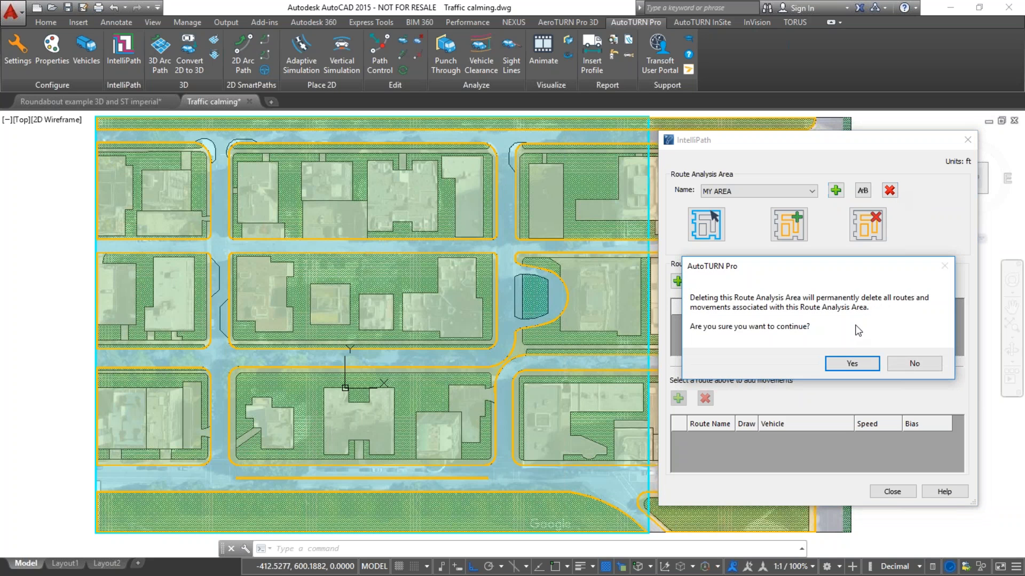
left_click(851, 364)
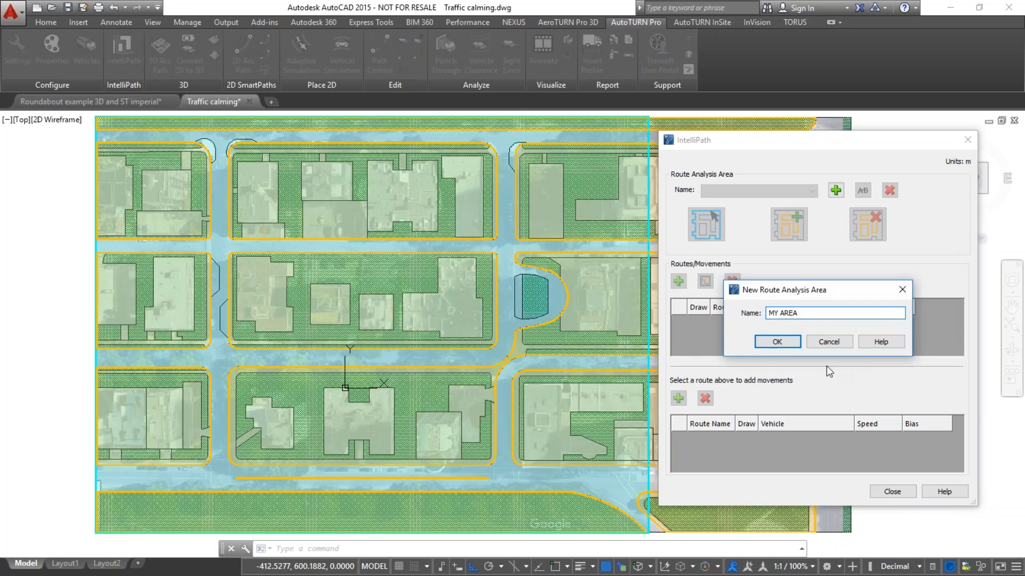
left_click(774, 343)
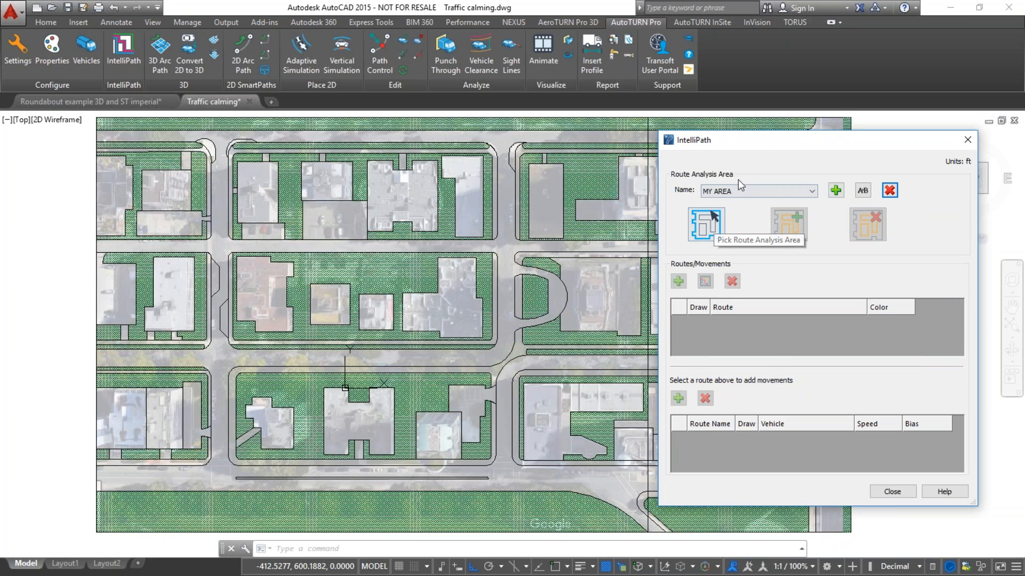
- Pick the large rectangular boundary around the street blocks as the extent of the MY AREA route analysis area
left_click_drag(748, 143, 792, 146)
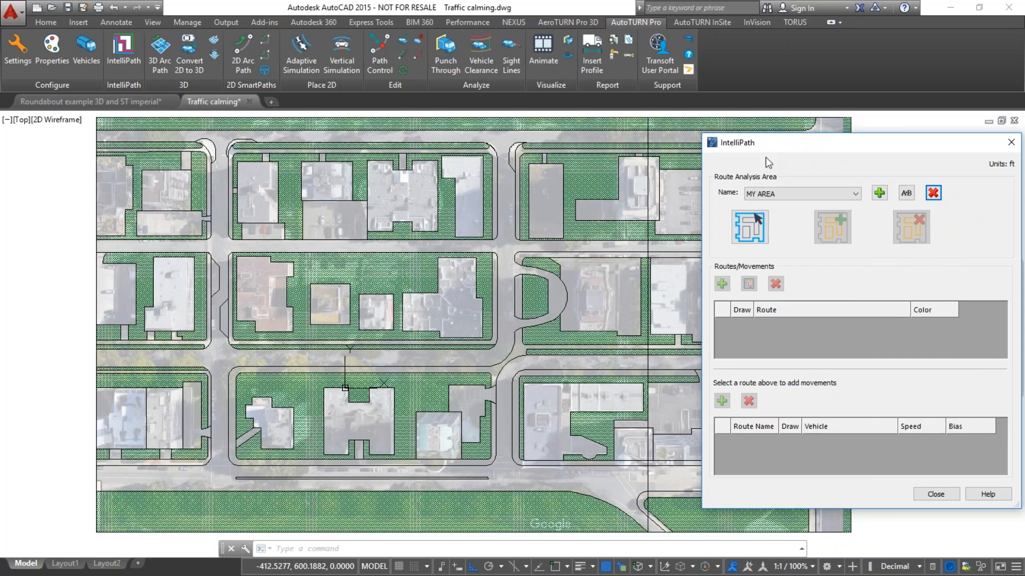
left_click(749, 227)
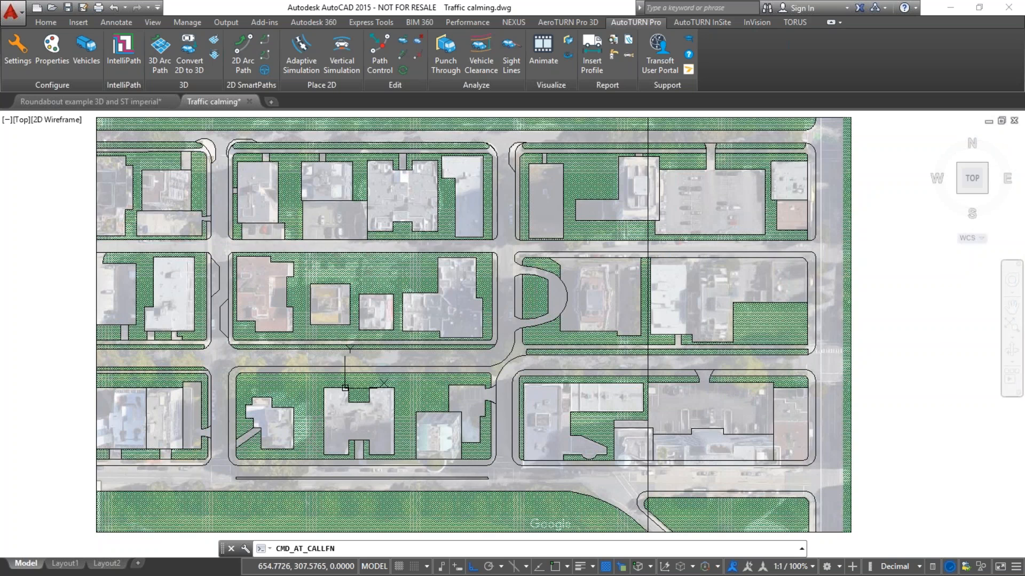
left_click(346, 388)
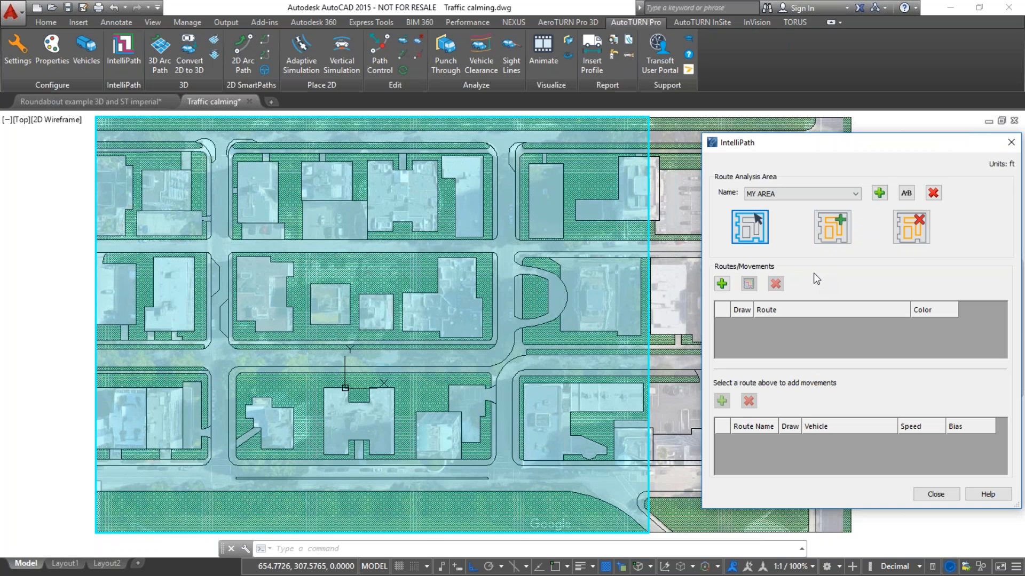
- Pick the curb outlines of the western and central city blocks as exclusion zones for the route analysis area
left_click(831, 236)
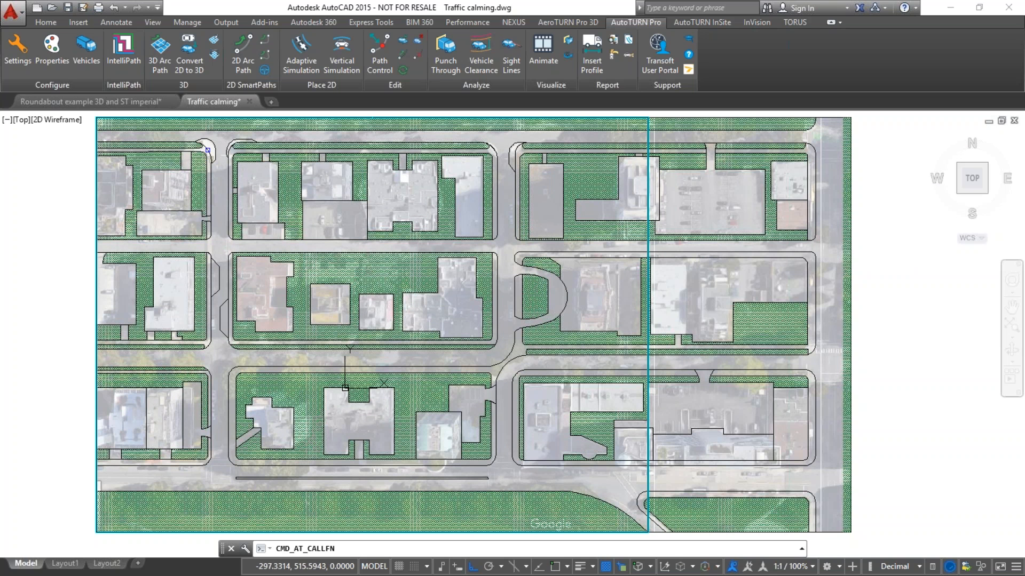
left_click(207, 150)
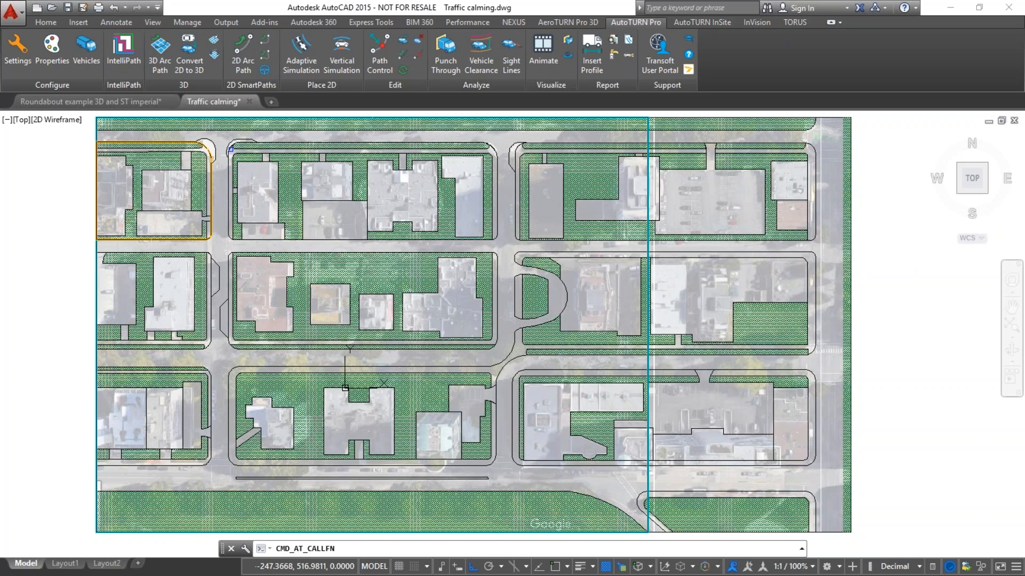
left_click(229, 150)
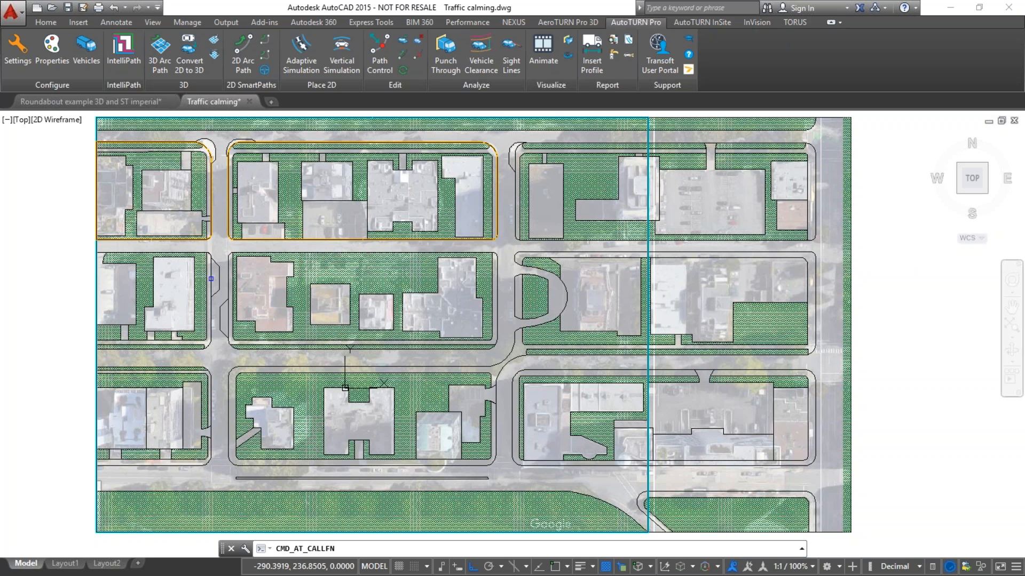
left_click(208, 256)
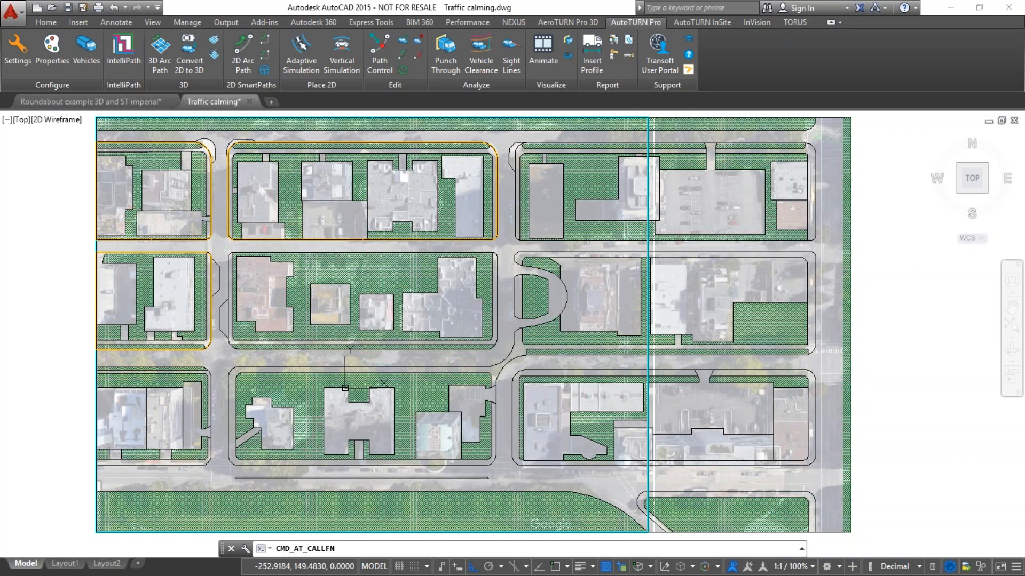
left_click(229, 256)
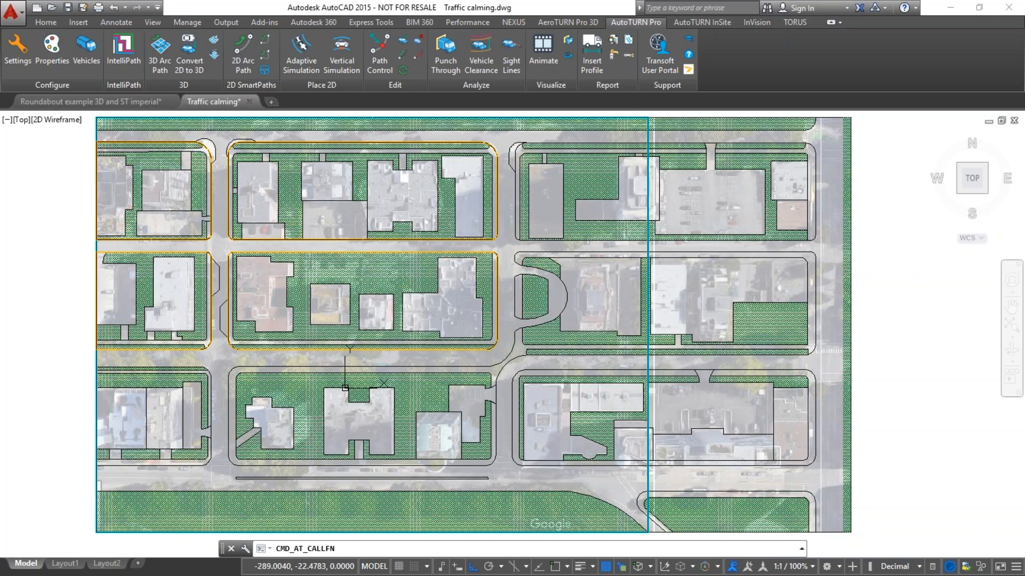
left_click(211, 398)
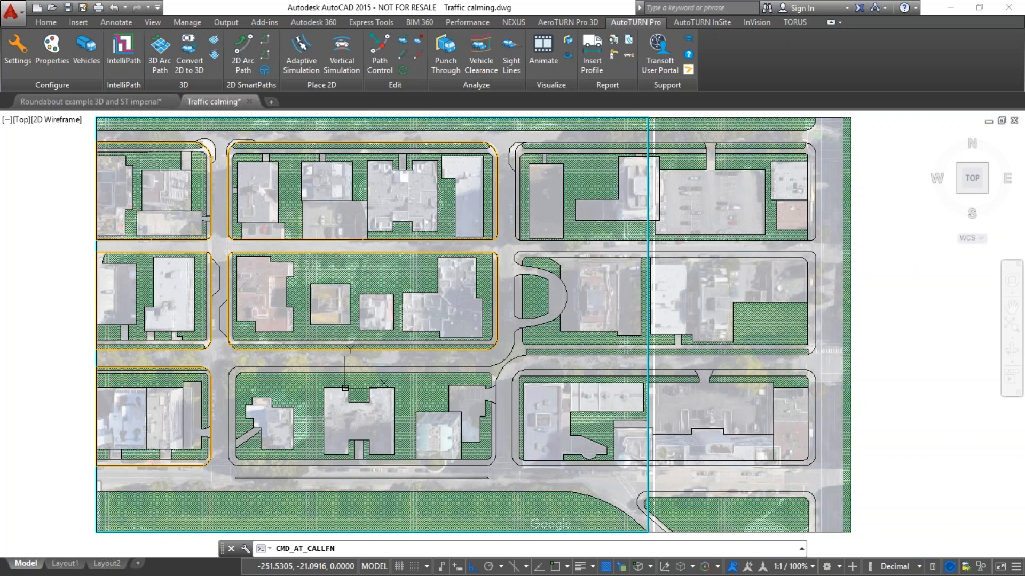
left_click(229, 398)
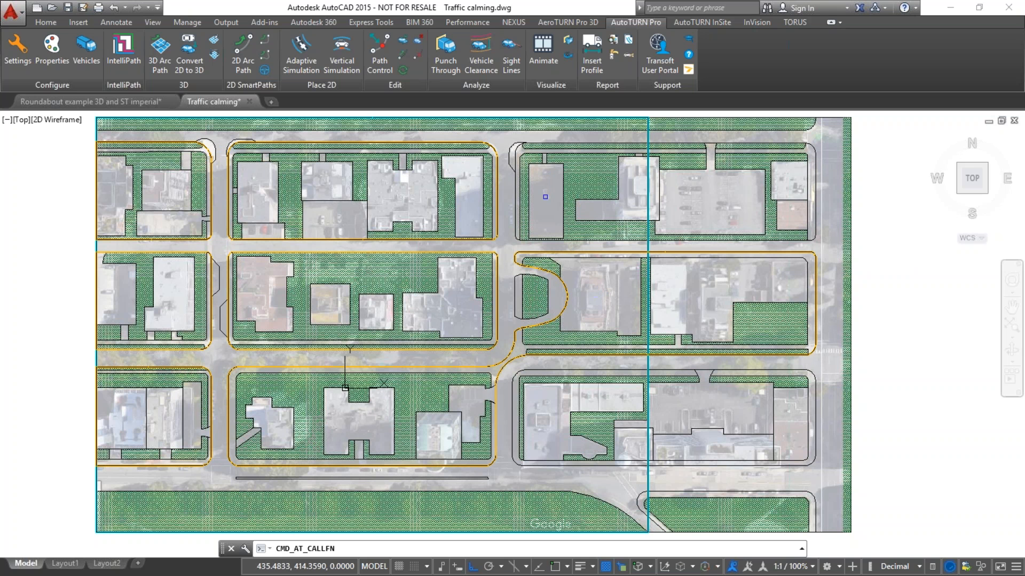
- Add the eastern blocks, the narrow median strip and the southern green areas to the exclusion zones
left_click(516, 166)
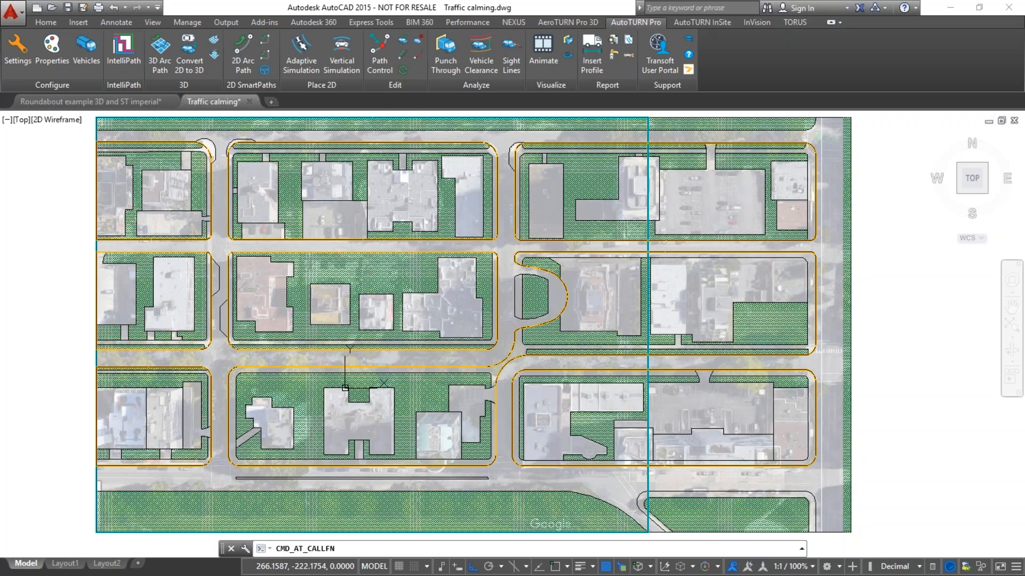
left_click(469, 491)
left_click(469, 478)
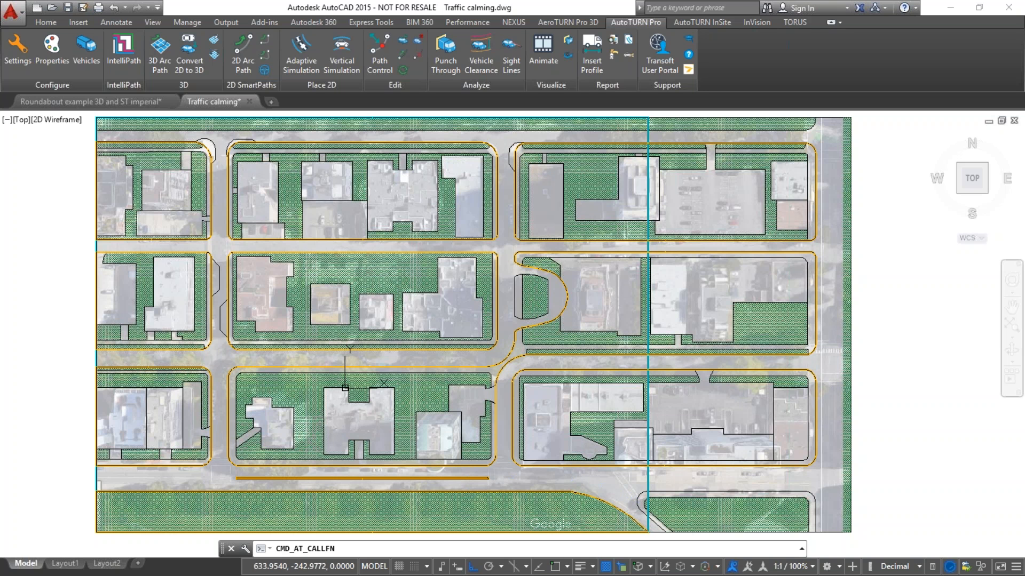
left_click(656, 522)
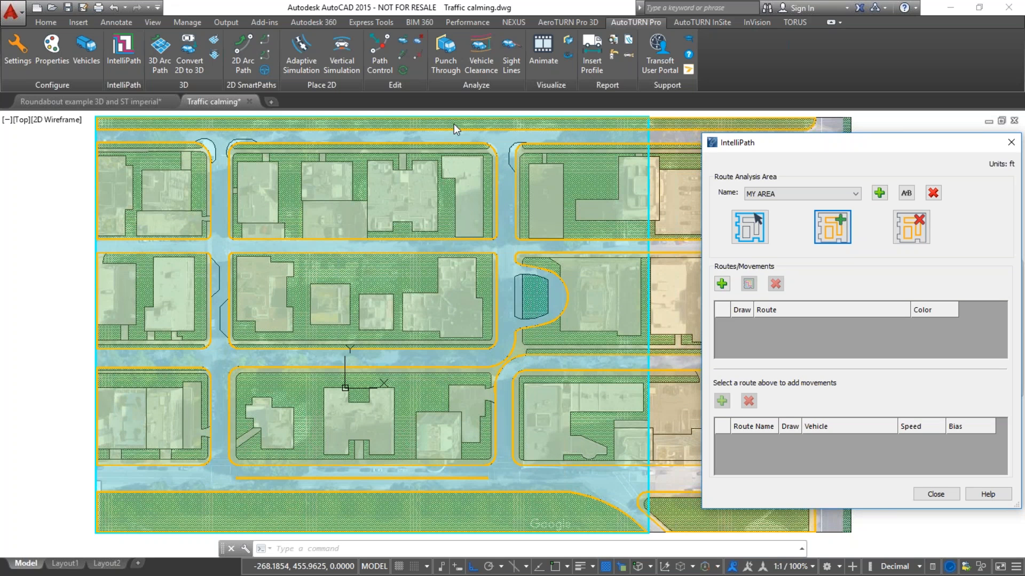
left_click(834, 235)
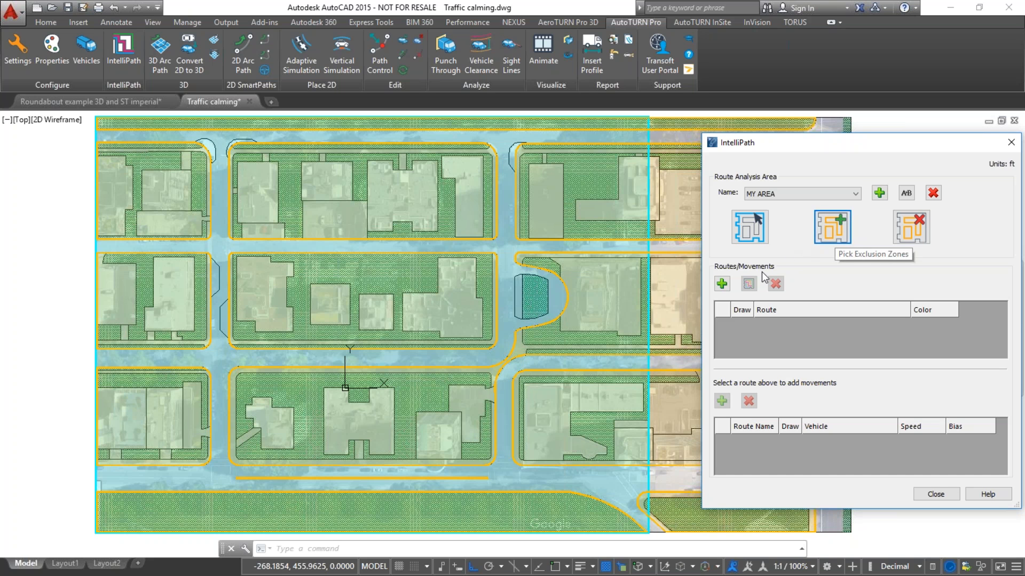
- Add a route from the northwest street entrance down the western cross street to the southern street, ending near the median's east end
left_click(722, 283)
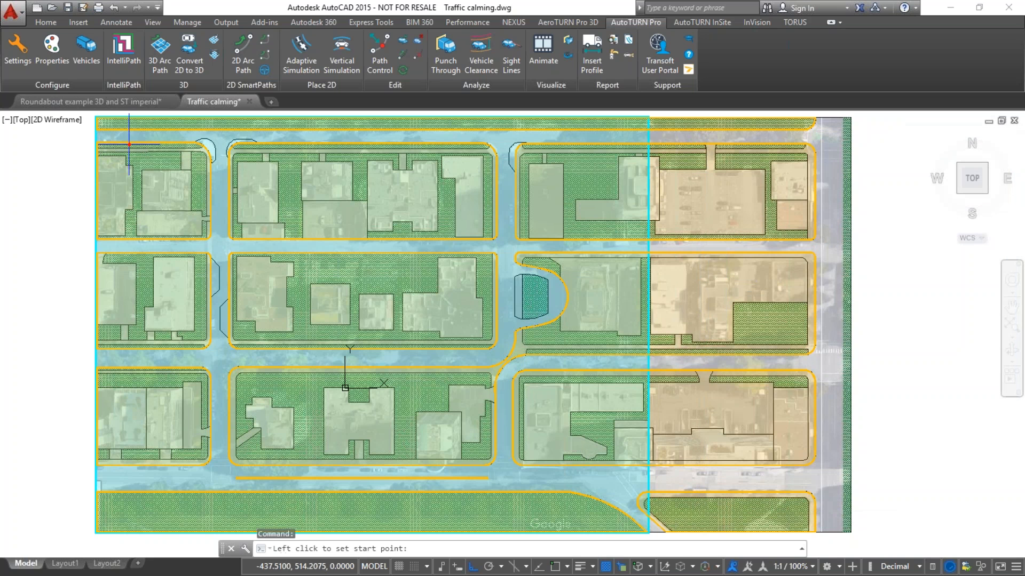
left_click(100, 137)
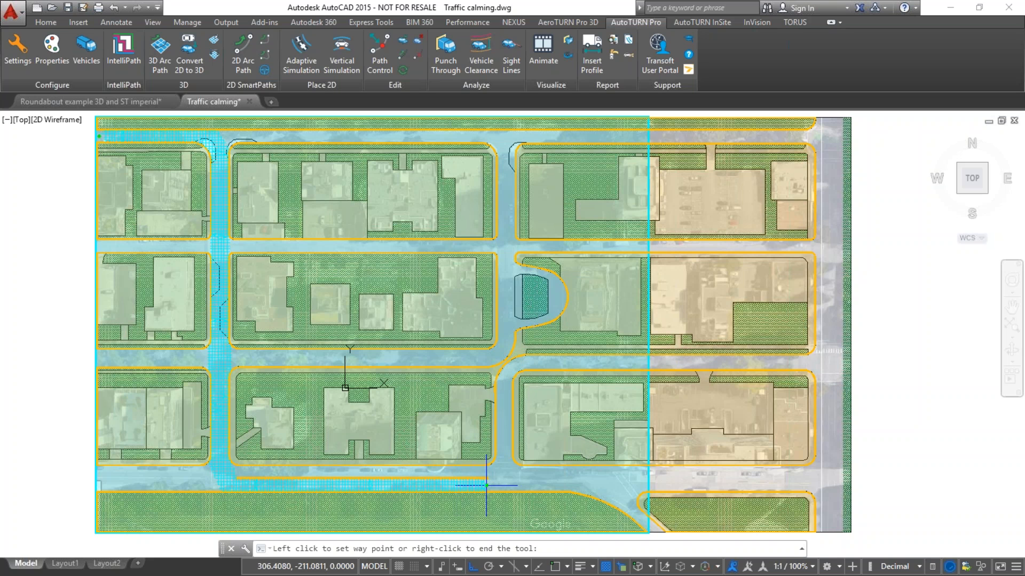
key("Escape")
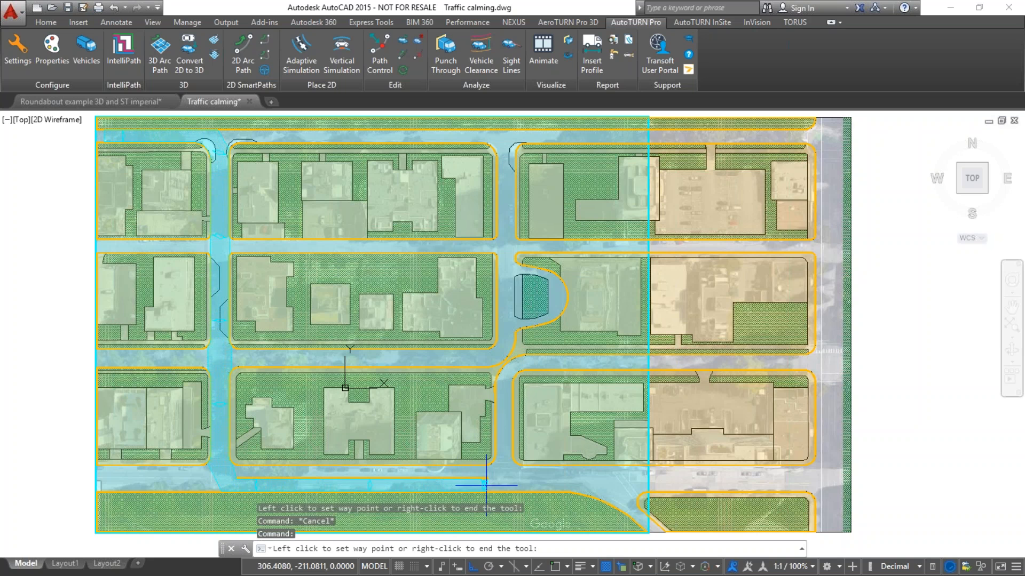
right_click(485, 485)
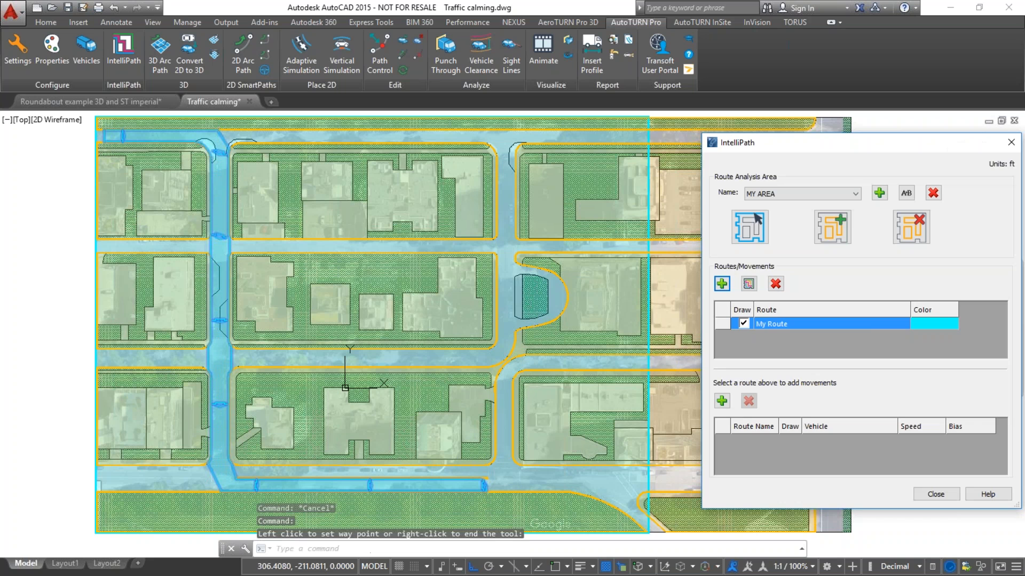
- Rename the new route as NW to SE and set its color to Blue
double_click(868, 322)
left_click_drag(802, 309, 806, 309)
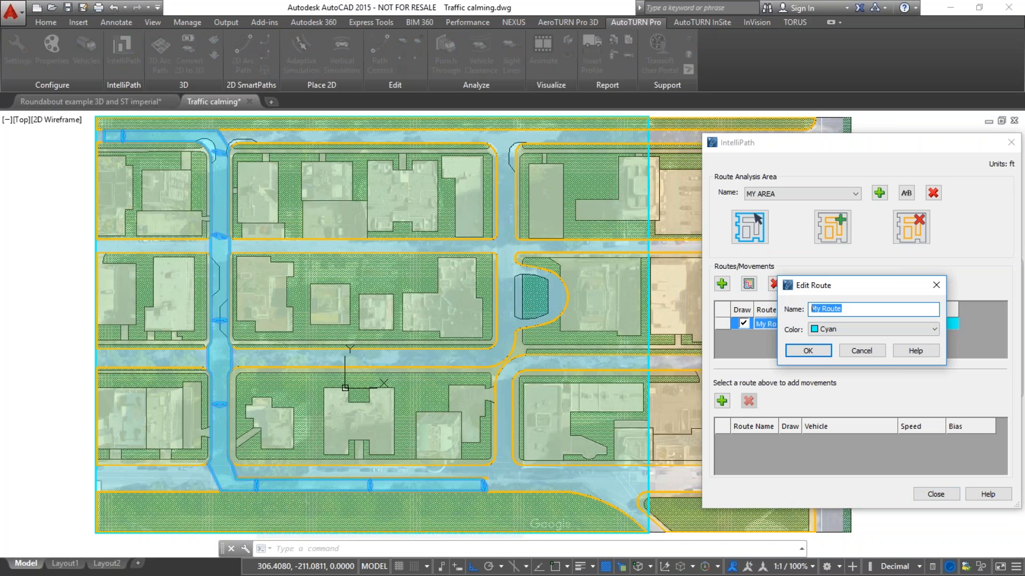
type("NW ")
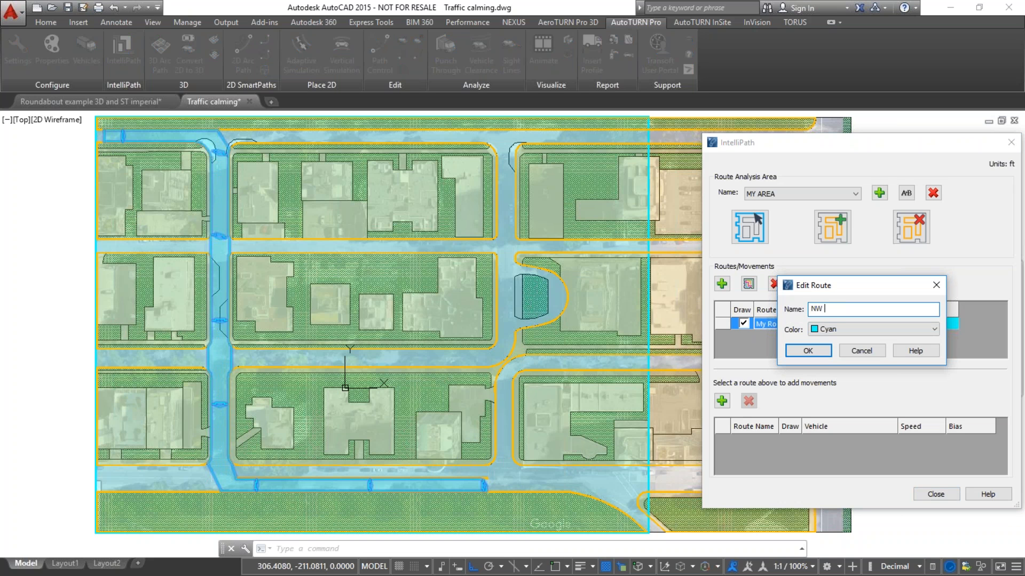
type("to SE")
left_click(914, 328)
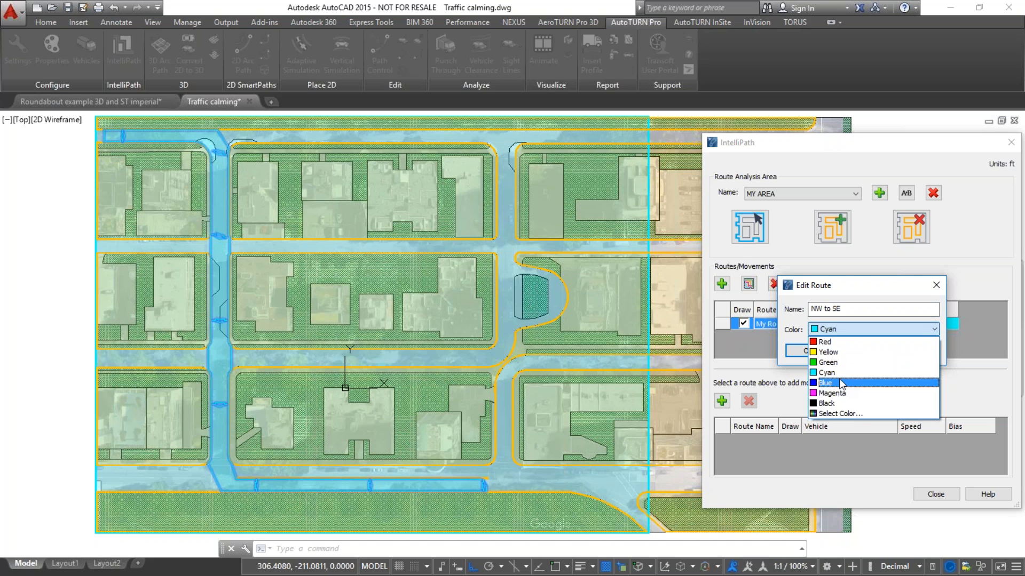
left_click(840, 383)
left_click(820, 353)
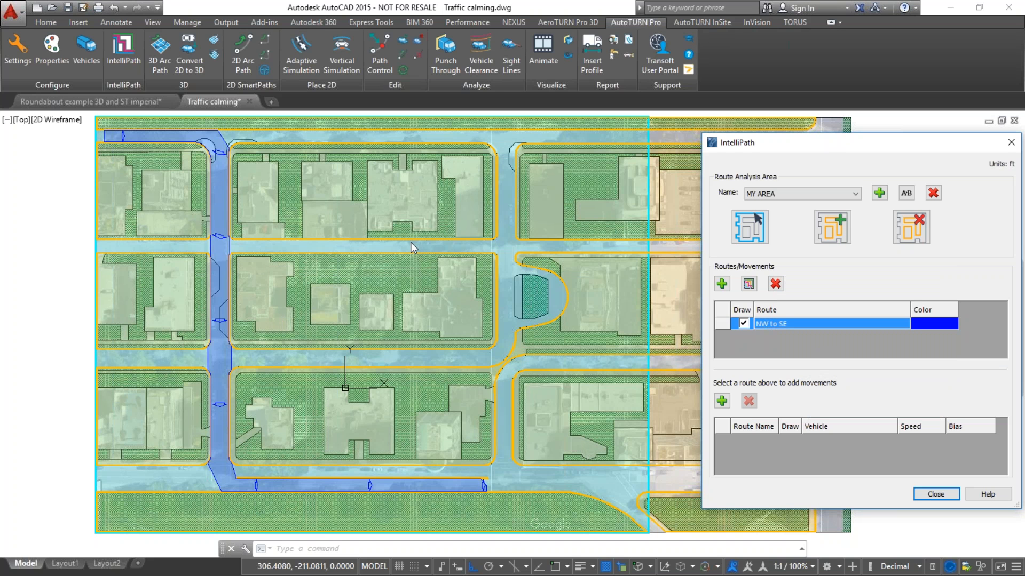
- Add the D-shaped island in the bulb-out beside the central cross street to the exclusion zones by tracing its outline
left_click(749, 285)
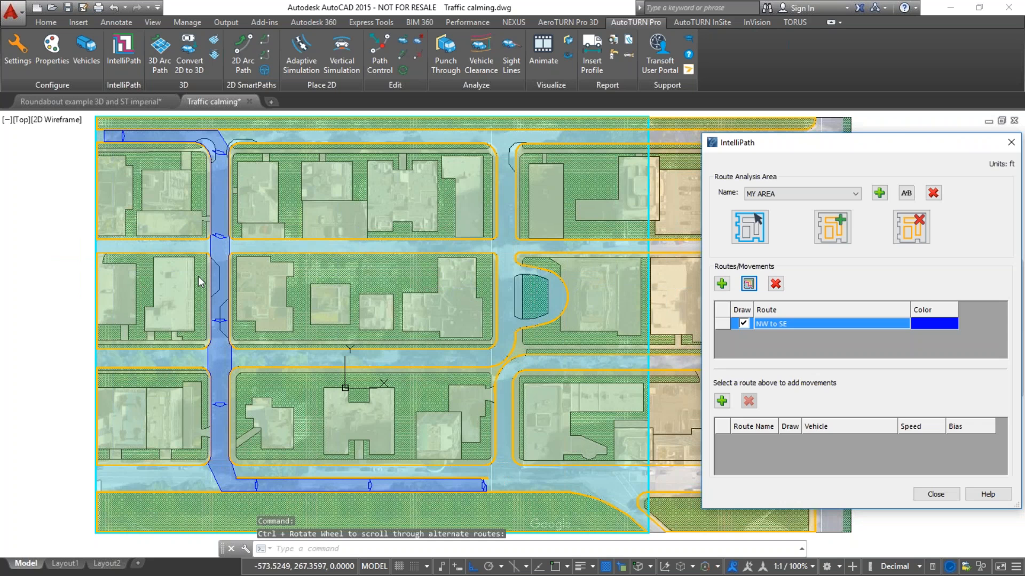
left_click(833, 230)
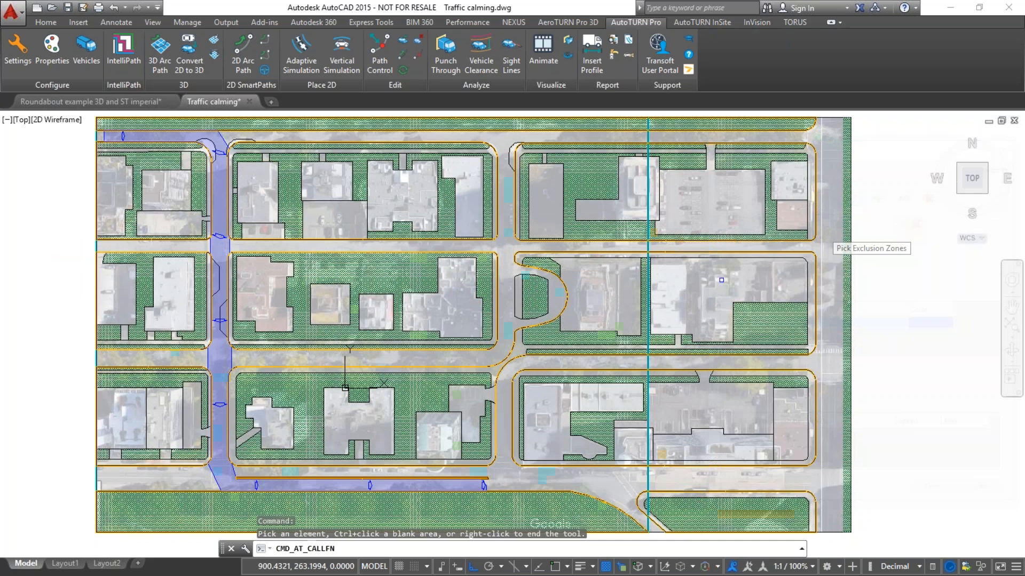
left_click(514, 291)
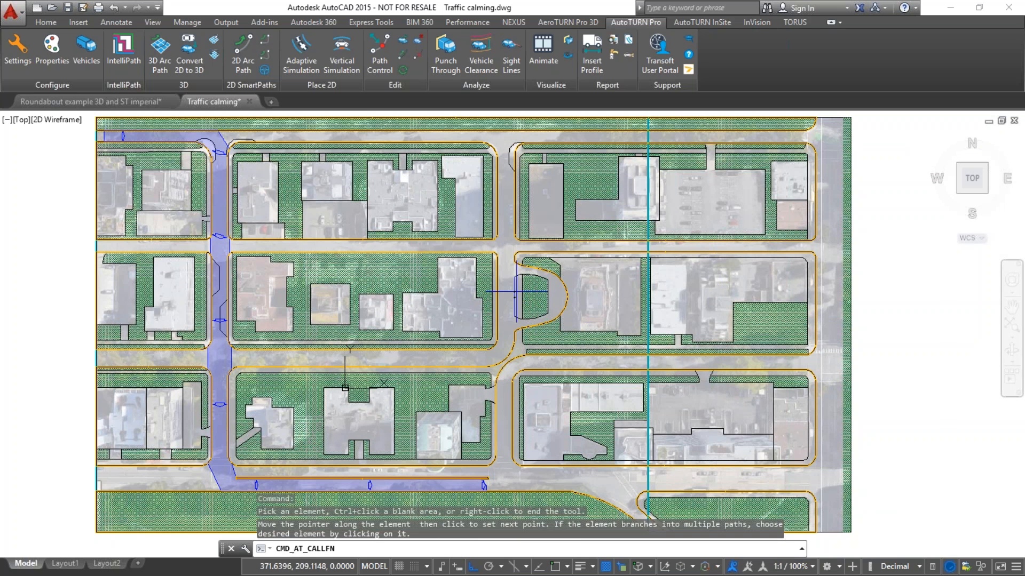
scroll(513, 289, "up", 4)
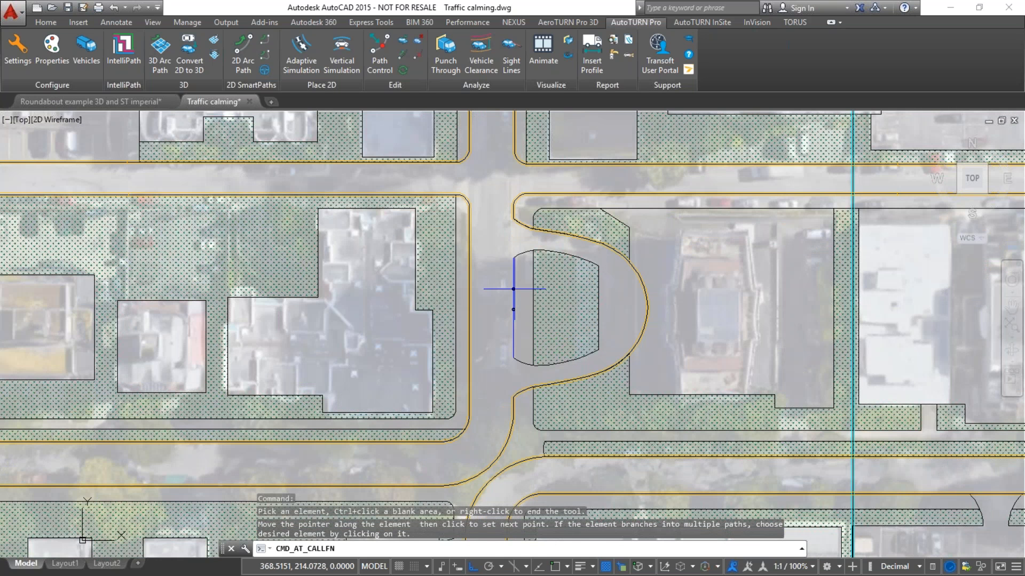
left_click(531, 251)
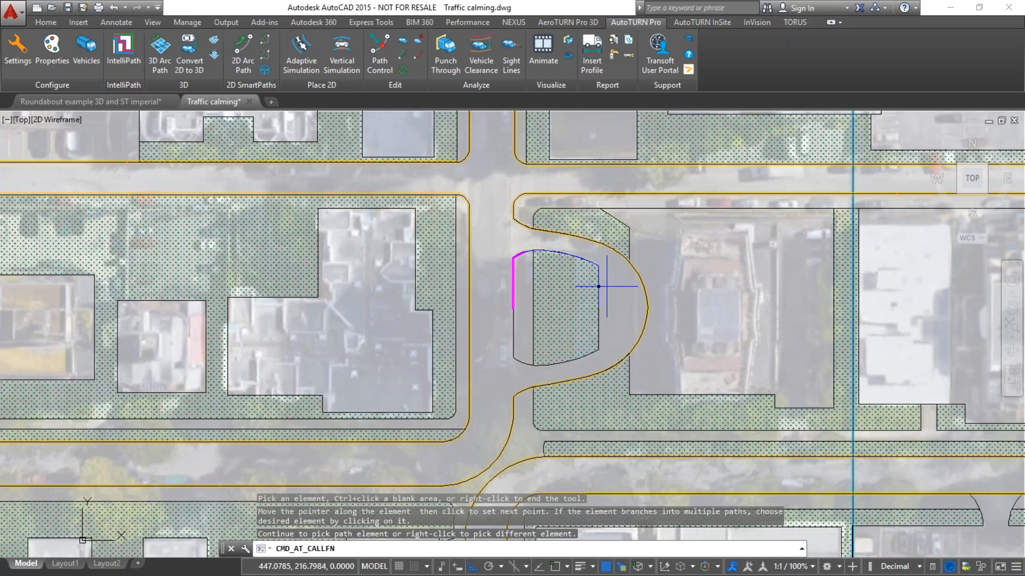
left_click(598, 314)
left_click(570, 361)
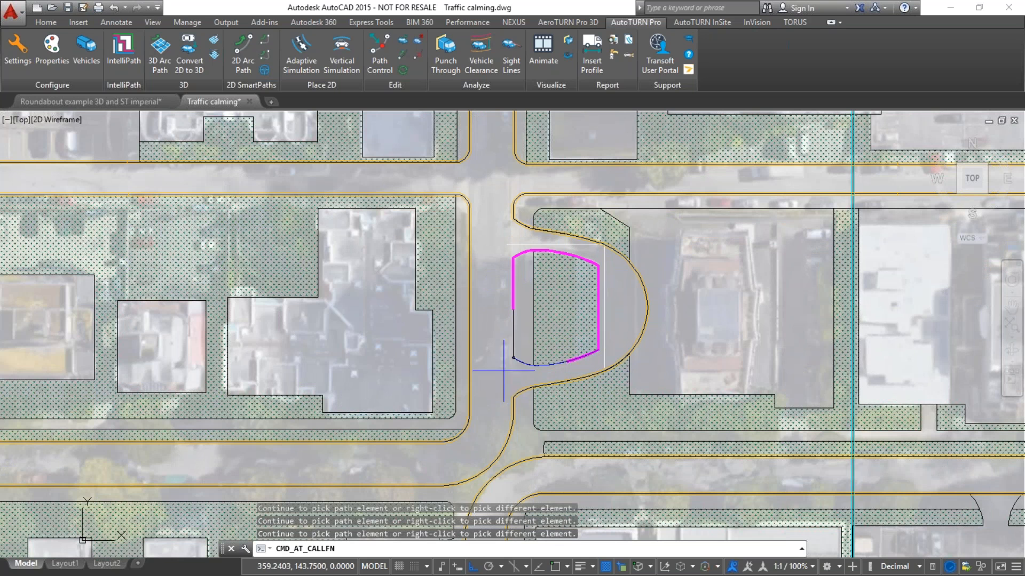
left_click(513, 349)
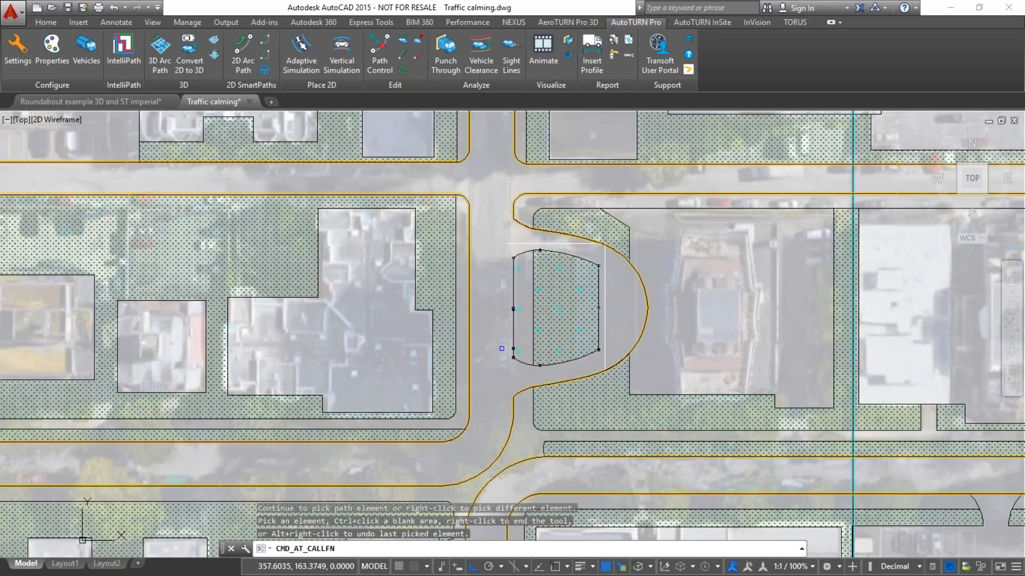
right_click(502, 348)
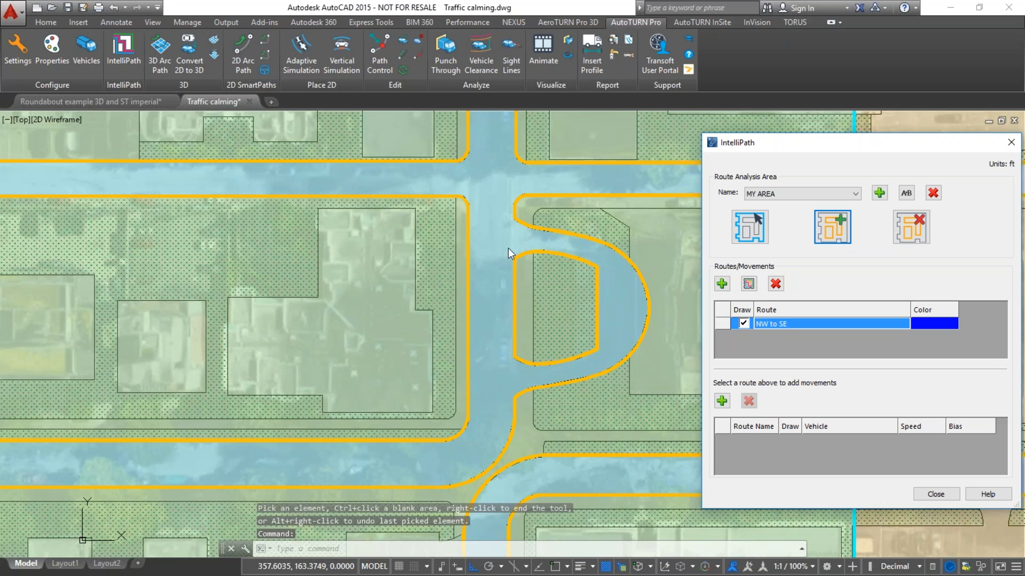
scroll(480, 270, "down", 5)
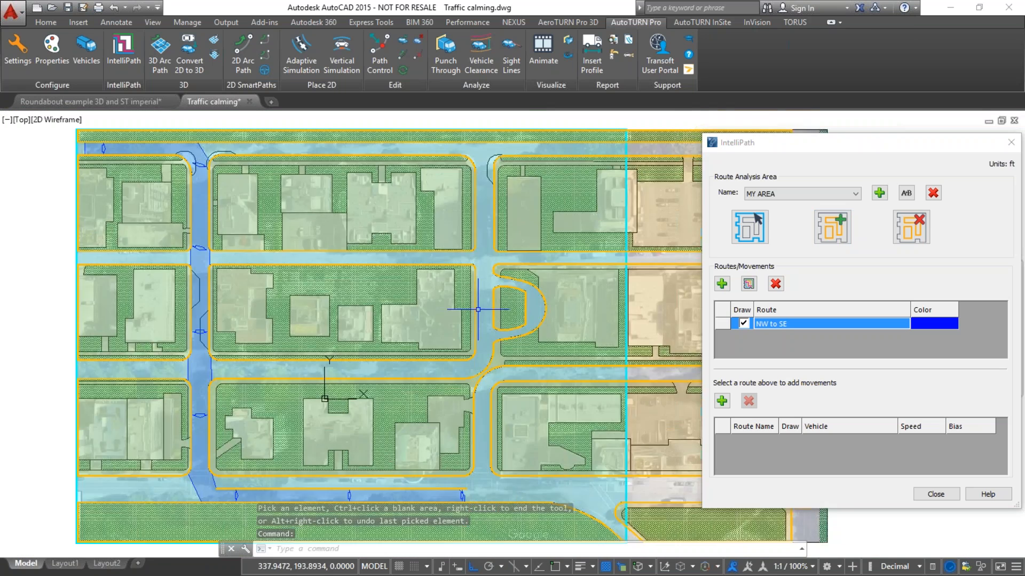
mouse_move(469, 278)
middle_mouse_down()
mouse_move(469, 261)
mouse_move(470, 281)
middle_mouse_up()
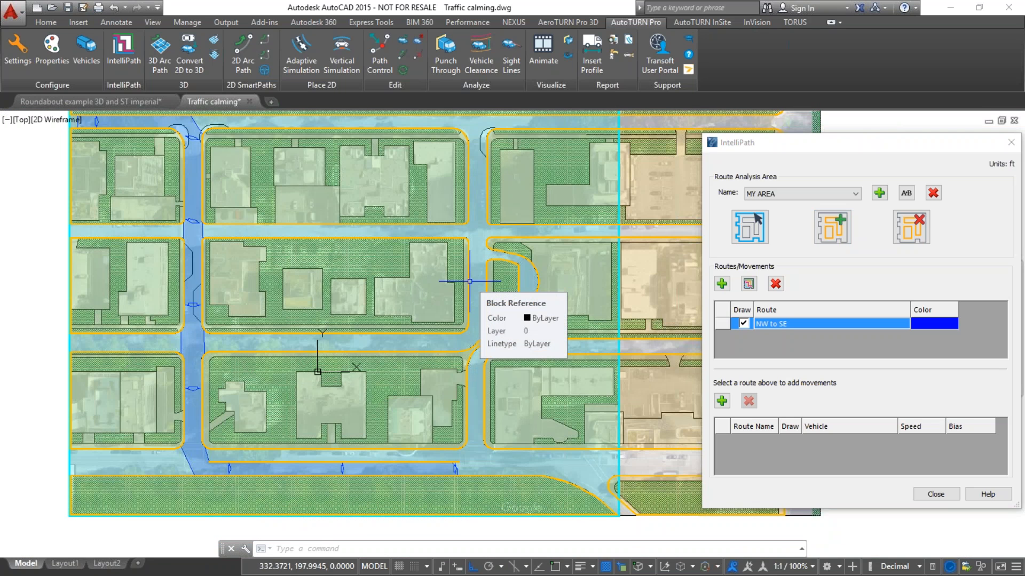
- Cycle through the alternatives to the NW to SE route and add one using the northern street and central cross street
left_click(784, 324)
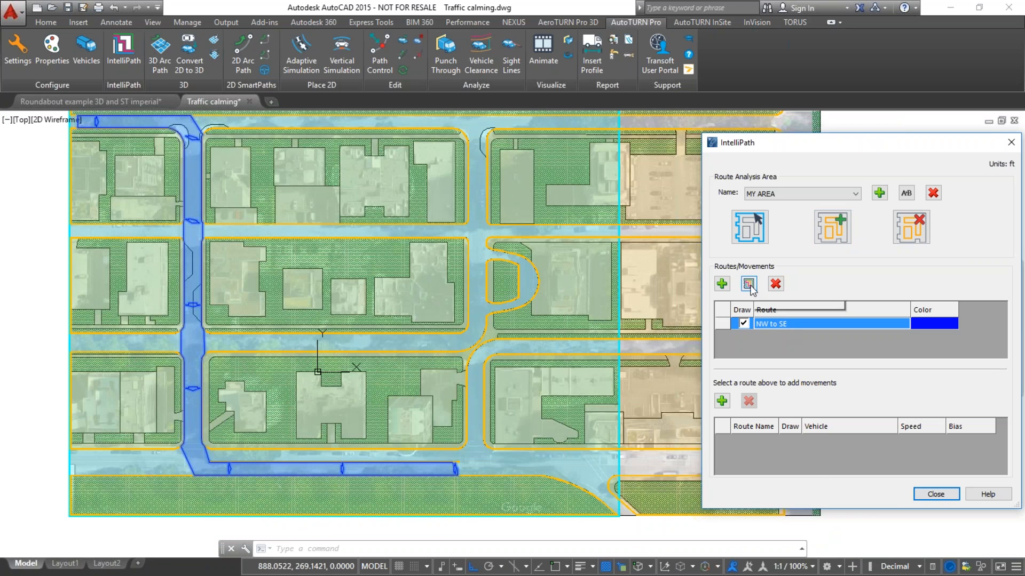
left_click(749, 284)
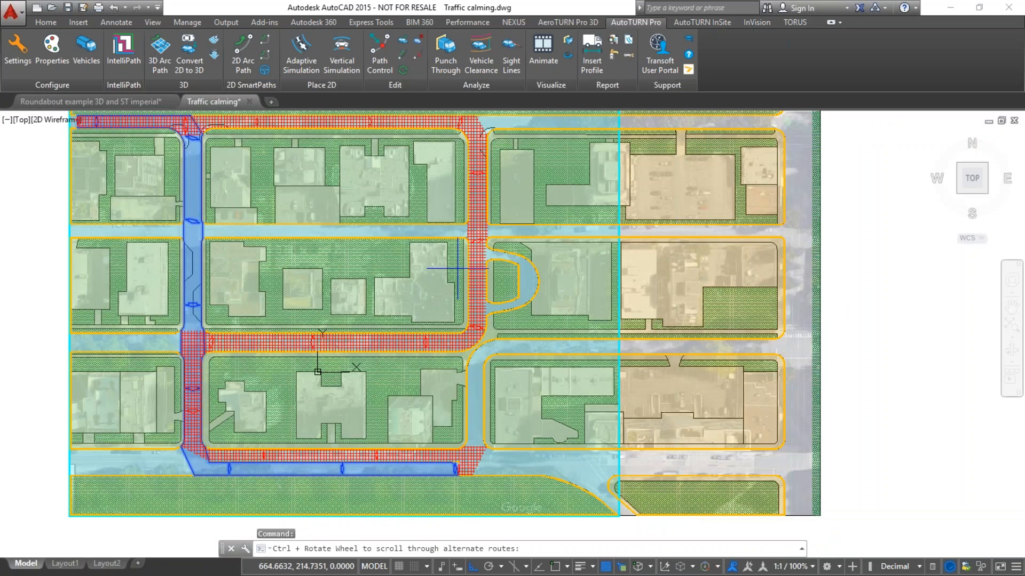
middle_click_drag(205, 248, 270, 273)
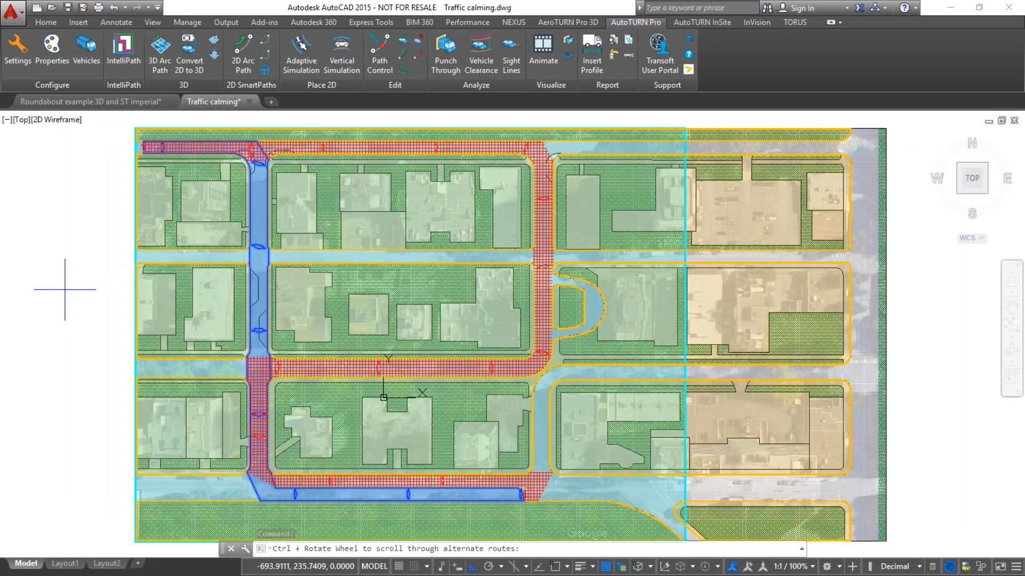
scroll(65, 289, "down", 1, "ctrl")
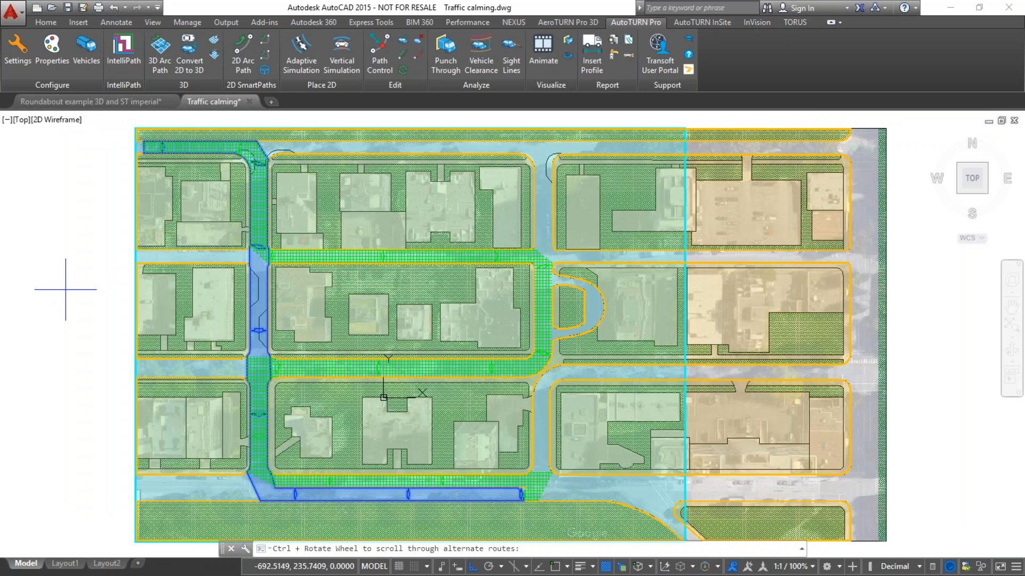
scroll(66, 290, "down", 1, "ctrl")
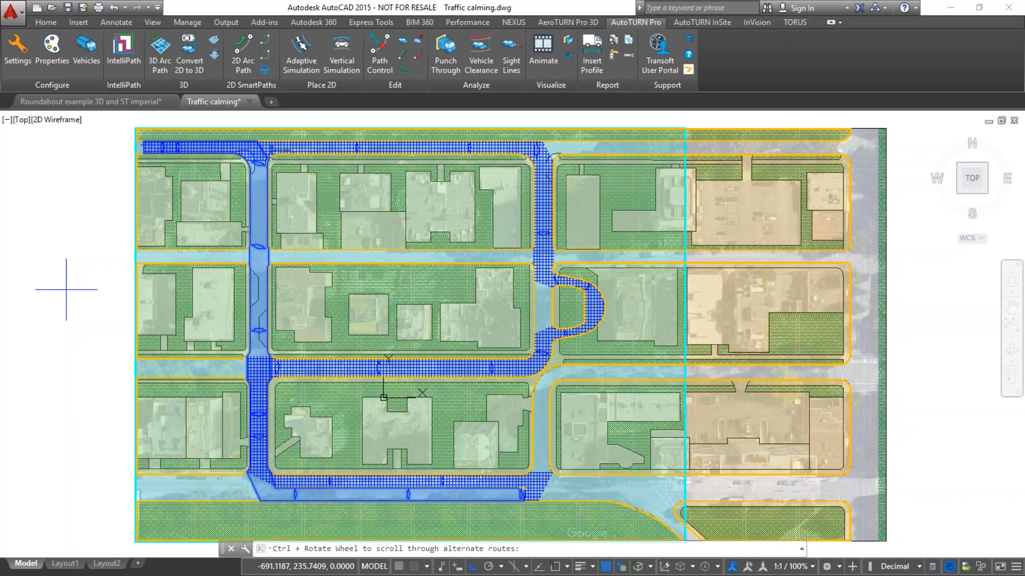
scroll(66, 289, "down", 1, "ctrl")
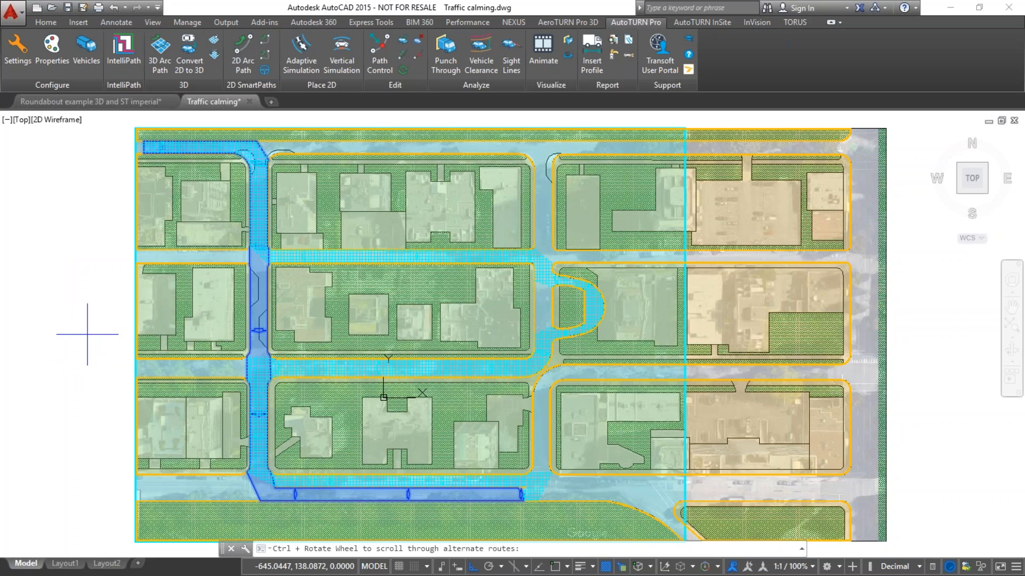
scroll(88, 335, "down", 1, "ctrl")
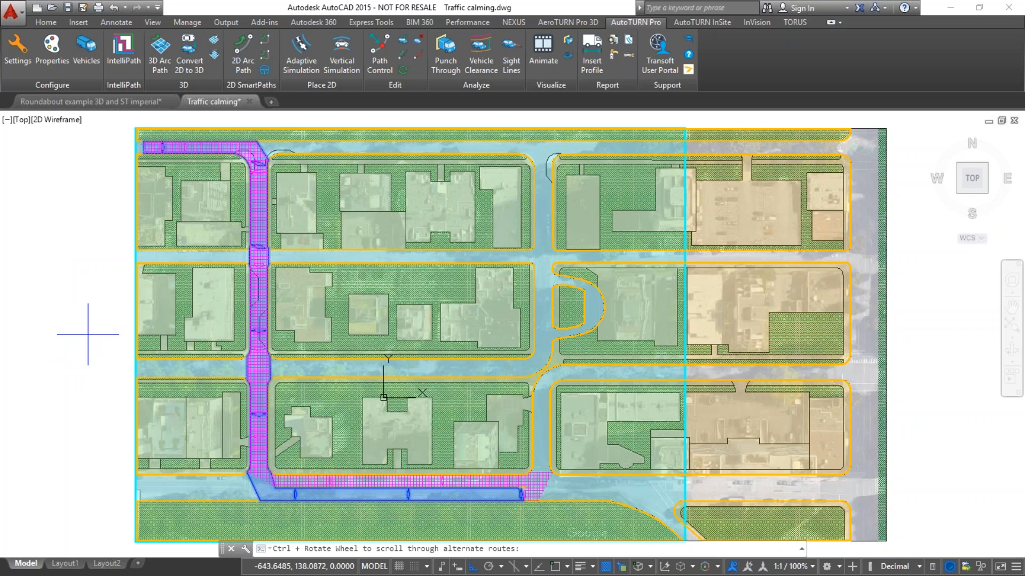
scroll(87, 335, "down", 1, "ctrl")
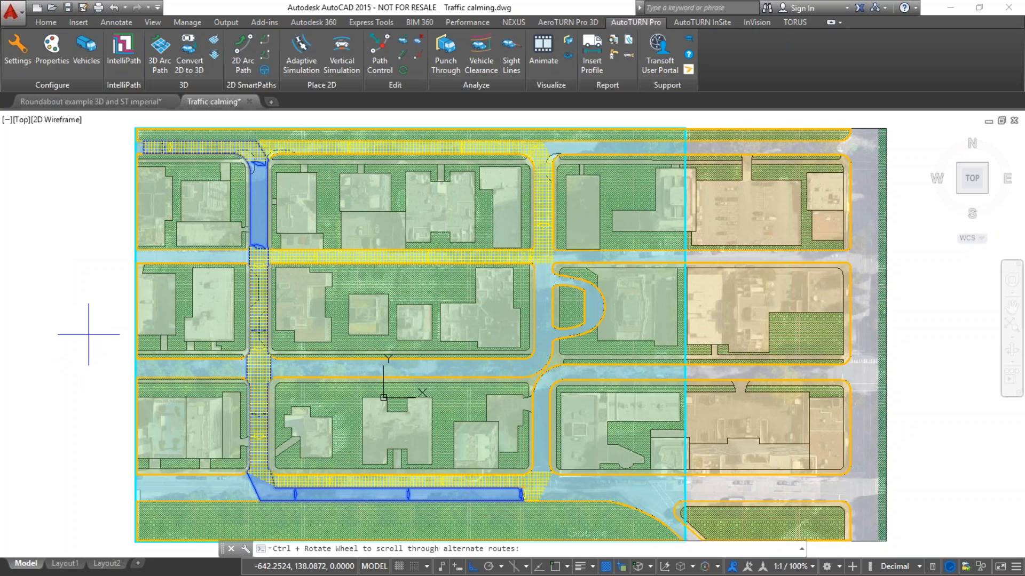
scroll(88, 334, "down", 1, "ctrl")
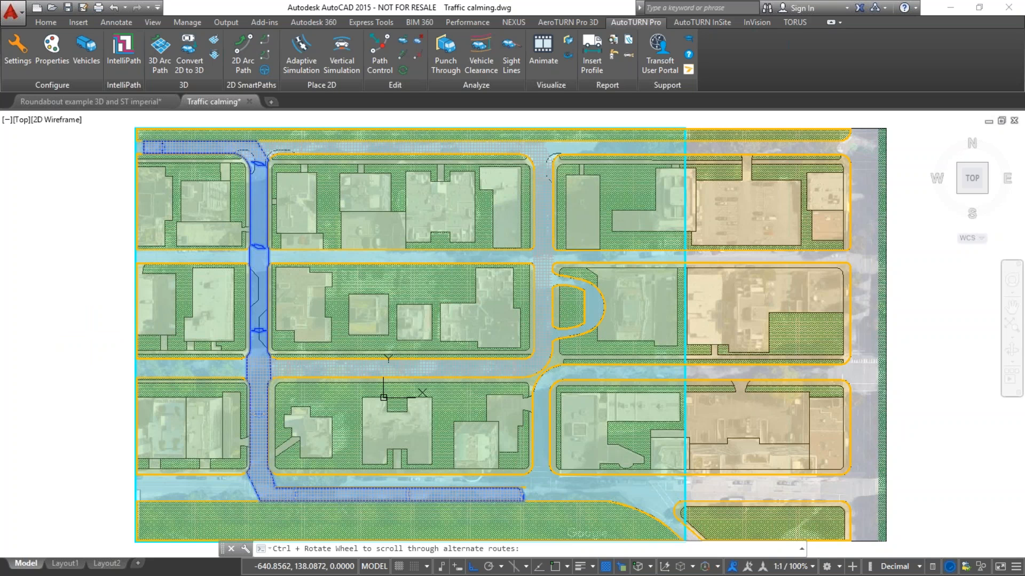
key("Return")
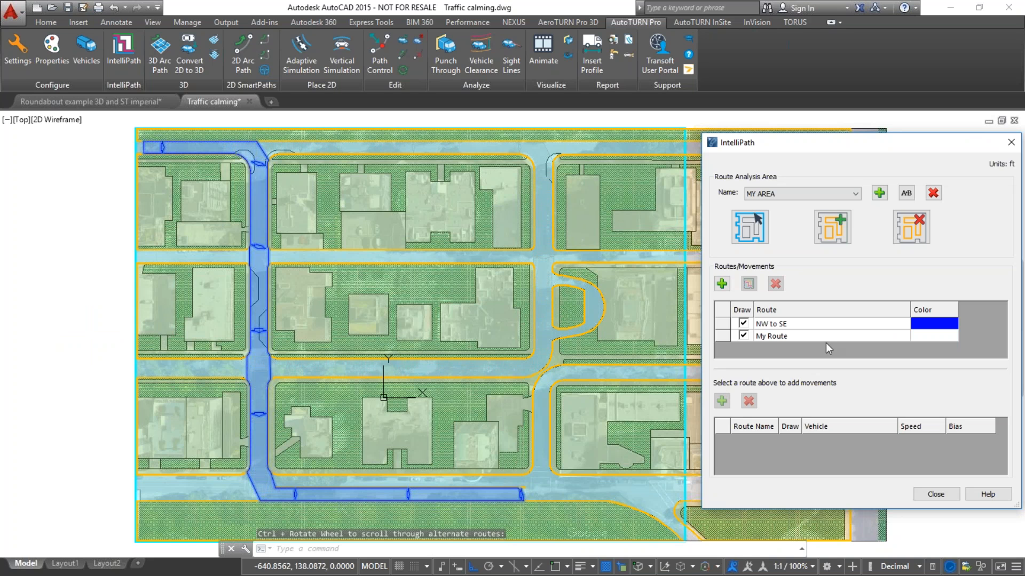
- Set the color of the alternate route My Route to Green
left_click(790, 336)
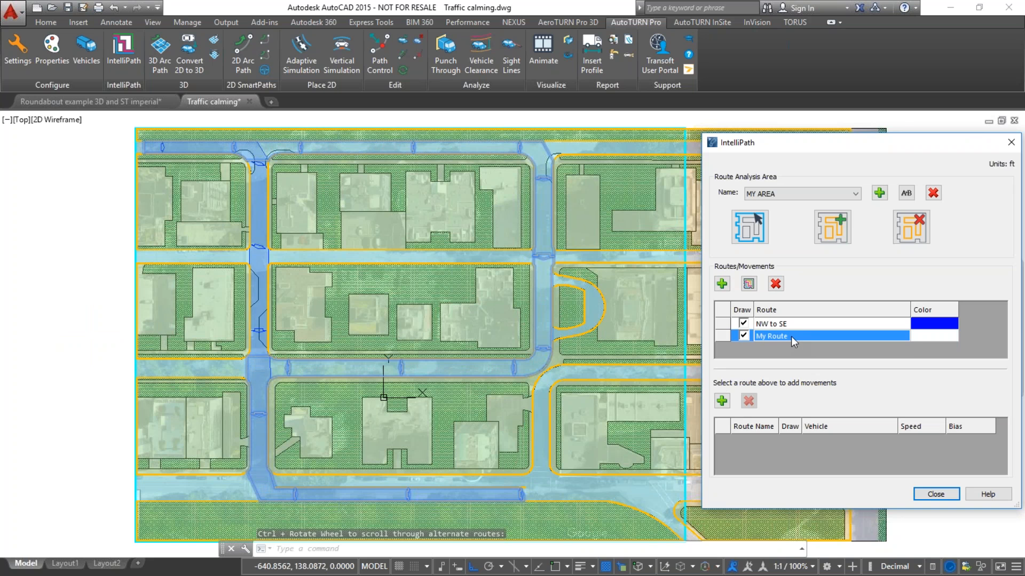
left_click(918, 336)
double_click(919, 336)
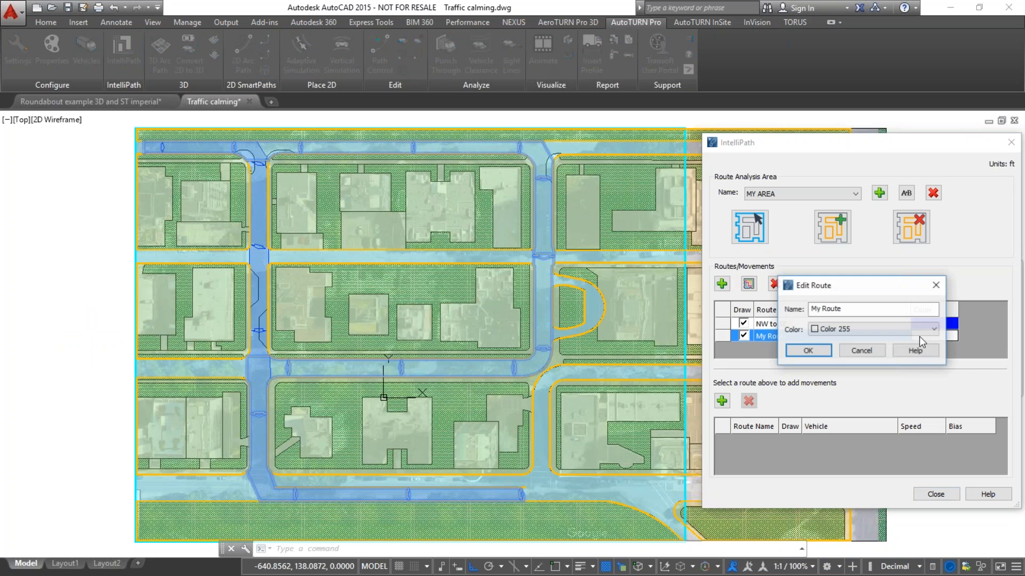
left_click(911, 327)
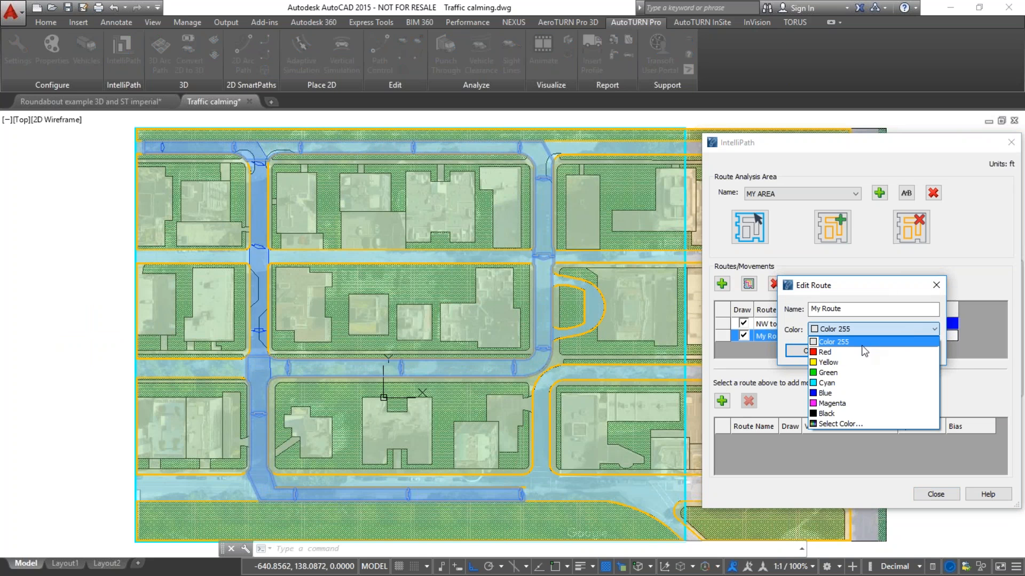
left_click(846, 373)
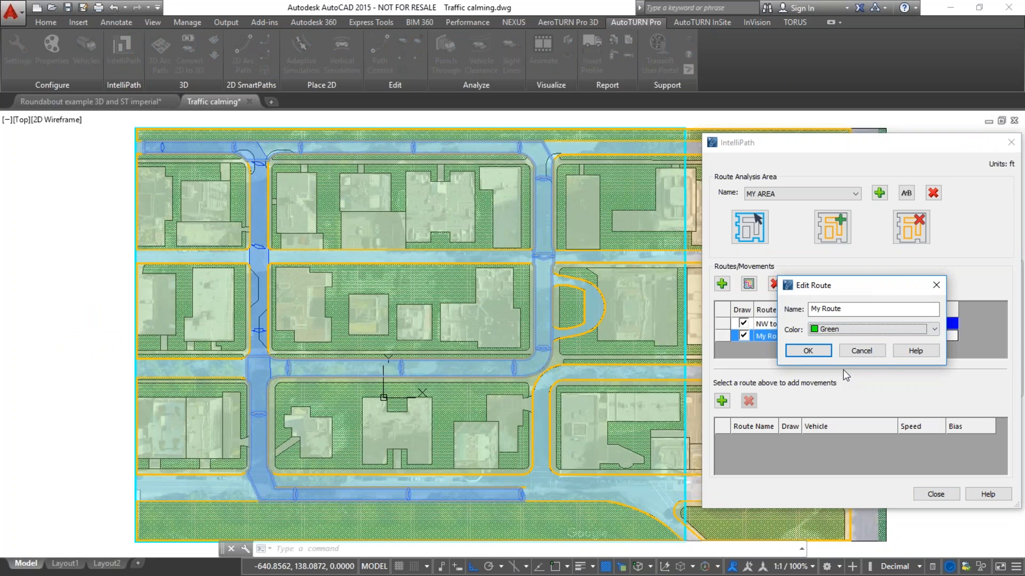
left_click(826, 348)
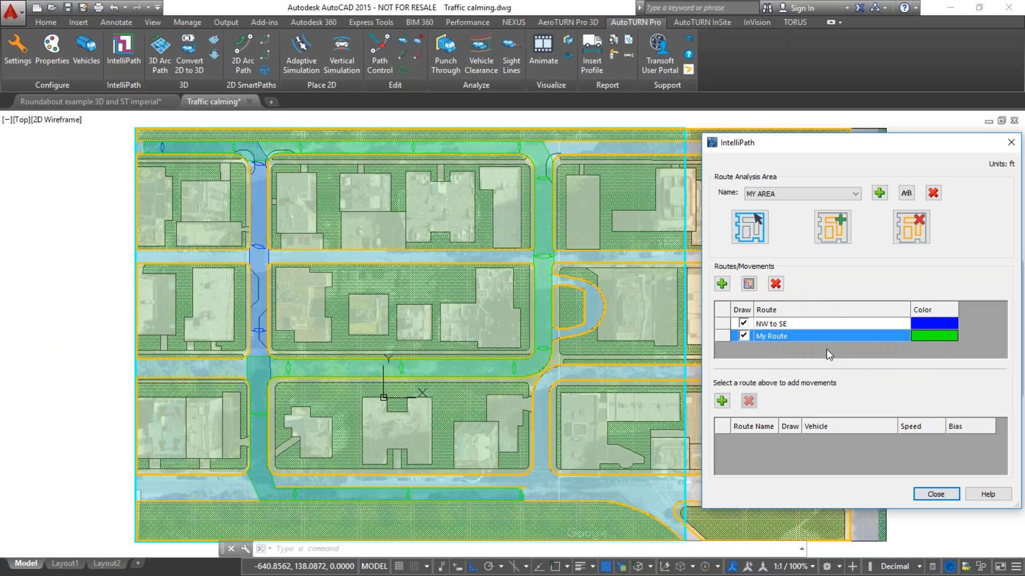
- Change the color of My Route to Magenta
double_click(917, 335)
left_click(873, 329)
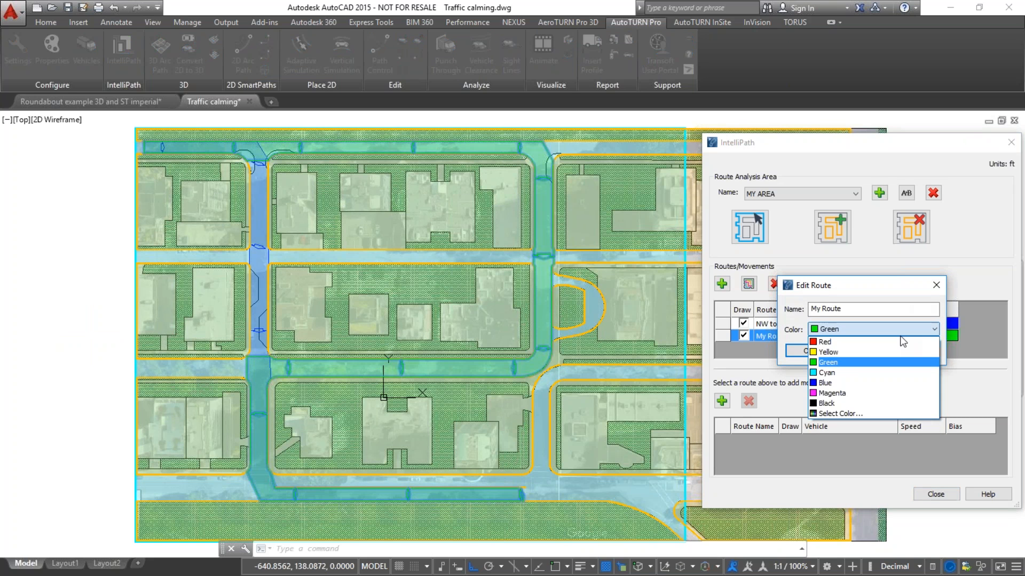
left_click(833, 393)
left_click(816, 351)
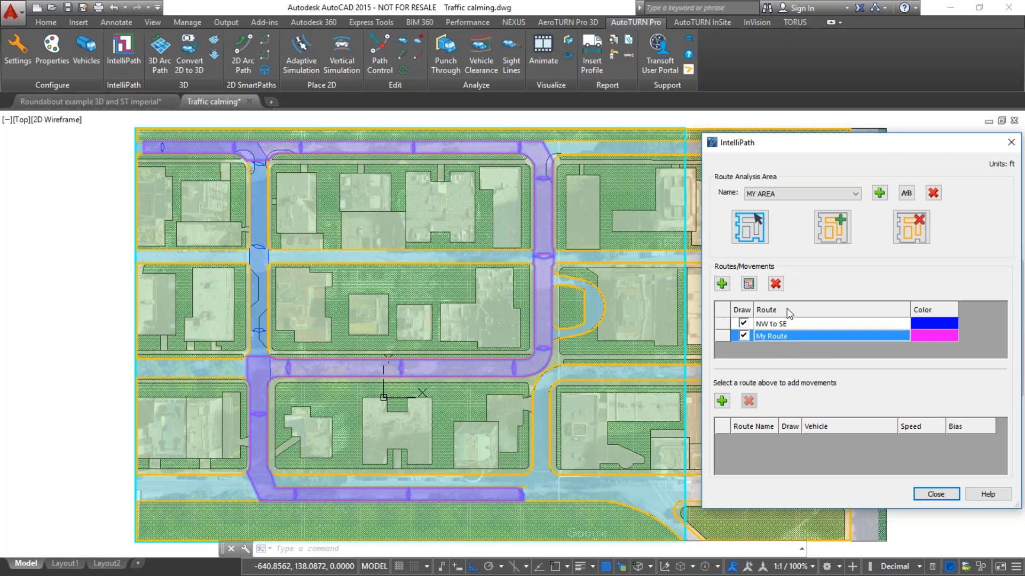
- Delete the alternate route My Route and make NW to SE the selected route
left_click(775, 285)
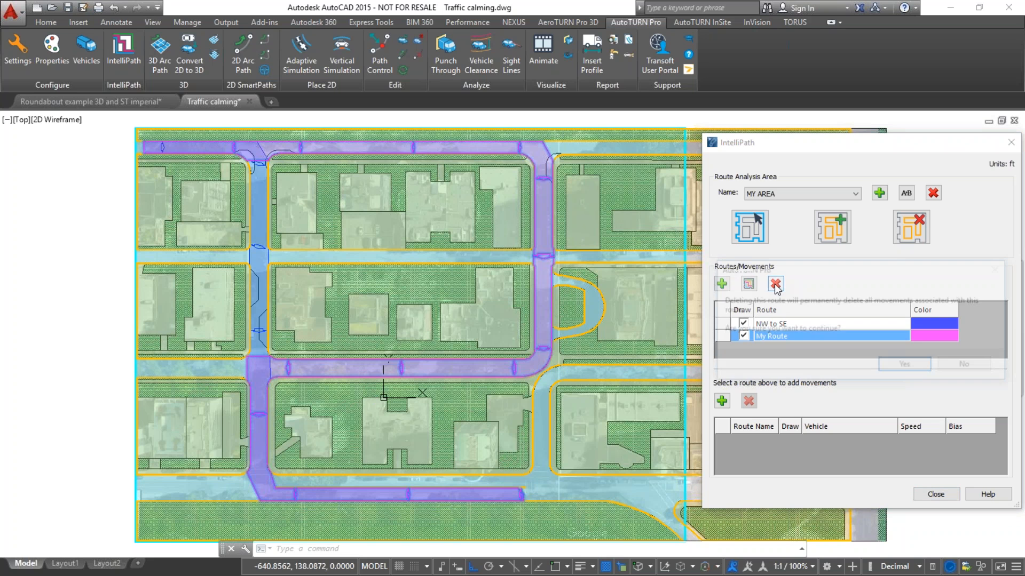
left_click(889, 364)
left_click(806, 330)
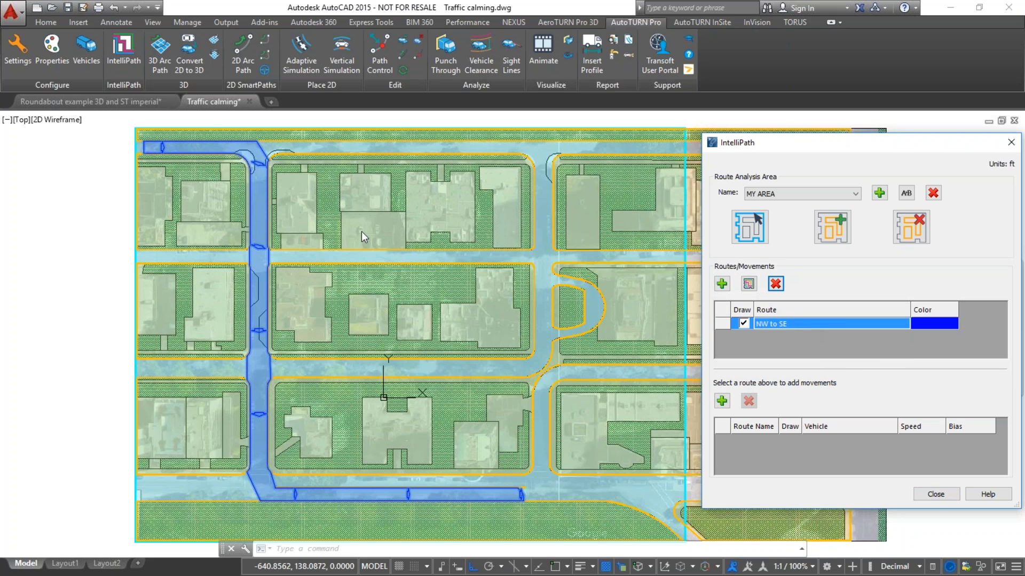
left_click(723, 402)
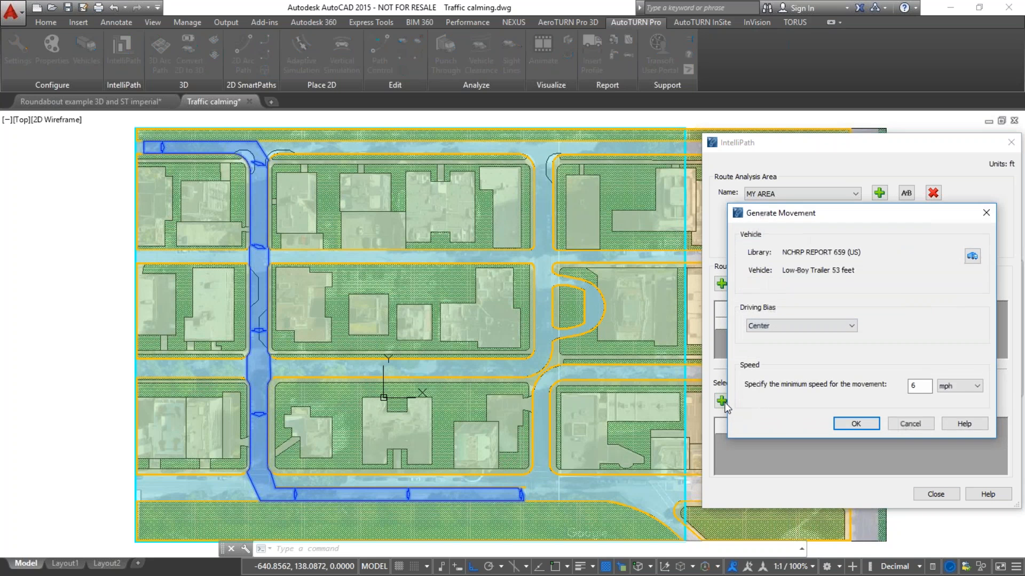
left_click_drag(874, 219, 519, 205)
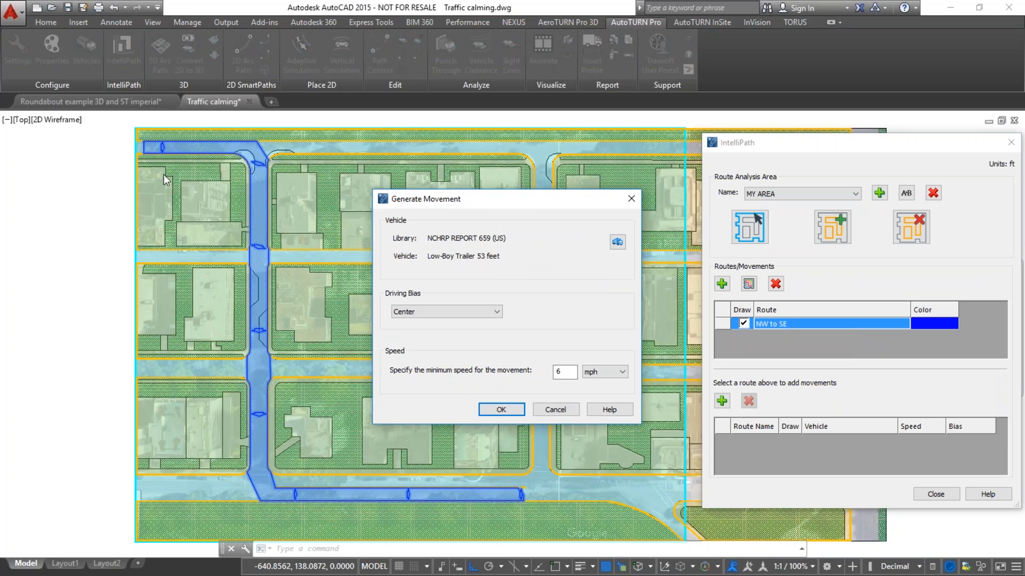
left_click(618, 243)
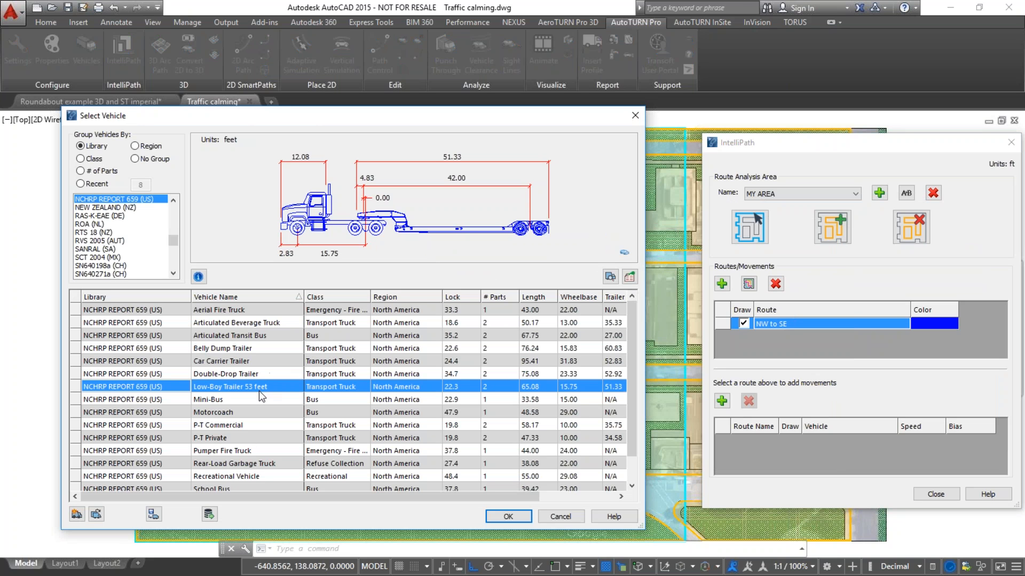
left_click(249, 450)
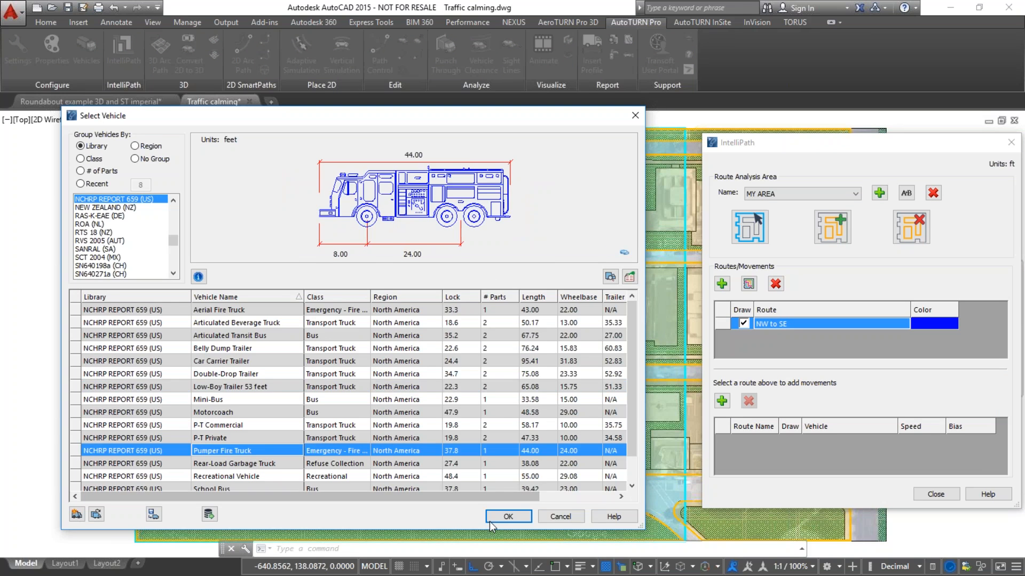
left_click(505, 517)
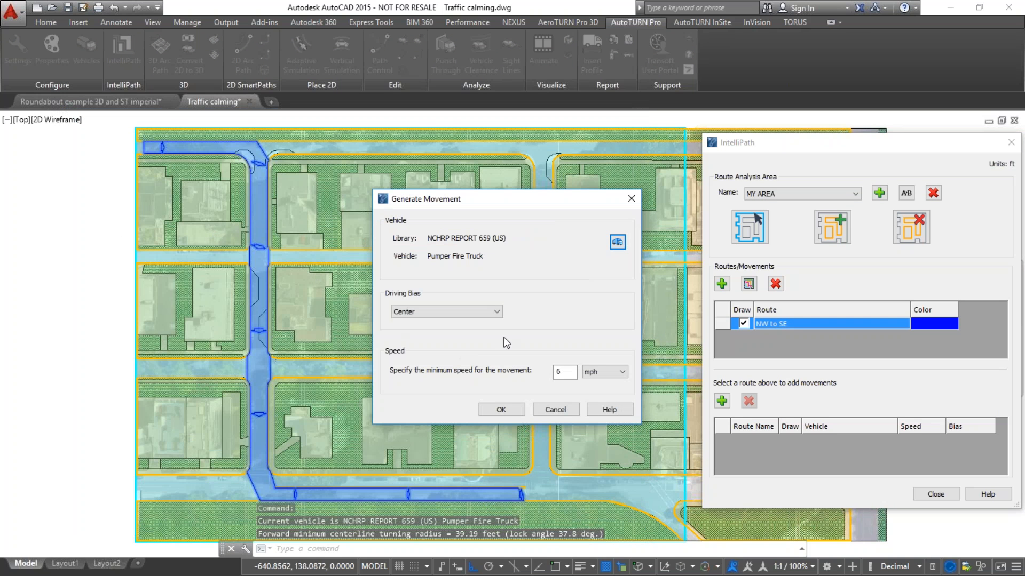
double_click(561, 372)
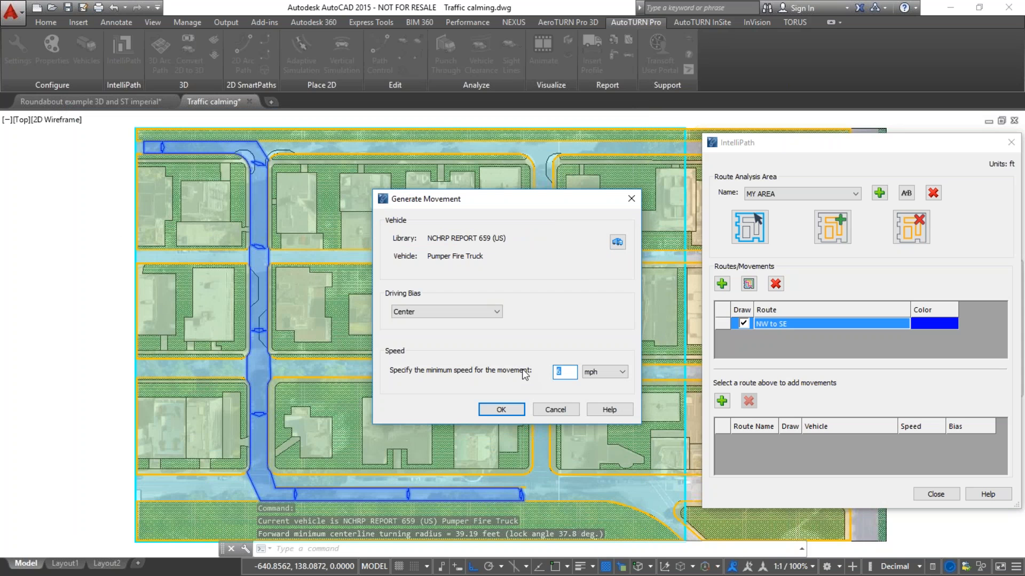
type("10")
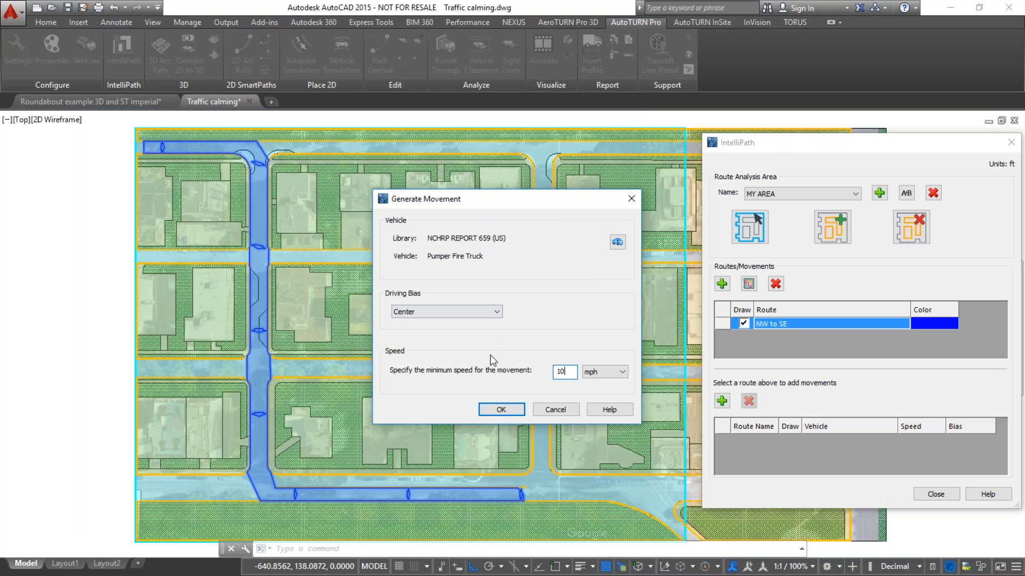
left_click(502, 409)
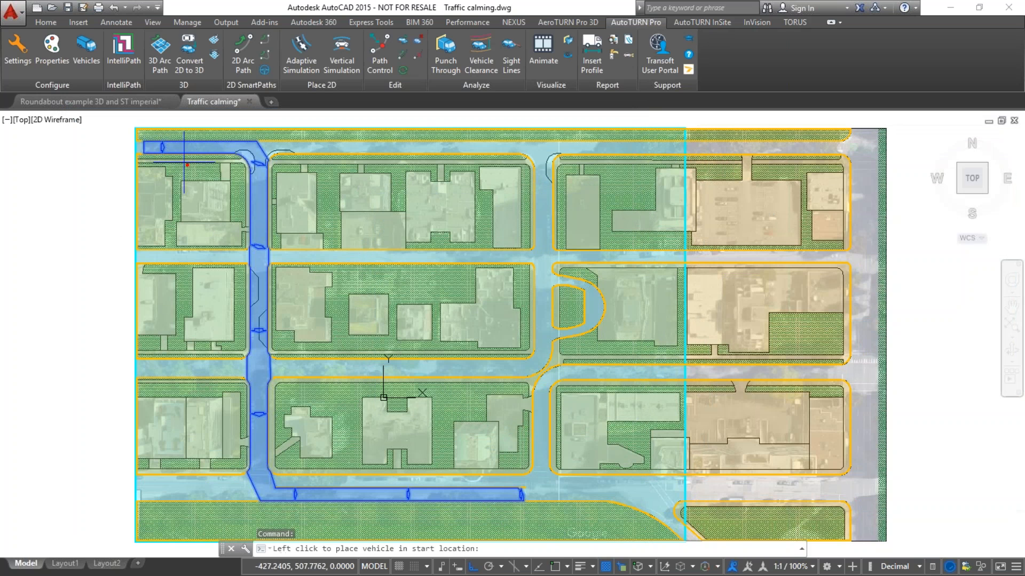
left_click(164, 148)
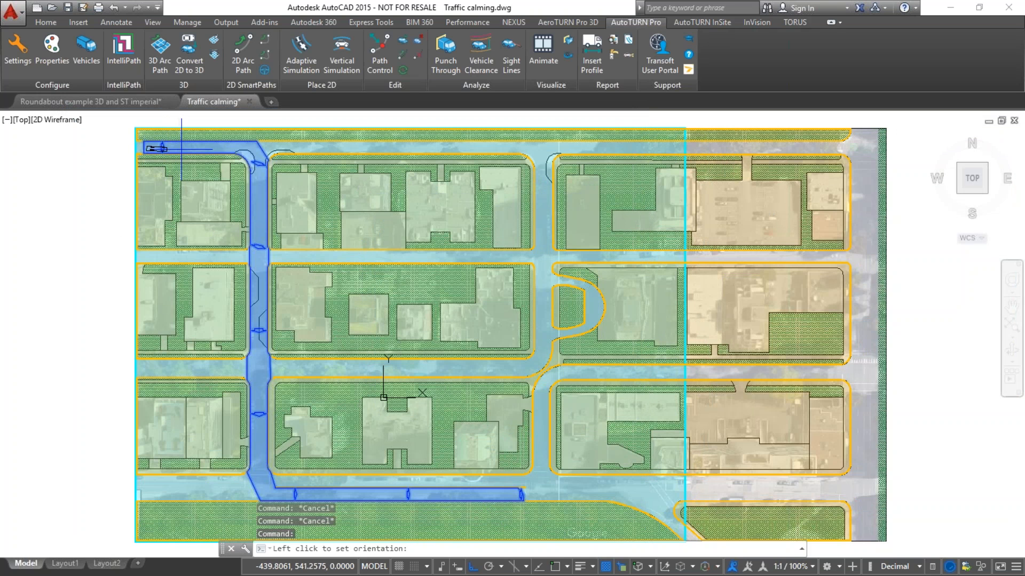
left_click(183, 150)
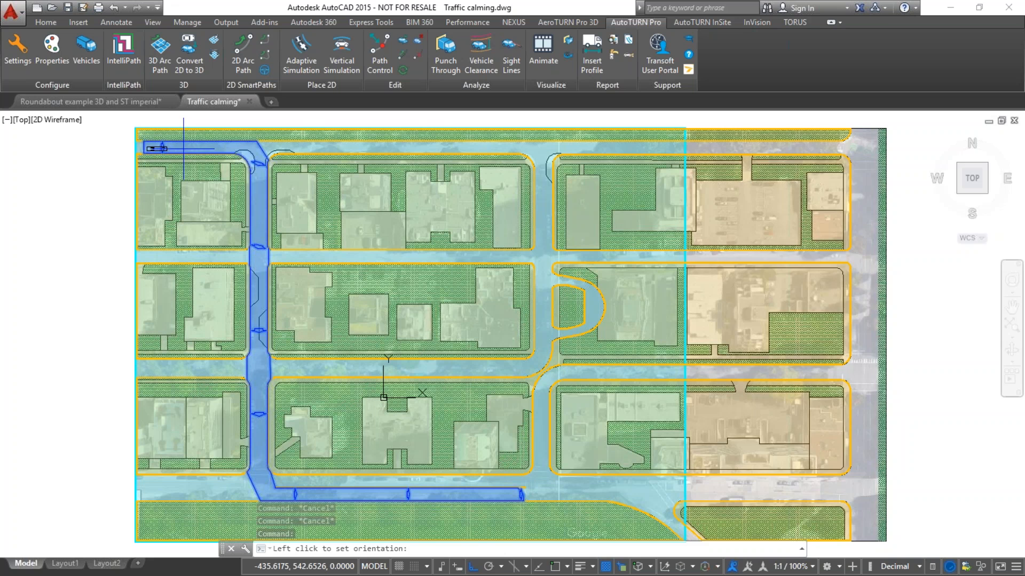
left_click(944, 494)
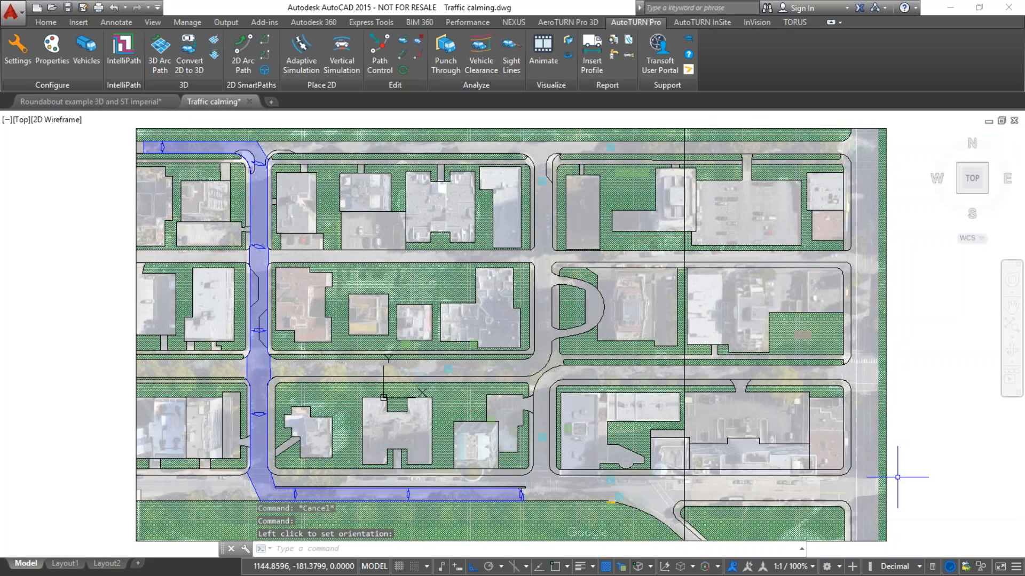
- Set the 2D simulation hatching to fill the Vehicle Body envelope
left_click(54, 68)
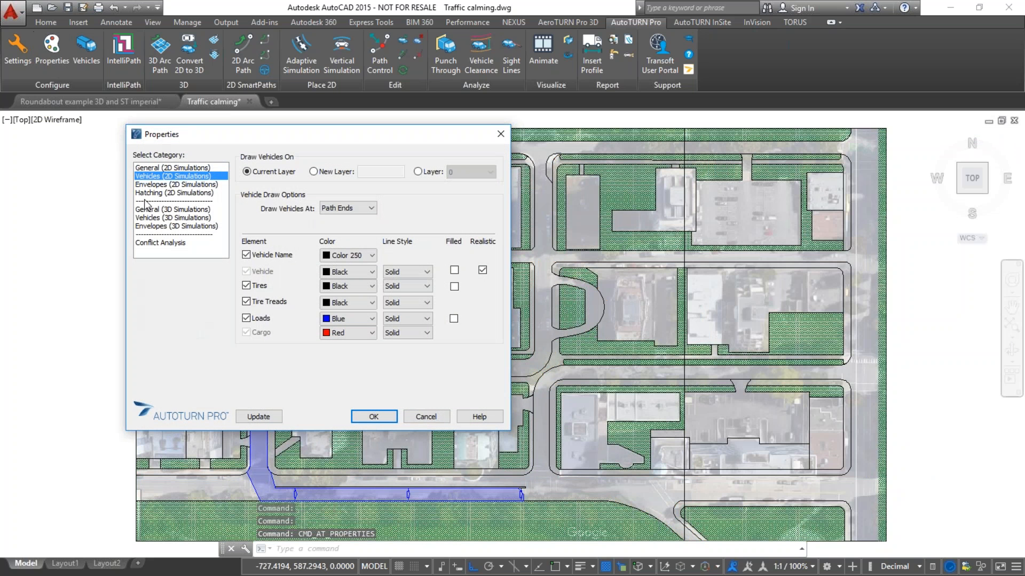
left_click(176, 193)
left_click(431, 207)
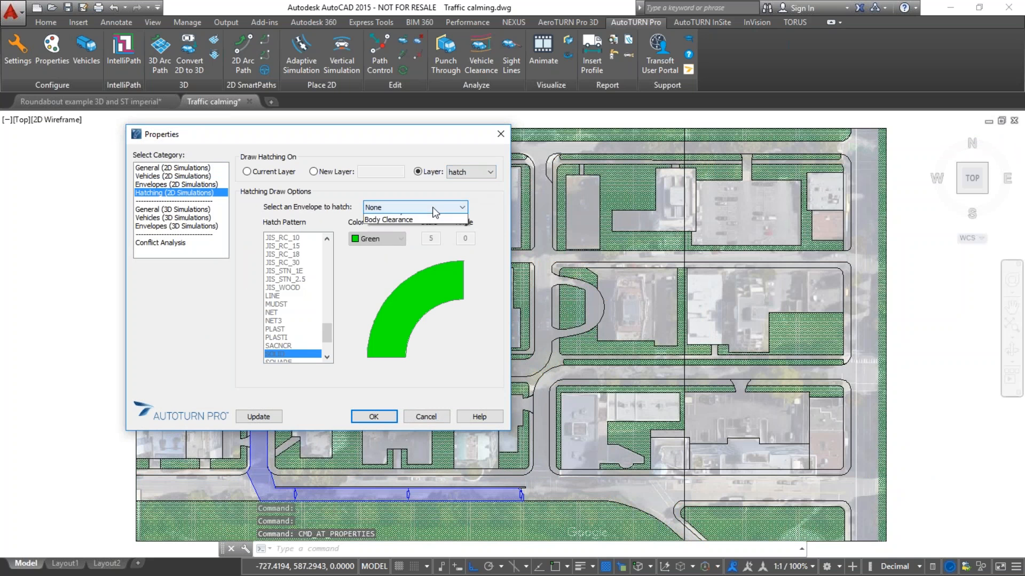
left_click(400, 232)
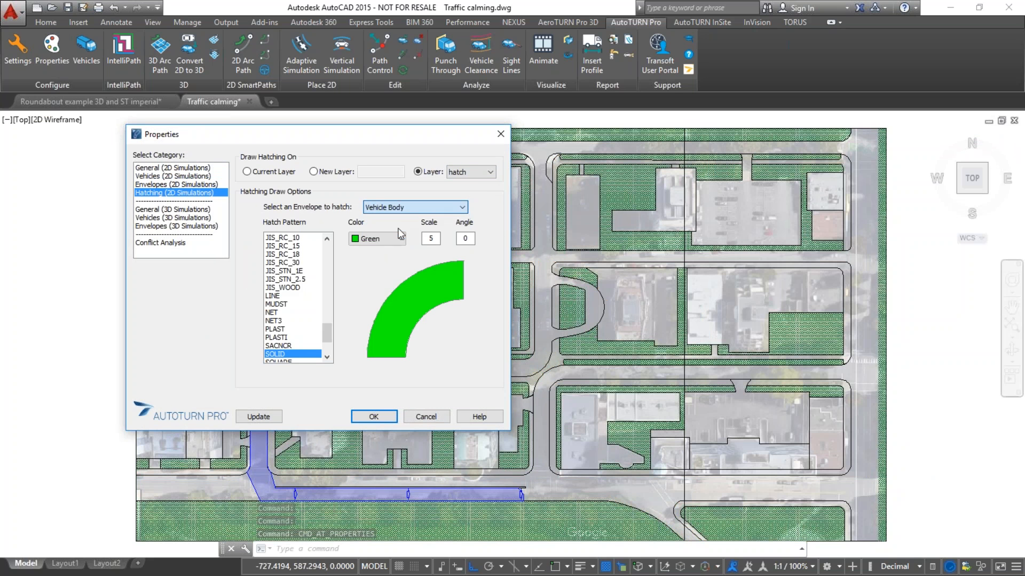
left_click(373, 416)
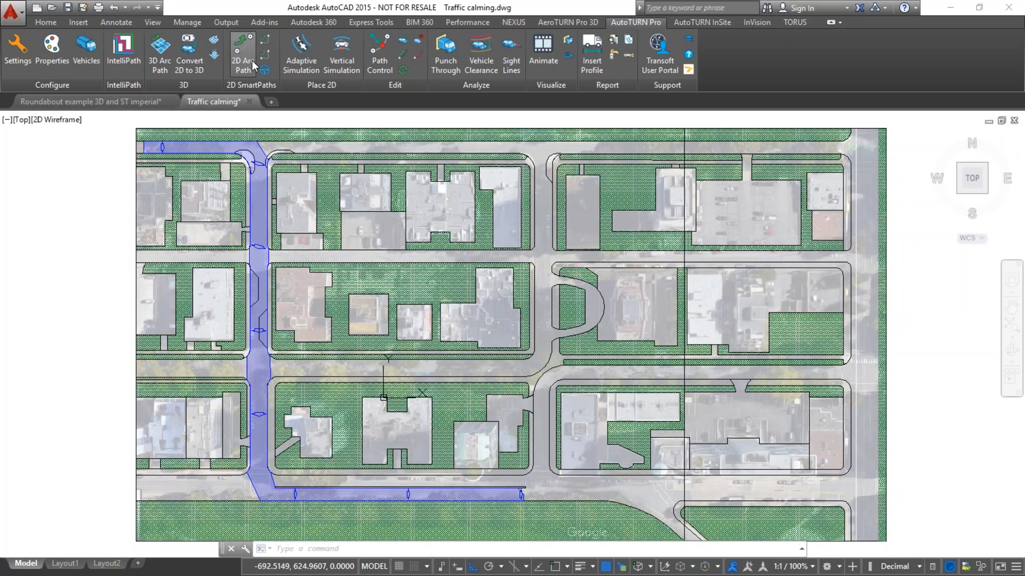
- Start a new IntelliPath movement for the NW to SE route using the Pumper Fire Truck from NCHRP REPORT 659 (US)
left_click(124, 51)
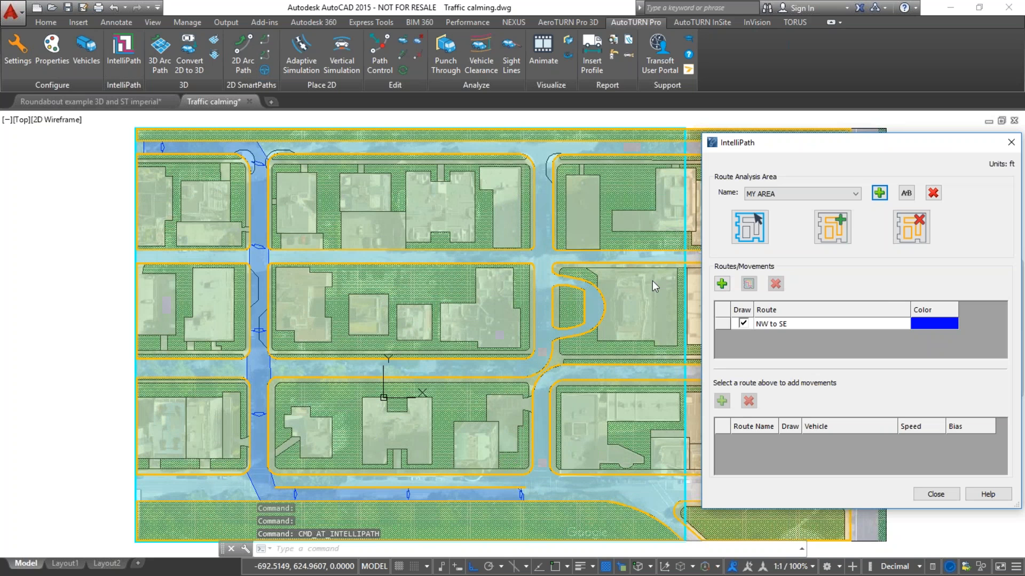
left_click(782, 324)
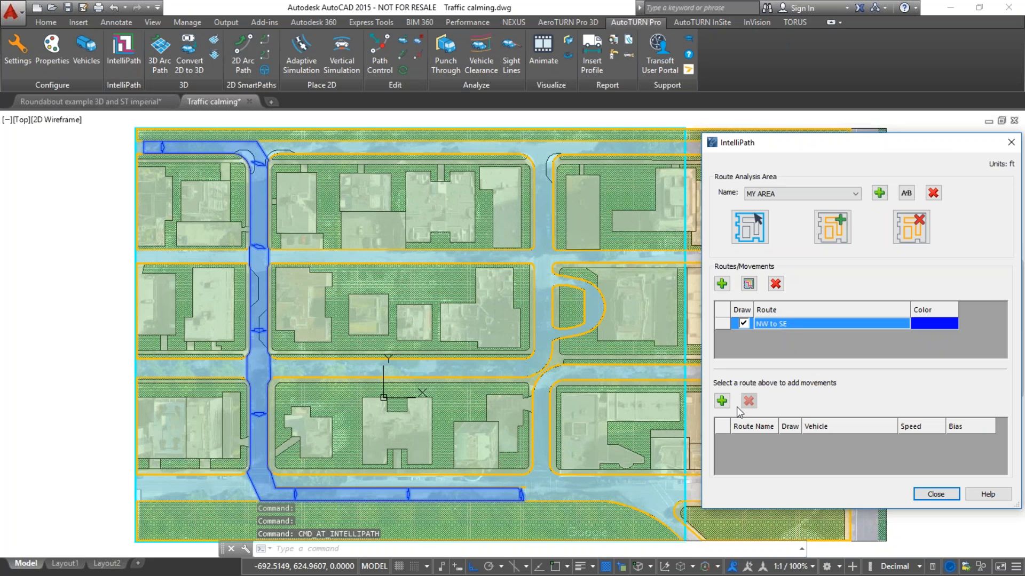
left_click(722, 400)
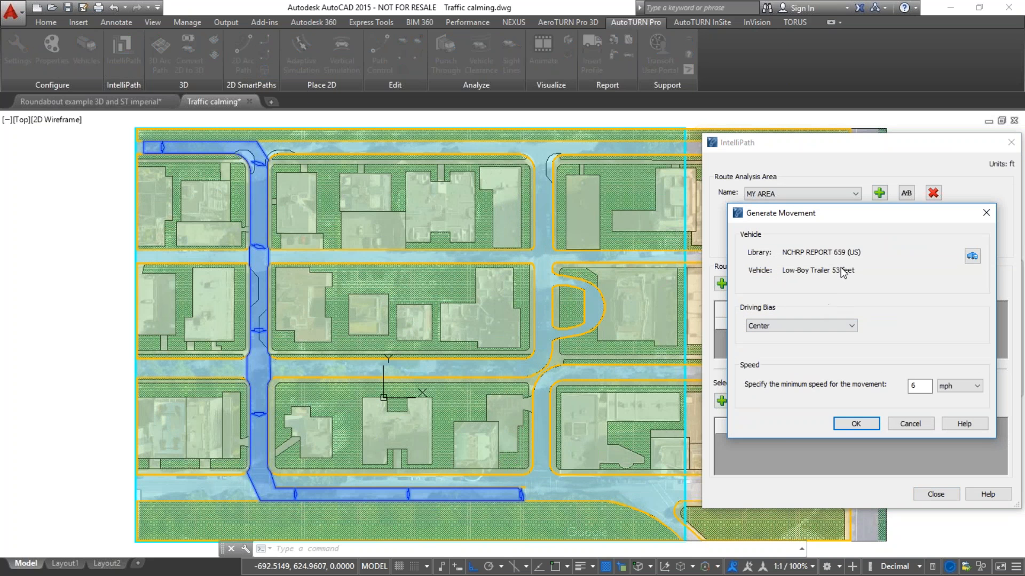
left_click(969, 257)
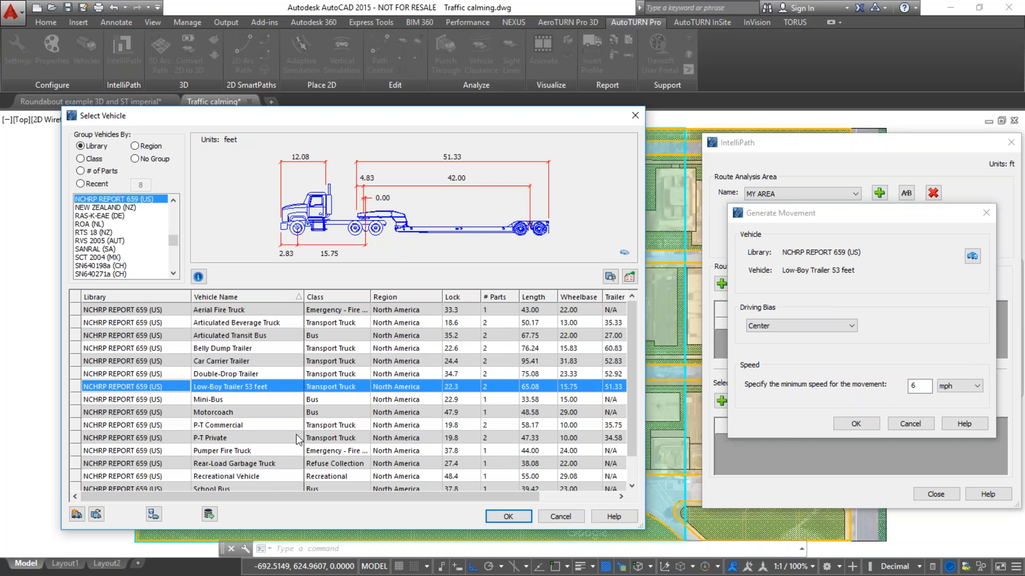
left_click(254, 451)
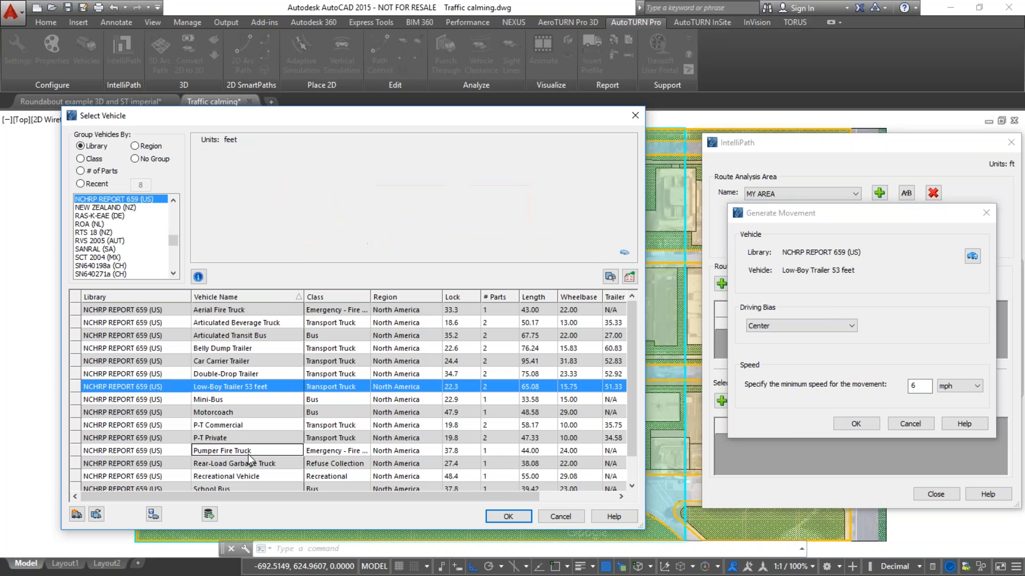
left_click(508, 517)
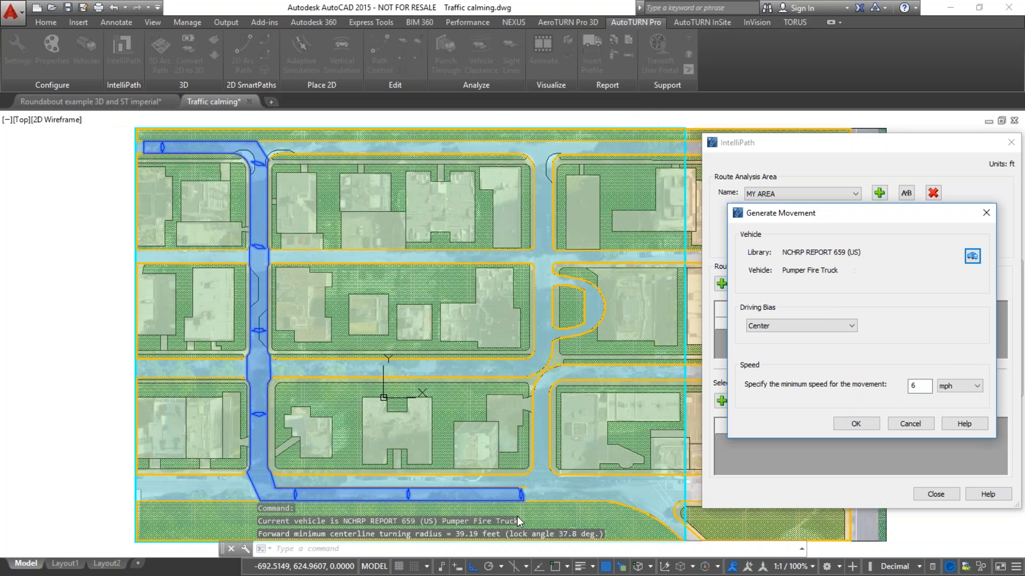
- Set the minimum speed to 10 mph and generate the fire truck movement eastward from the route's northwest start to its southeast end
double_click(914, 385)
type("10")
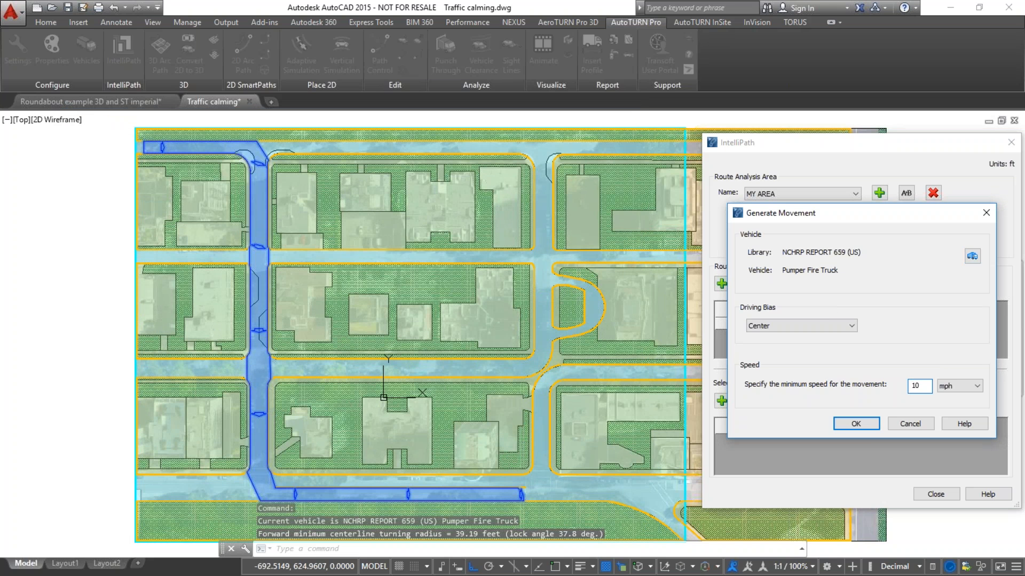
left_click(856, 423)
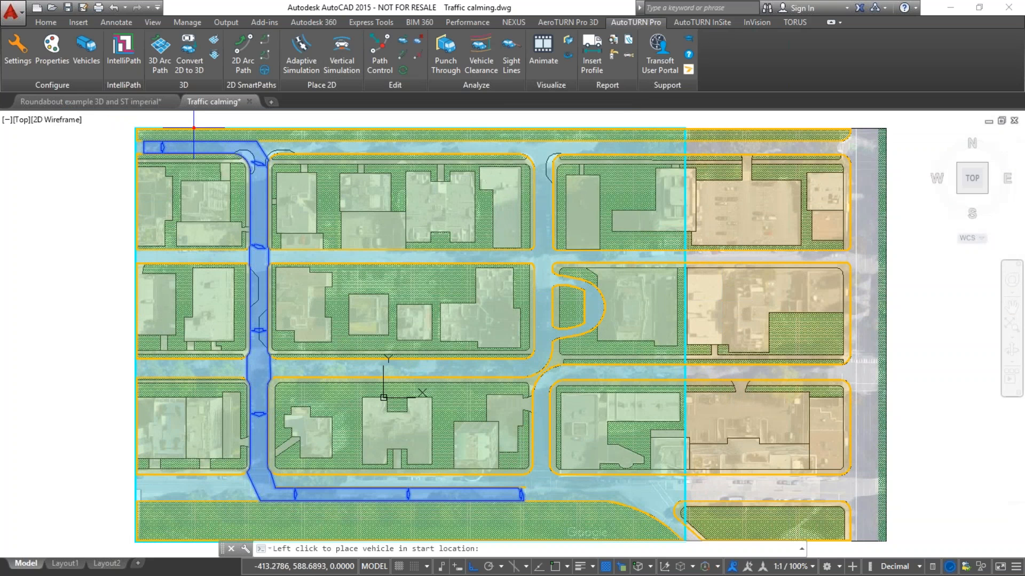
left_click(162, 148)
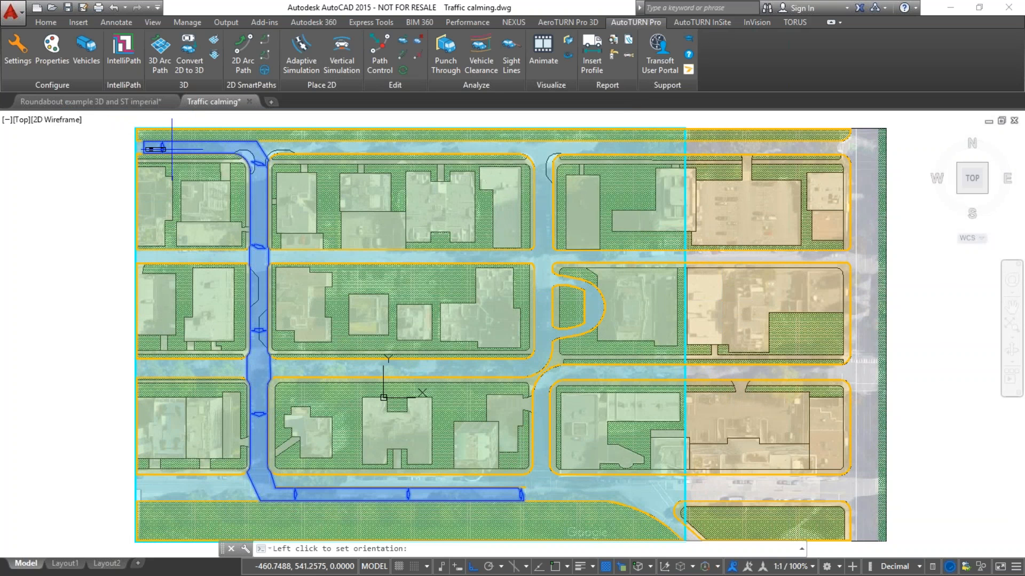
left_click(203, 154)
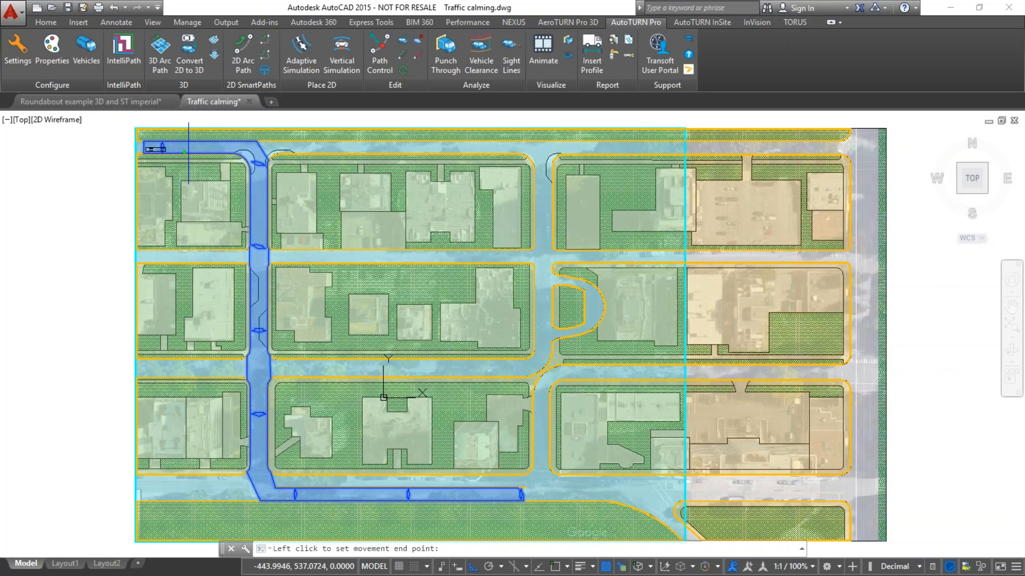
left_click(516, 496)
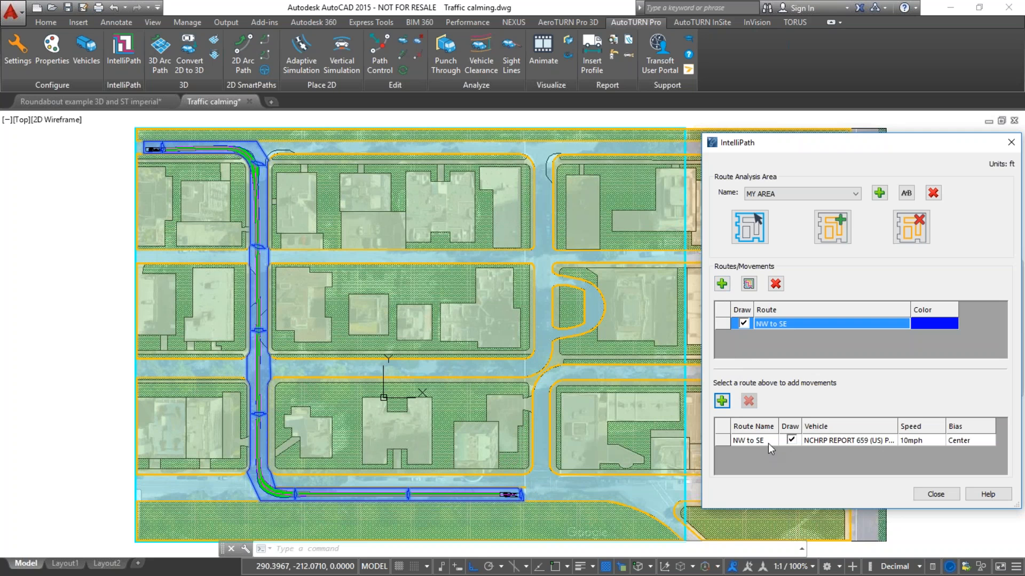
- Hide the fire truck movement and start another movement on the route with the Rear-Load Garbage Truck
left_click(791, 440)
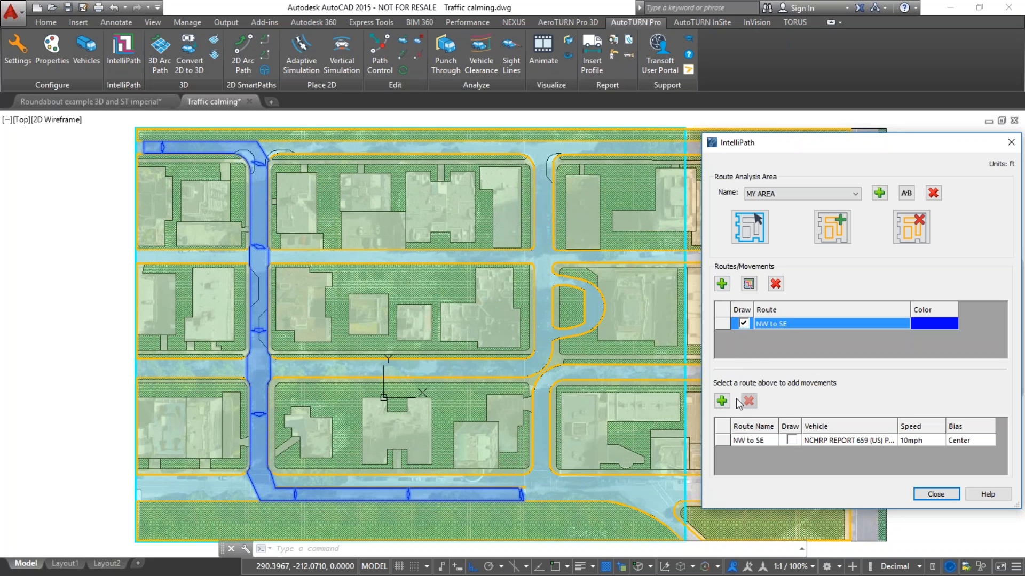
left_click(723, 400)
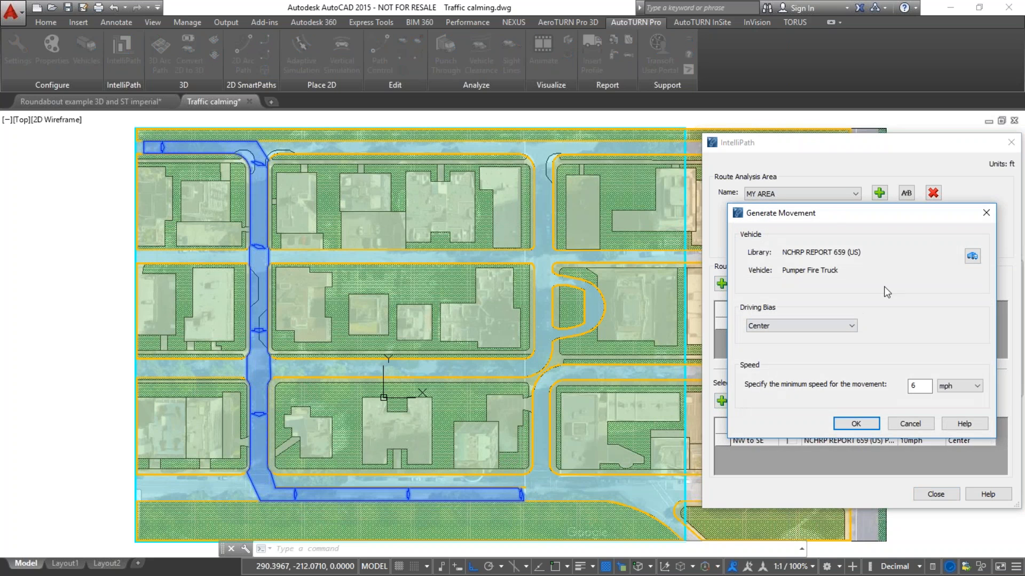
left_click(972, 256)
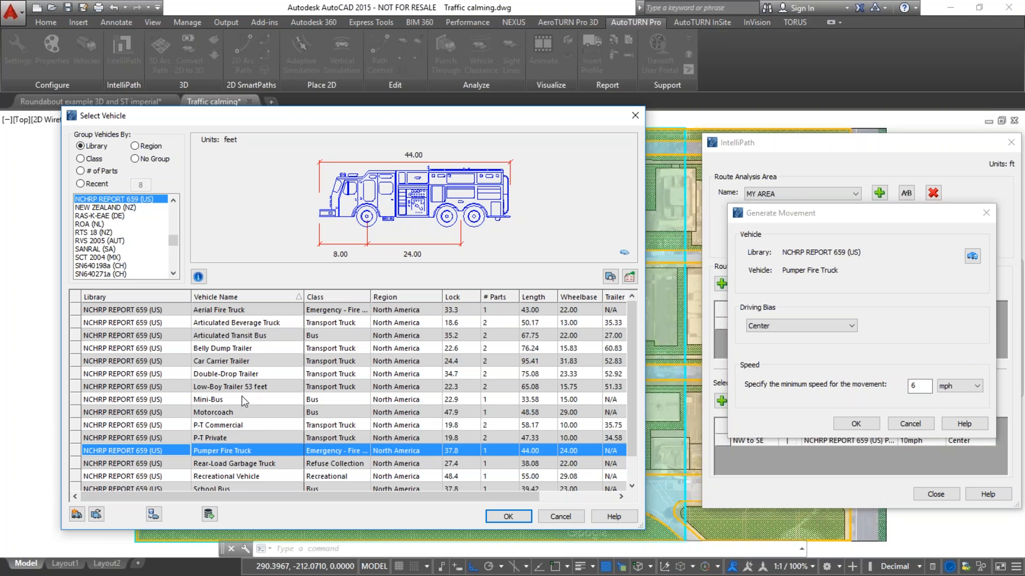
scroll(242, 396, "down", 1)
left_click(219, 426)
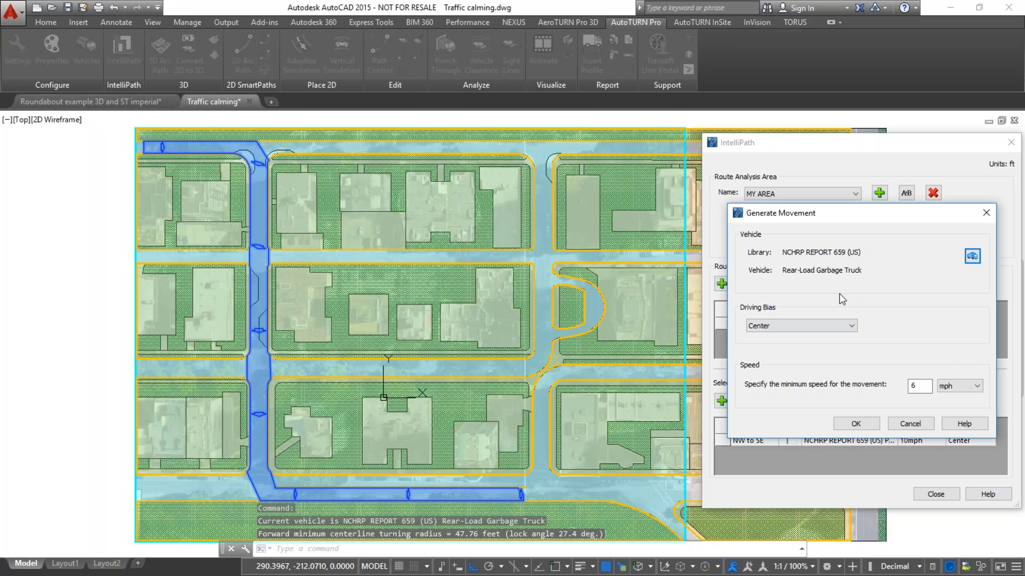
- Set the minimum speed to 15 mph and generate the garbage truck movement eastward from the route's northwest start to the vertical street's south end
double_click(913, 385)
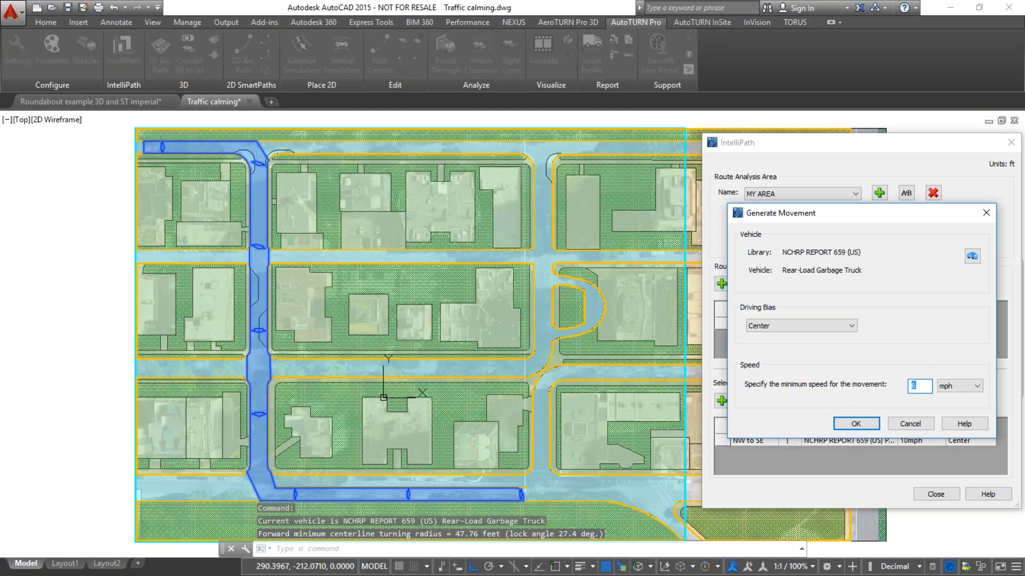
type("10")
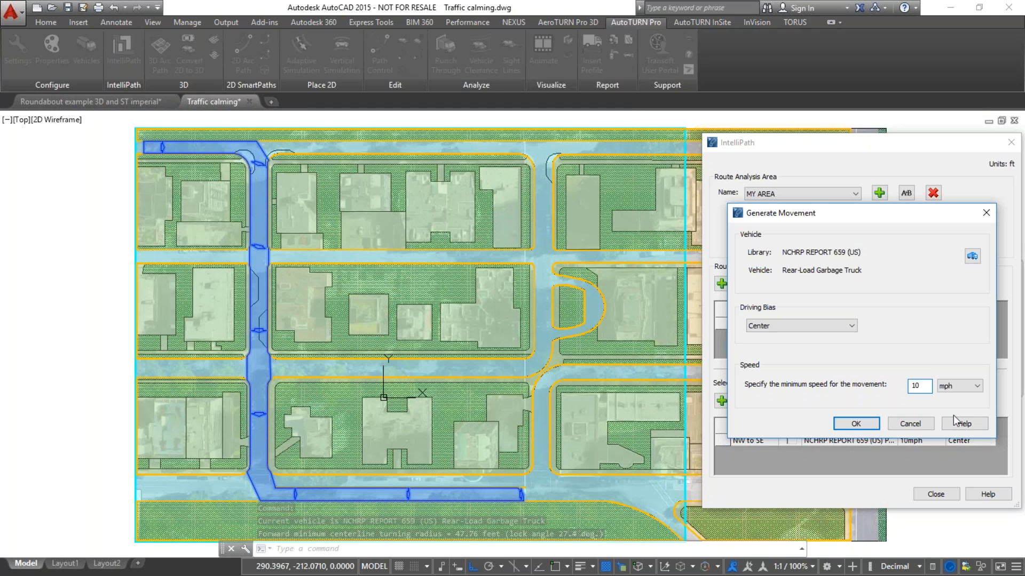
key("BackSpace")
type("5")
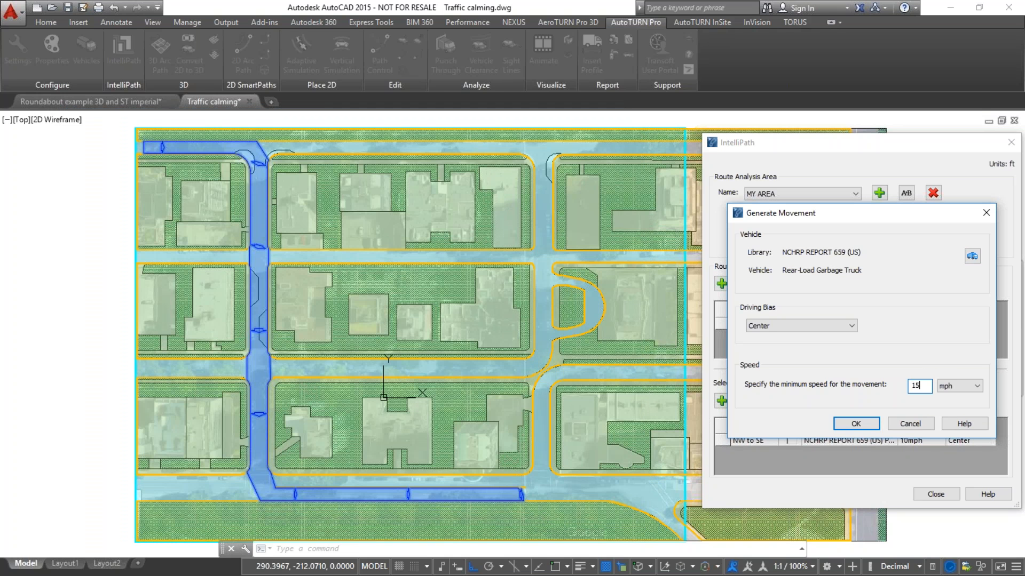
left_click(855, 424)
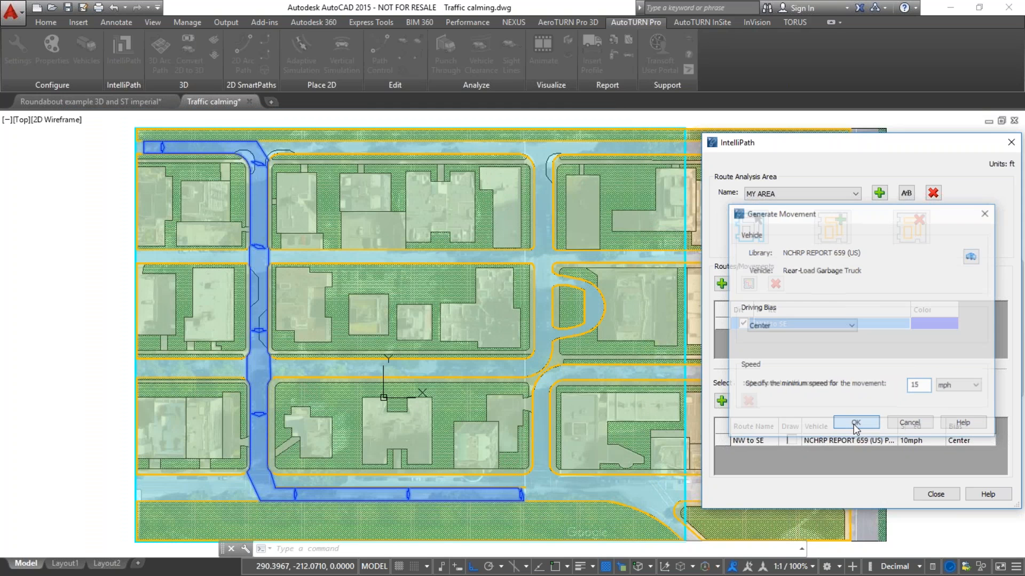
left_click(164, 148)
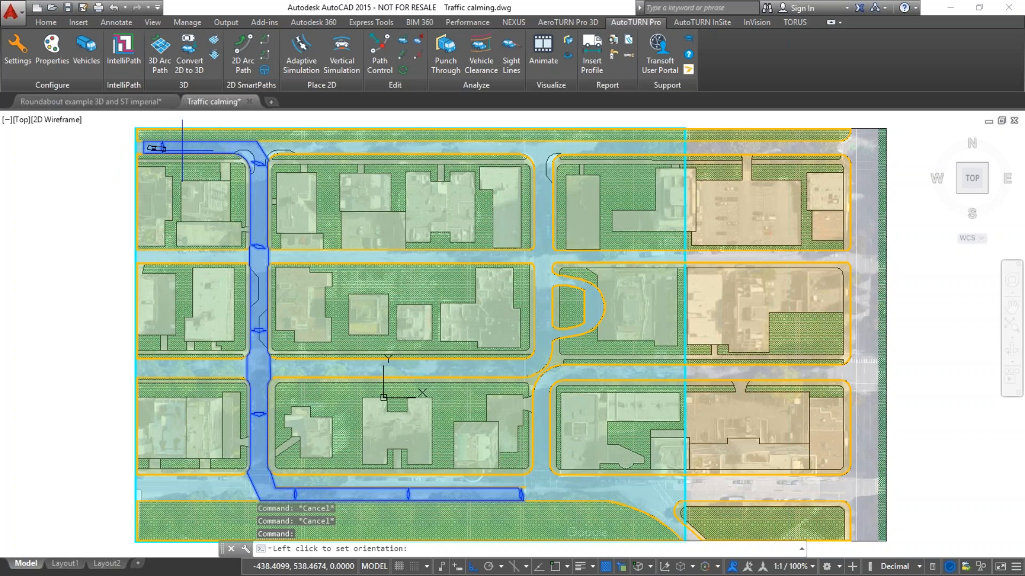
left_click(185, 150)
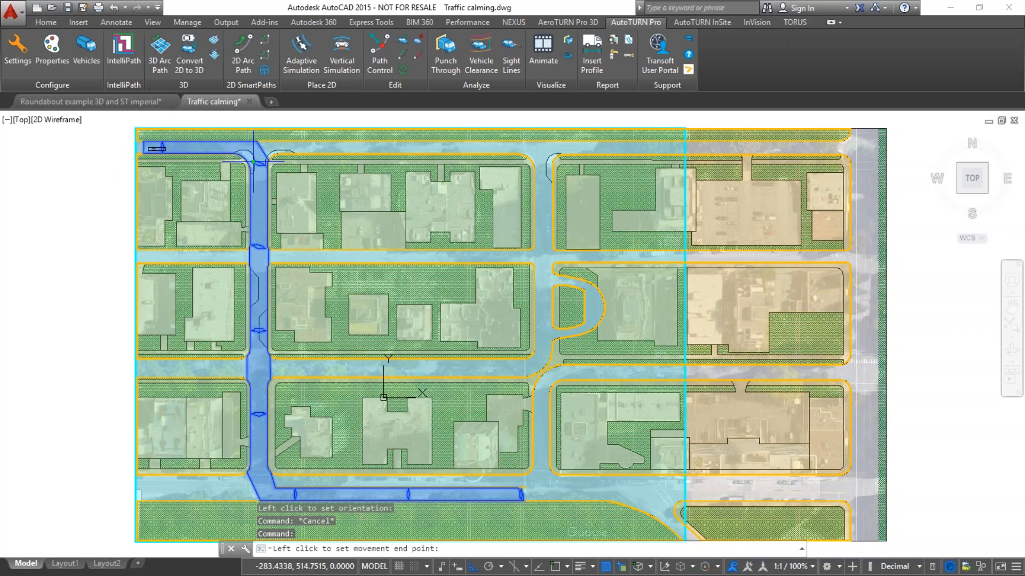
left_click(255, 465)
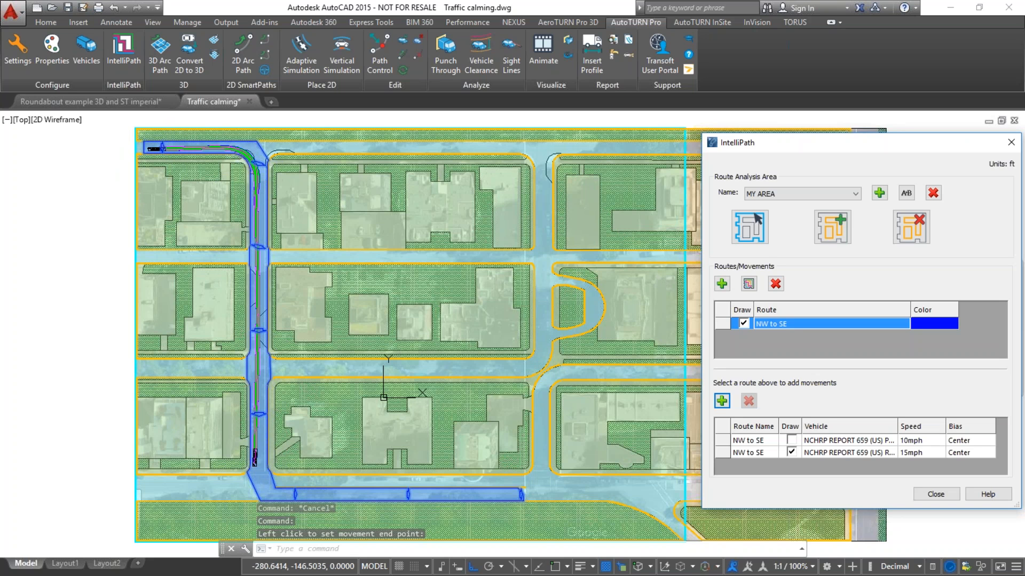
- Start another movement on the NW to SE route with the DL-23 vehicle from the NACTO 2013 (US) library
left_click(729, 406)
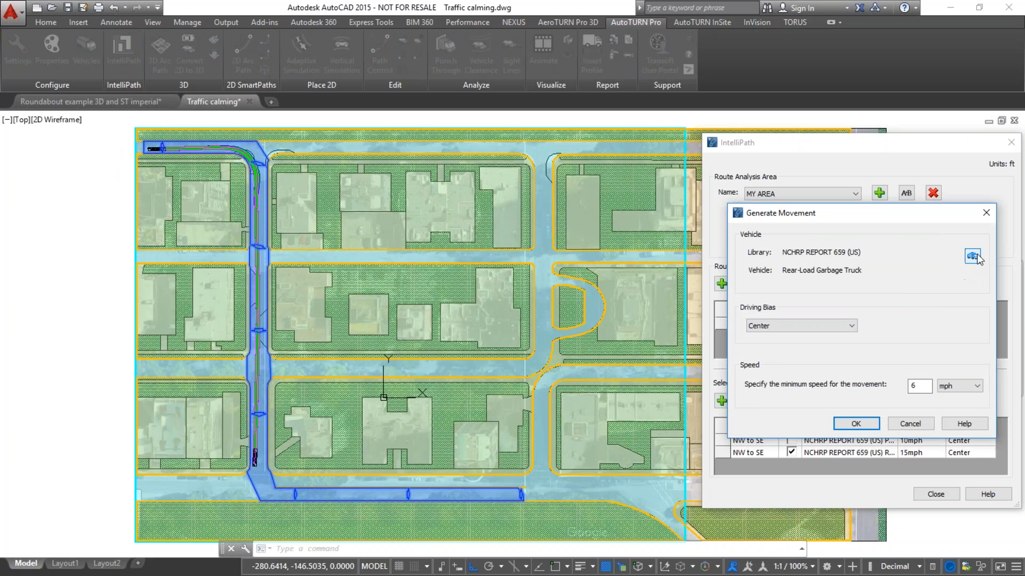
left_click(972, 257)
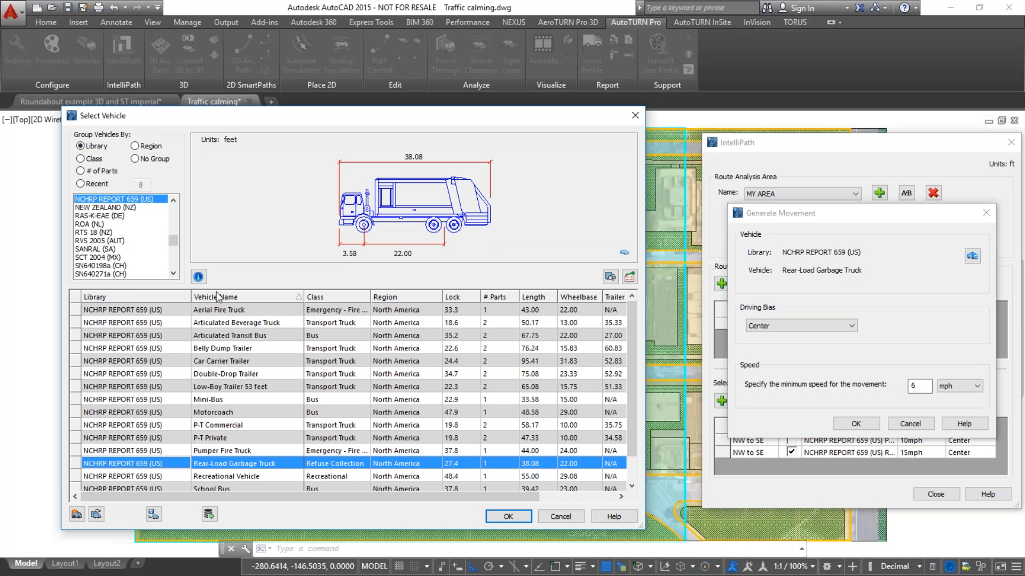
left_click(102, 258)
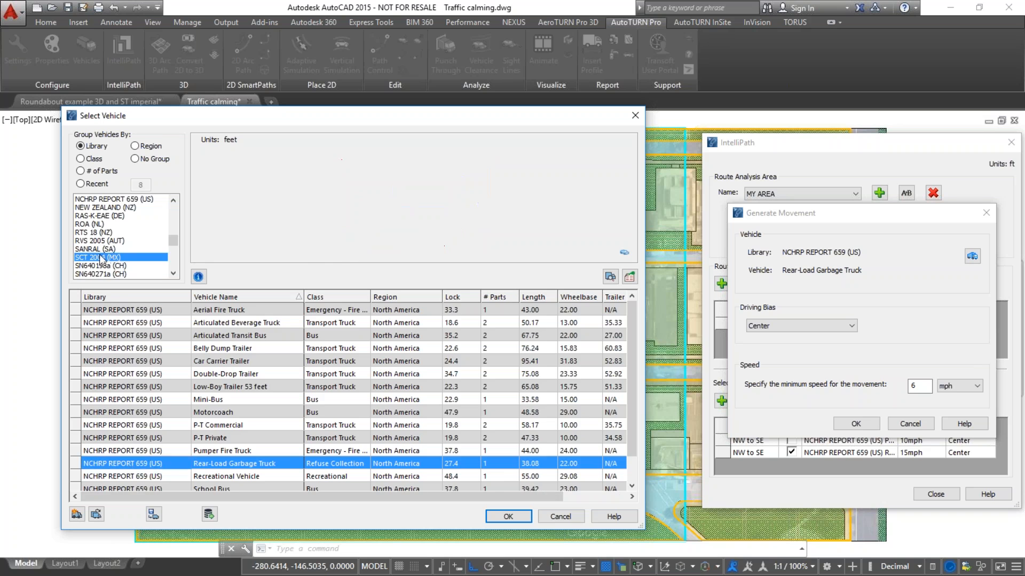
scroll(104, 250, "down", 4)
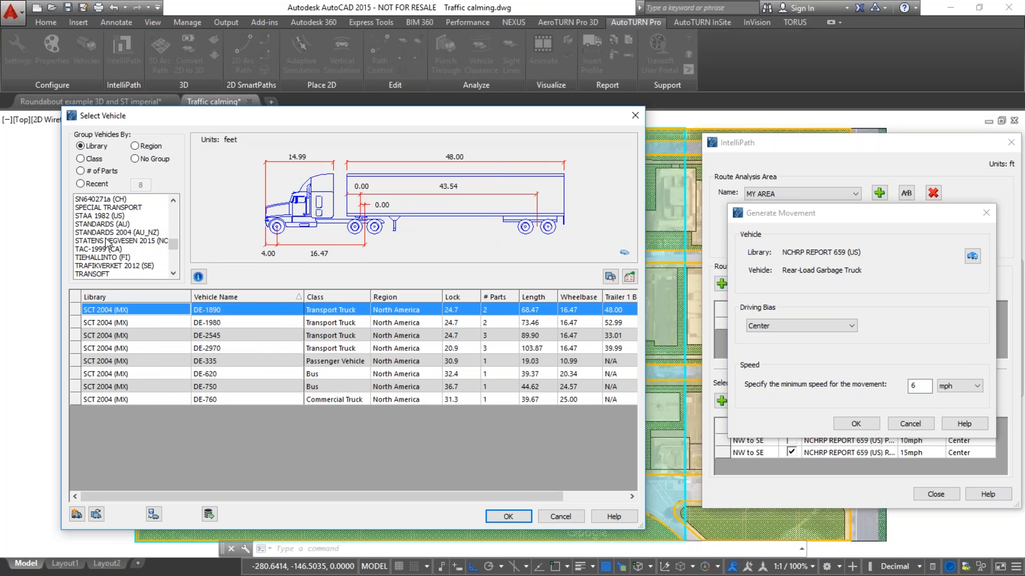
scroll(107, 244, "up", 4)
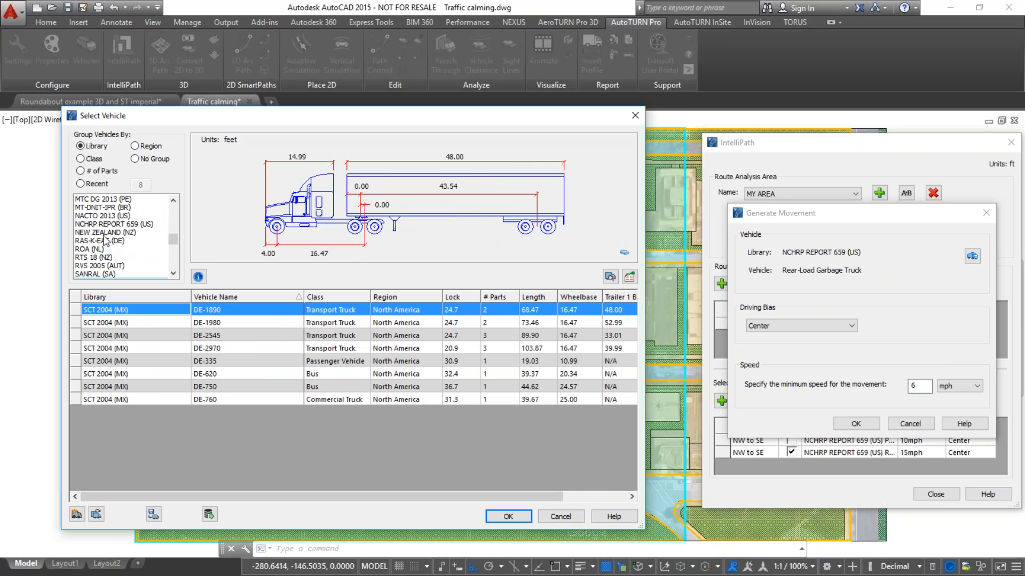
left_click(104, 216)
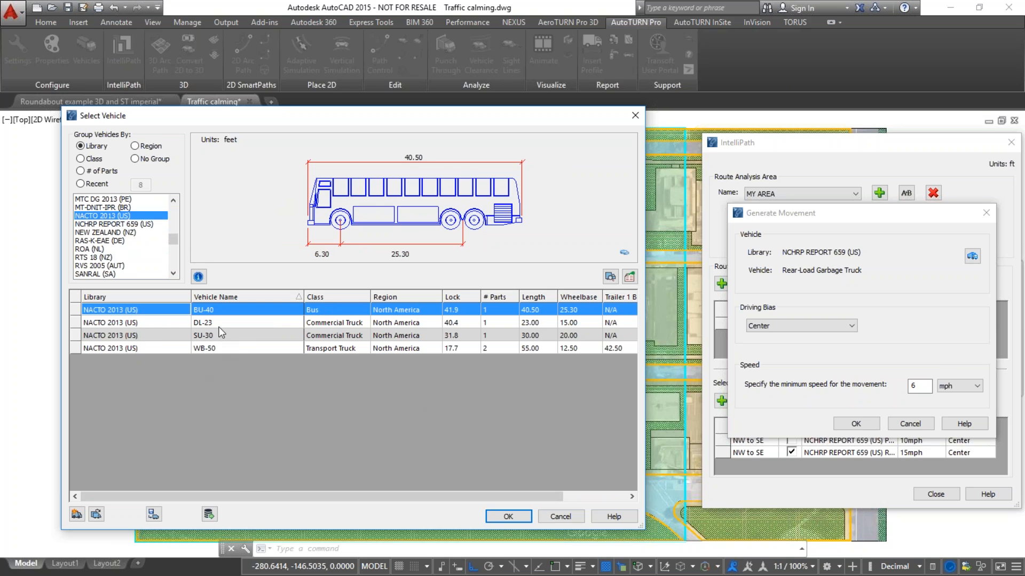
left_click(220, 323)
left_click(508, 516)
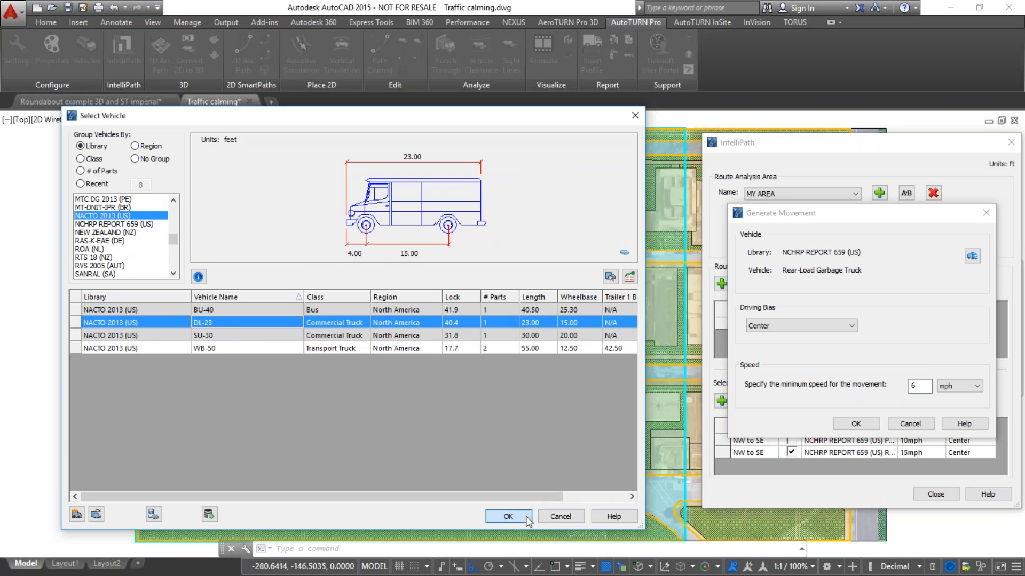
- Set the minimum speed to 20 mph and generate the DL-23 movement eastward from near the northwest start to the route's southeast end
double_click(928, 388)
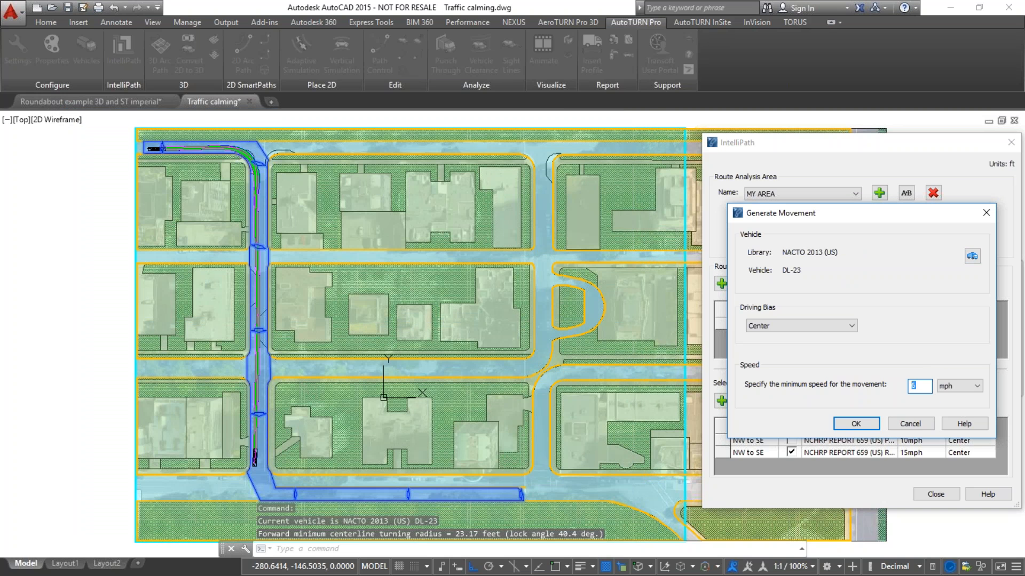
type("20")
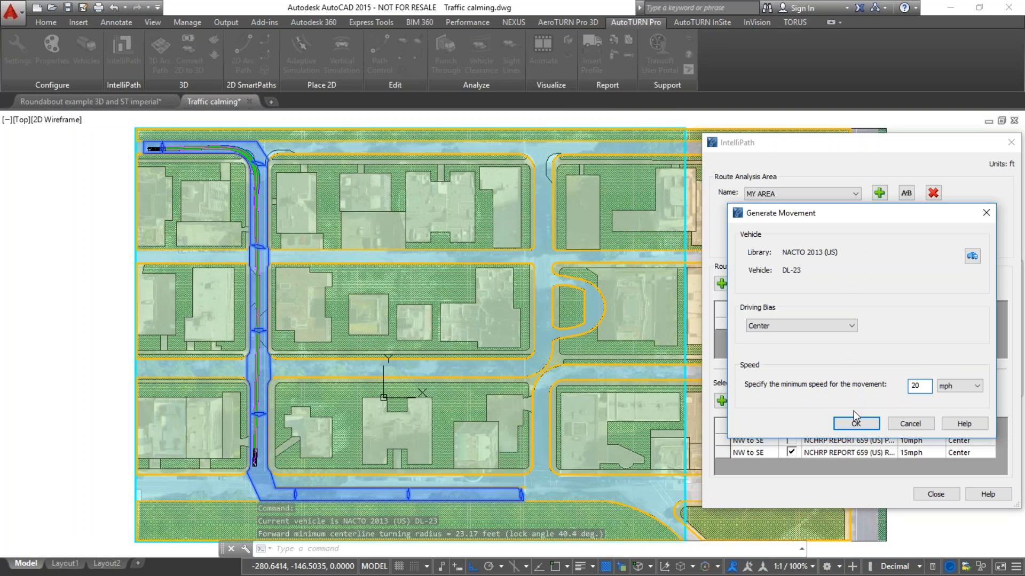
left_click(854, 425)
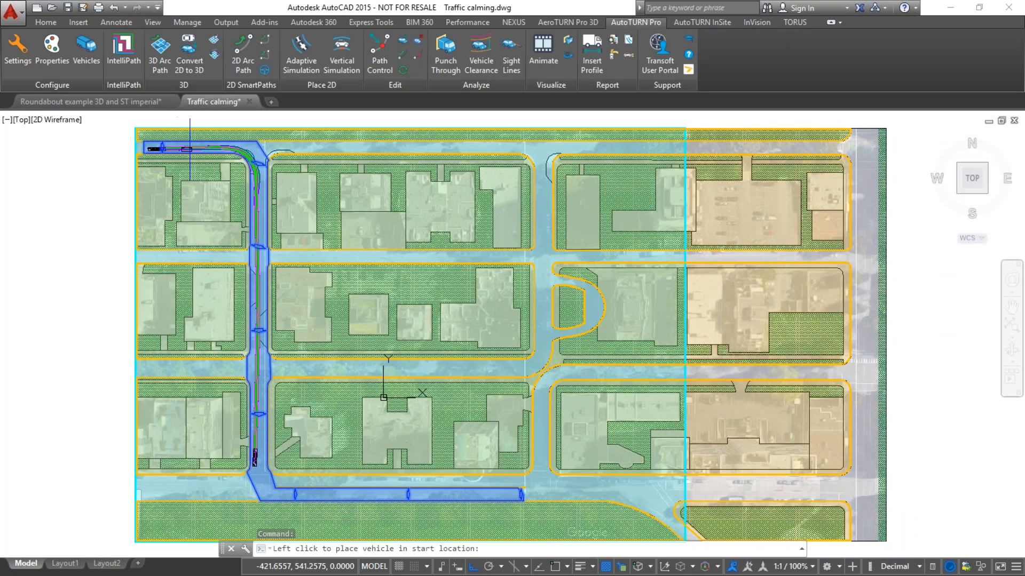
left_click(201, 149)
left_click(205, 149)
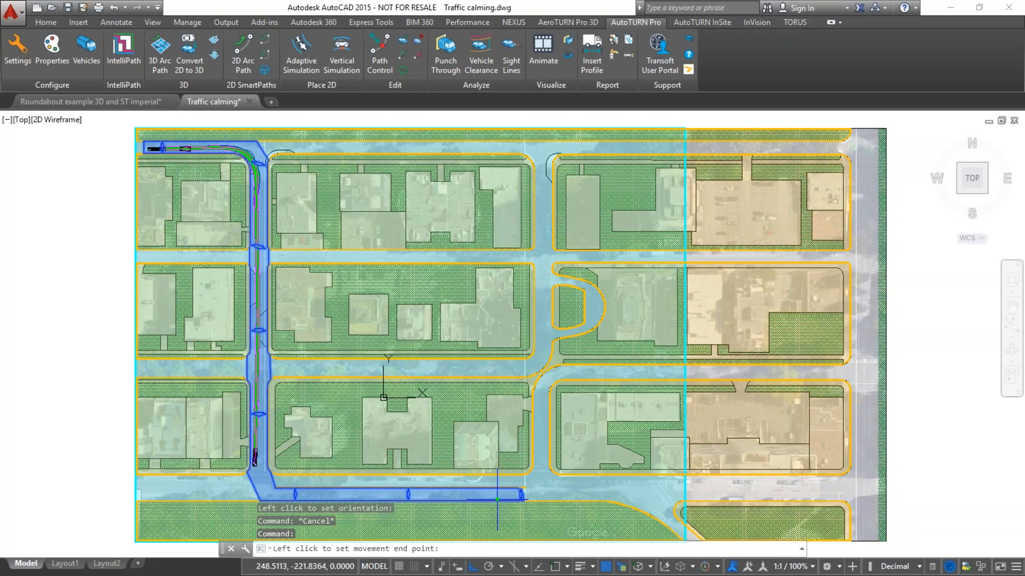
left_click(509, 494)
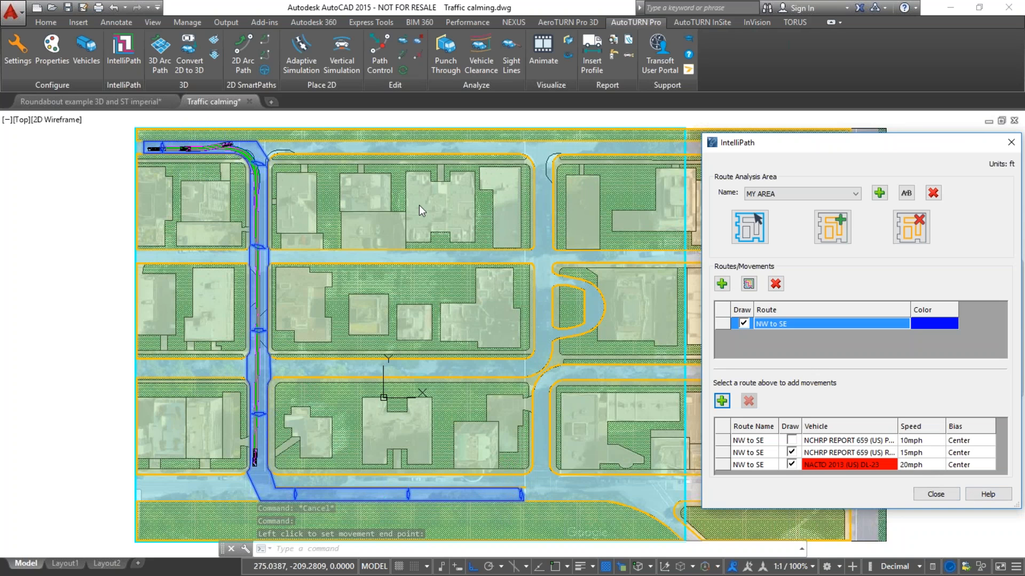
- Edit the DL-23 movement to a minimum speed of 15 mph and regenerate it
double_click(921, 465)
double_click(917, 386)
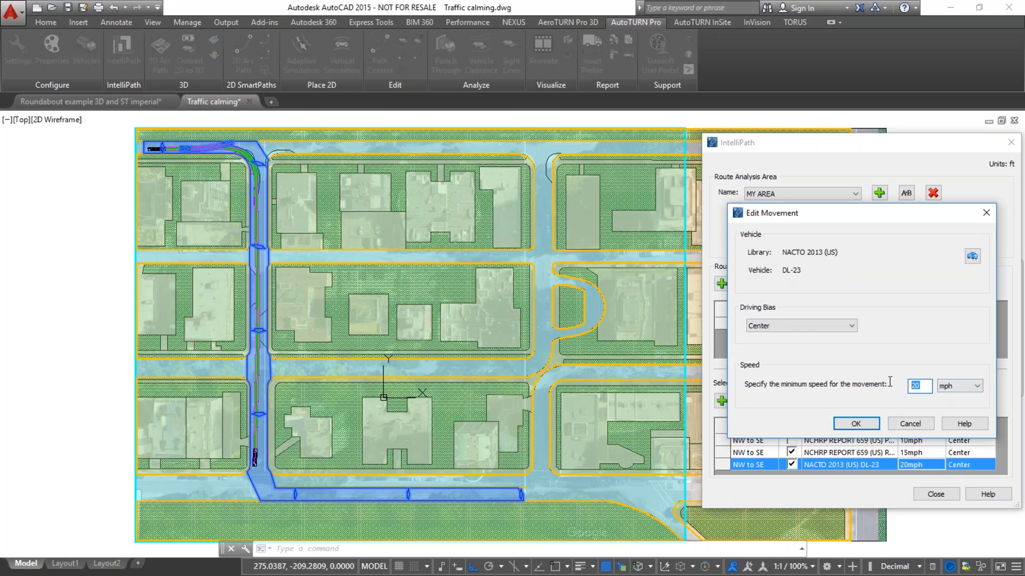
type("15")
left_click(870, 425)
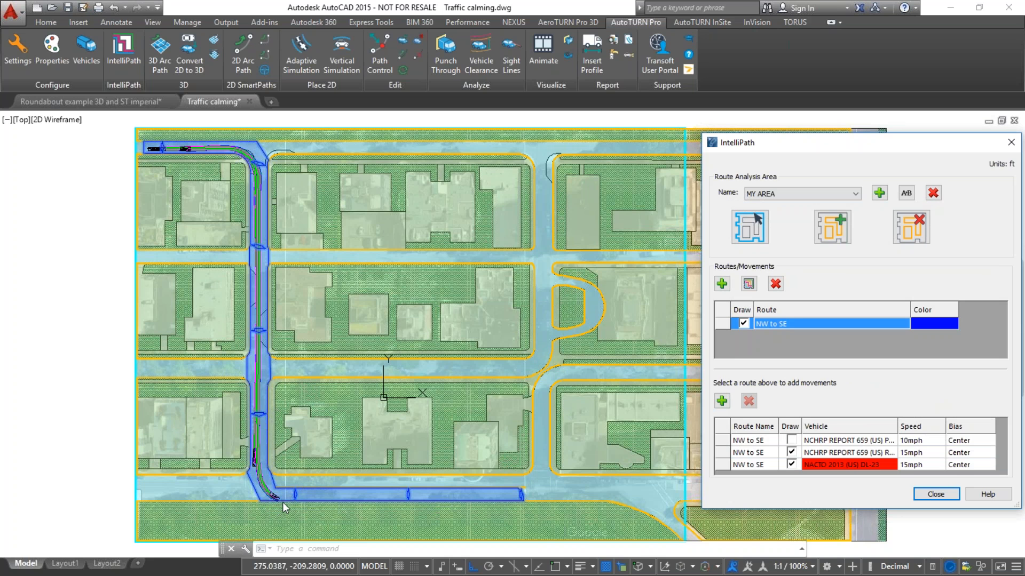
- Edit the DL-23 movement to a minimum speed of 10 mph and regenerate it
double_click(924, 469)
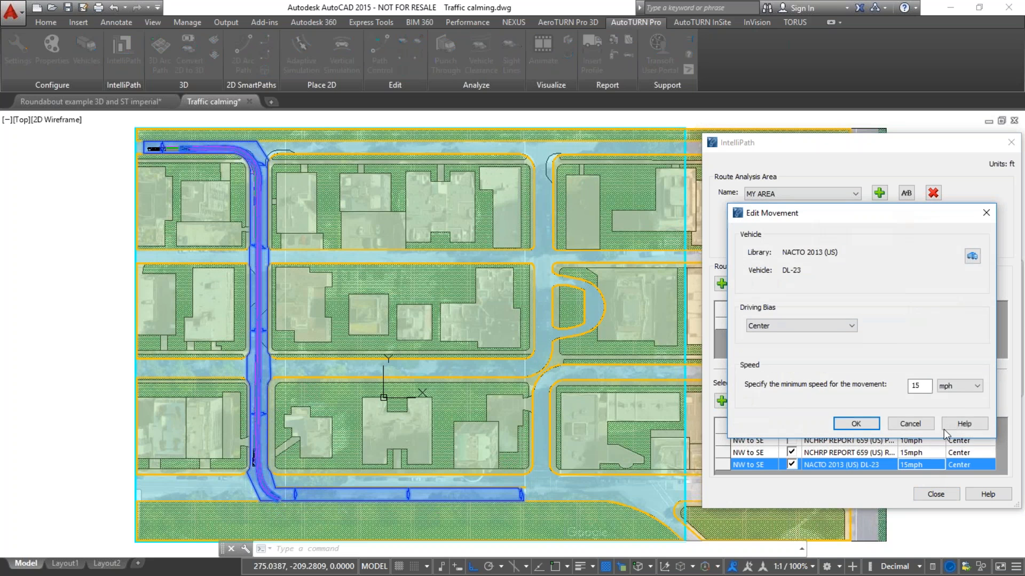
type("10")
left_click(867, 425)
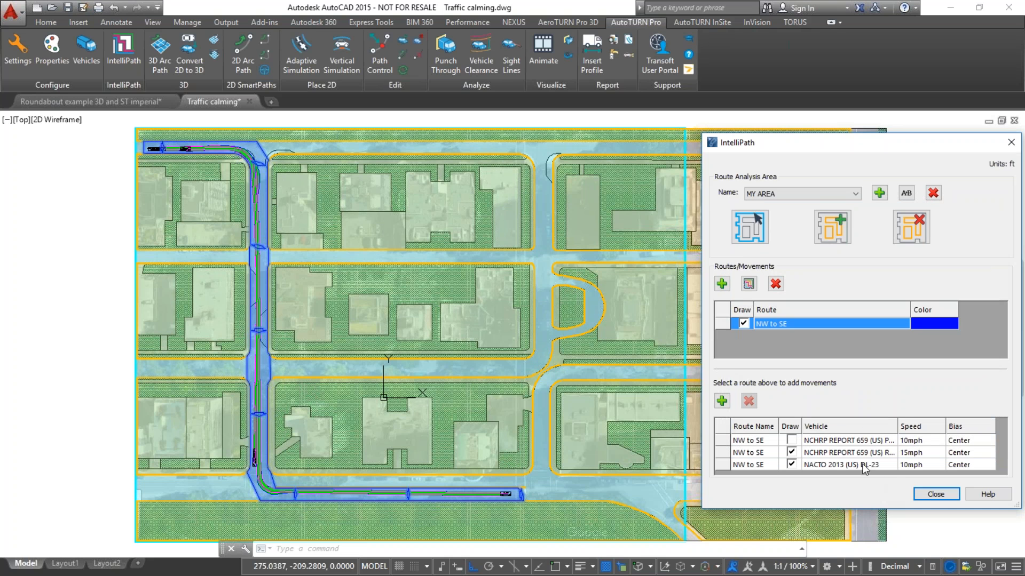
- Turn the drawing of the fire truck movement back on alongside the other two movements
left_click(797, 439)
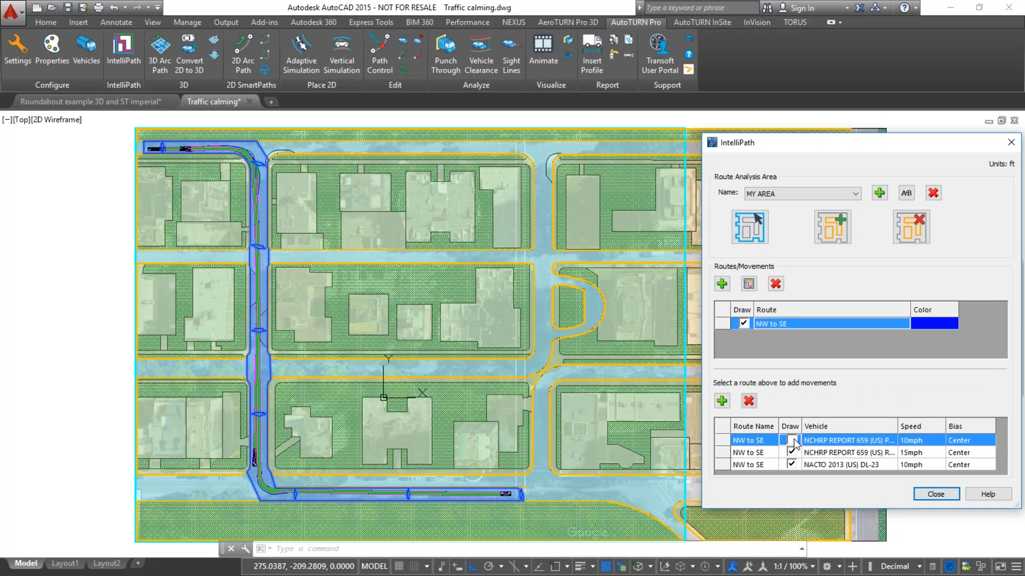
left_click(795, 441)
left_click(795, 441)
left_click(796, 441)
left_click(795, 442)
left_click(792, 441)
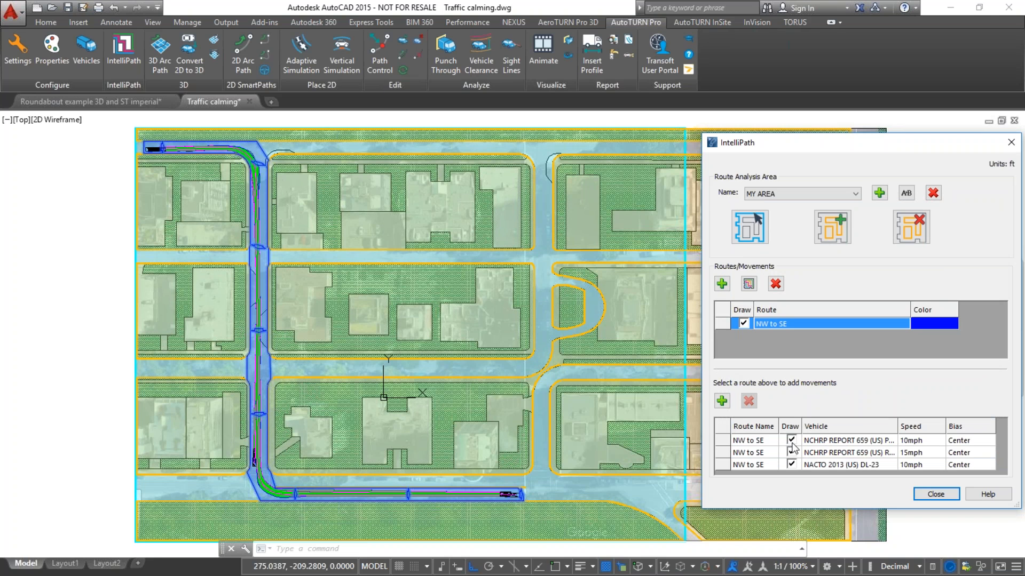
- Hide the NW to SE route and inspect the vehicles' swept paths around the northwest corner and down the vertical street
left_click(744, 323)
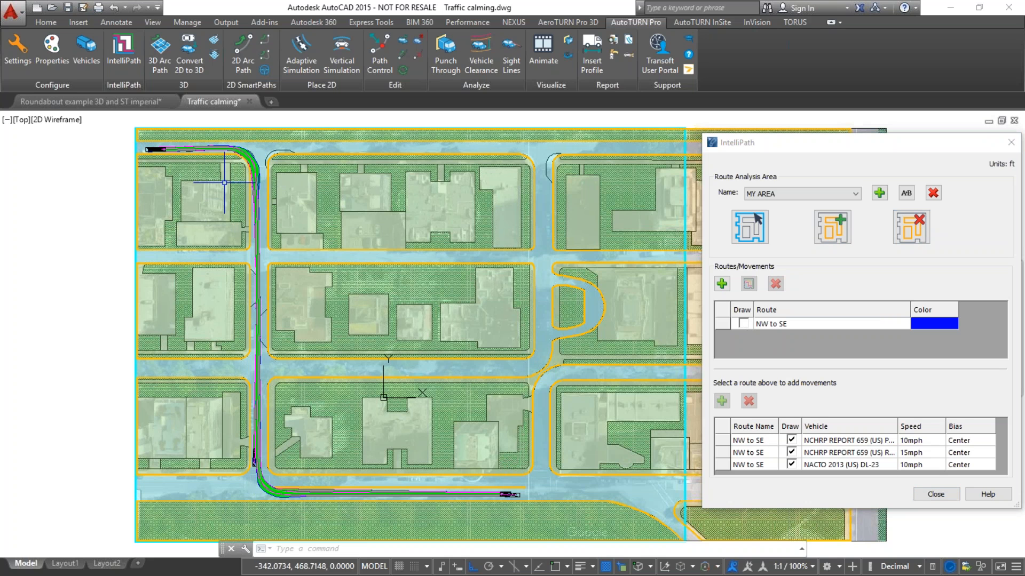
scroll(224, 182, "up", 5)
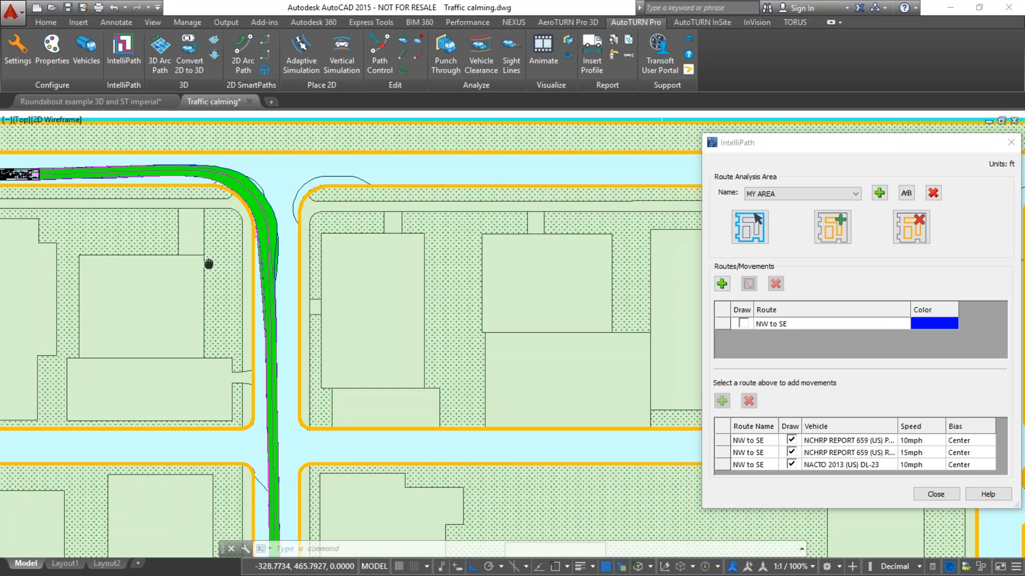
middle_click_drag(206, 263, 251, 228)
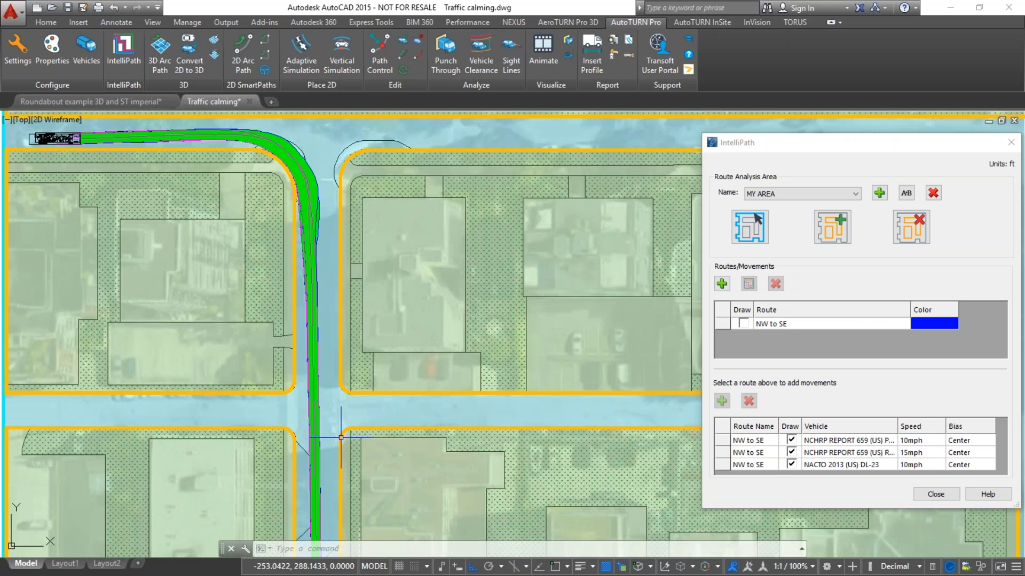
middle_click_drag(341, 438, 350, 391)
middle_click_drag(324, 182, 323, 231)
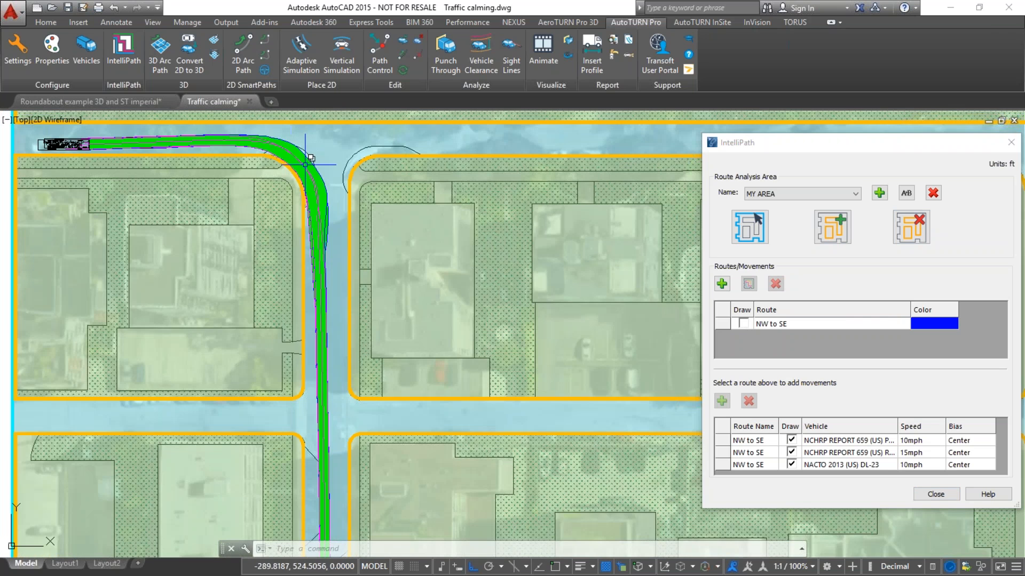
middle_click_drag(359, 454, 354, 297)
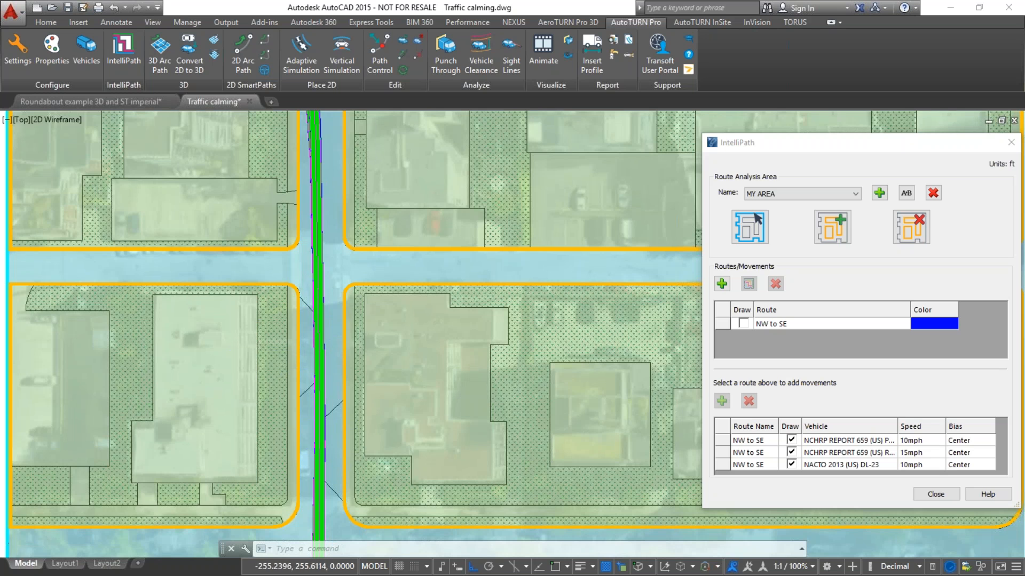
scroll(326, 347, "down", 2)
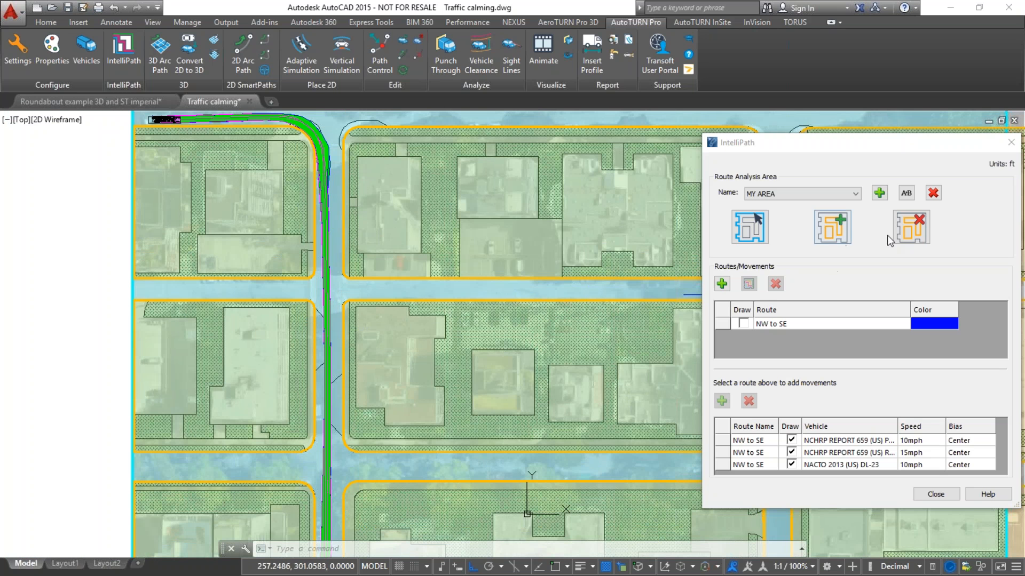
- Remove the exclusion zones from the four city blocks flanking the vertical street in the north and middle rows
left_click(903, 227)
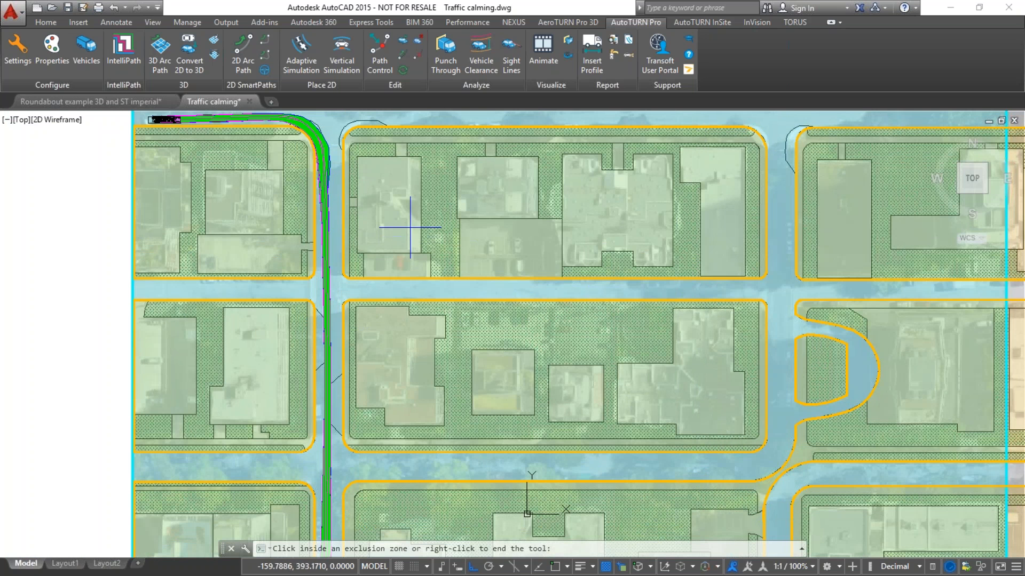
left_click(278, 224)
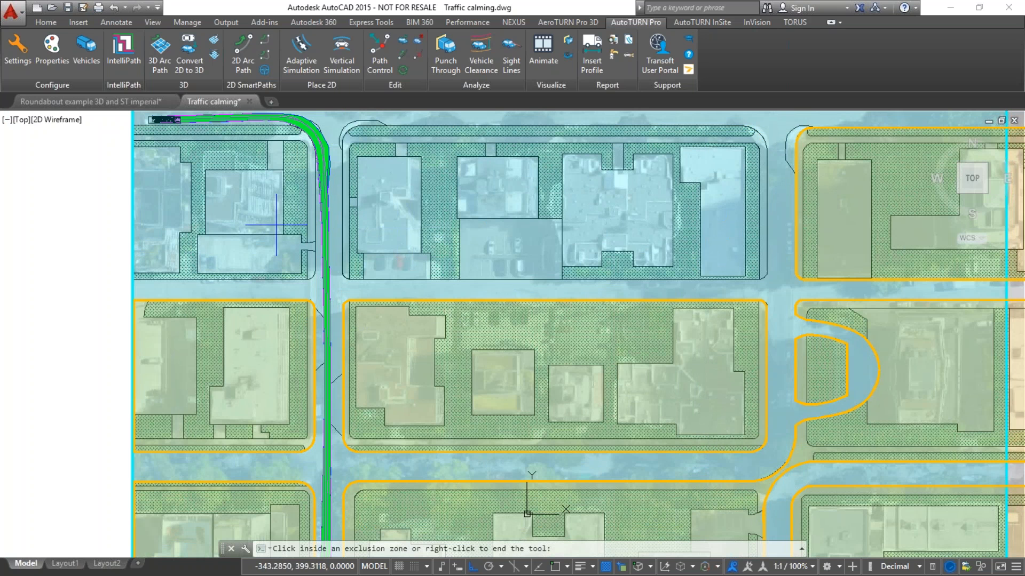
left_click(275, 344)
left_click(365, 337)
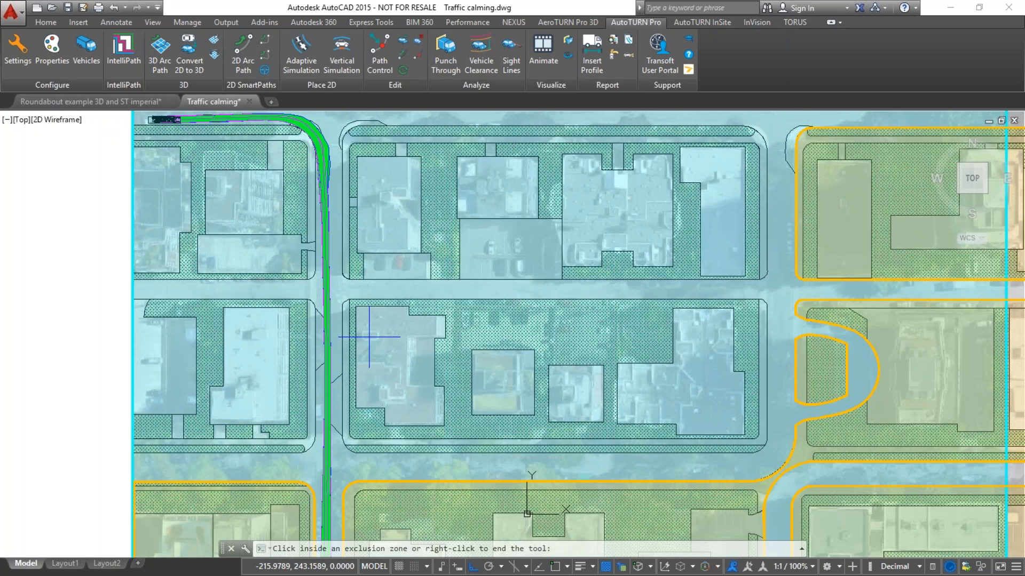
right_click(366, 337)
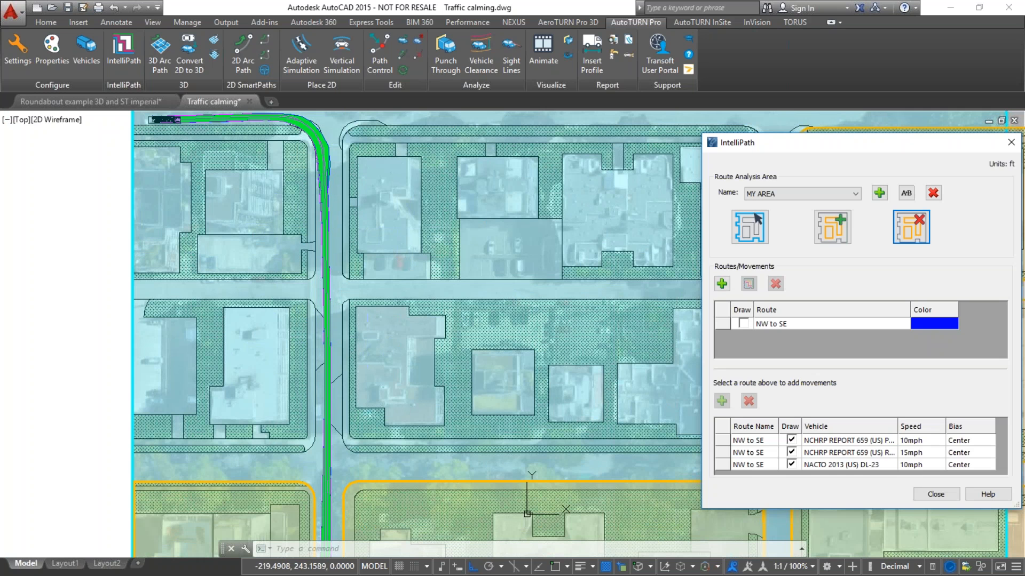
- Add exclusion zones along the curb extensions and blocks flanking the vertical street in the north and middle rows, and regenerate the movements
left_click(833, 226)
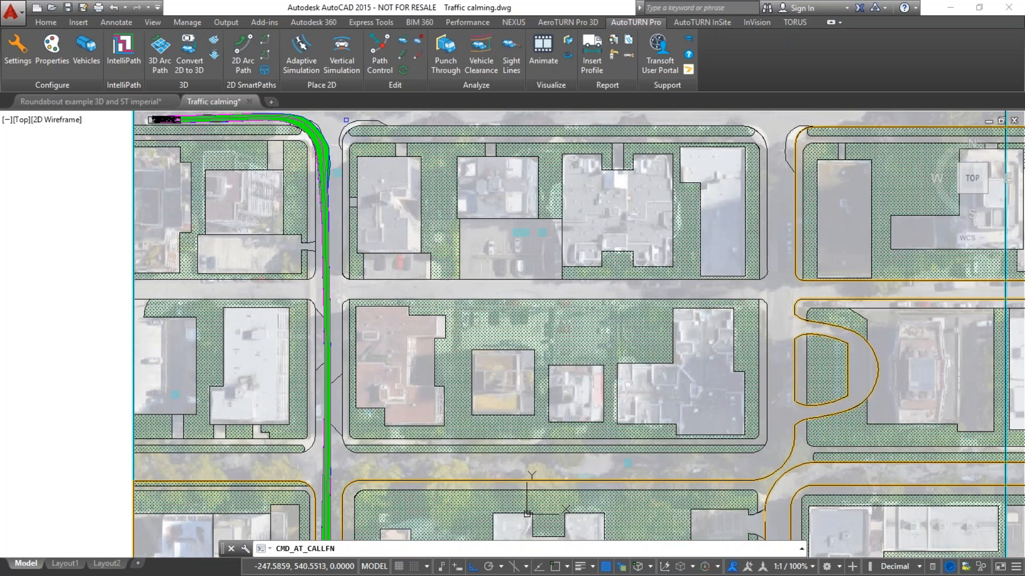
left_click(345, 125)
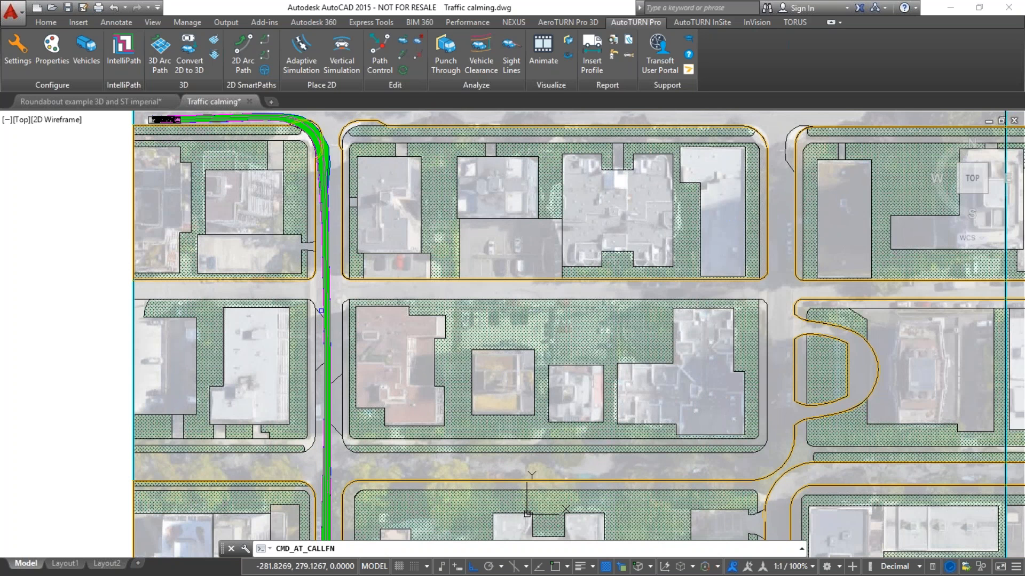
left_click(320, 313)
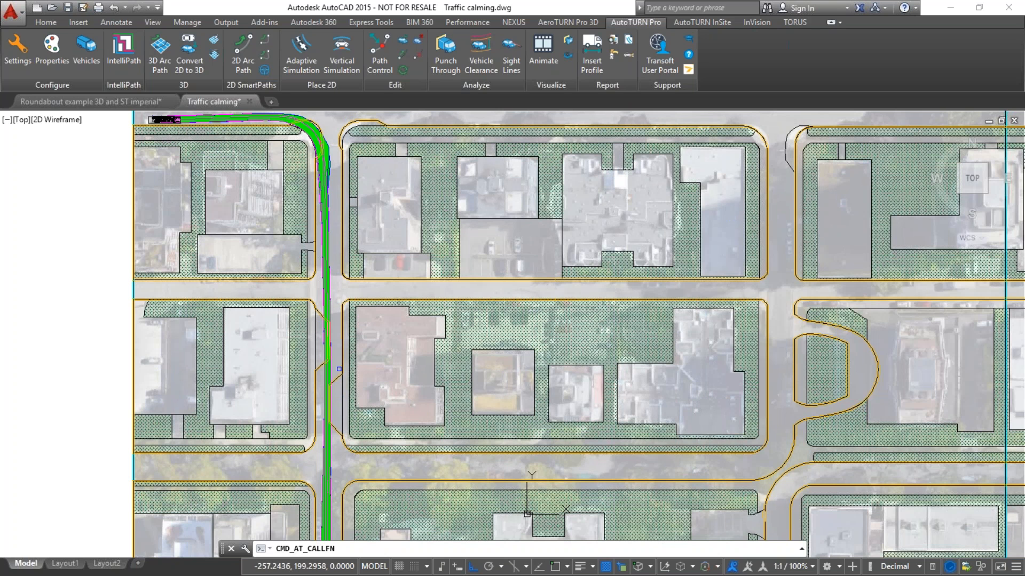
middle_click_drag(337, 376, 319, 267)
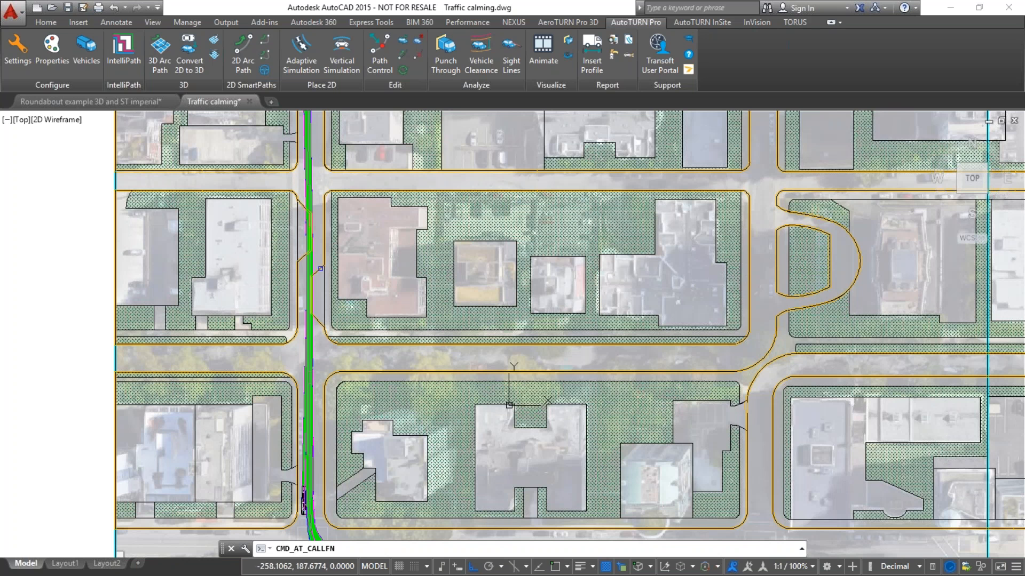
key("Return")
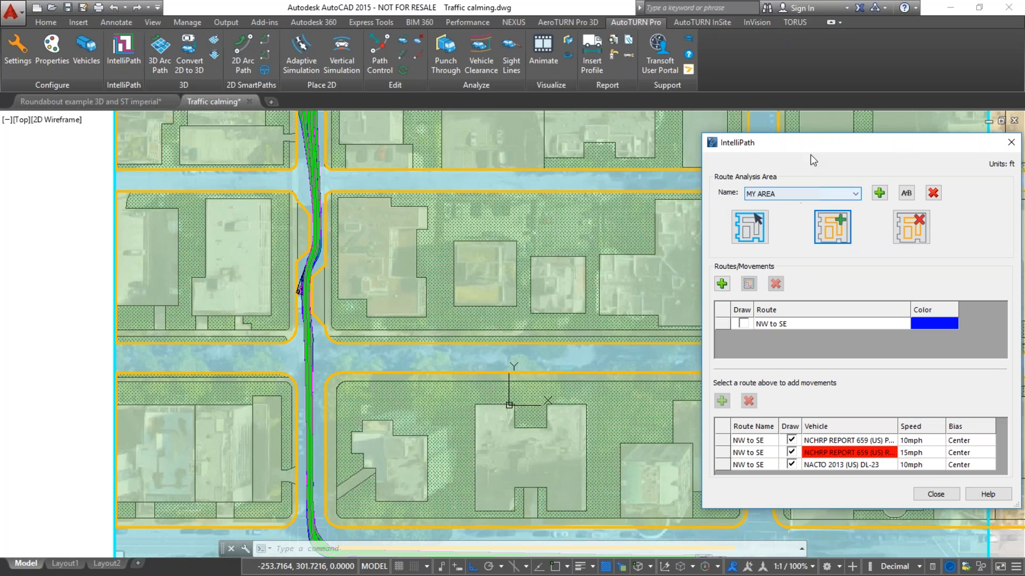
- Set the Rear-Load Garbage Truck movement's minimum speed to 10 mph and regenerate it
left_click_drag(804, 148, 530, 56)
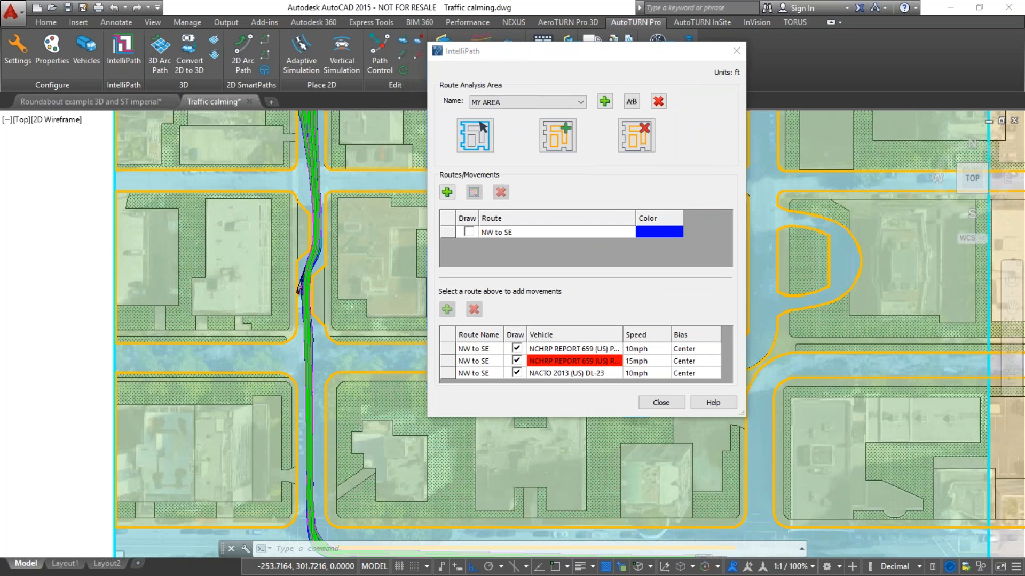
scroll(294, 297, "up", 4)
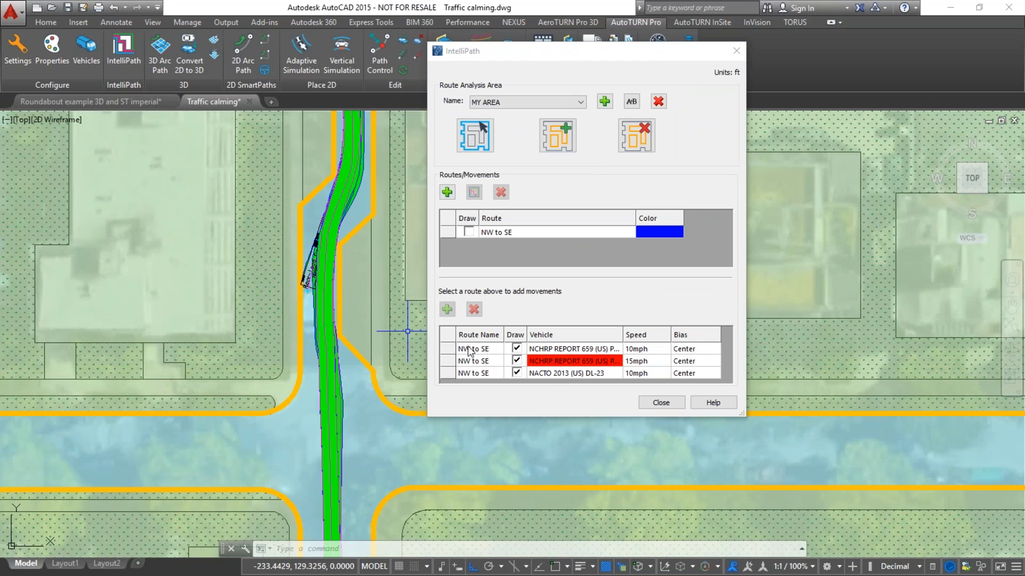
scroll(255, 355, "down", 4)
scroll(255, 355, "down", 3)
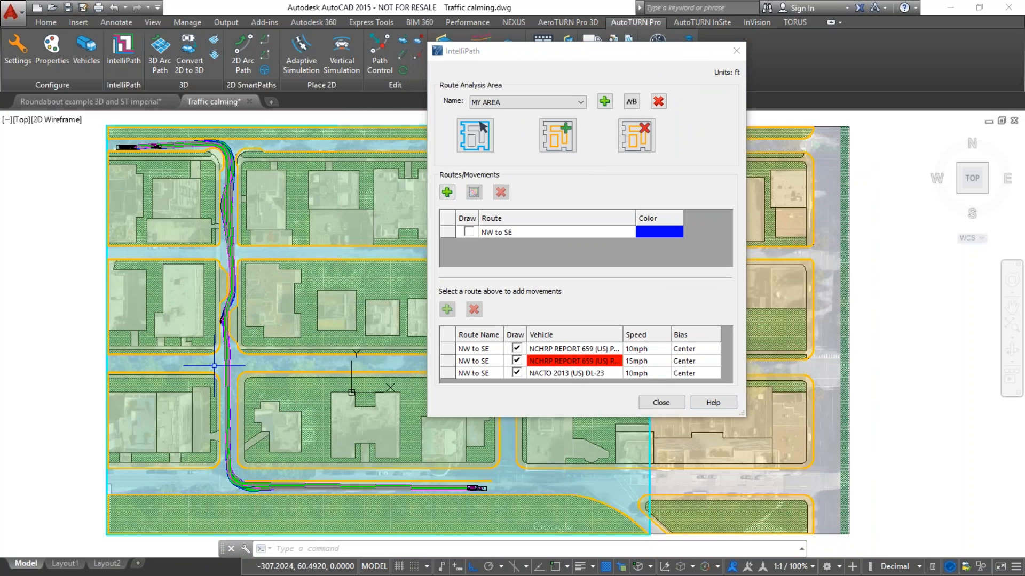
scroll(224, 329, "up", 3)
scroll(220, 322, "up", 3)
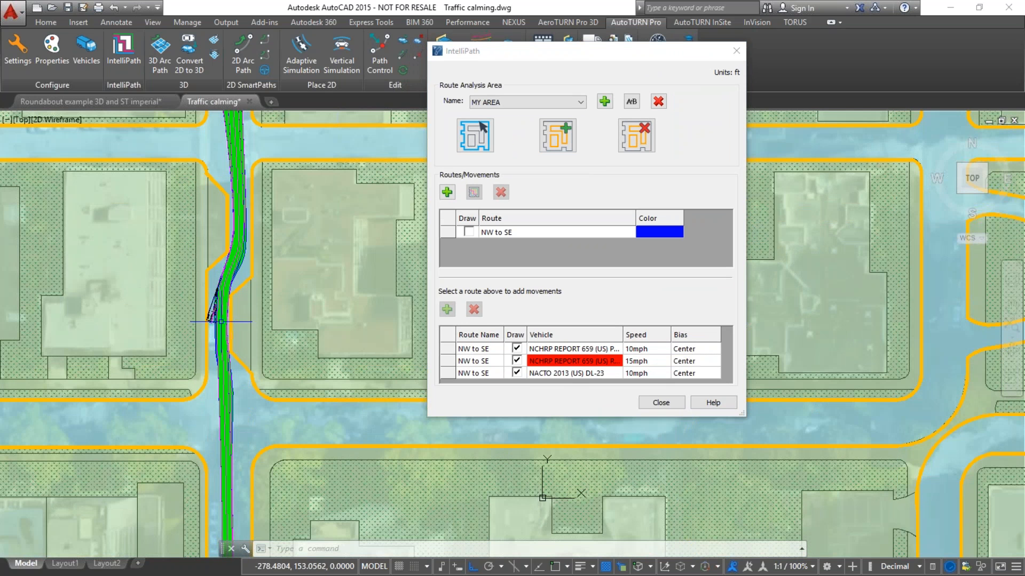
double_click(654, 362)
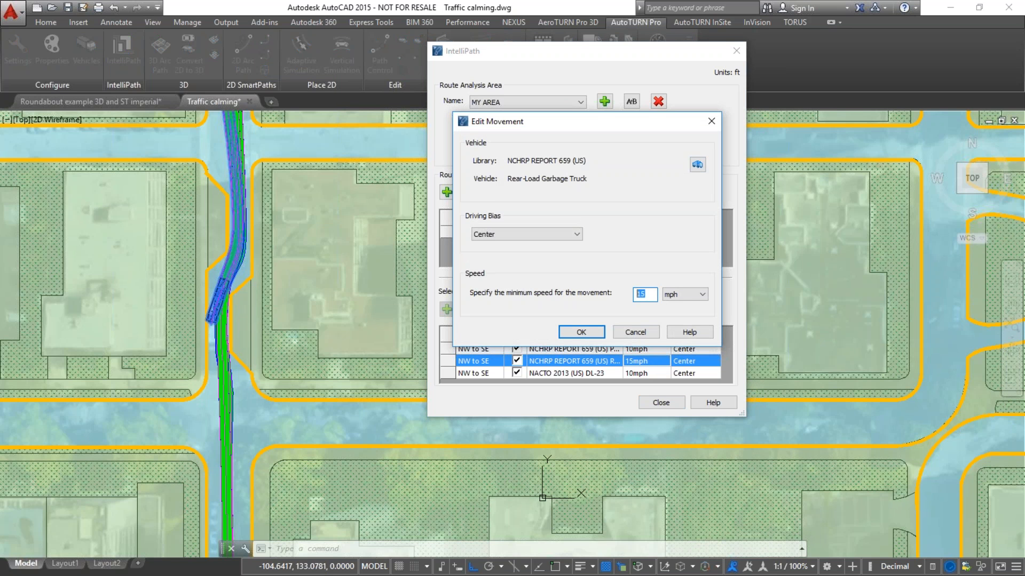
type("20")
left_click(591, 330)
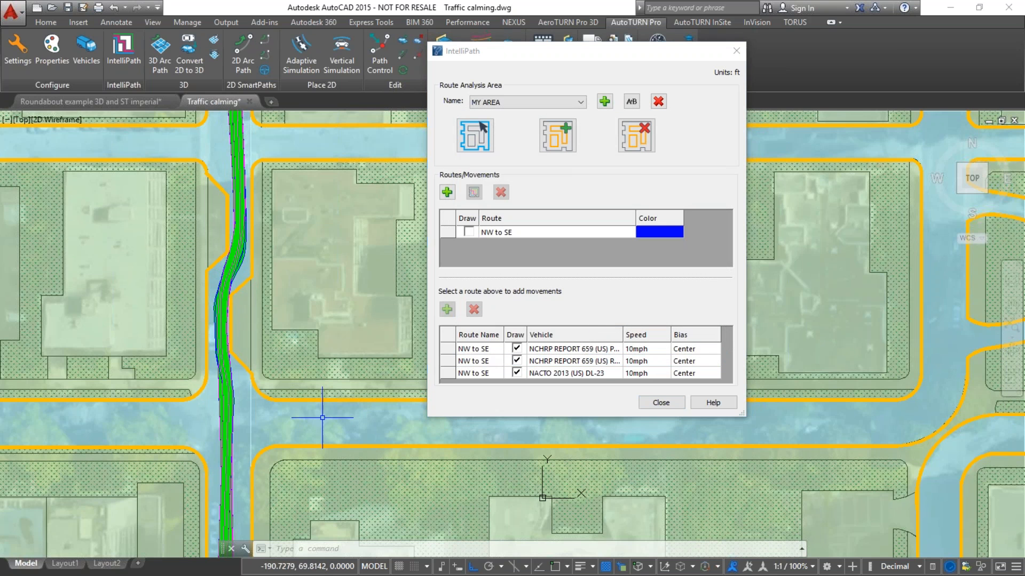
- Check the movements down to the southern corner, close IntelliPath and minimise the drawing window
scroll(322, 417, "down", 2)
middle_click_drag(314, 417, 178, 249)
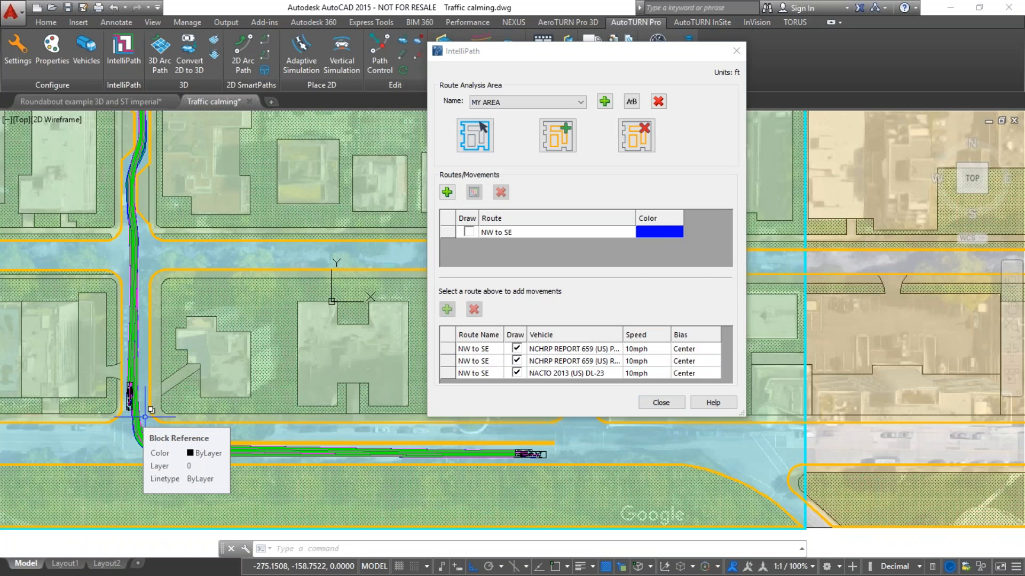
left_click(661, 403)
scroll(499, 397, "down", 3)
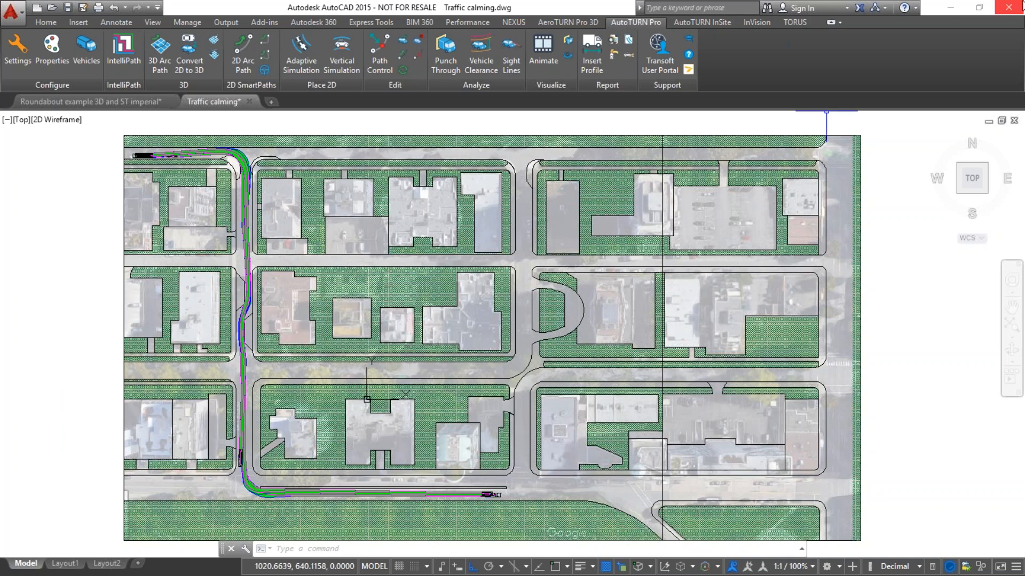
left_click(951, 7)
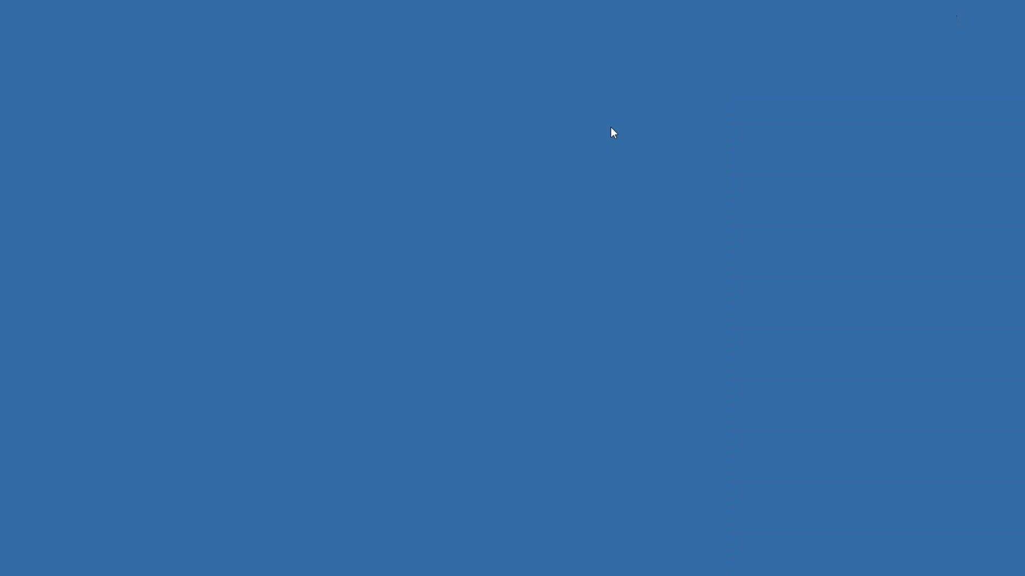